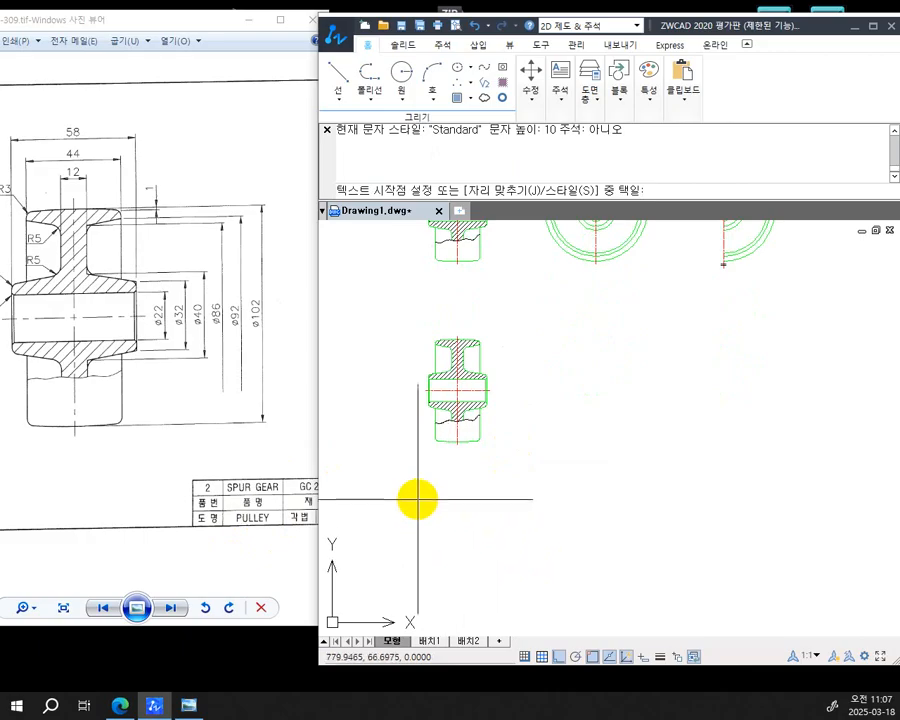
Place the single-line text "PULLEY" below the lower pulley section view, with height 10 and rotation 0
left_click(410, 491)
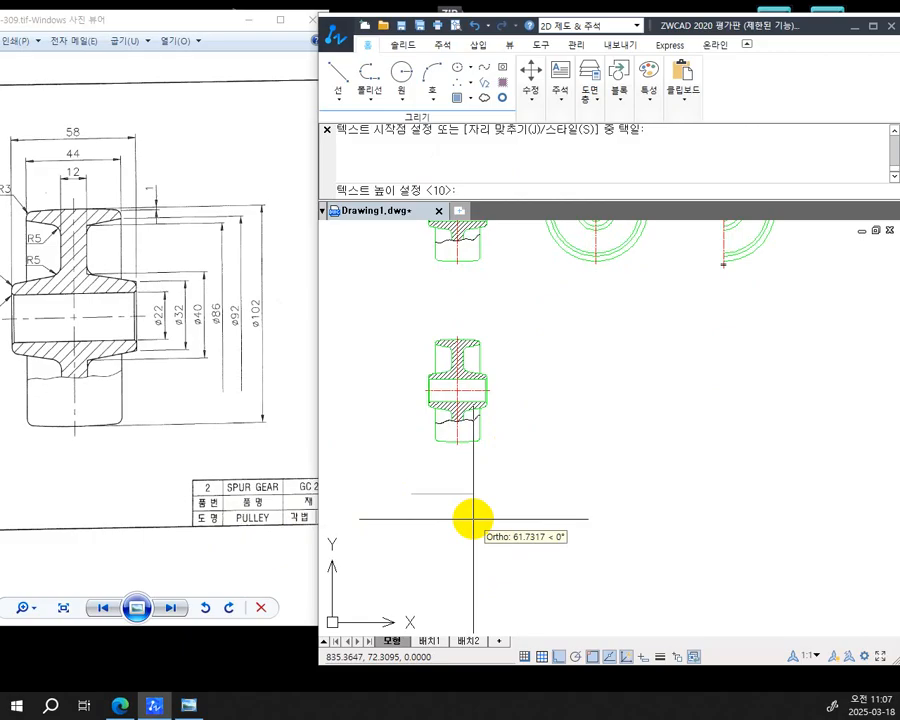
key("Return")
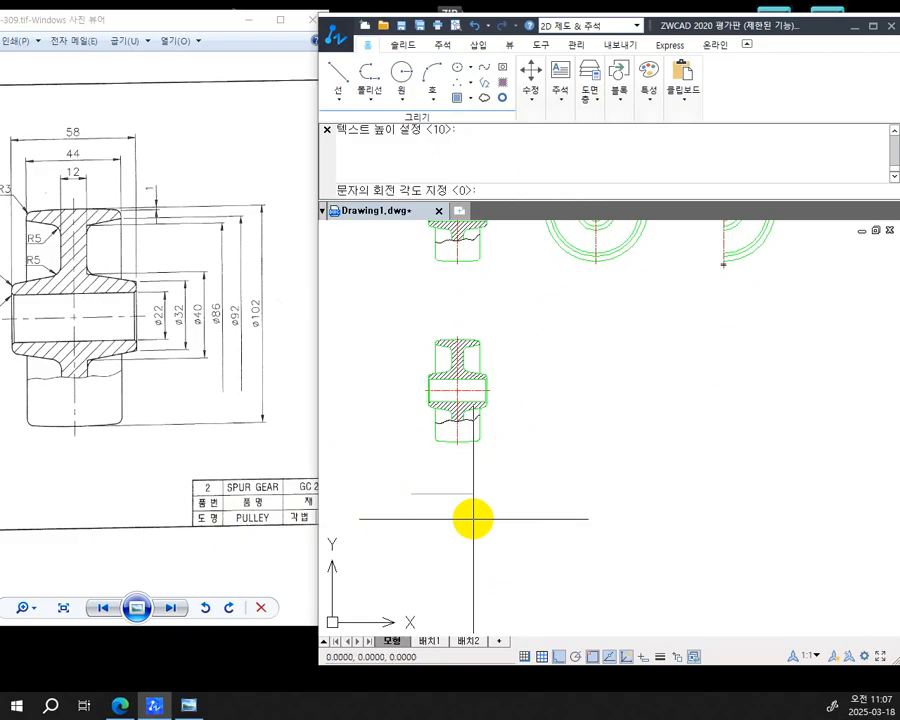
key("Return")
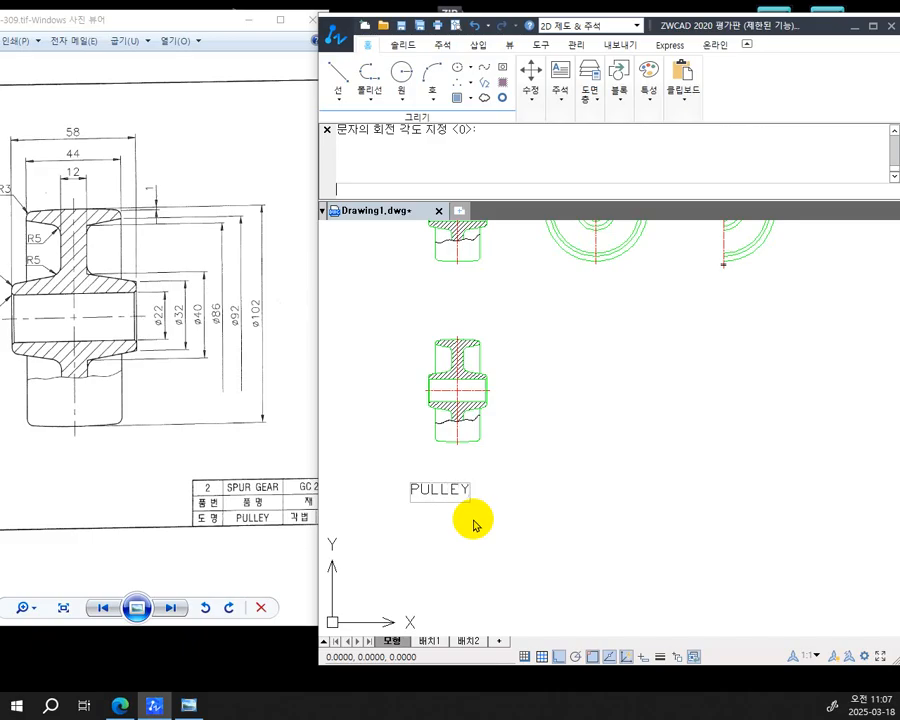
left_click(501, 508)
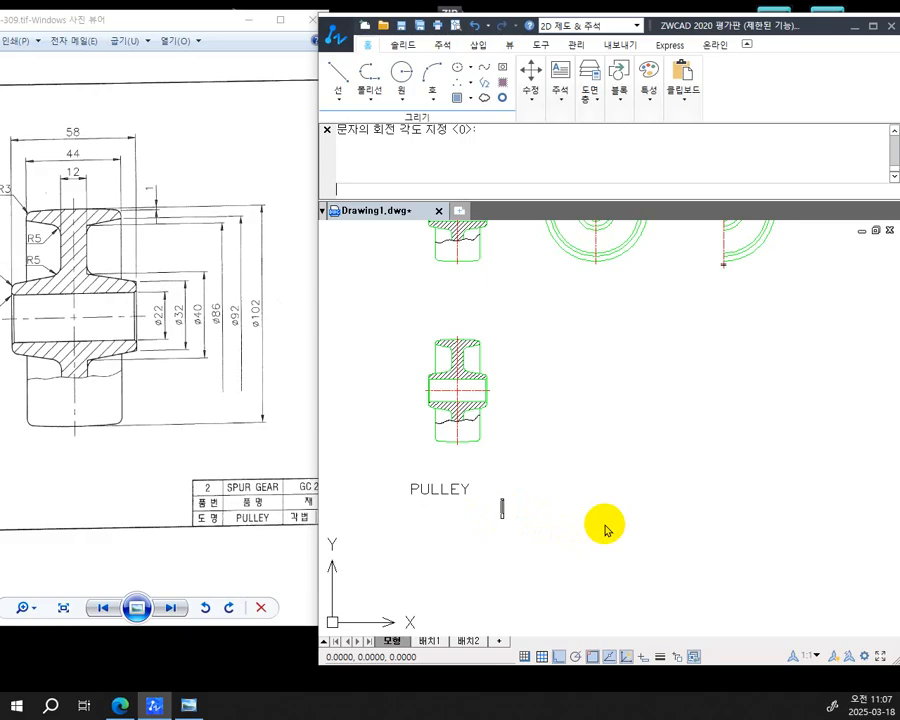
key("Return")
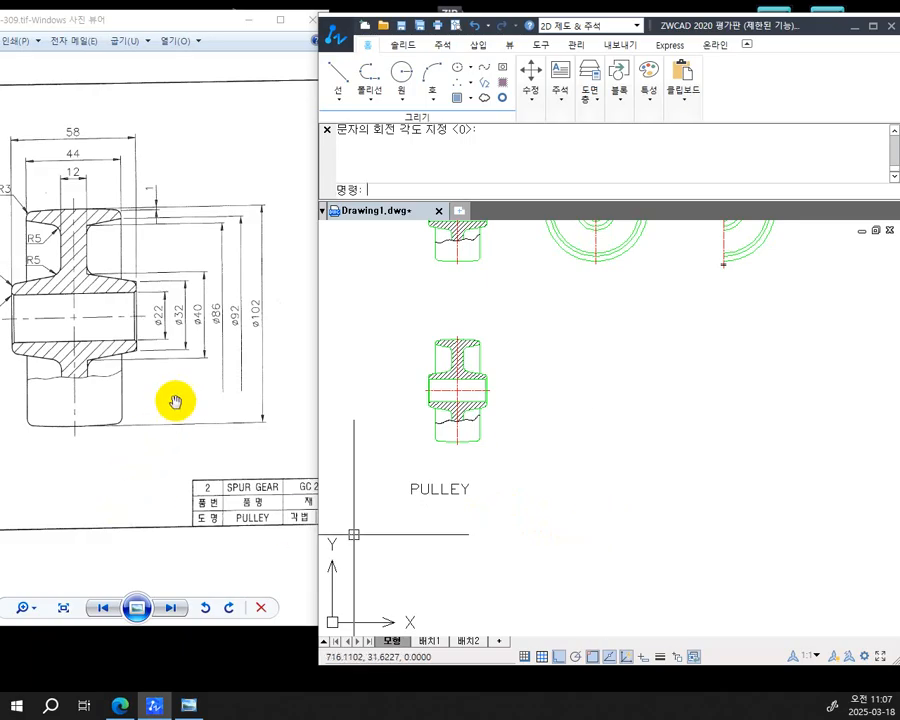
In the Windows photo viewer, bring up the next reference sheet for part 3, HOUSING, and enlarge its dimensioned views
left_click_drag(198, 385, 8, 414)
left_click_drag(188, 392, 206, 363)
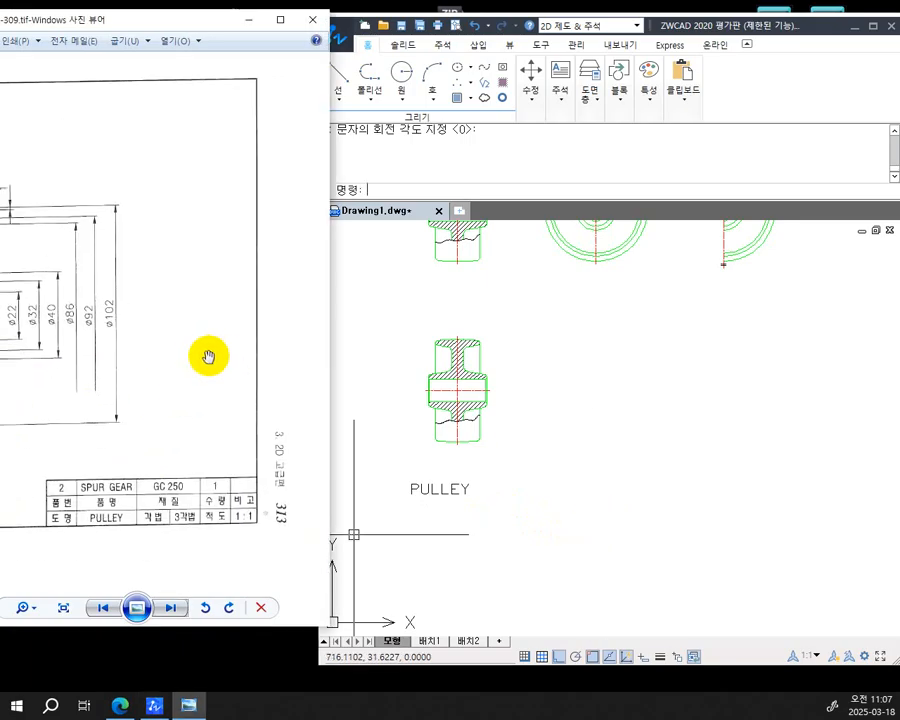
scroll(210, 370, "down", 5)
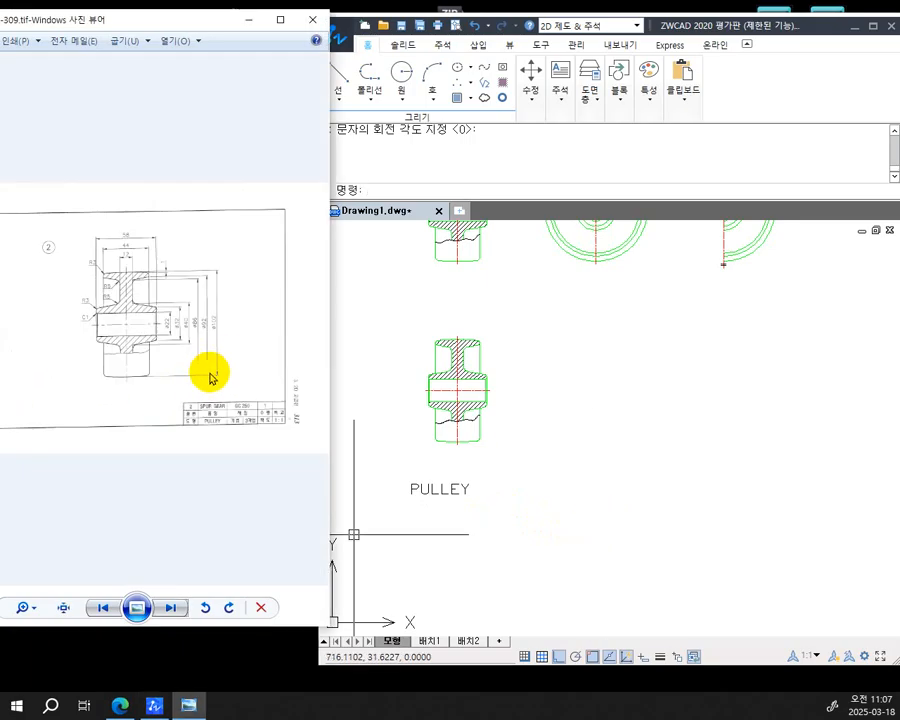
left_click_drag(187, 628, 187, 628)
left_click(179, 612)
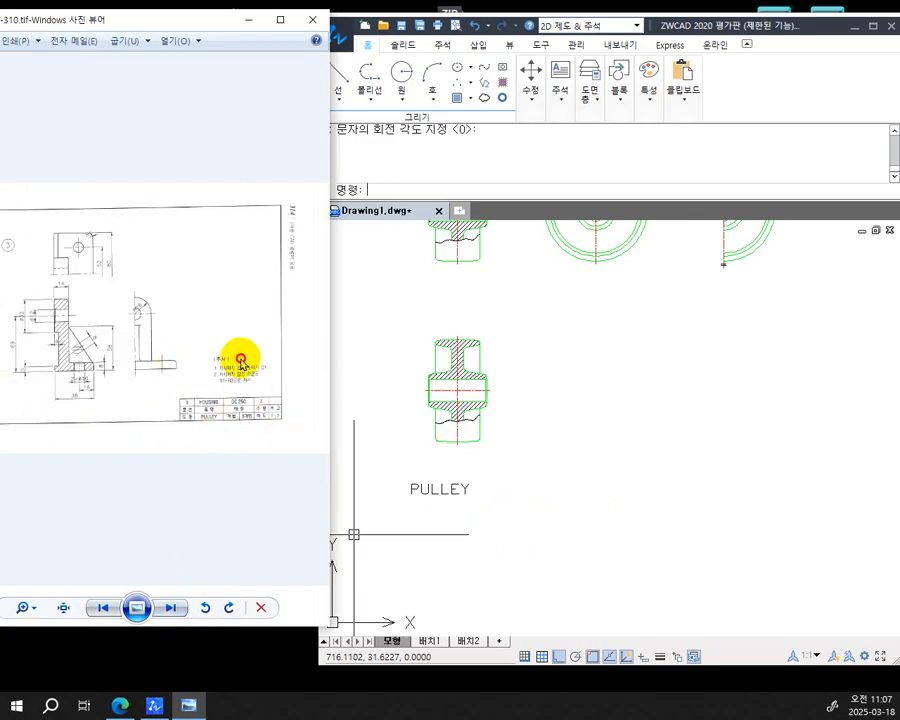
scroll(208, 427, "up", 2)
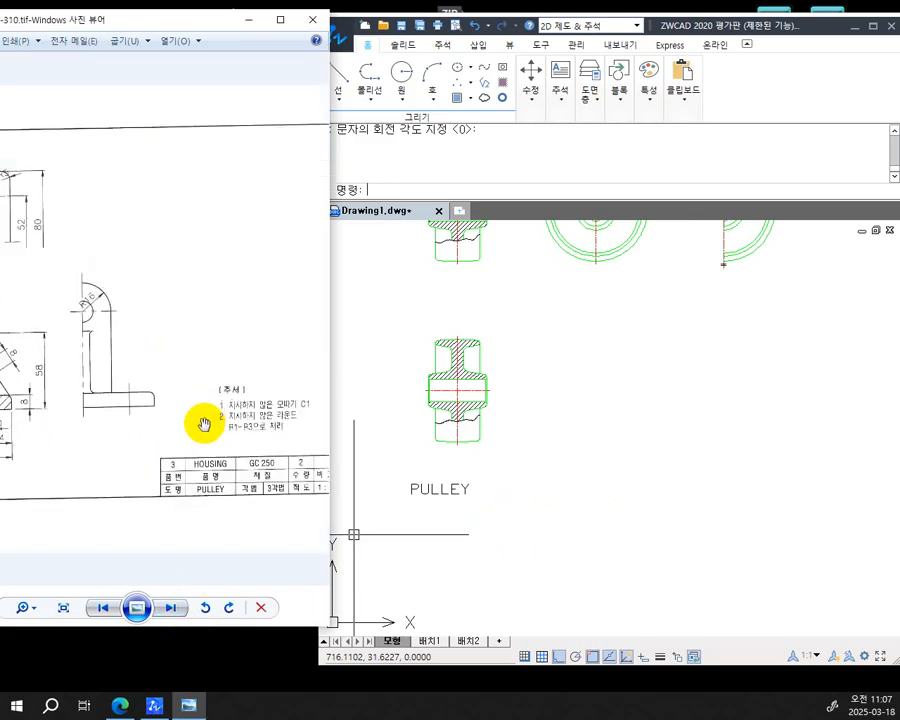
scroll(152, 376, "up", 1)
mouse_move(69, 362)
left_mouse_down()
mouse_move(209, 362)
mouse_move(166, 346)
left_mouse_up()
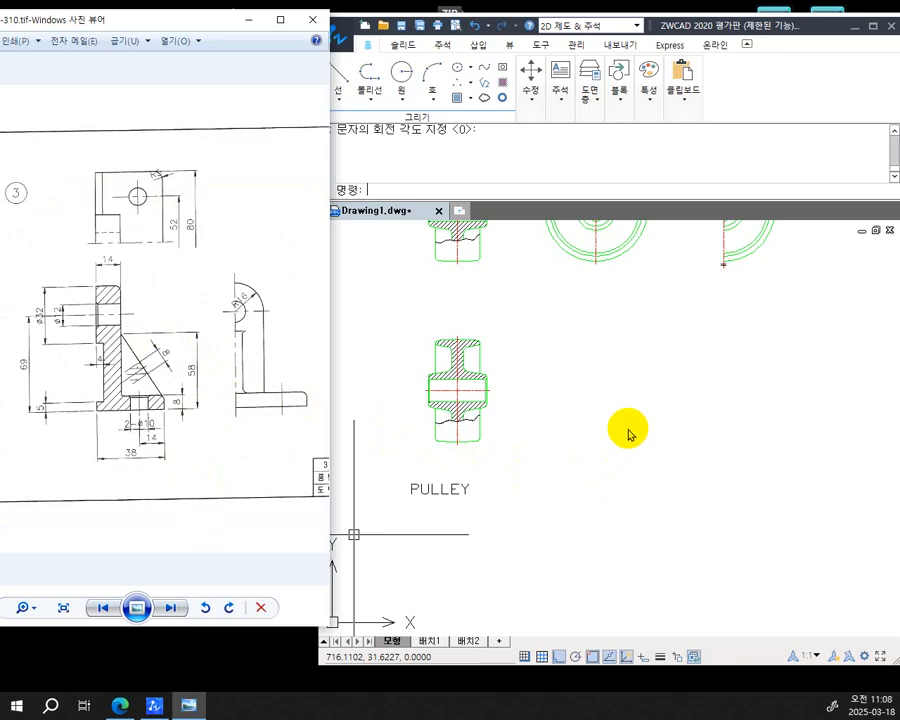
Switch back to ZWCAD and make the centre-line layer 중심선 current
left_click(654, 412)
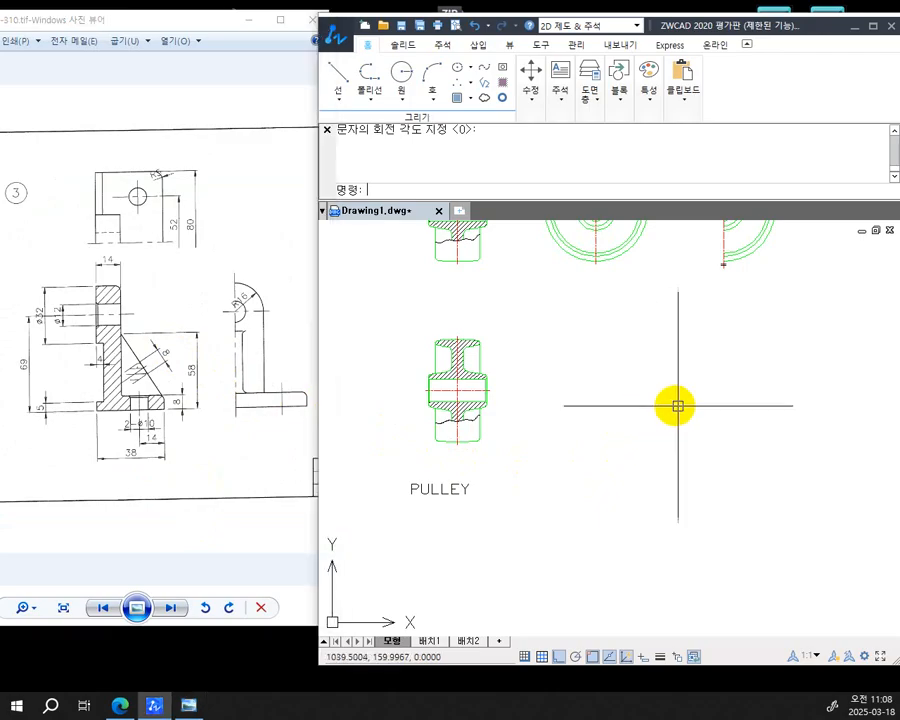
middle_click_drag(676, 406, 509, 491)
scroll(583, 478, "down", 3)
mouse_move(583, 478)
middle_mouse_down()
mouse_move(490, 492)
mouse_move(438, 478)
mouse_move(445, 472)
mouse_move(422, 388)
mouse_move(466, 422)
middle_mouse_up()
scroll(285, 457, "up", 1)
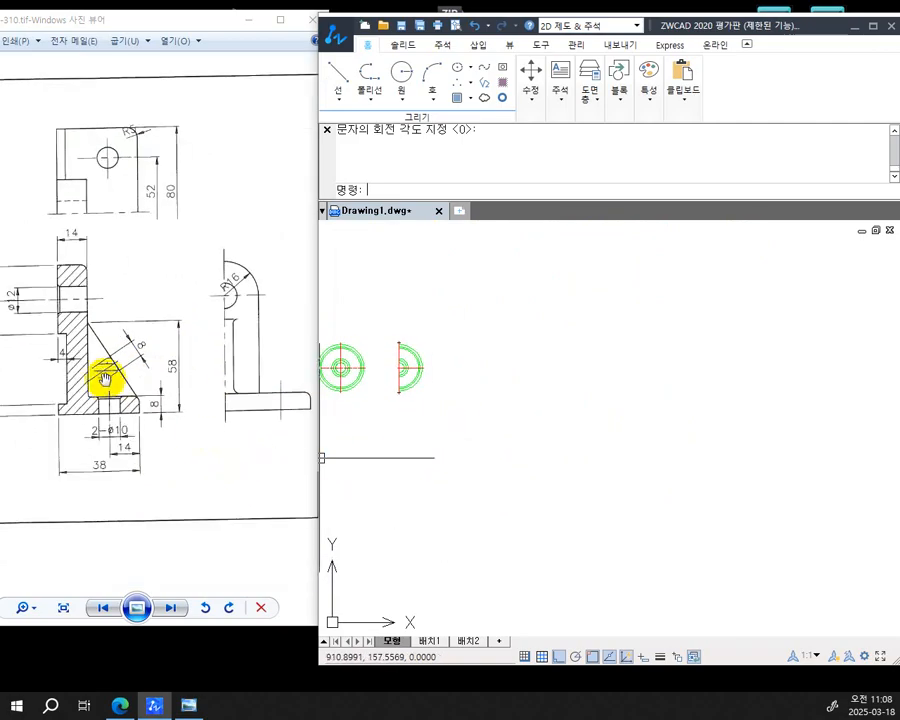
mouse_move(107, 377)
left_mouse_down()
mouse_move(196, 369)
mouse_move(161, 371)
left_mouse_up()
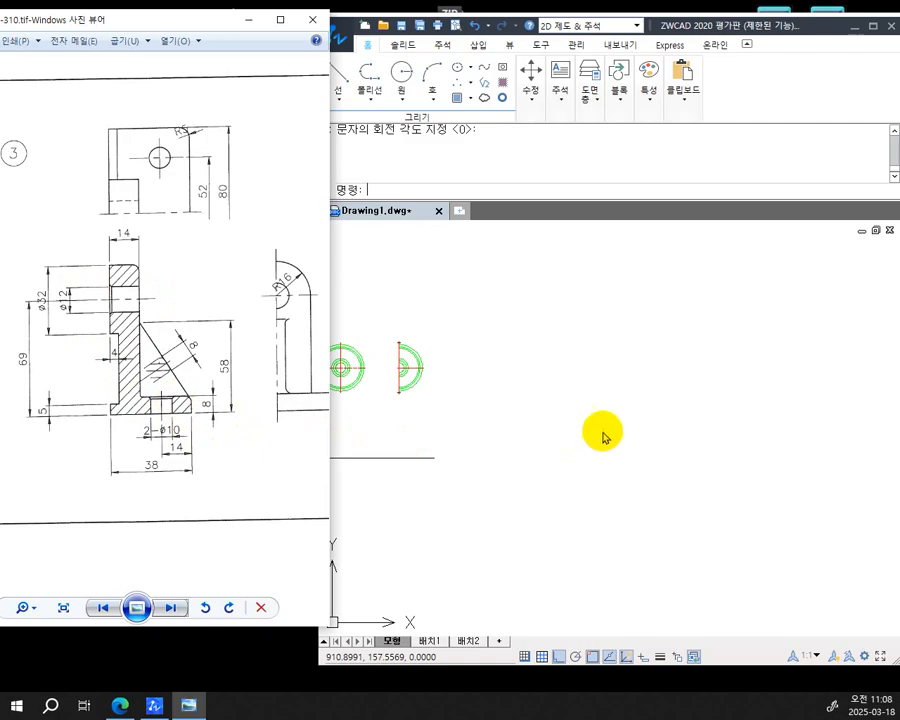
left_click(540, 377)
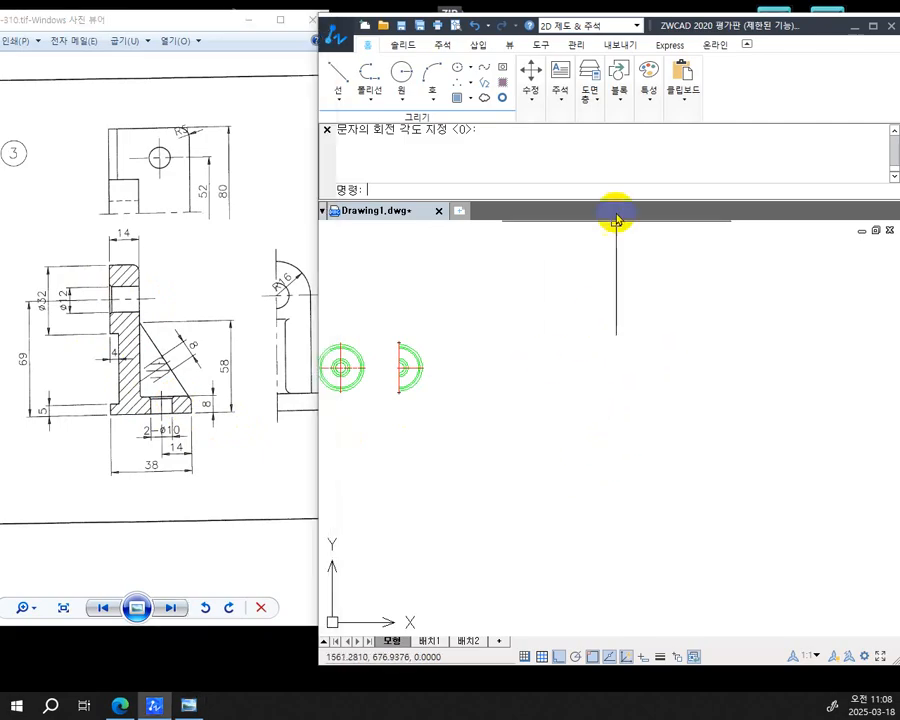
left_click(594, 107)
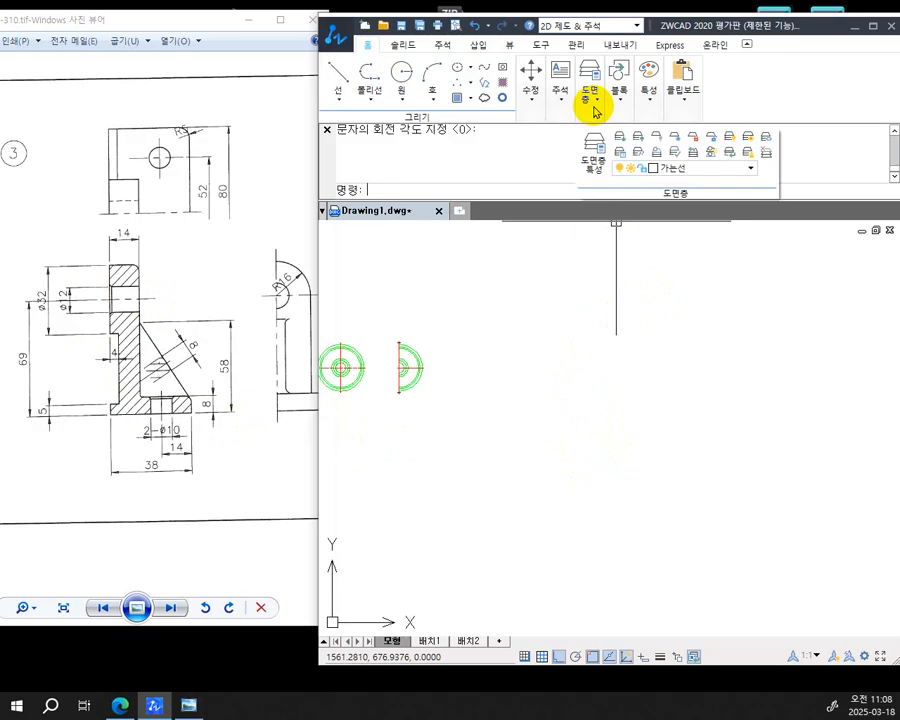
left_click(750, 169)
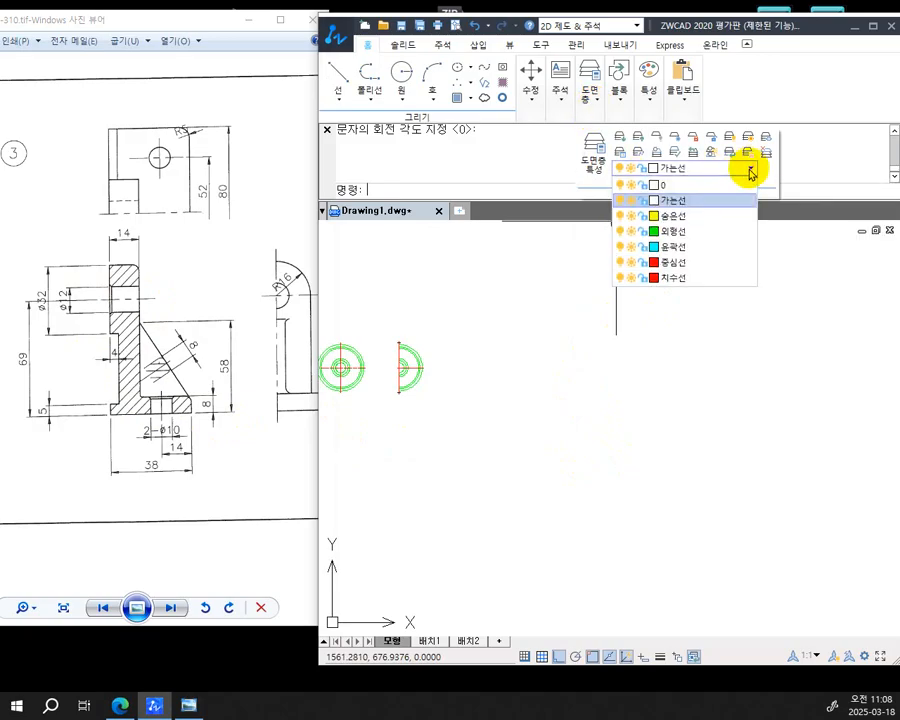
left_click(676, 263)
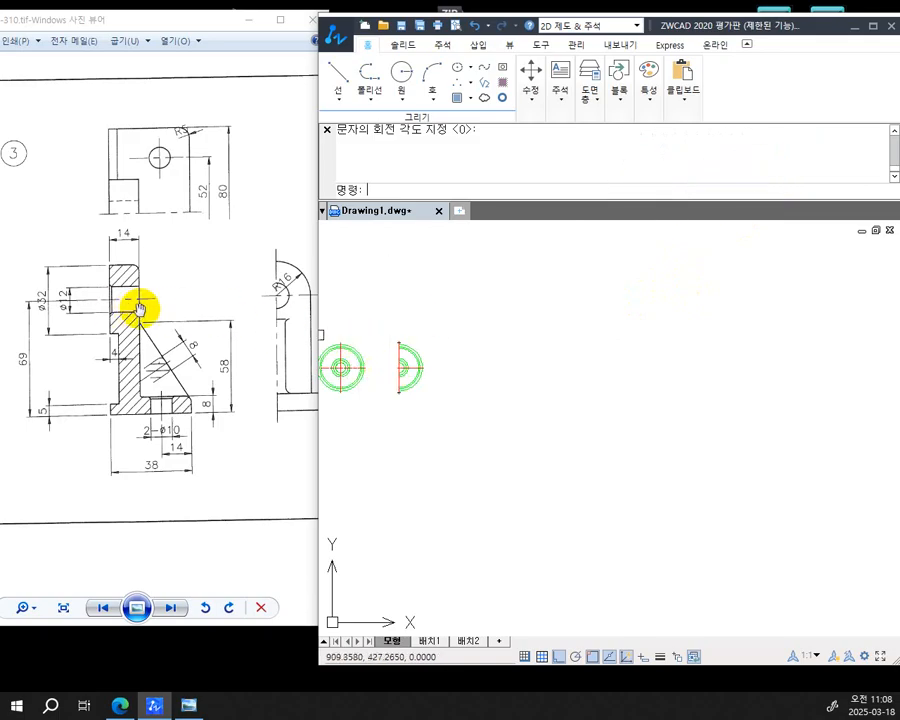
Draw a 14 mm horizontal centre line for the housing bore in the empty space beyond the half pulley view
type("L")
key("Return")
left_click(510, 337)
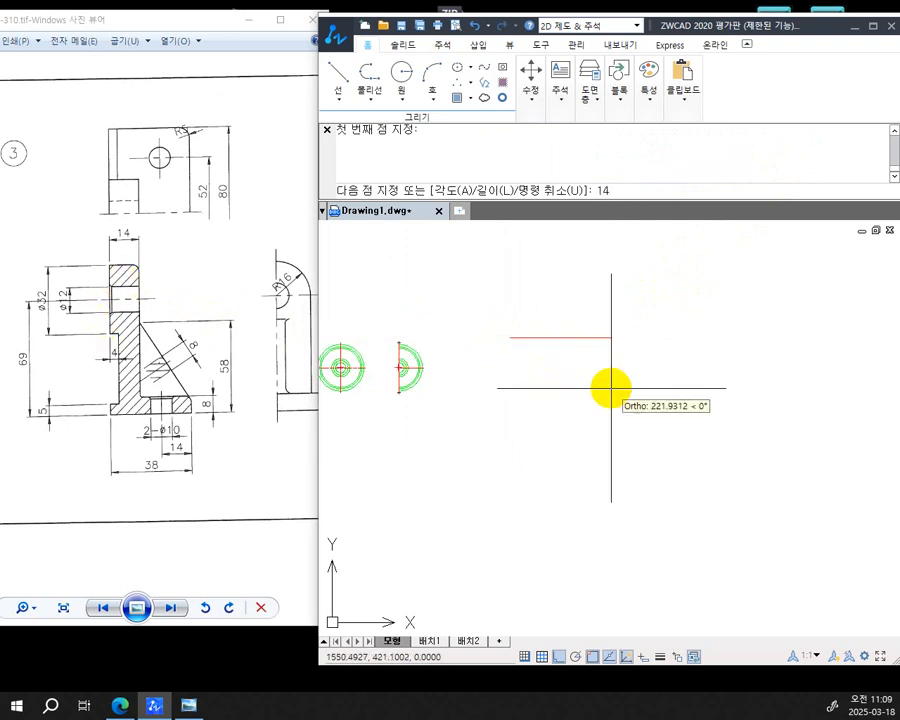
key("Return")
key("Return")
Make the outline layer 외형선 current
scroll(514, 345, "up", 12)
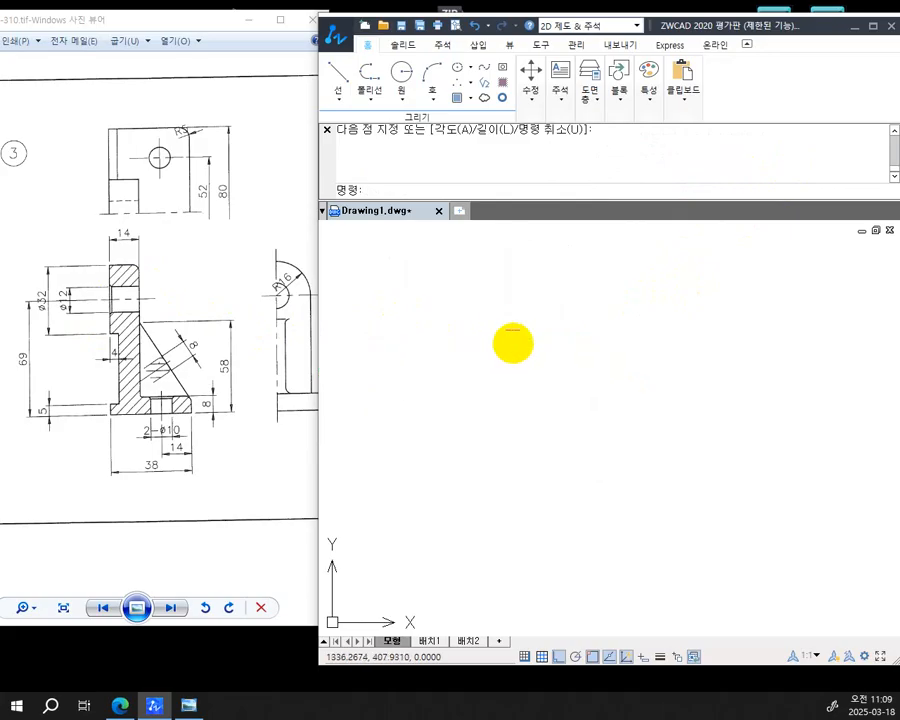
mouse_move(512, 305)
middle_mouse_down()
mouse_move(518, 482)
mouse_move(532, 452)
middle_mouse_up()
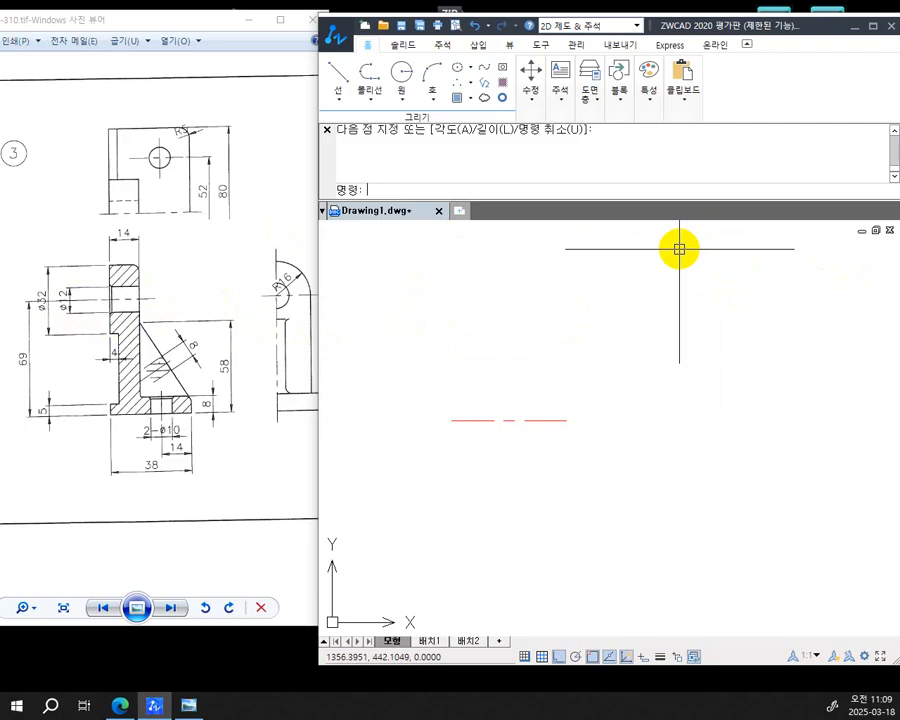
left_click(591, 96)
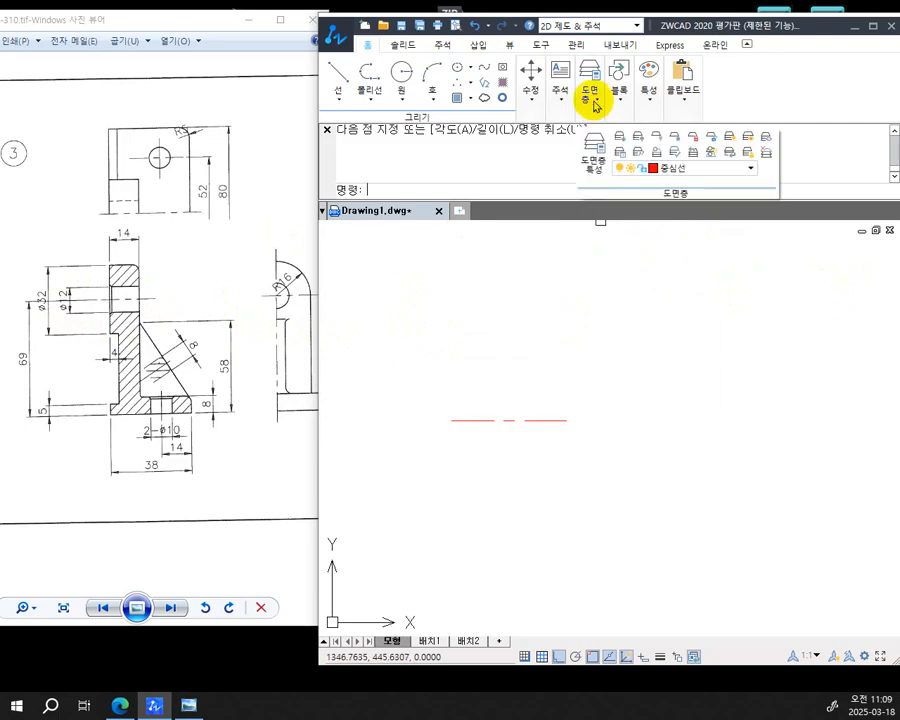
left_click(741, 172)
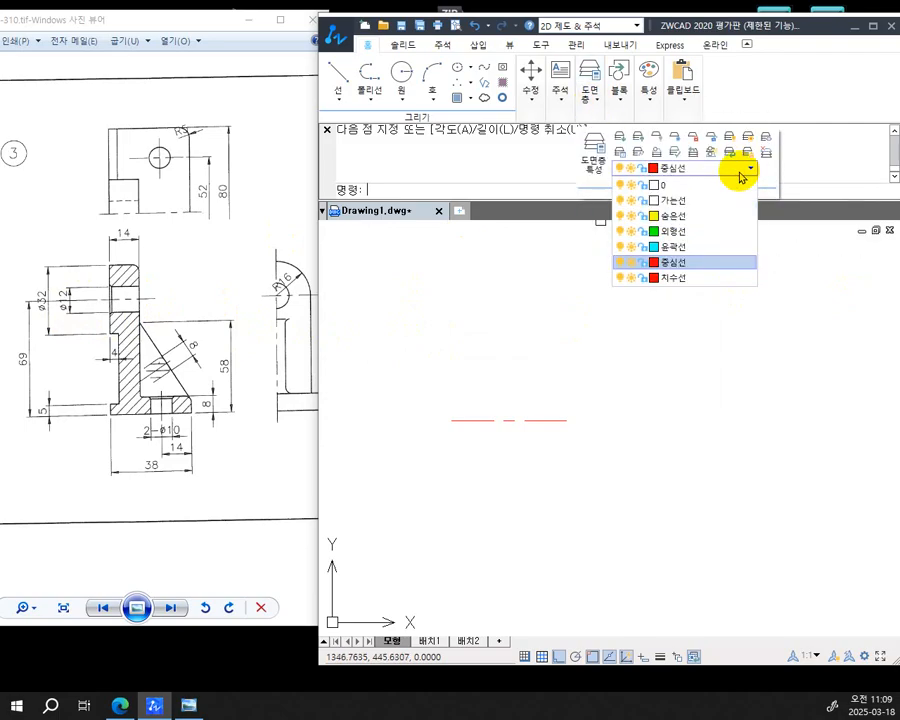
left_click(680, 231)
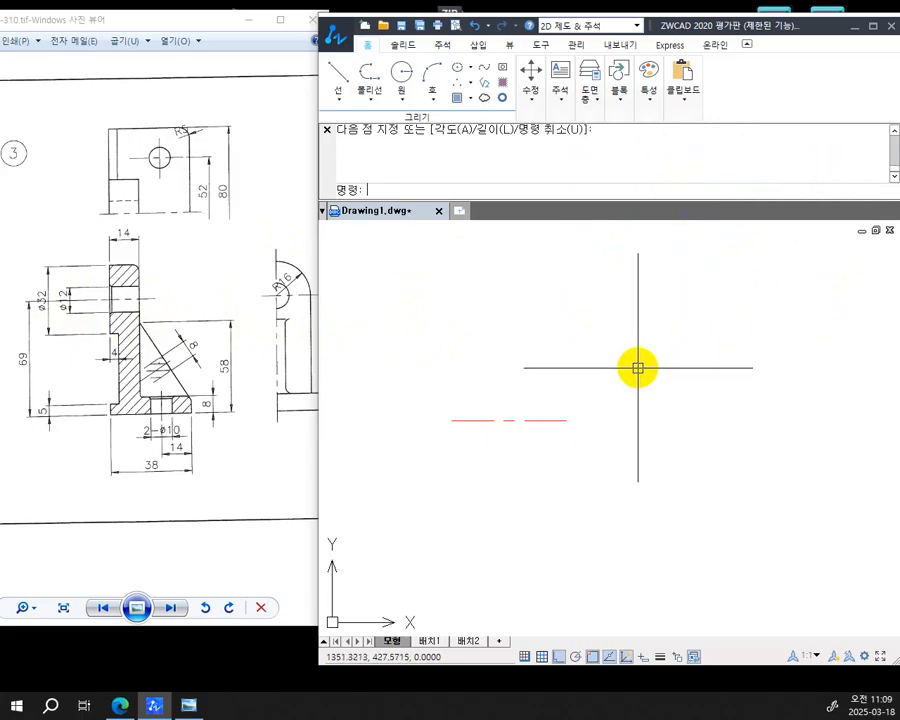
Draw a multiline with scale 12 along the 14 mm centre line, from end to end, to form the bore edges
type("ML")
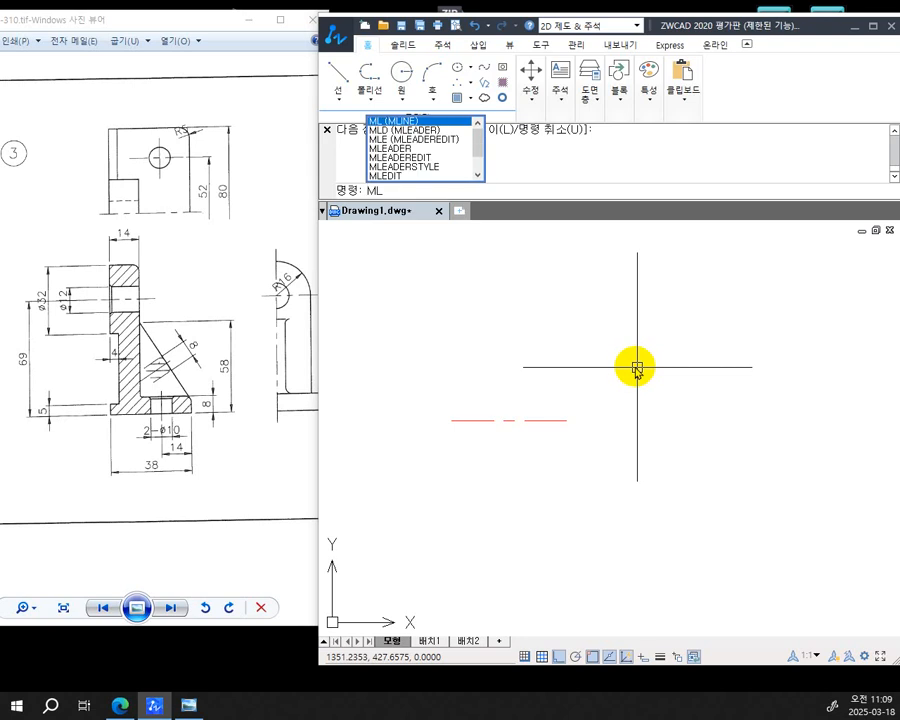
key("Return")
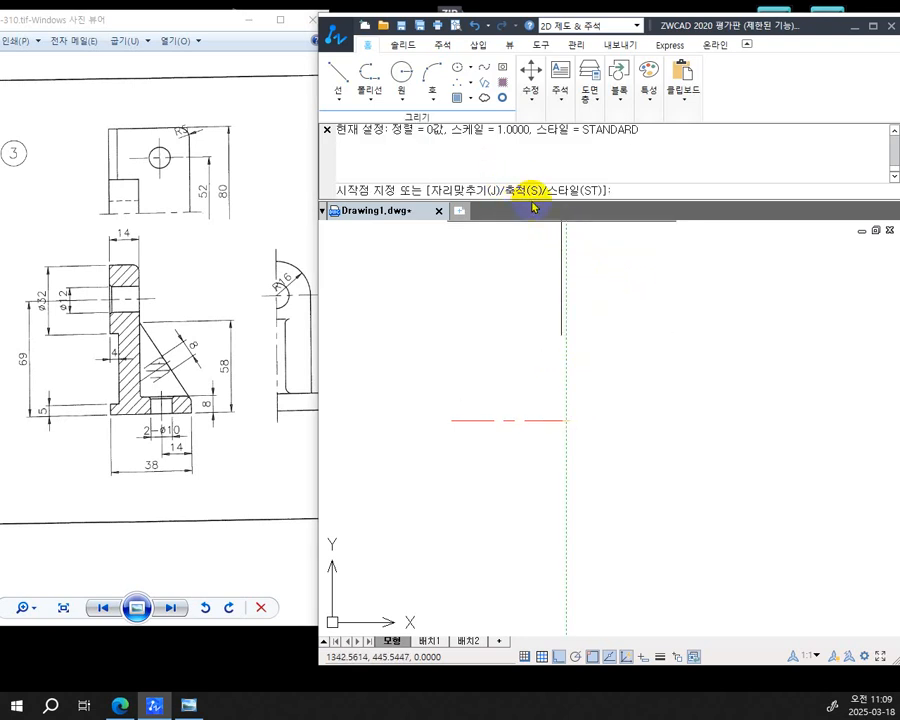
type("S")
key("Return")
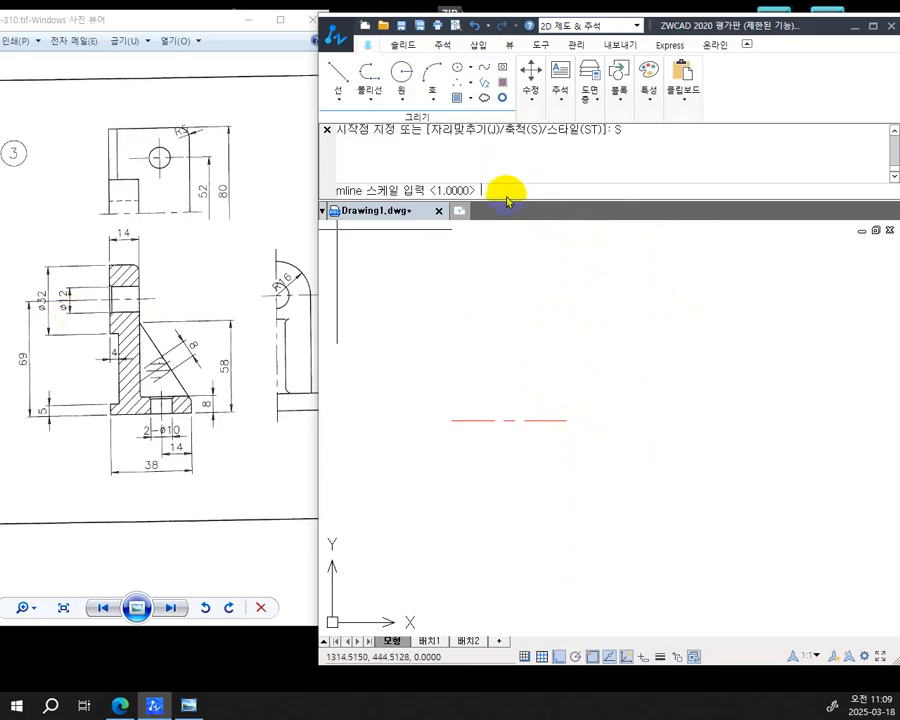
type("12")
key("Return")
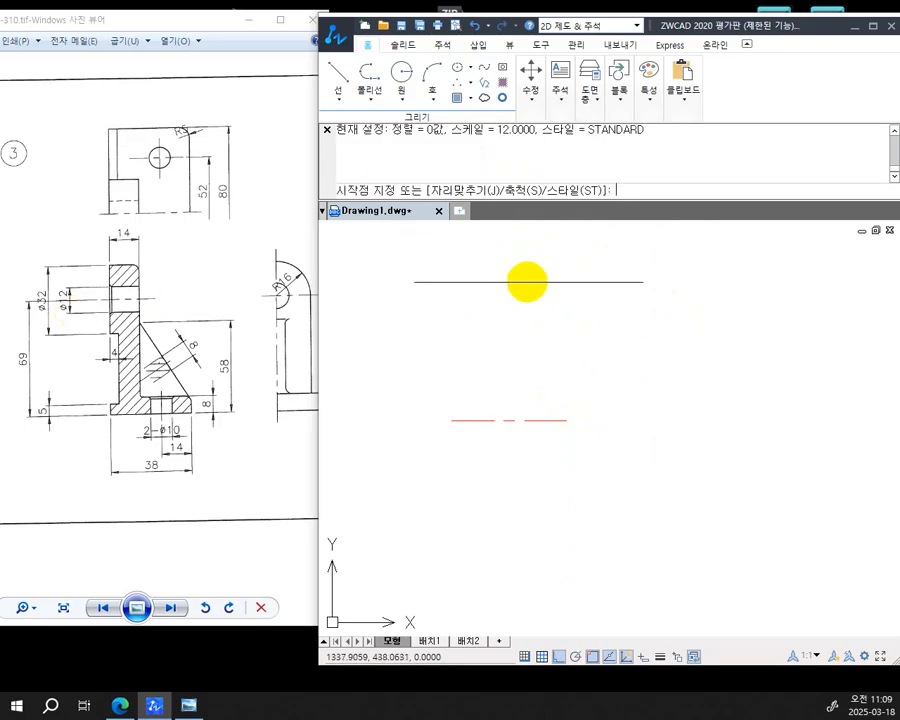
left_click(451, 420)
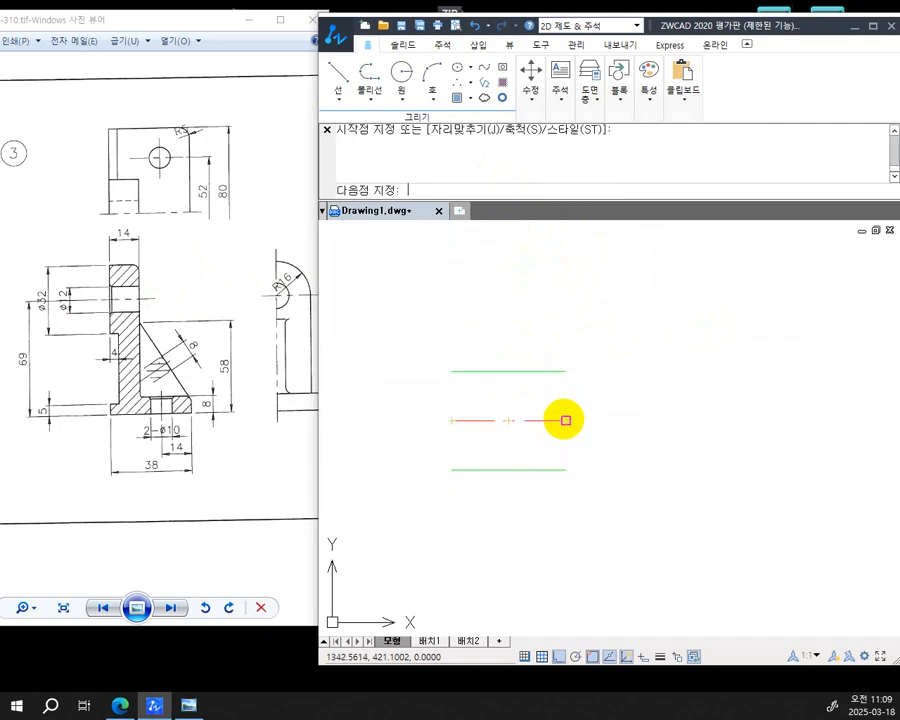
key("Return")
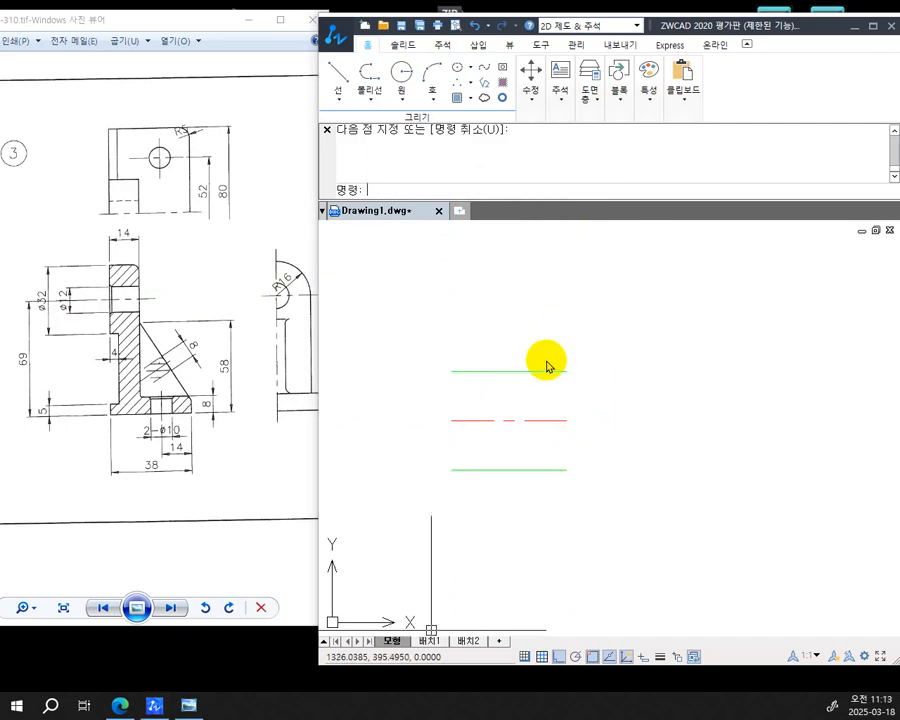
Examine the layout of the base plate, pulley and housing views across the whole drawing, ending with Zoom ALL
scroll(501, 388, "down", 4)
middle_click_drag(476, 404, 612, 393)
scroll(603, 426, "down", 4)
mouse_move(481, 457)
middle_mouse_down()
mouse_move(597, 415)
mouse_move(769, 394)
middle_mouse_up()
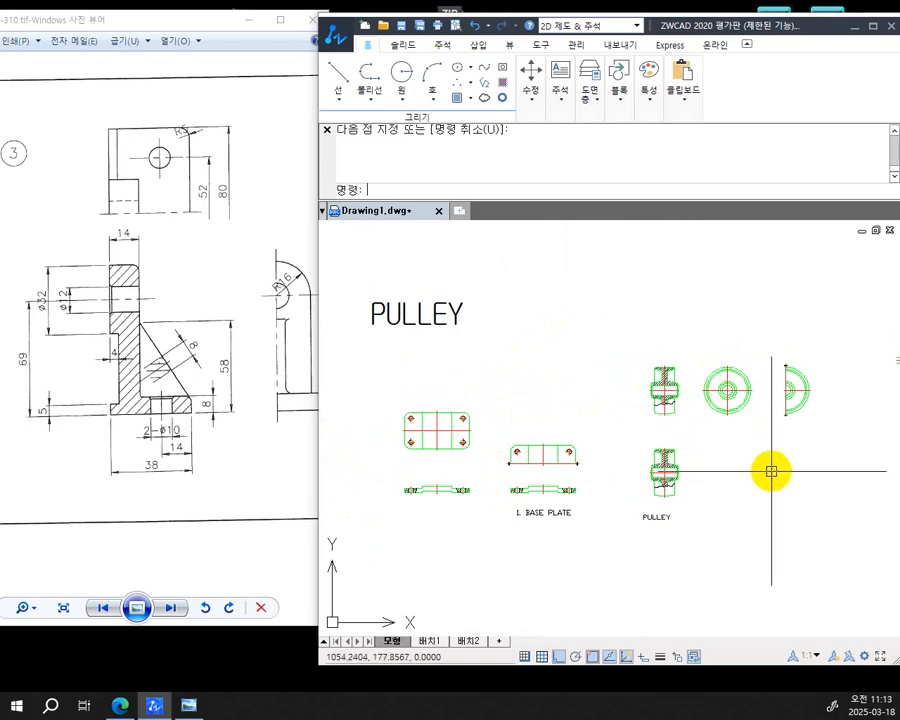
middle_click_drag(765, 462, 686, 446)
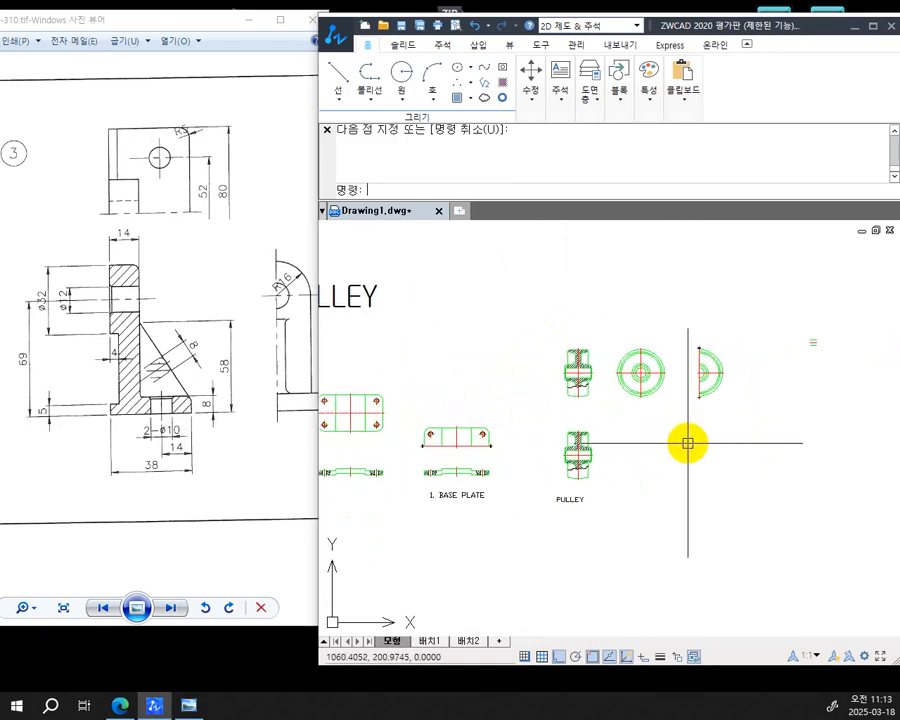
mouse_move(589, 458)
middle_mouse_down()
mouse_move(755, 404)
mouse_move(707, 470)
mouse_move(650, 452)
mouse_move(829, 432)
mouse_move(719, 446)
mouse_move(738, 458)
middle_mouse_up()
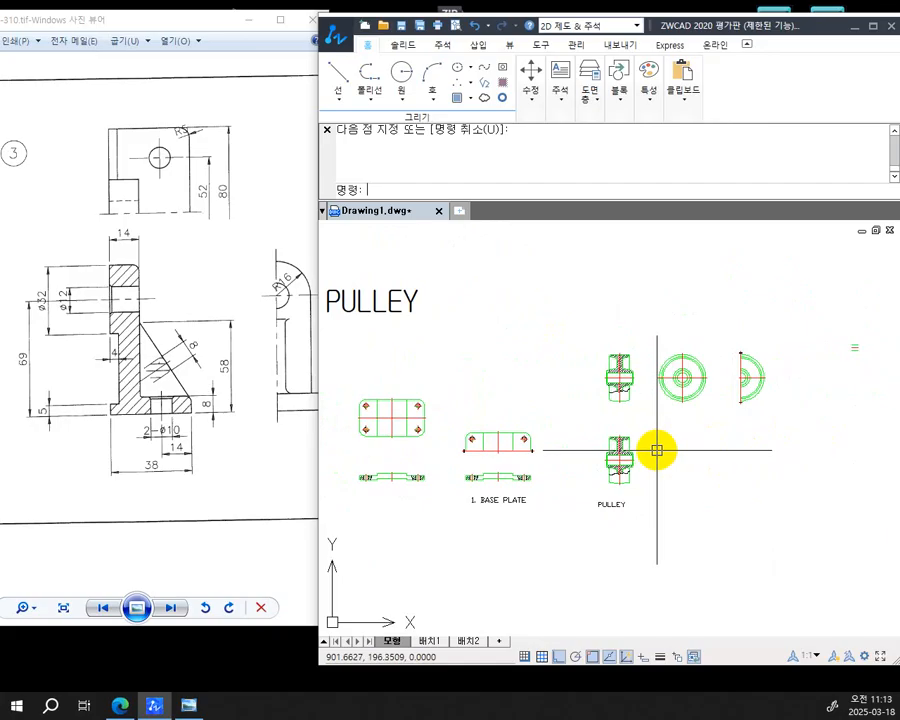
type("Z")
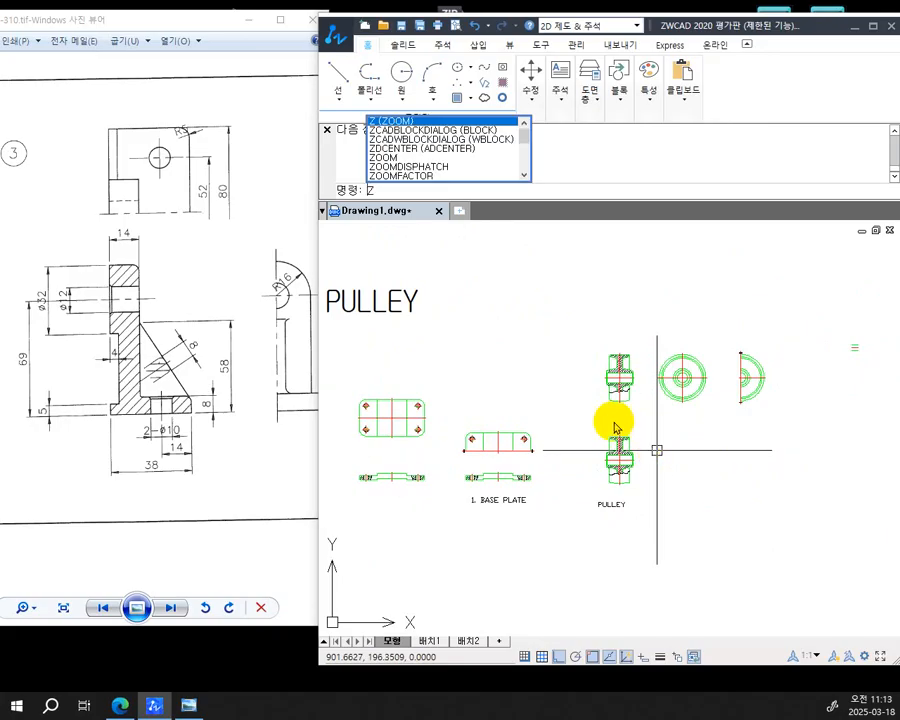
key("Return")
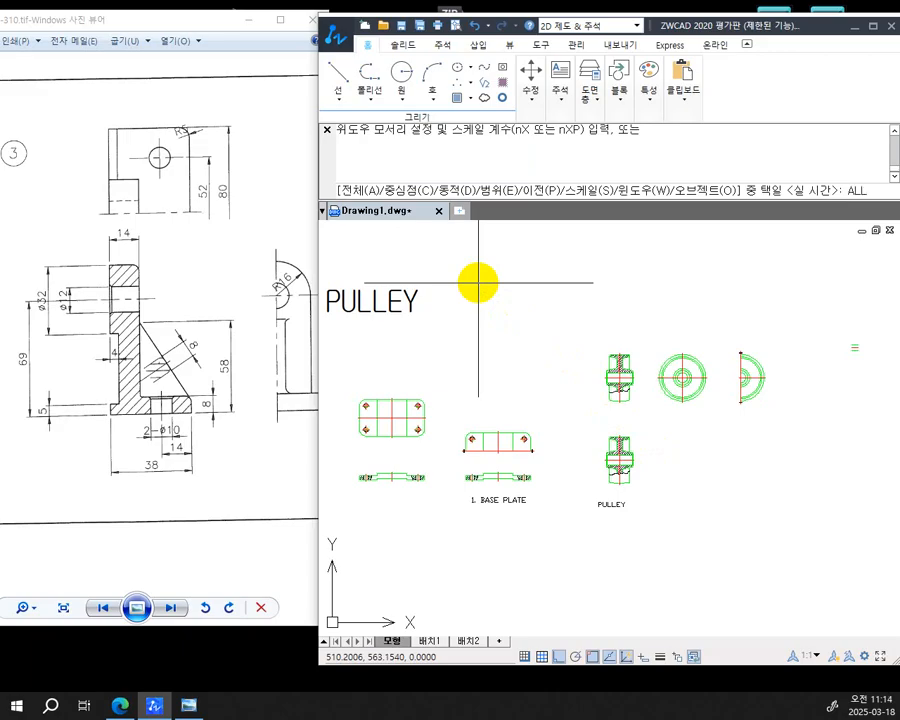
type("ALL")
key("Return")
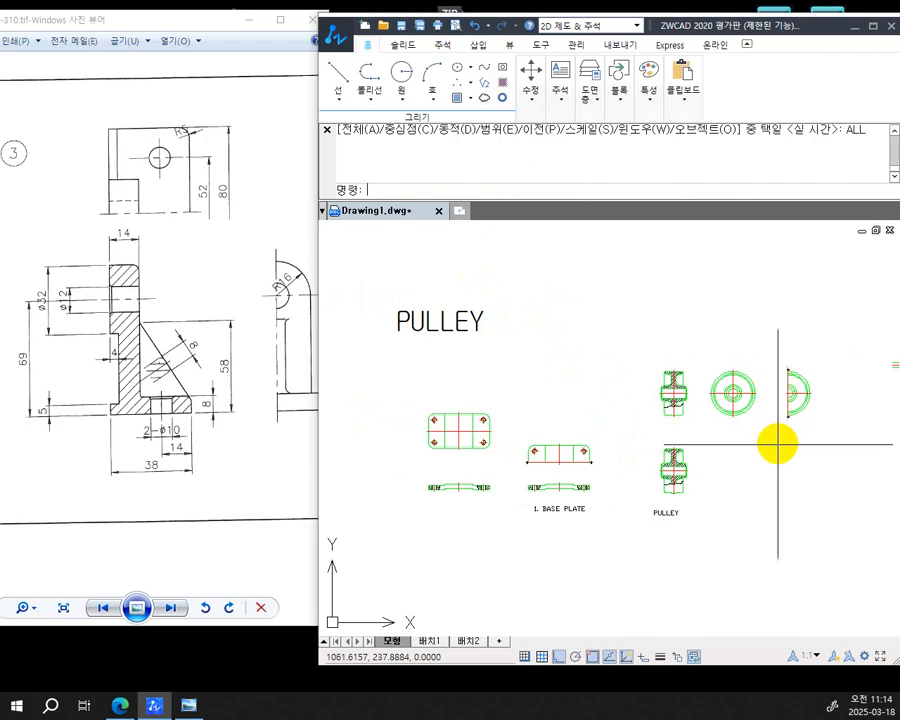
Examine the layout of the base plate, pulley and housing views, applying a zoom scale factor of 0.2
mouse_move(772, 438)
middle_mouse_down()
mouse_move(616, 437)
mouse_move(720, 425)
middle_mouse_up()
scroll(720, 425, "down", 1)
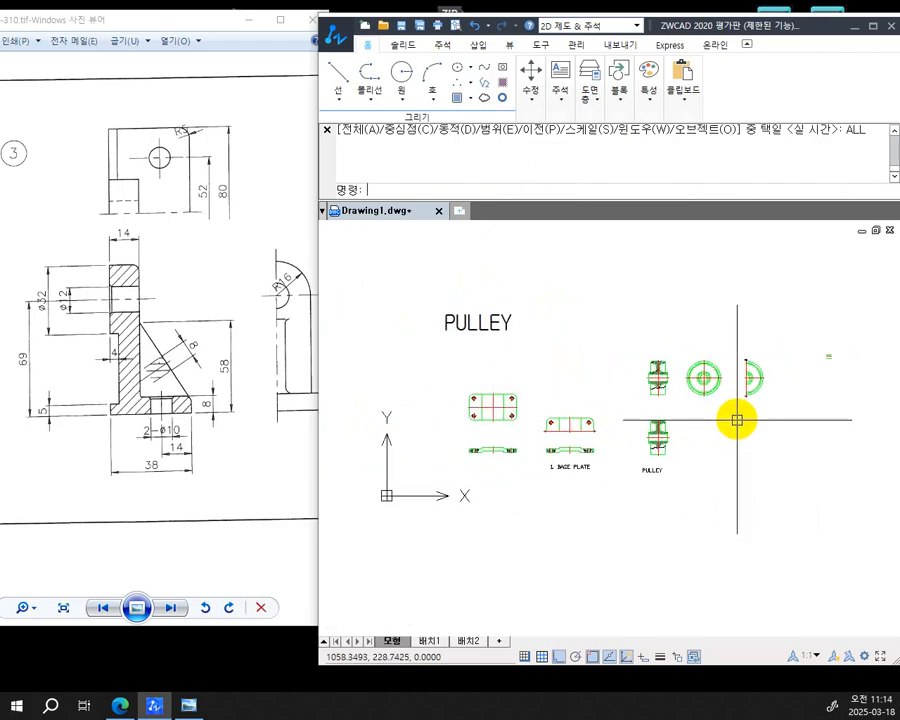
mouse_move(730, 414)
middle_mouse_down()
mouse_move(734, 402)
mouse_move(716, 412)
mouse_move(725, 413)
middle_mouse_up()
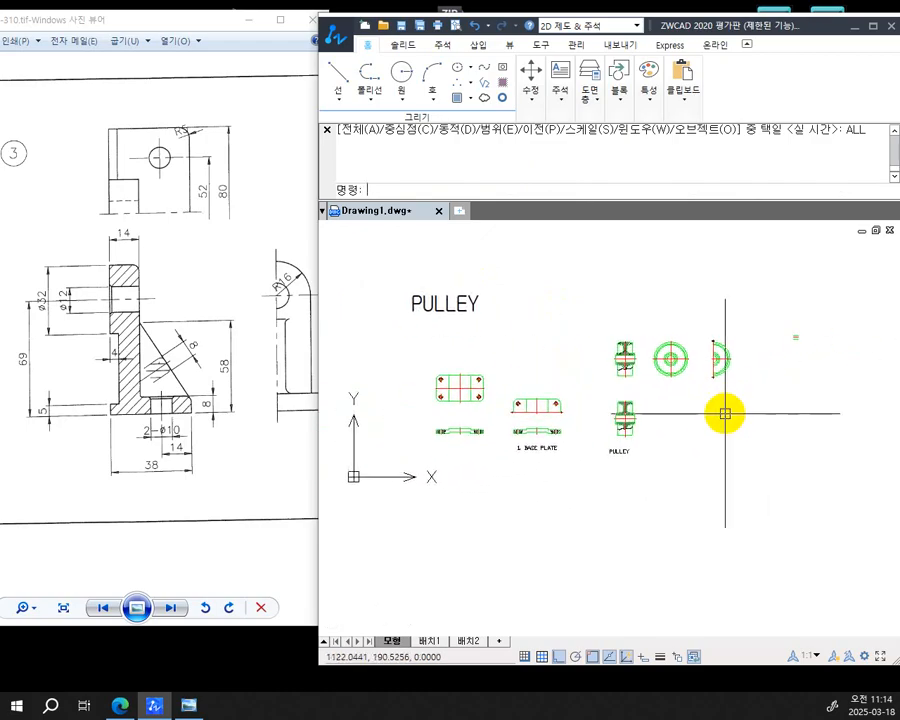
mouse_move(530, 424)
middle_mouse_down()
mouse_move(631, 430)
mouse_move(546, 422)
mouse_move(640, 446)
mouse_move(551, 425)
mouse_move(566, 418)
mouse_move(538, 418)
mouse_move(599, 412)
mouse_move(540, 414)
middle_mouse_up()
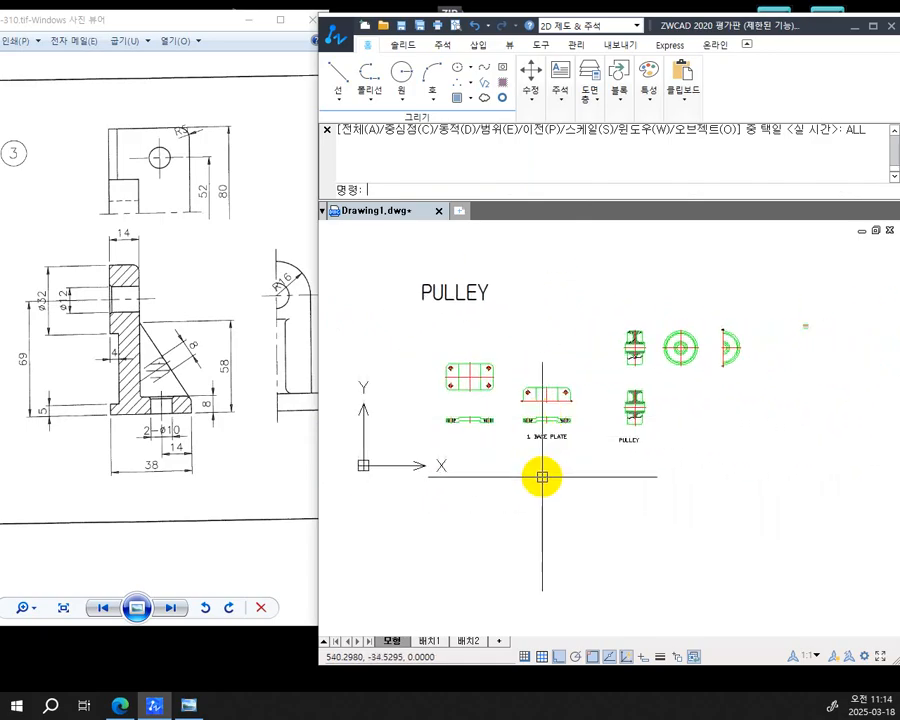
type("z")
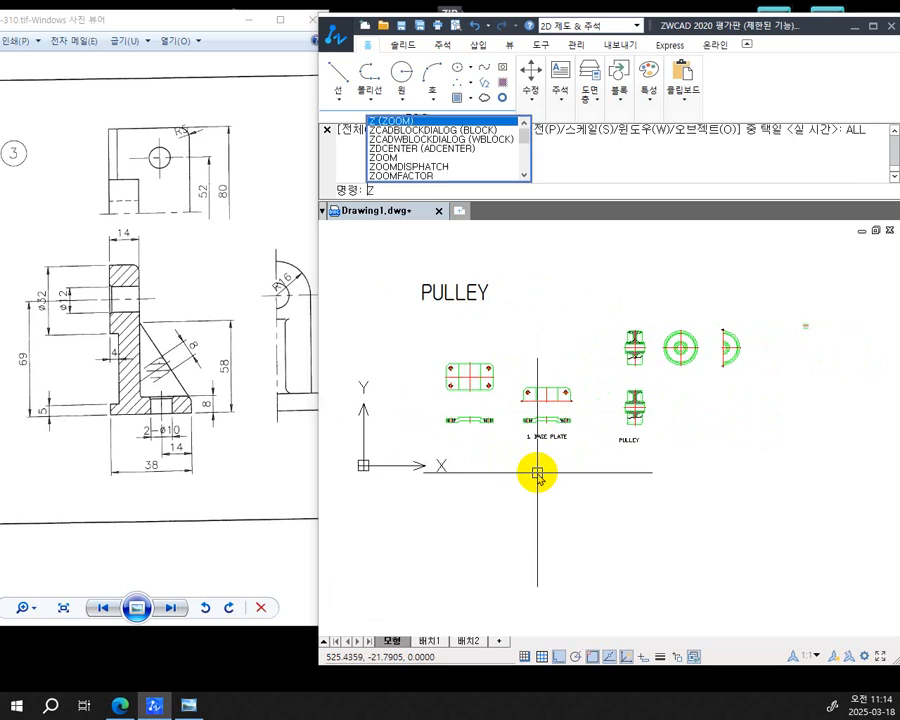
key("Return")
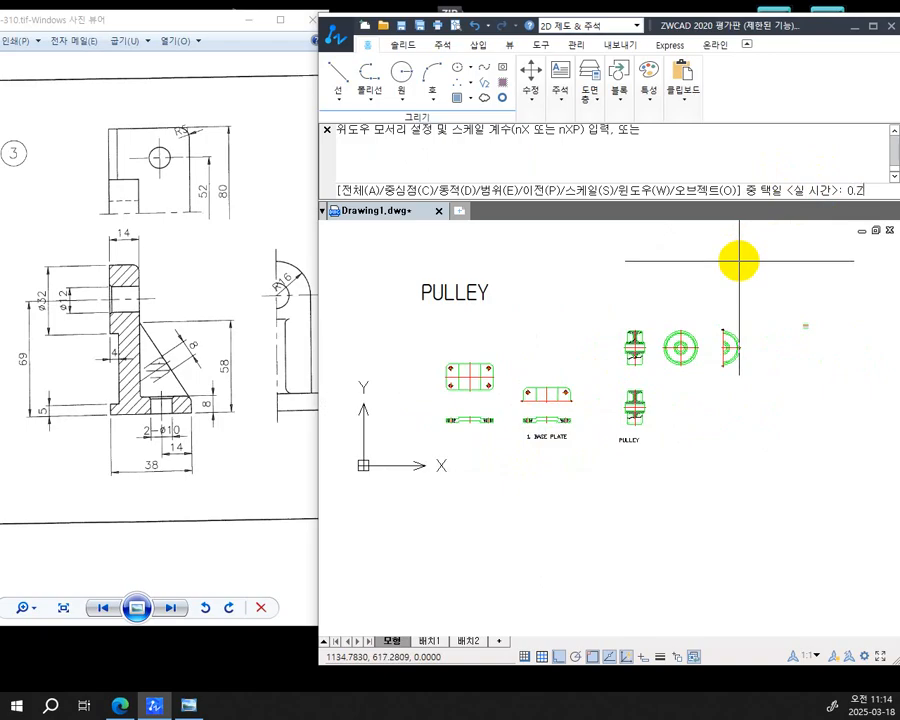
key("Return")
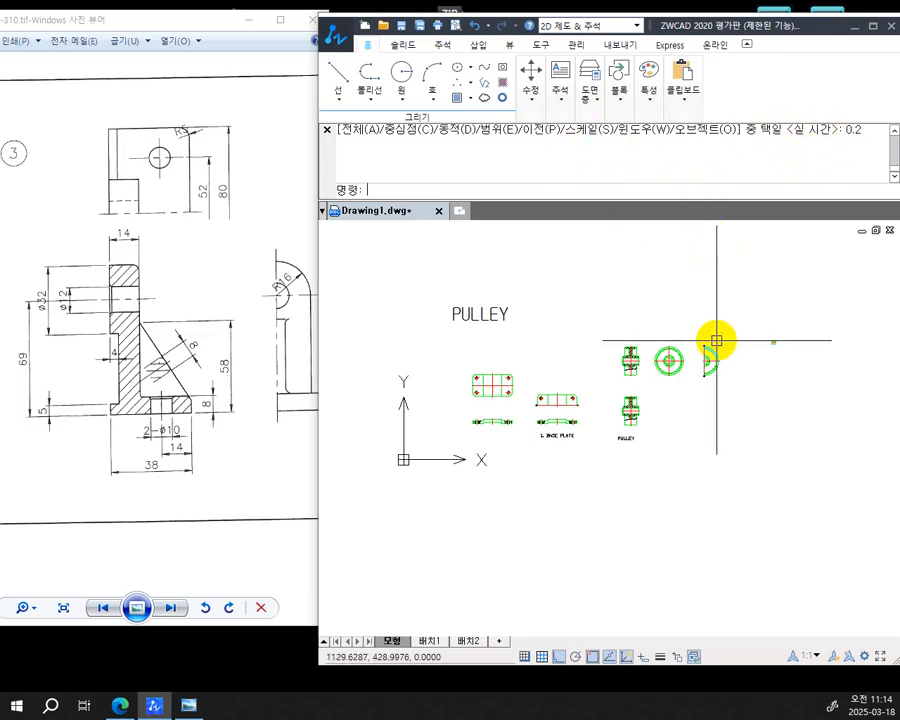
mouse_move(717, 340)
middle_mouse_down()
mouse_move(757, 362)
mouse_move(784, 354)
mouse_move(569, 346)
mouse_move(603, 466)
mouse_move(579, 354)
mouse_move(486, 318)
mouse_move(478, 358)
mouse_move(648, 373)
mouse_move(599, 364)
middle_mouse_up()
scroll(569, 346, "down", 1)
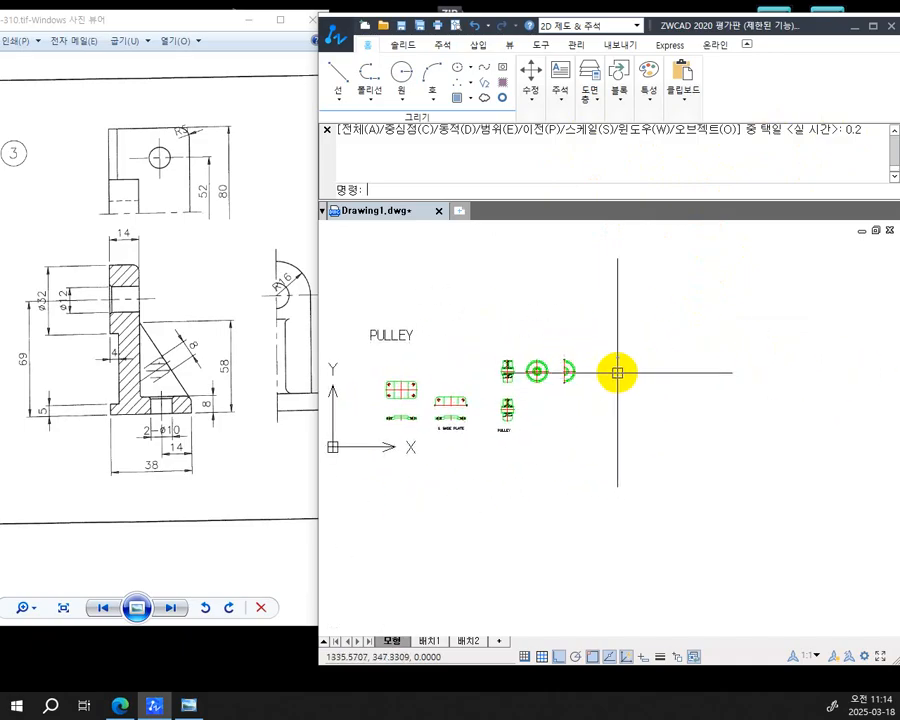
Examine the housing bore's centre line and its two edge lines up close
scroll(617, 372, "up", 2)
scroll(617, 372, "up", 3)
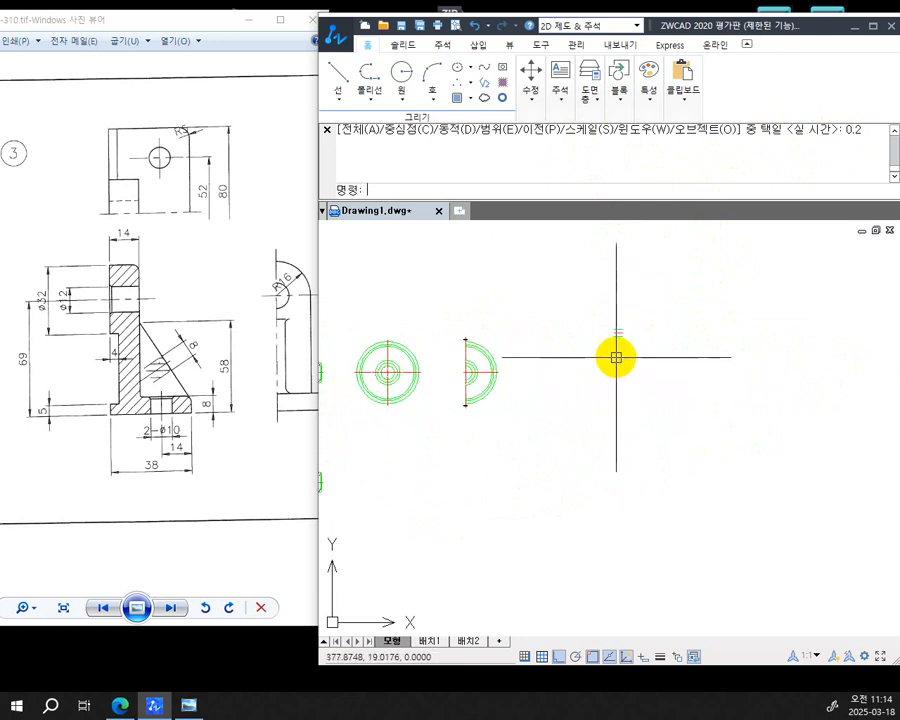
mouse_move(625, 328)
middle_mouse_down()
mouse_move(666, 414)
mouse_move(652, 368)
middle_mouse_up()
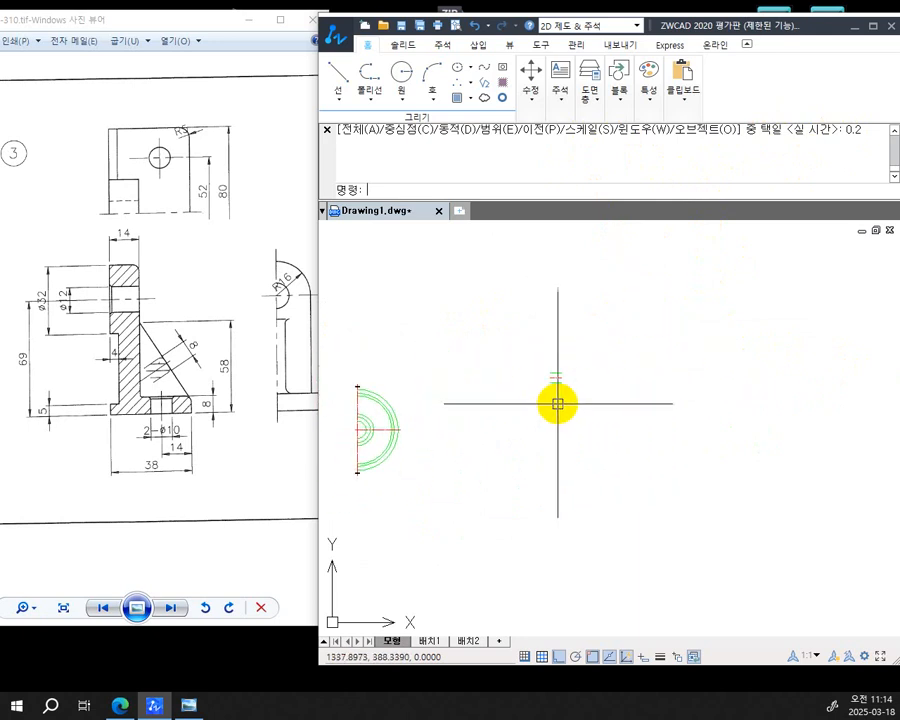
middle_click_drag(554, 400, 598, 408)
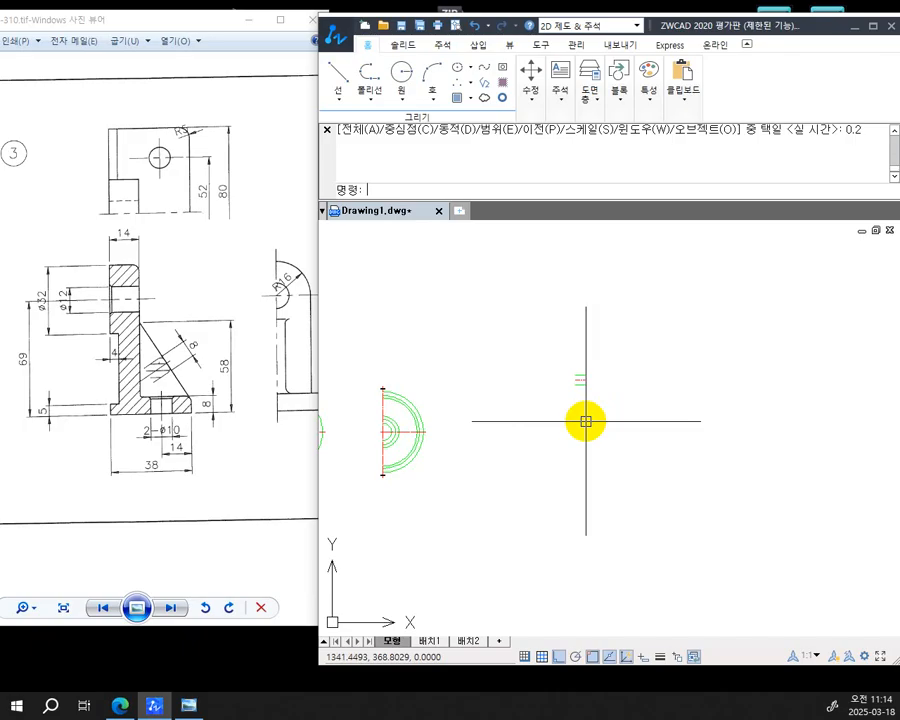
scroll(583, 374, "up", 5)
mouse_move(585, 396)
middle_mouse_down()
mouse_move(570, 392)
mouse_move(576, 438)
mouse_move(549, 476)
mouse_move(522, 476)
mouse_move(562, 406)
mouse_move(560, 418)
middle_mouse_up()
scroll(587, 450, "up", 1)
scroll(518, 493, "up", 1)
scroll(518, 493, "up", 1)
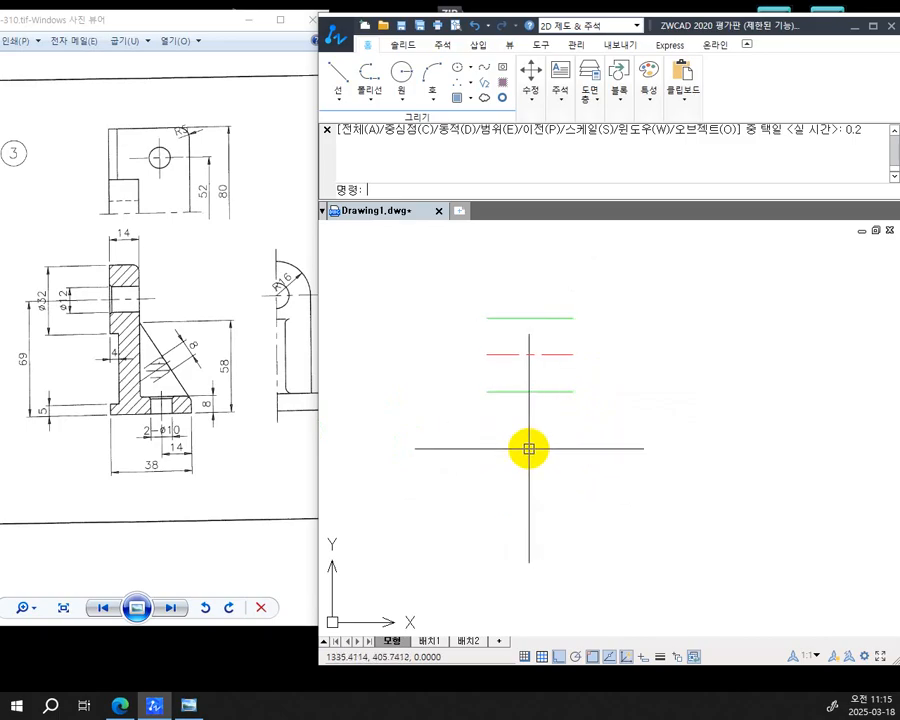
middle_click_drag(576, 375, 585, 436)
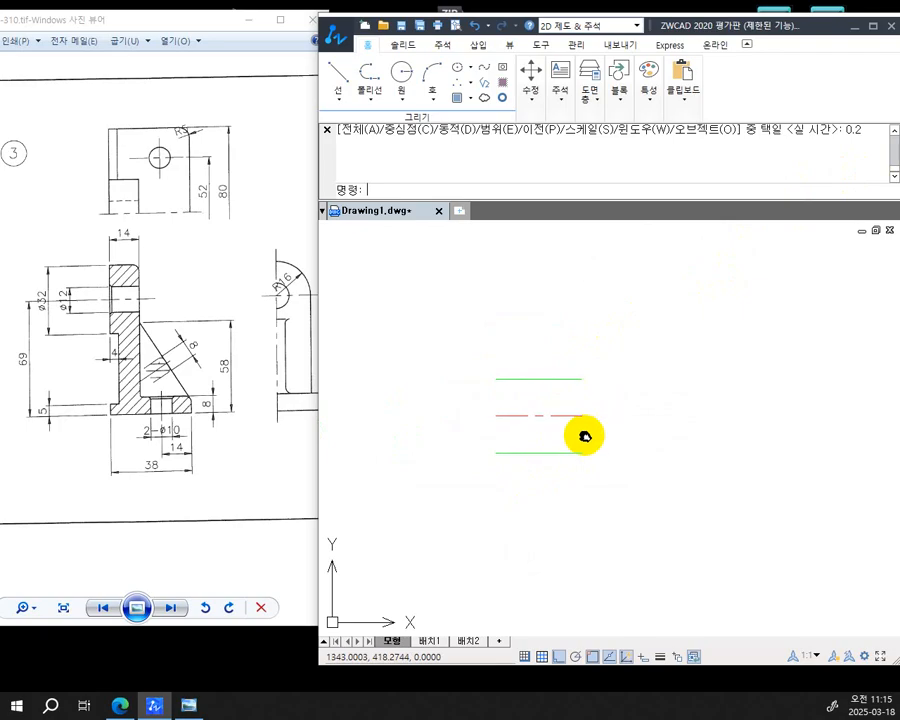
middle_click_drag(643, 429, 634, 430)
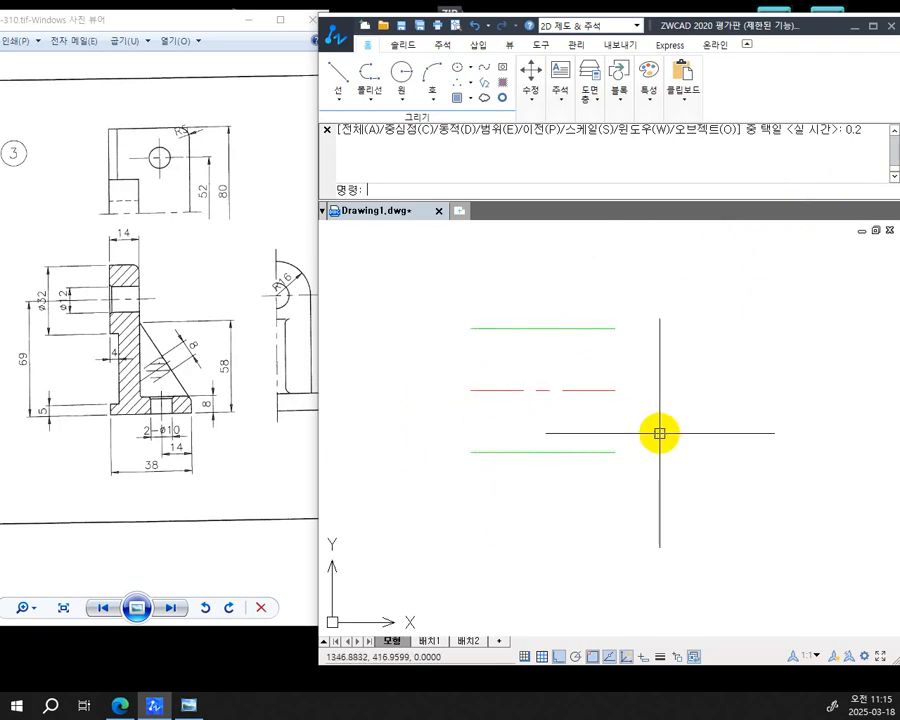
middle_click_drag(655, 430, 665, 429)
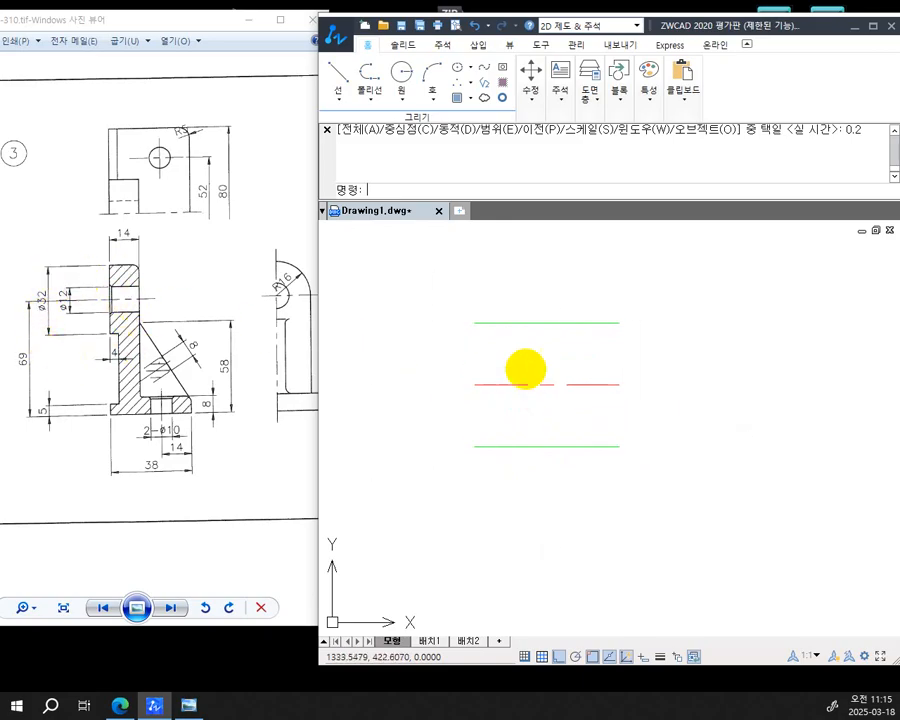
scroll(572, 395, "up", 1)
scroll(620, 427, "down", 2)
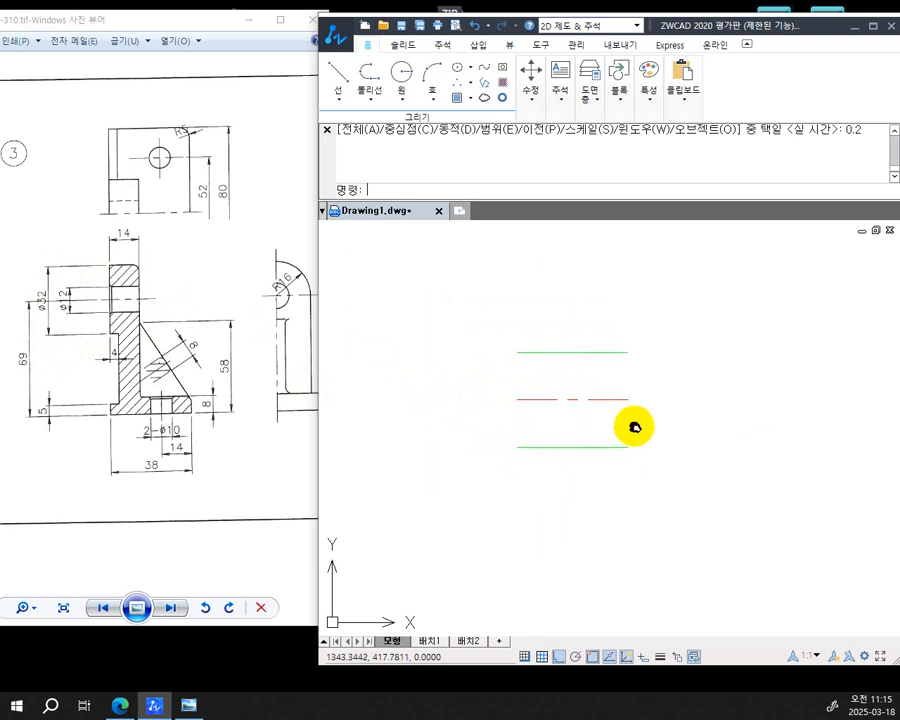
Draw a multiline with scale 32 along the bore centre line, from end to end, to form the boss's outer edges
type("ml")
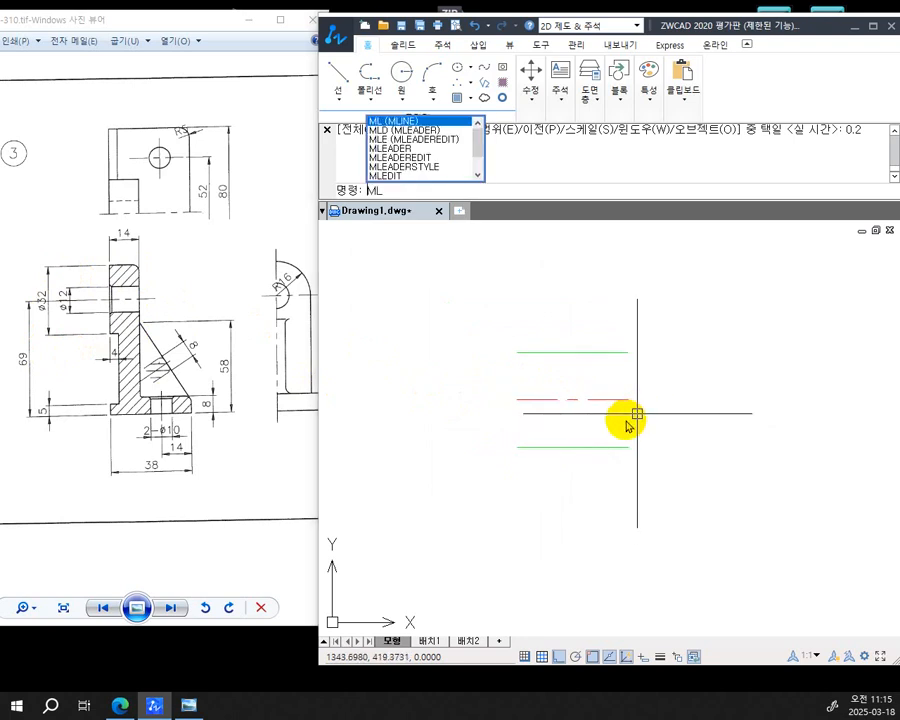
key("Return")
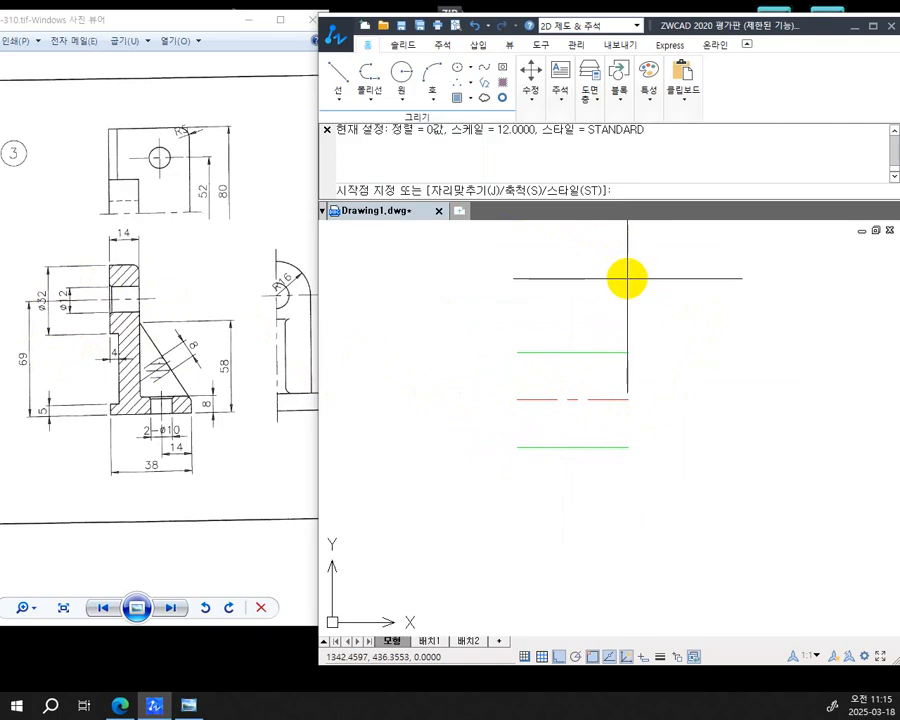
type("S")
key("Return")
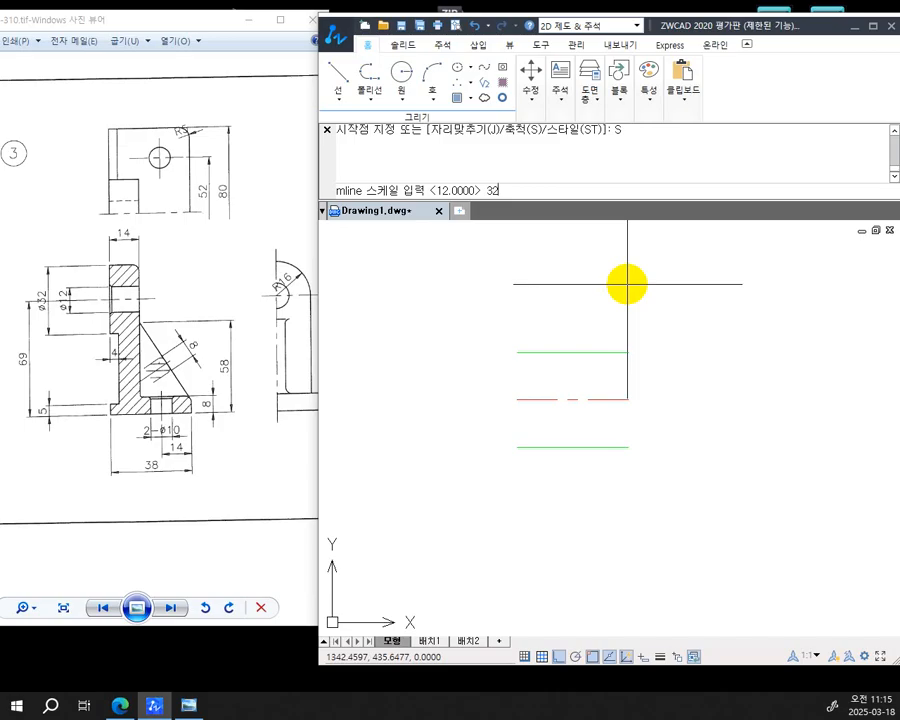
type("32")
key("Return")
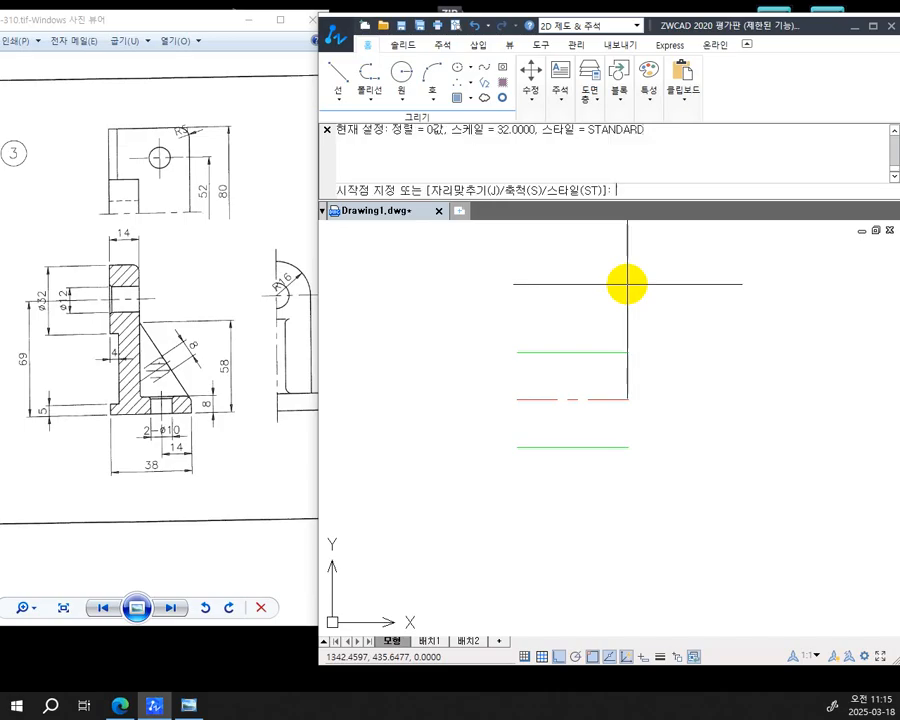
left_click(515, 399)
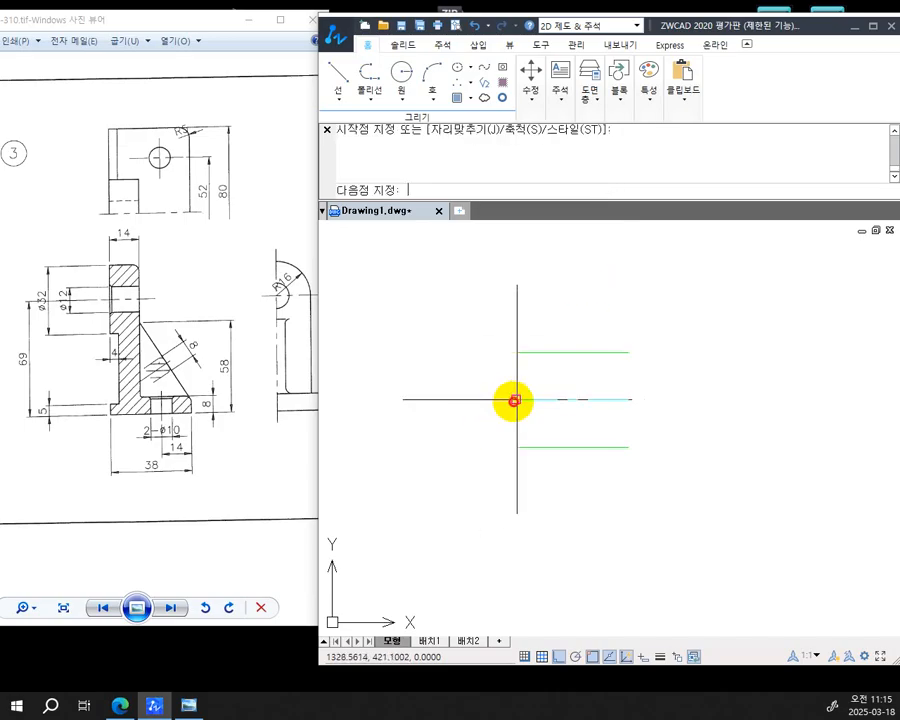
left_click(628, 399)
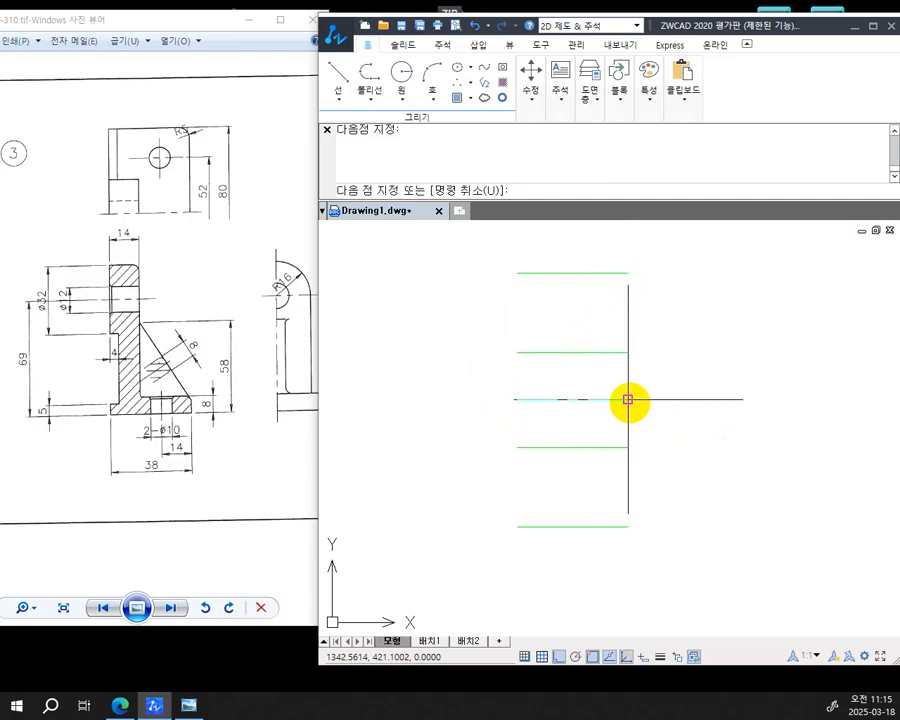
key("Return")
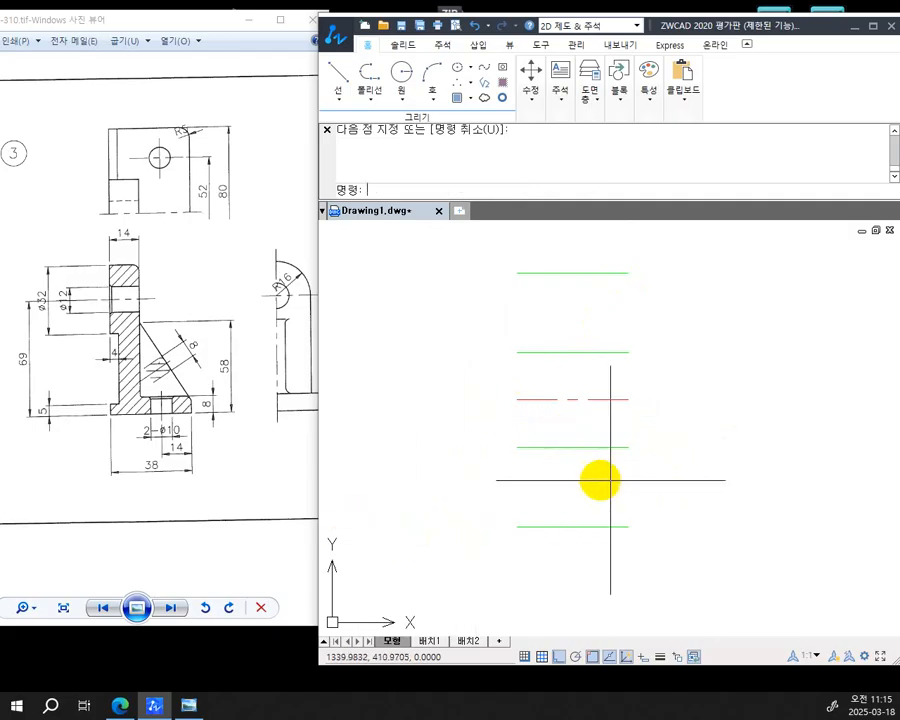
Close both ends of the 32 mm boss with vertical lines joining its upper and lower outer edges
middle_click_drag(680, 466, 656, 414)
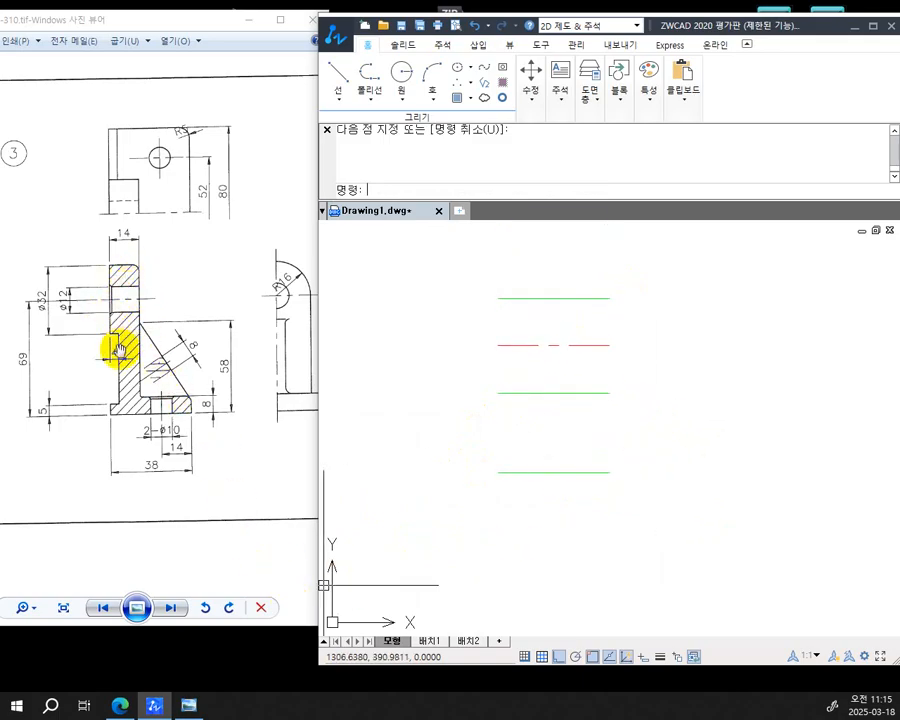
scroll(619, 457, "down", 2)
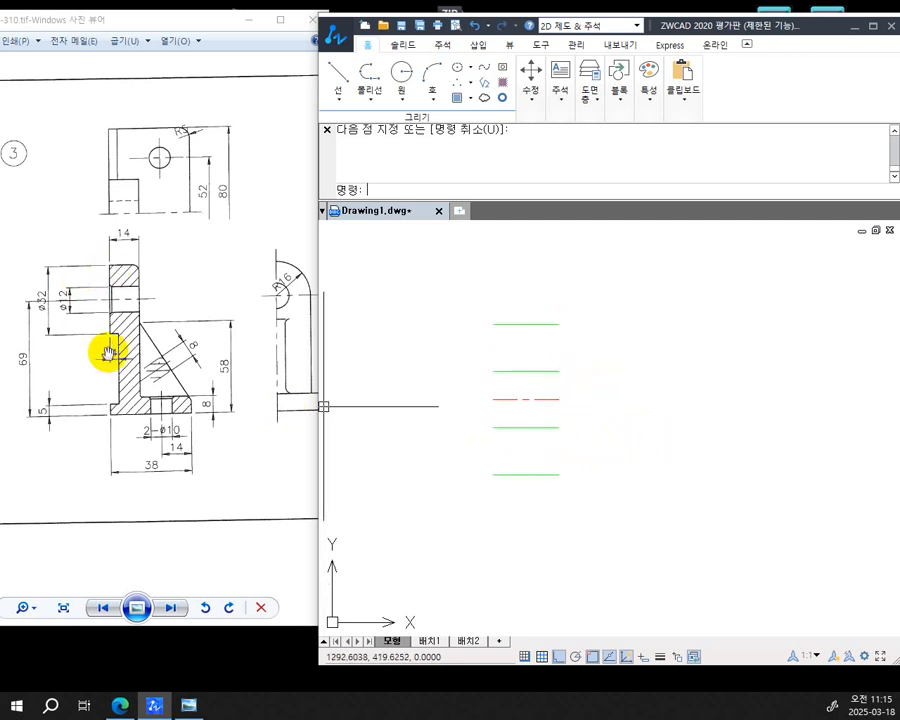
type("L")
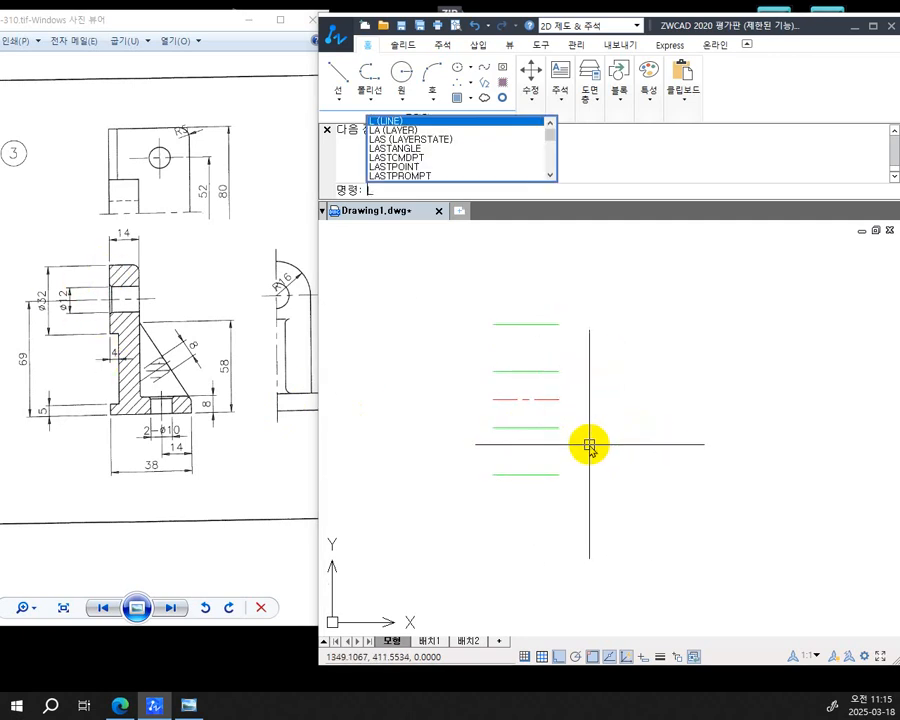
key("Return")
left_click(493, 324)
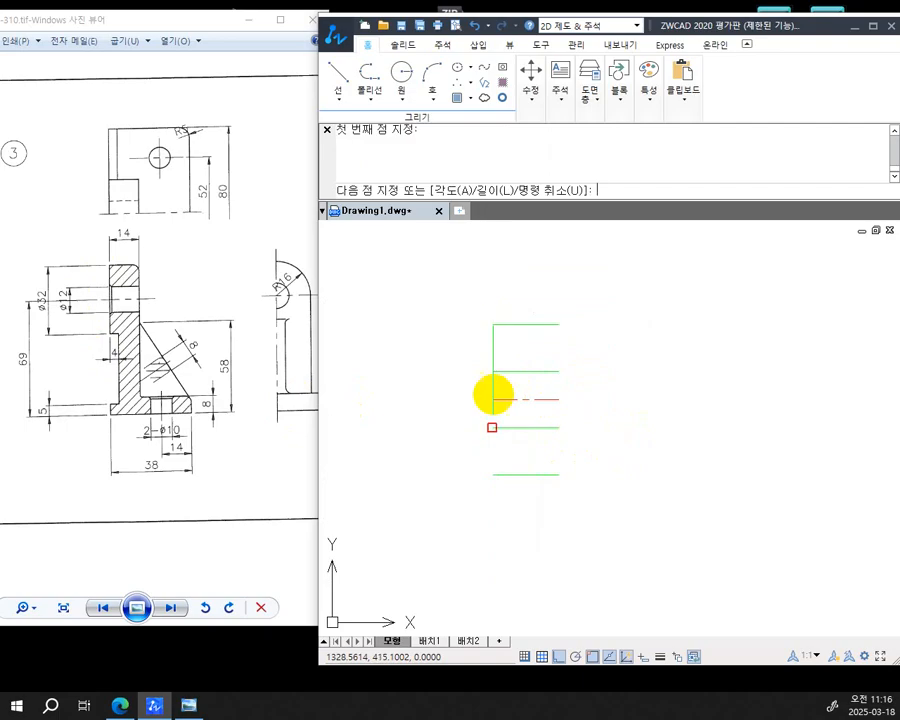
left_click(493, 474)
key("Return")
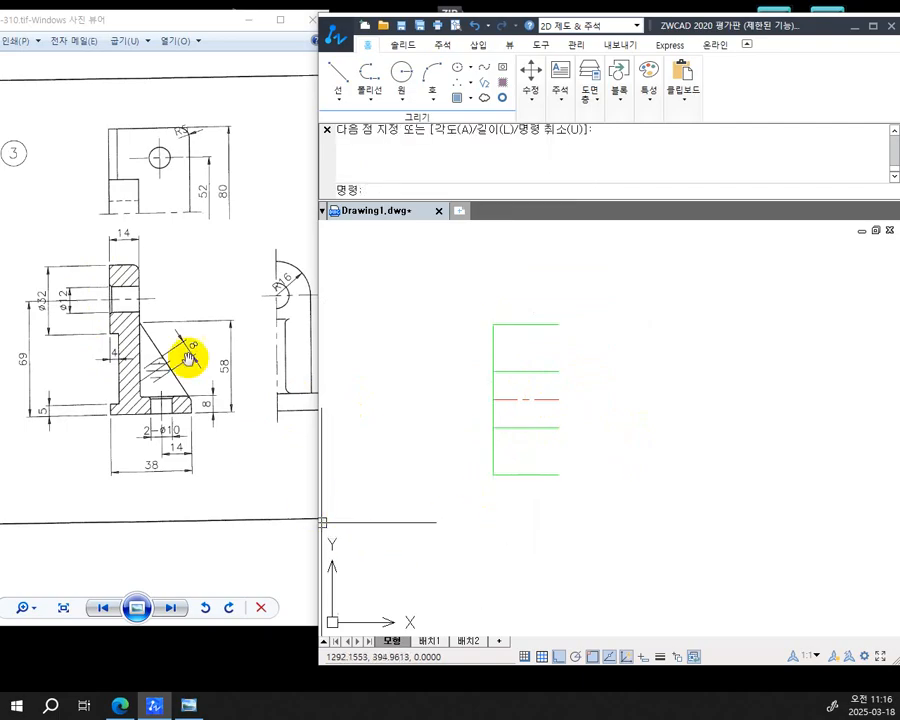
key("Return")
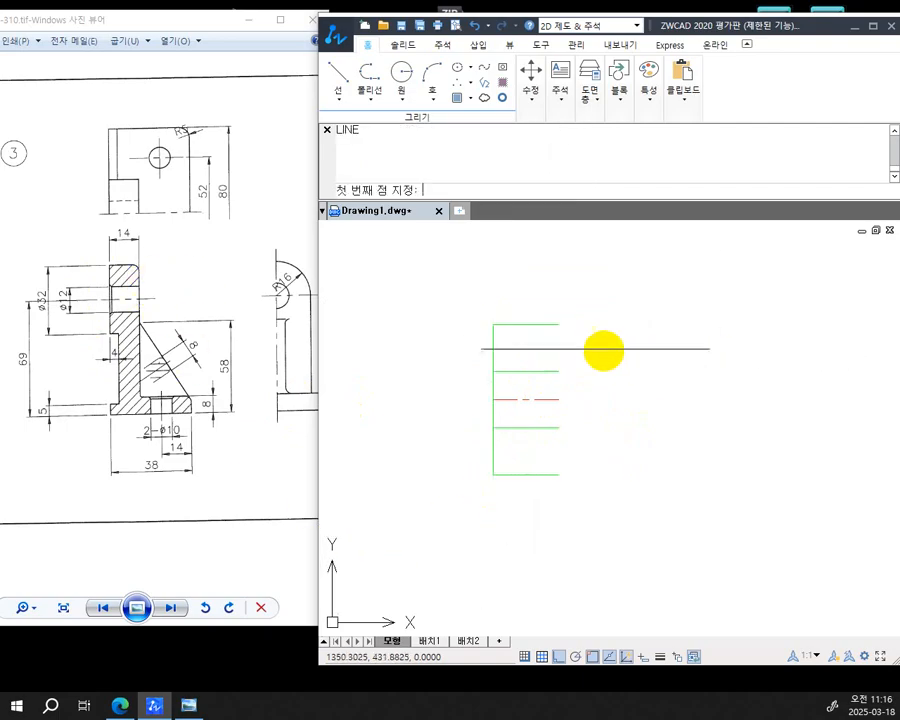
left_click(558, 324)
left_click(558, 474)
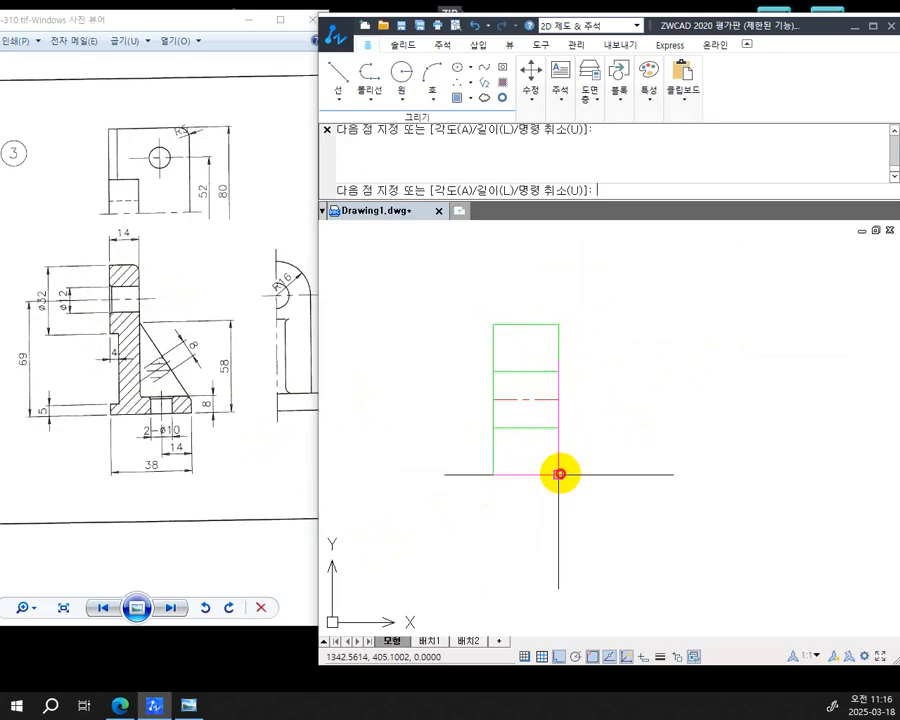
key("Return")
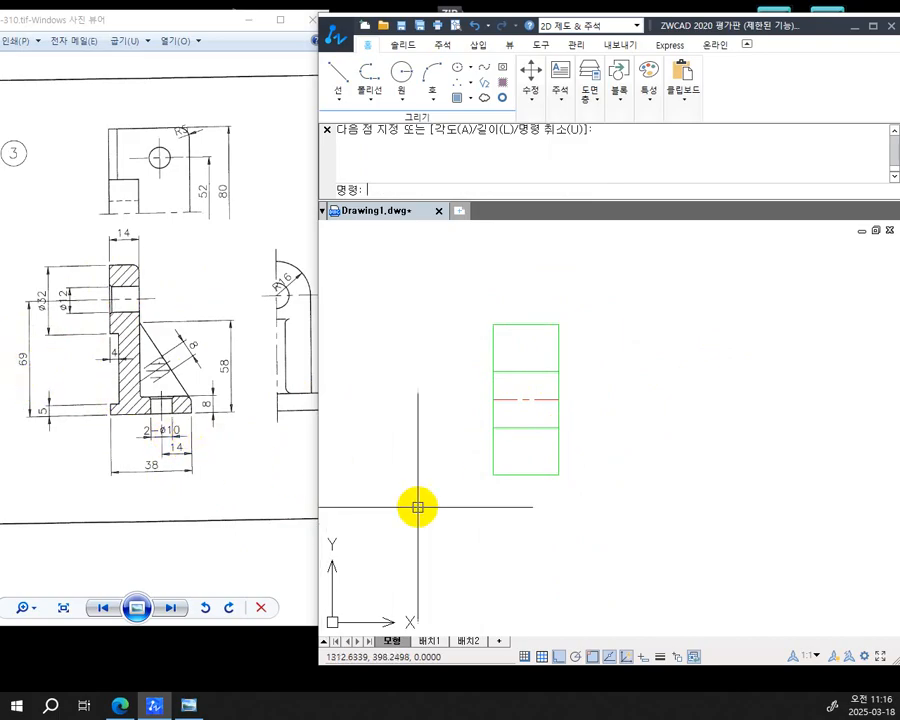
Set the Offset command's default distance to 69 mm, leaving the bore centre line without a copy
middle_click_drag(666, 461, 586, 400)
scroll(590, 399, "down", 2)
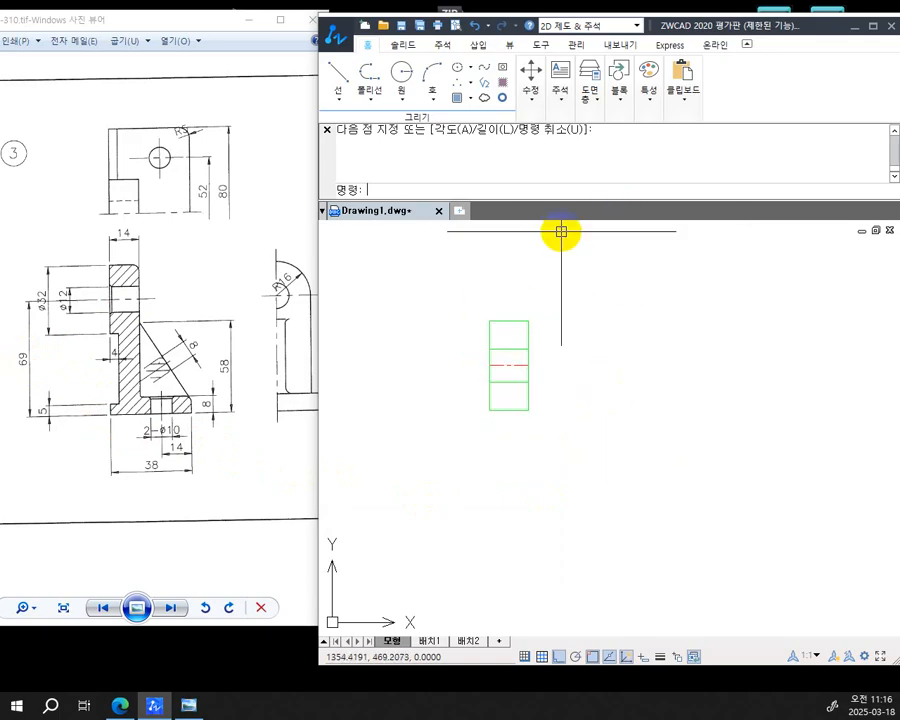
type("o")
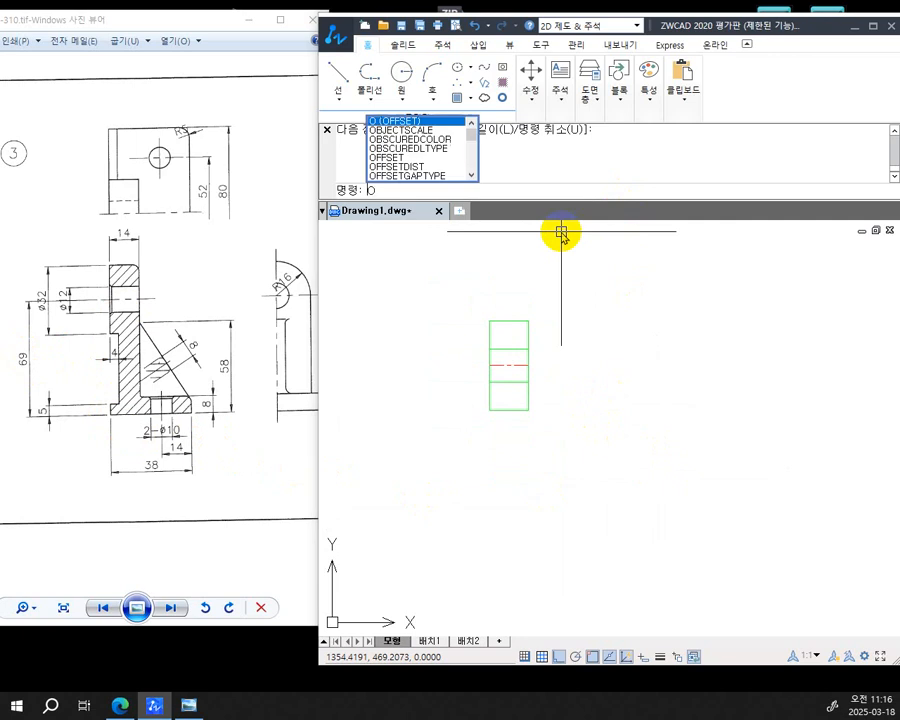
key("Return")
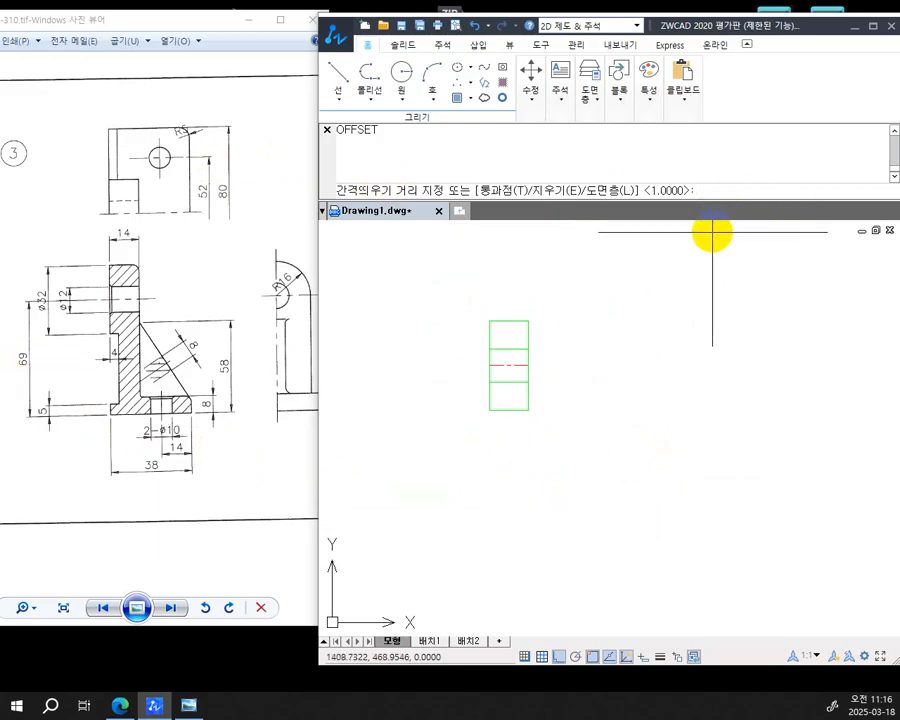
type("9")
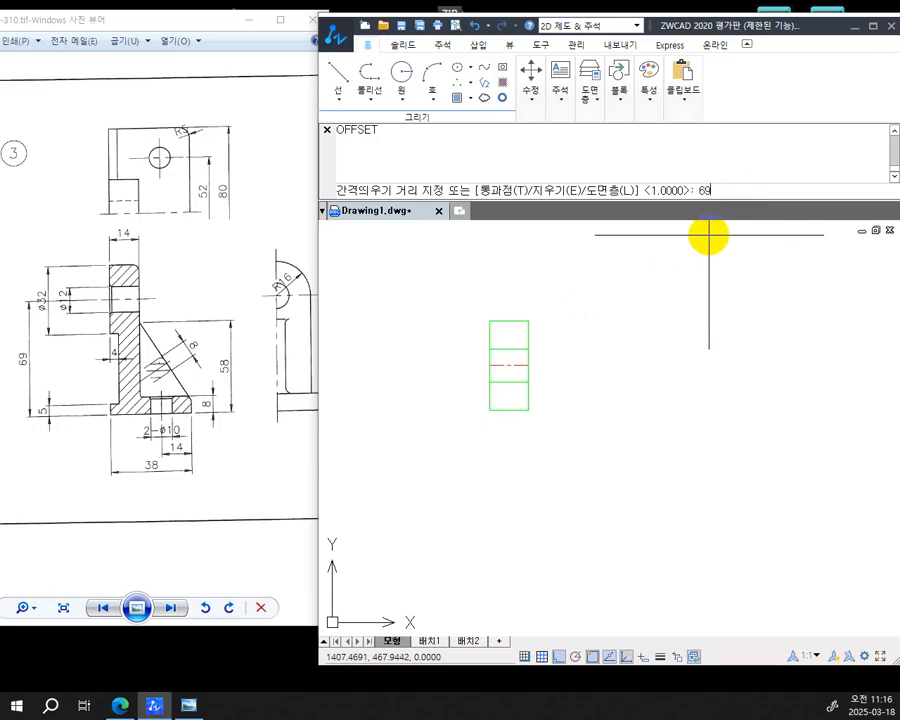
key("Return")
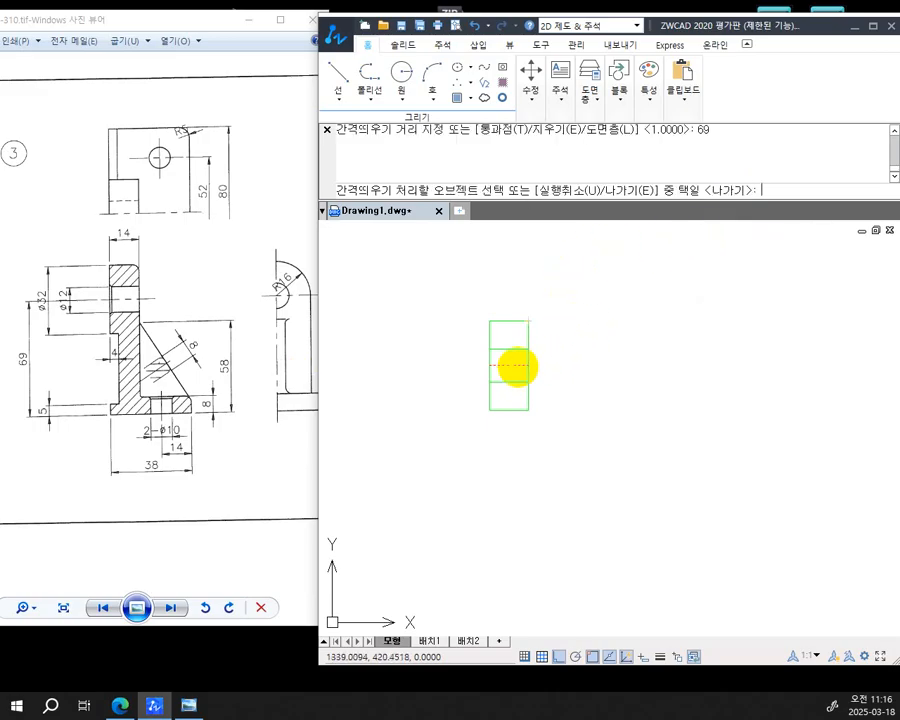
left_click(518, 366)
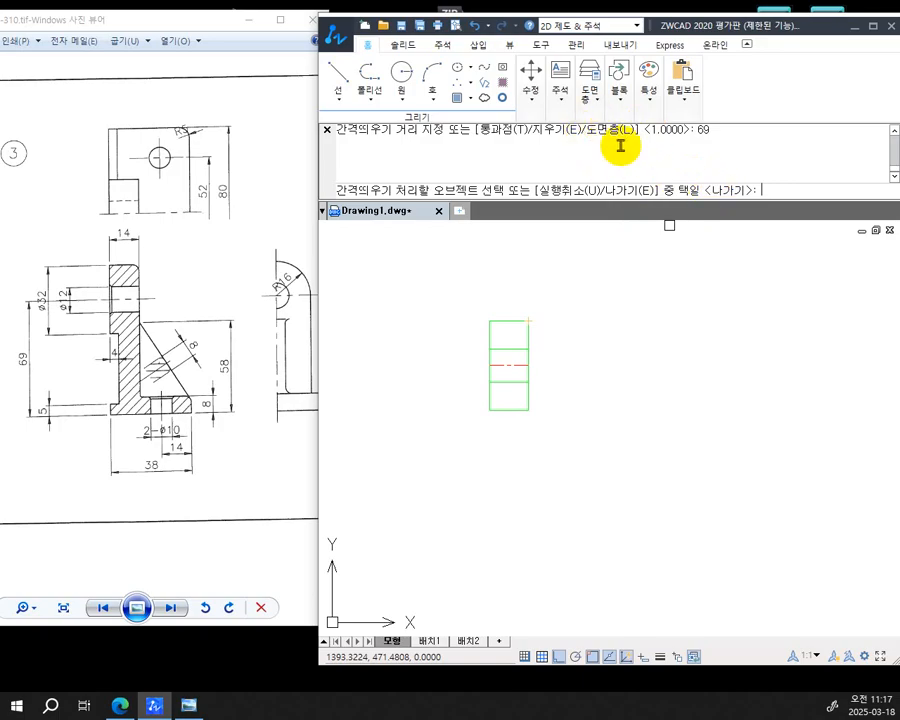
key("Escape")
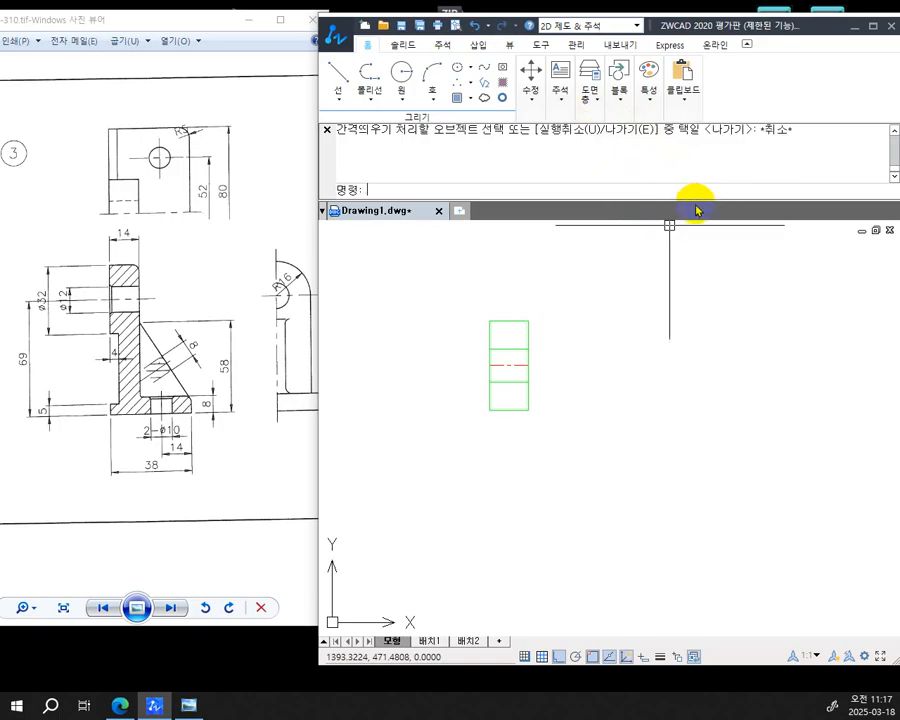
Offset the bore centre line 69 mm downward with the layer option set to Current, forming the housing's bottom edge
type("O")
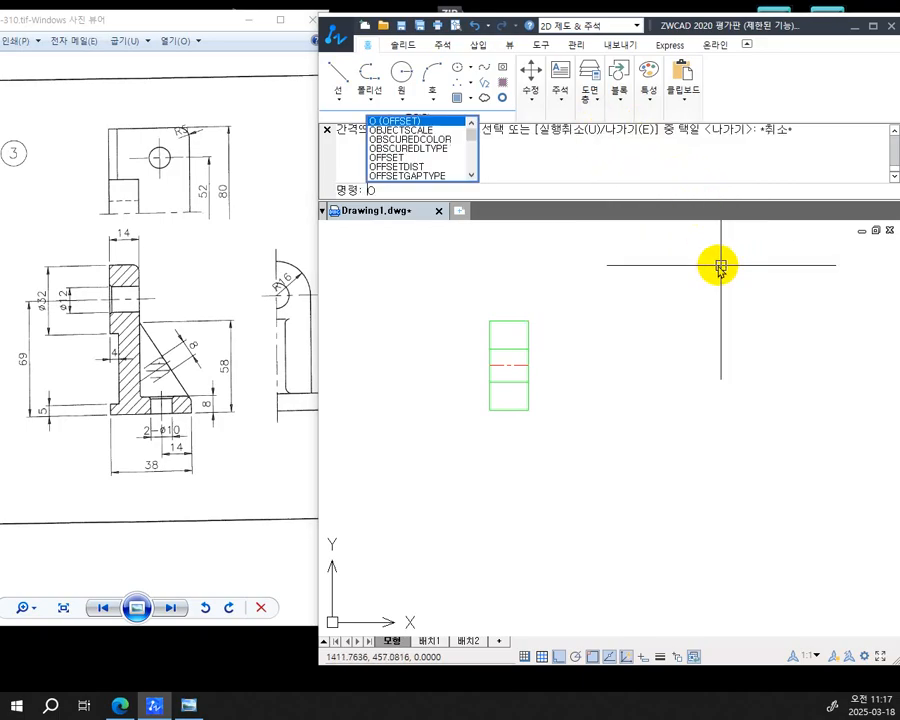
key("Return")
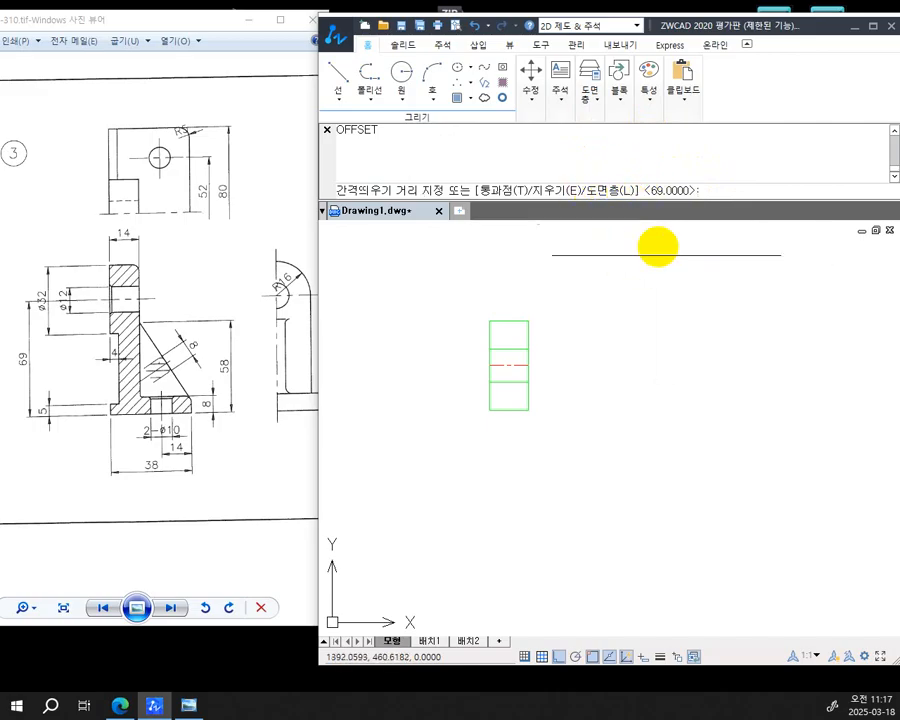
type("L")
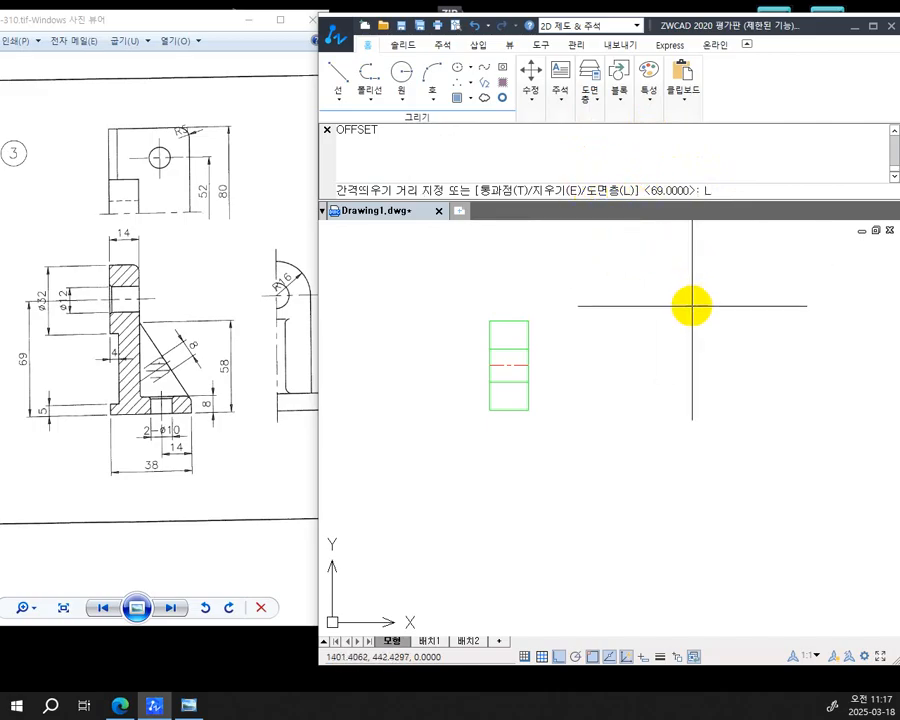
key("Return")
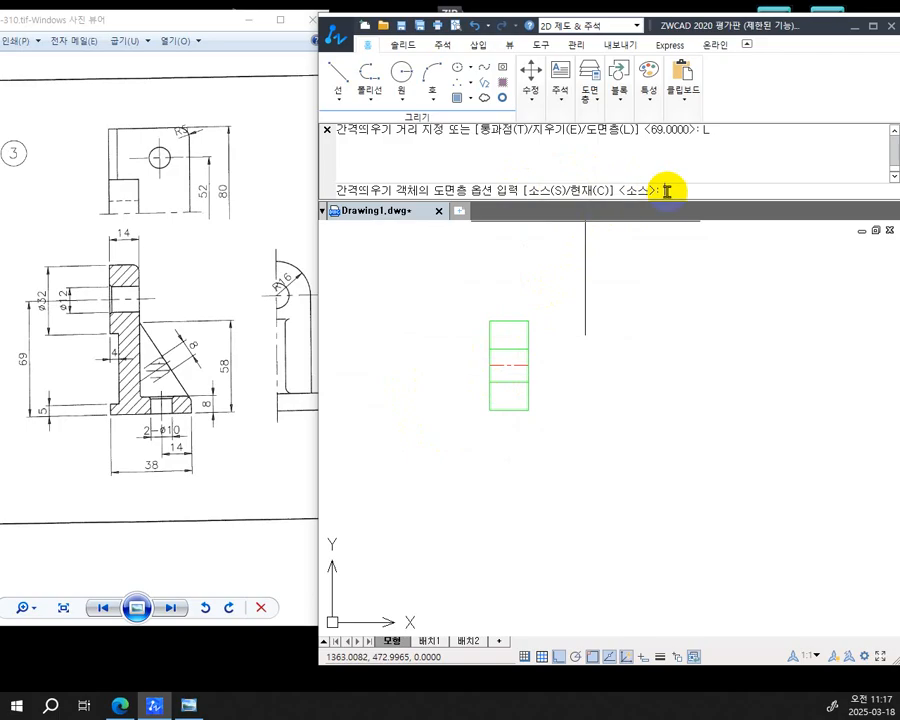
type("c")
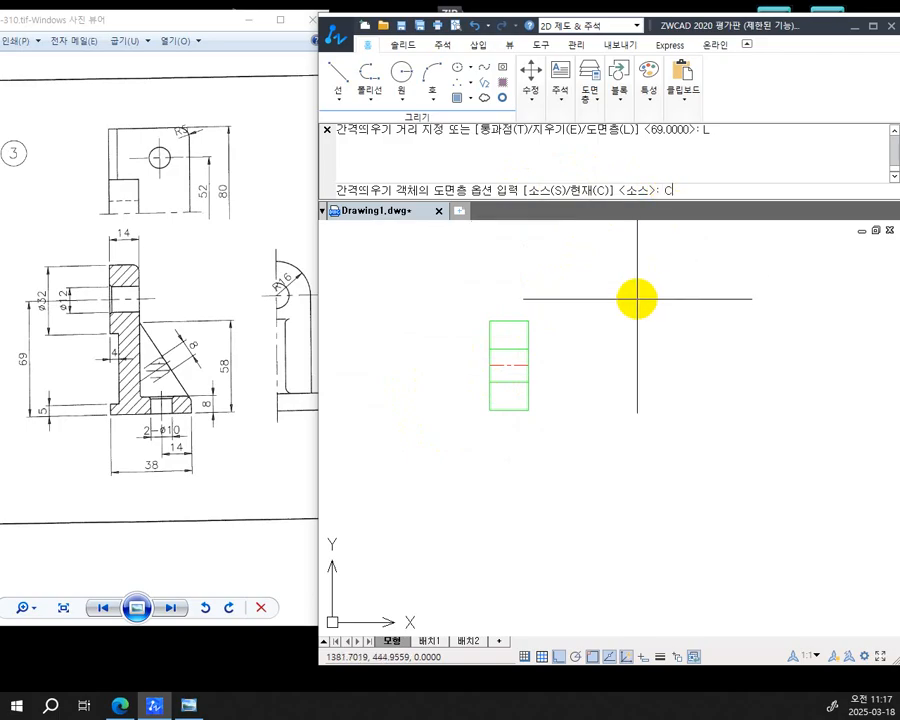
key("Return")
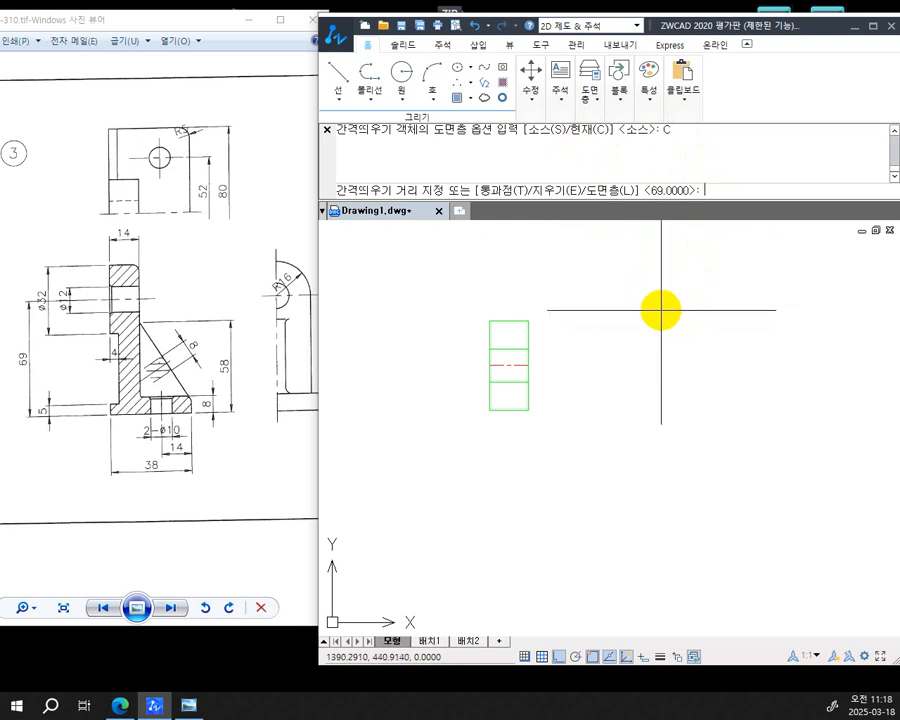
key("Return")
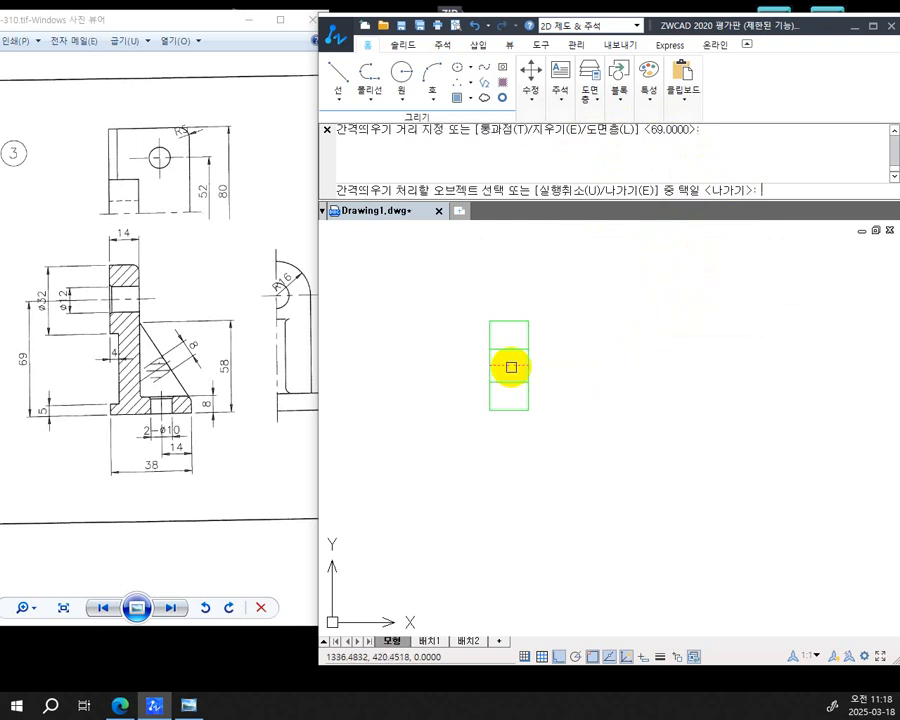
left_click(509, 367)
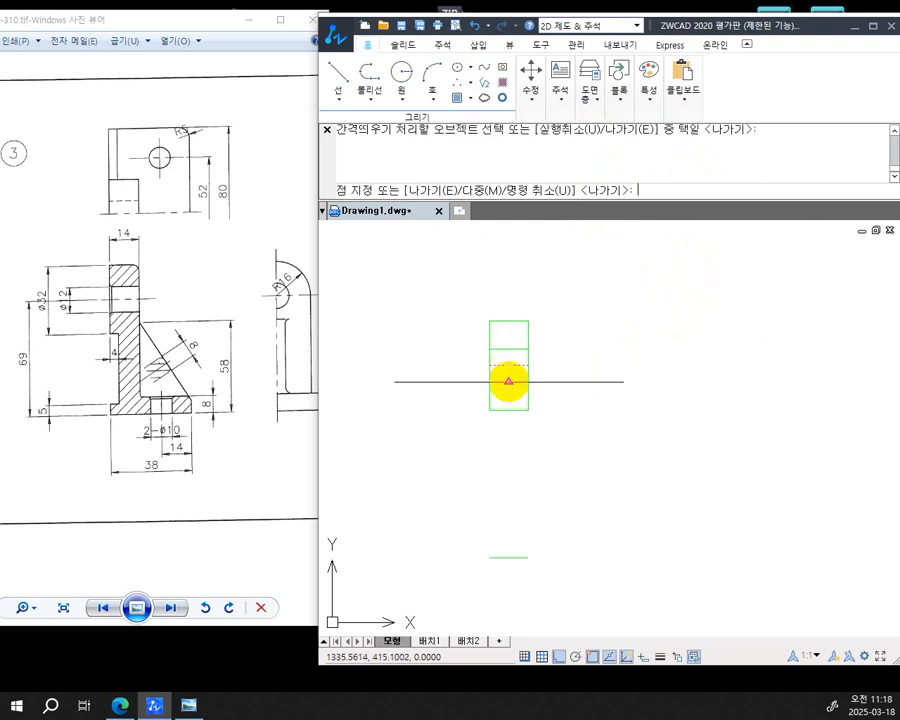
left_click(524, 492)
middle_click_drag(586, 482, 555, 445)
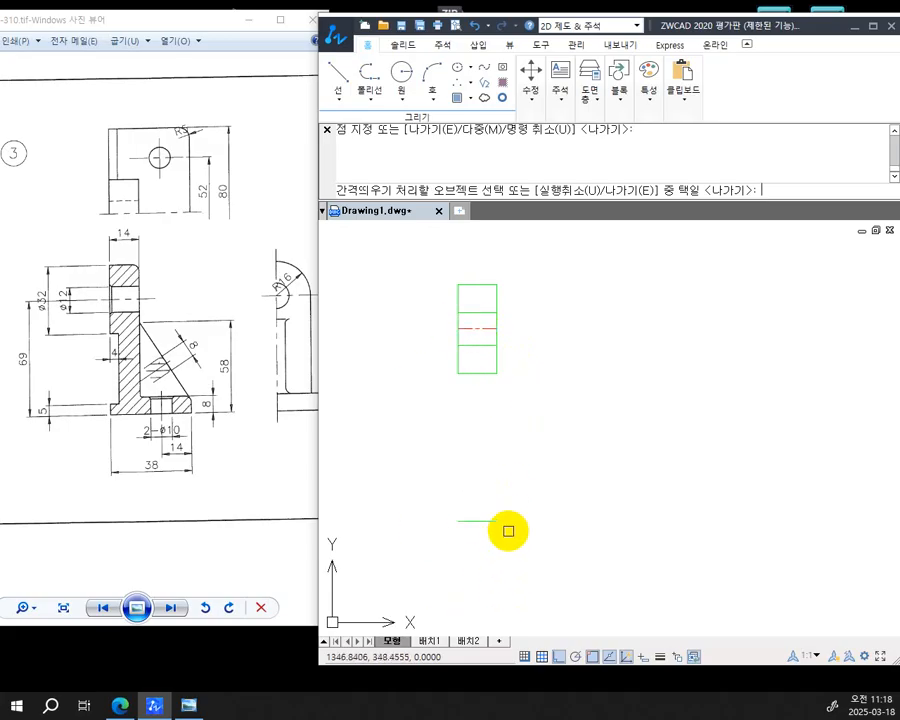
key("Return")
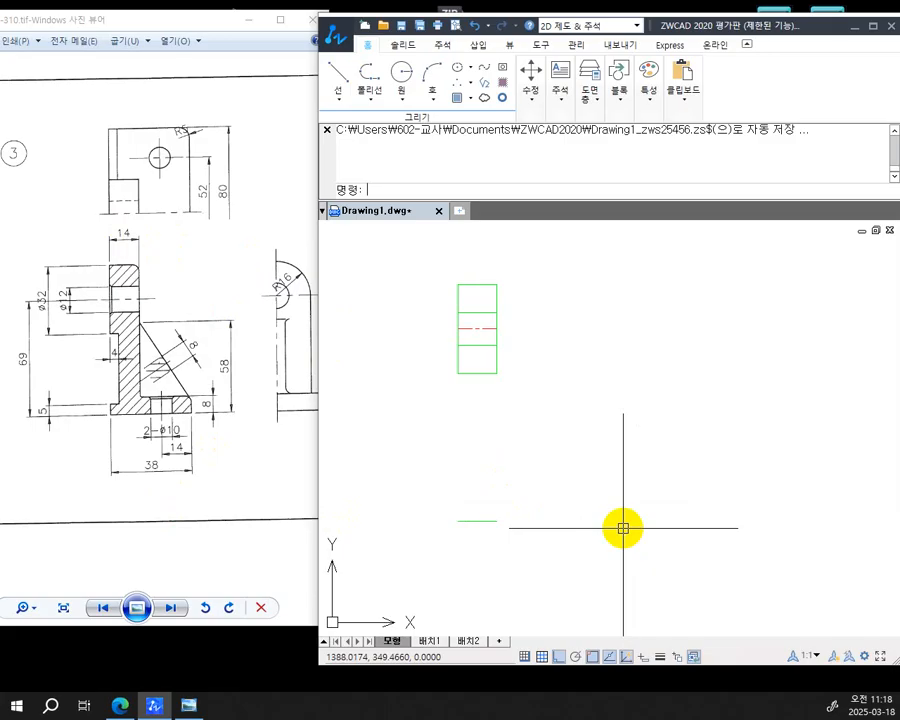
Lengthen the housing's bottom edge by a delta of 24 mm at its right end
type("LEN")
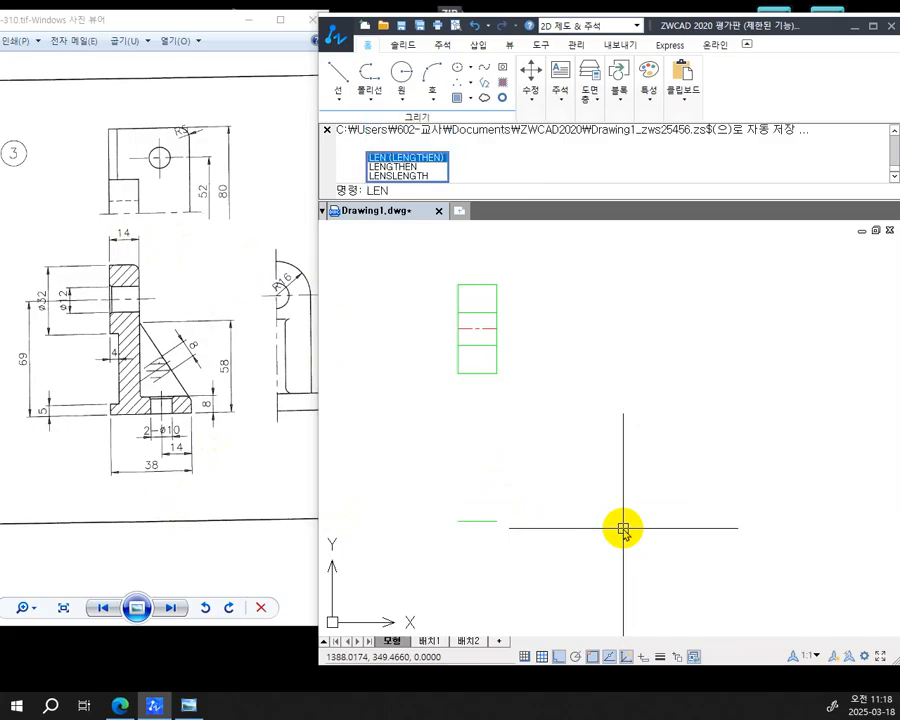
key("Return")
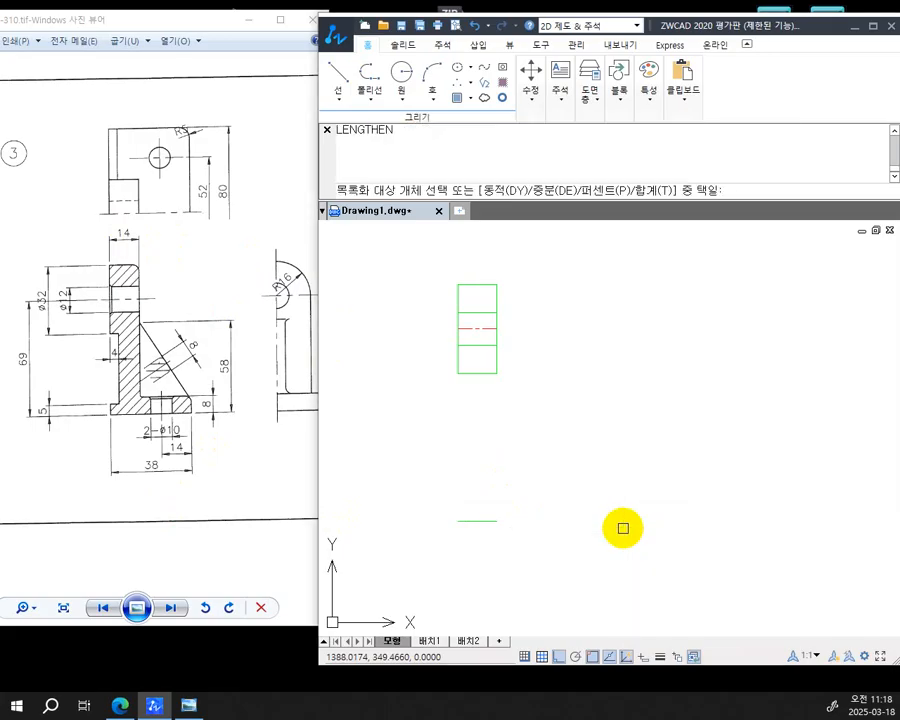
type("DE")
key("Return")
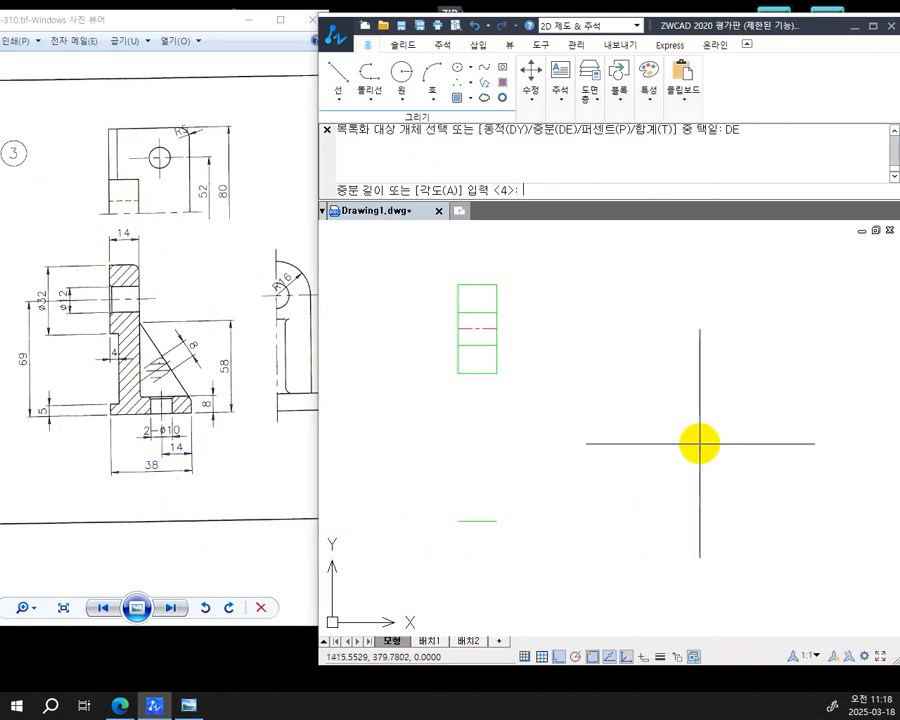
type("24")
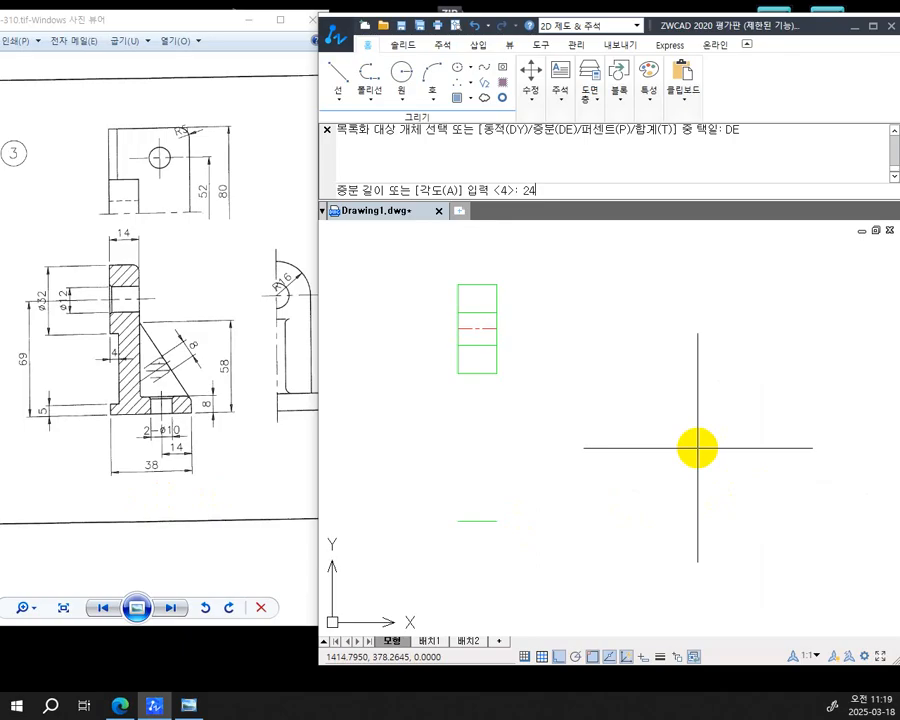
key("Return")
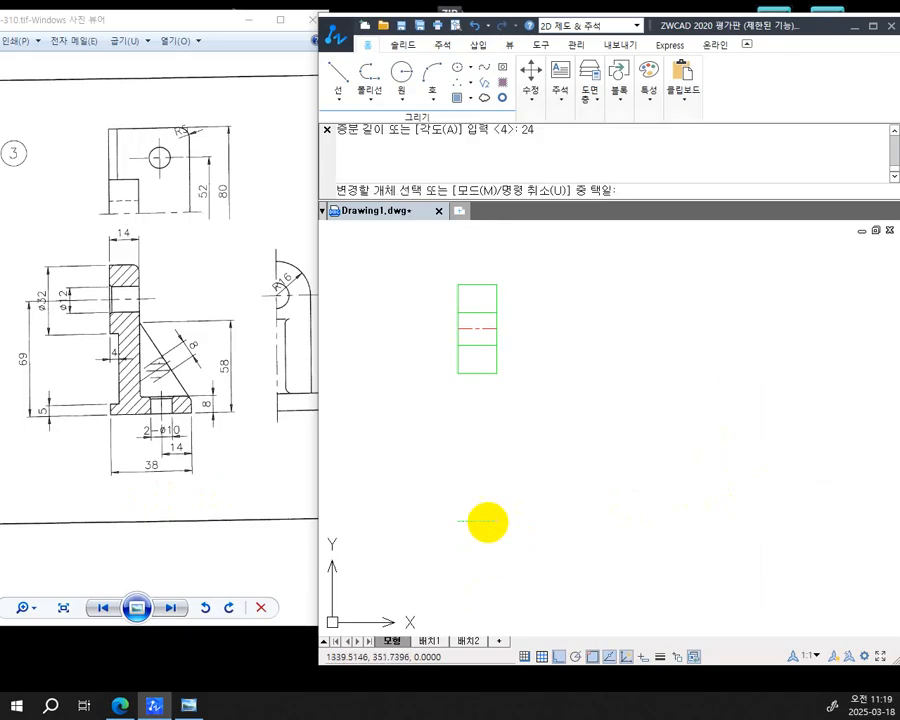
left_click(488, 521)
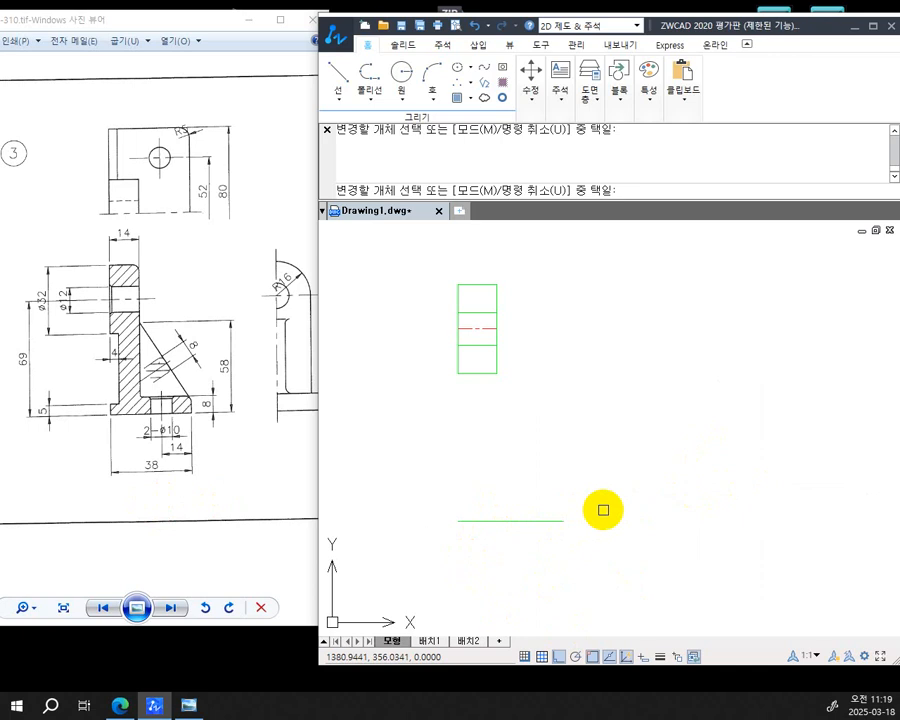
key("Escape")
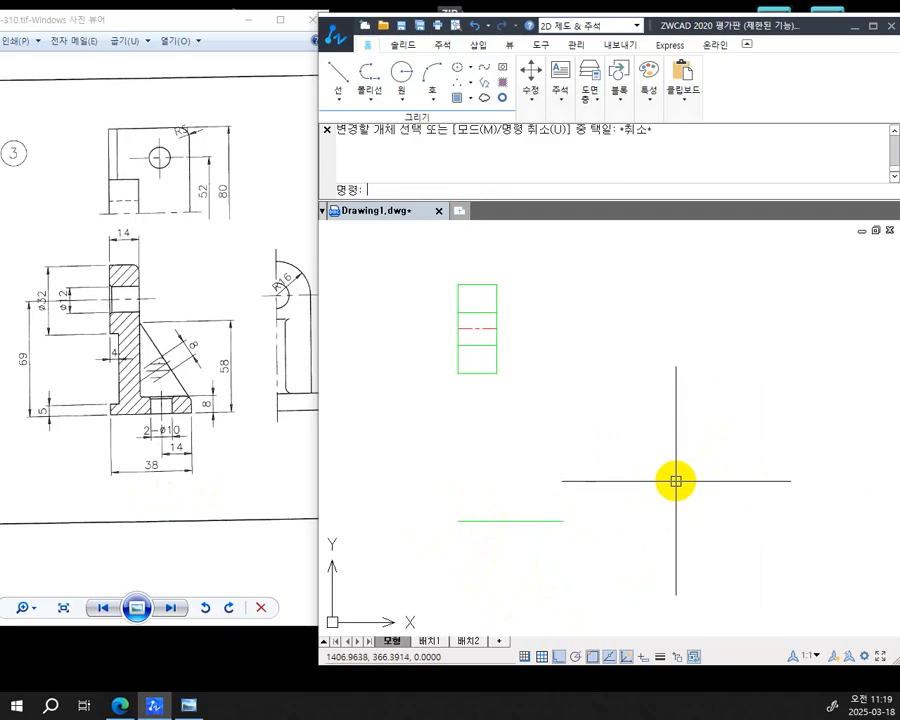
Measure the housing's bottom edge from its left endpoint to its right endpoint
type("D")
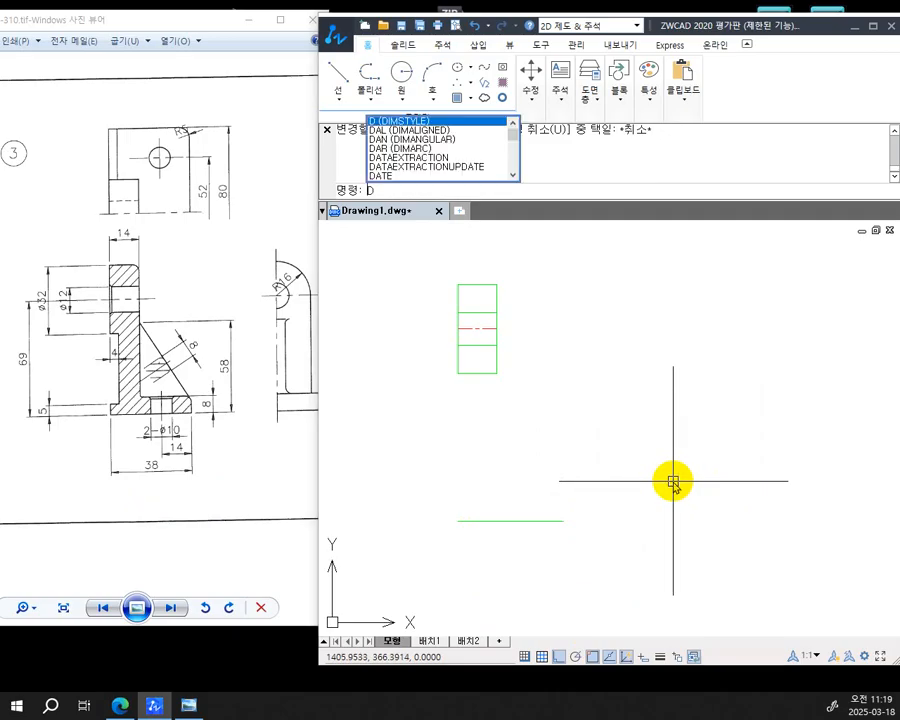
type("I")
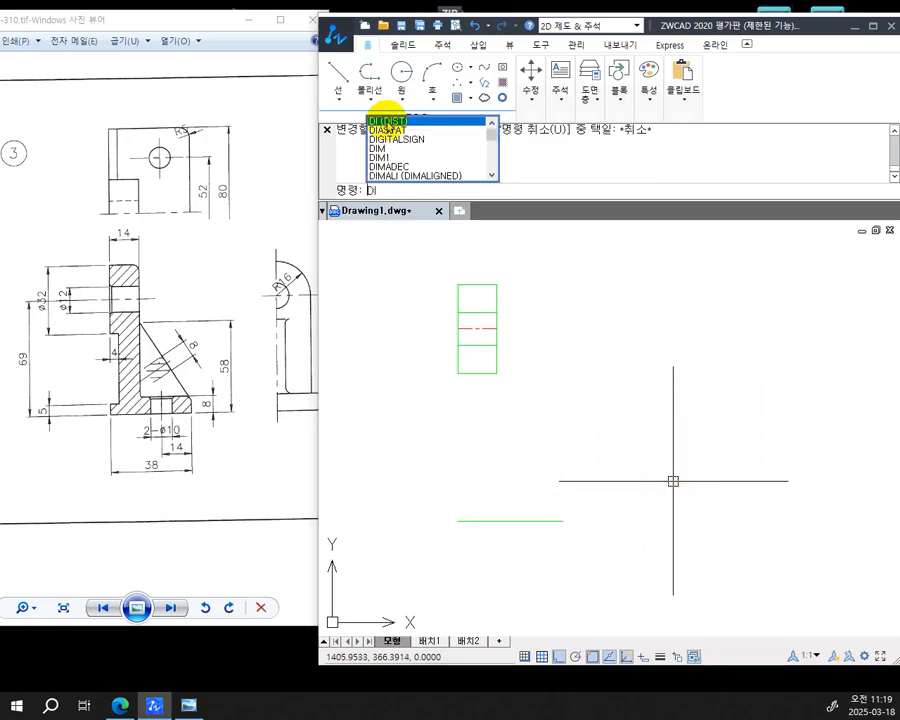
key("Return")
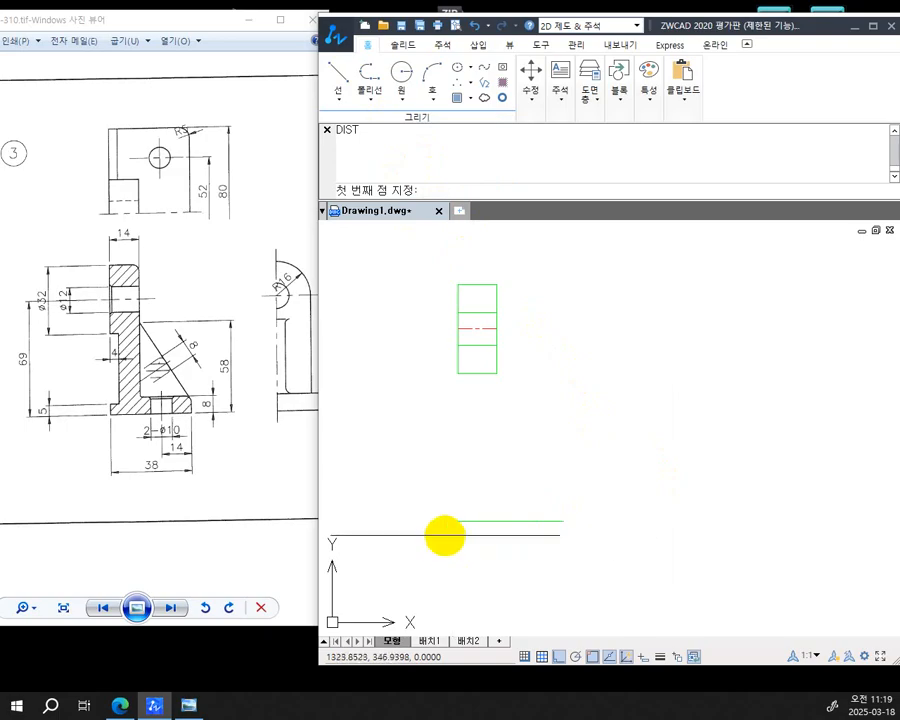
left_click(456, 520)
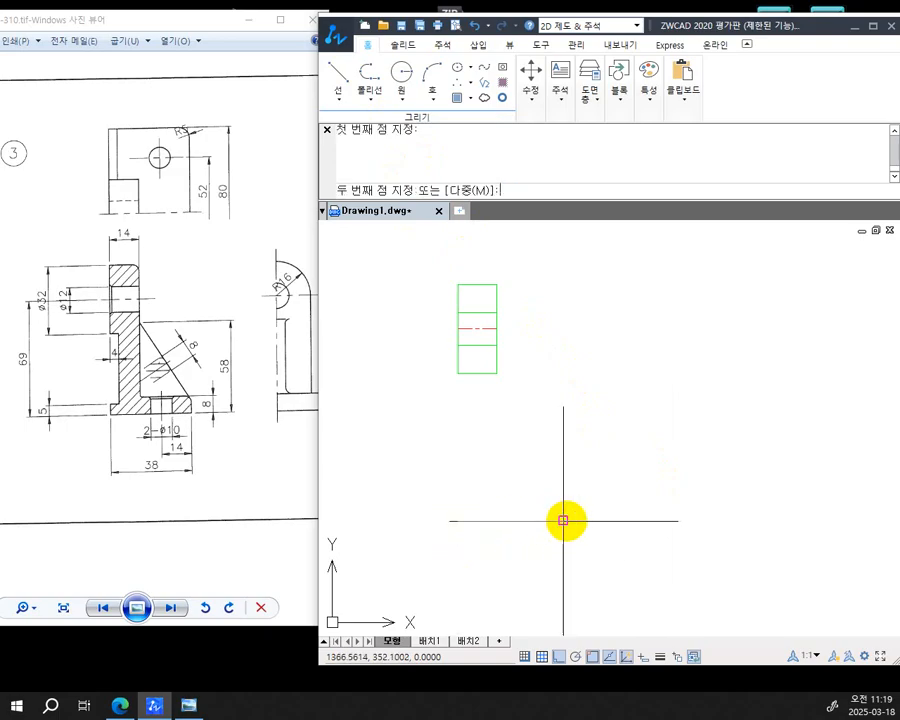
left_click(563, 520)
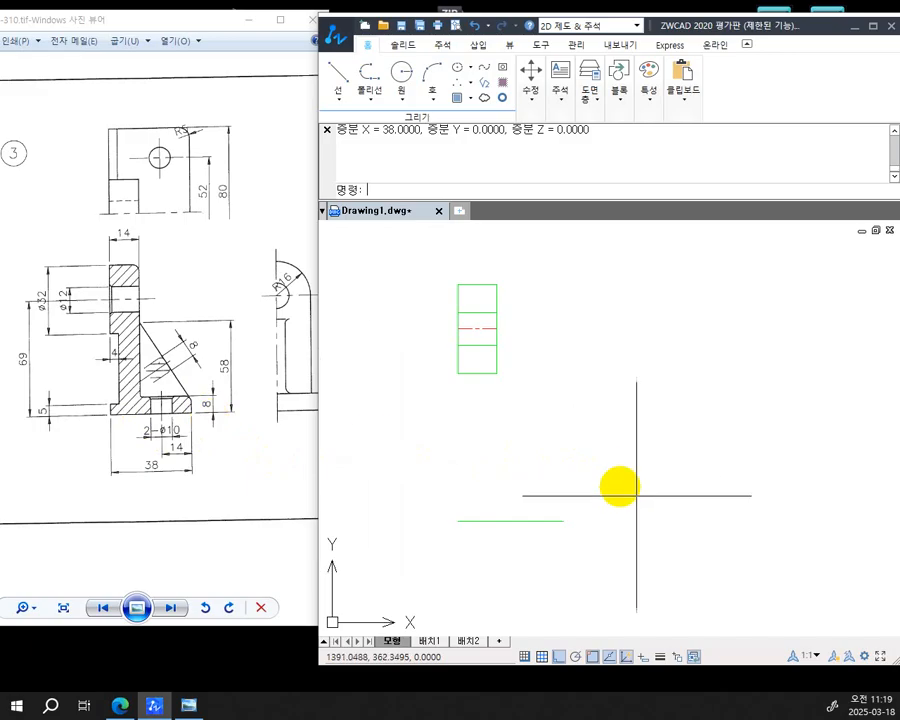
Offset the housing's bottom edge 8 mm upward to form the top of the base flange
type("o")
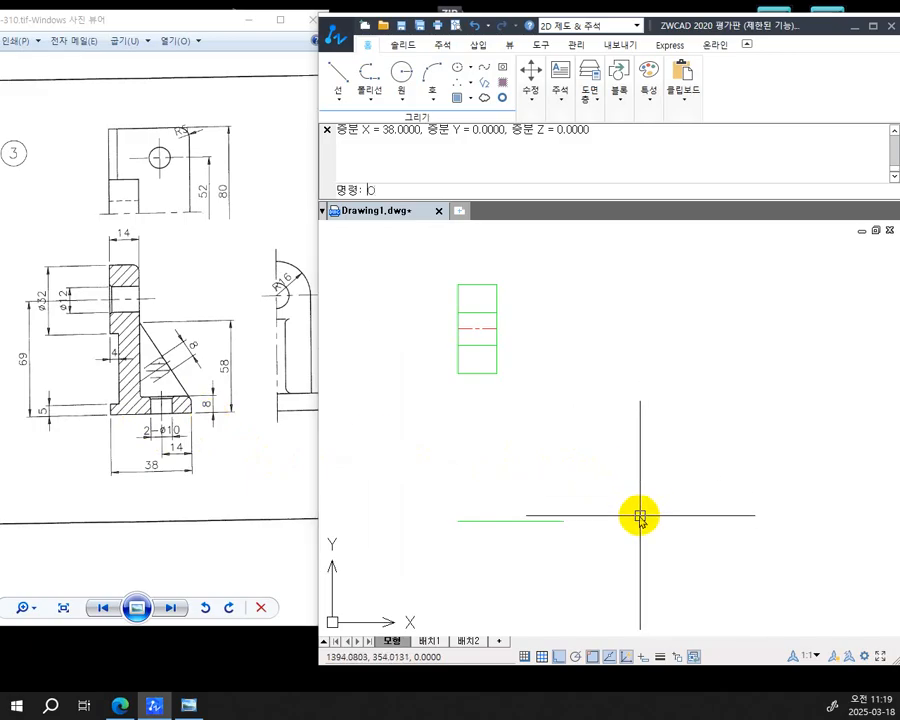
key("Return")
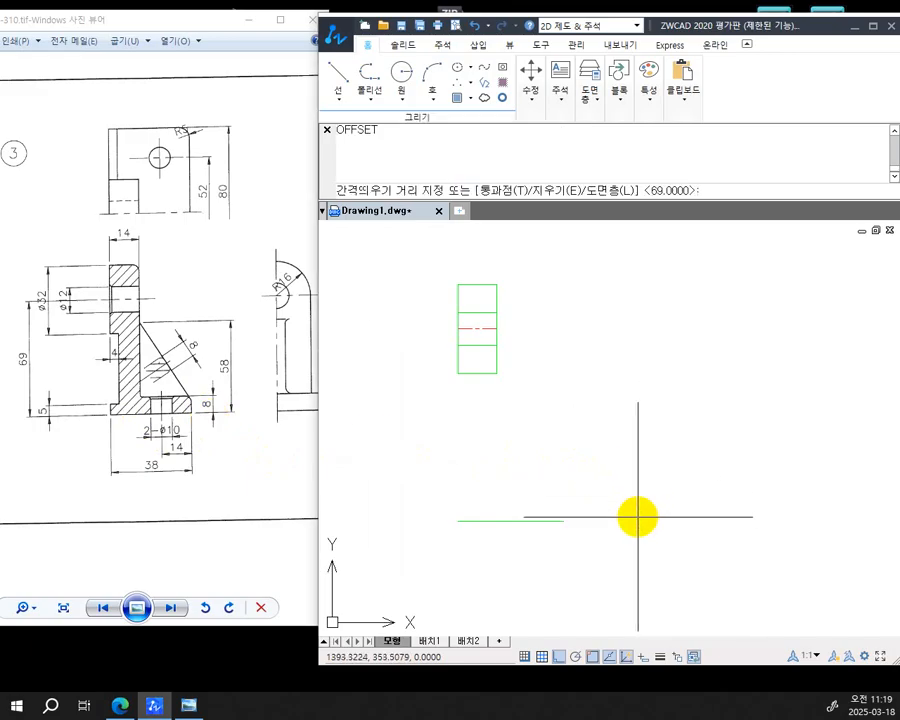
type("8")
key("Return")
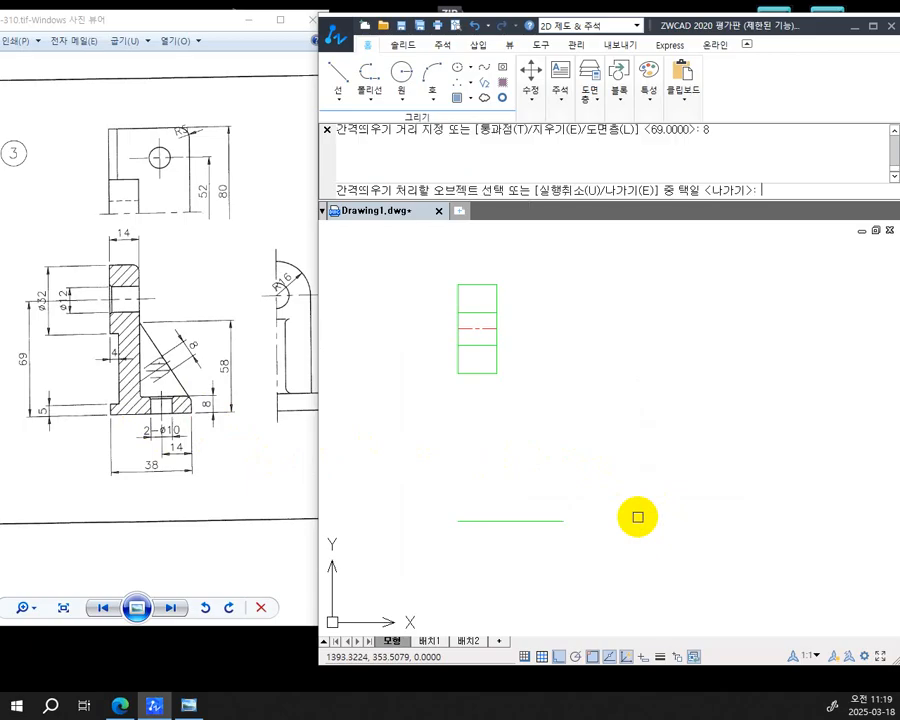
left_click(550, 522)
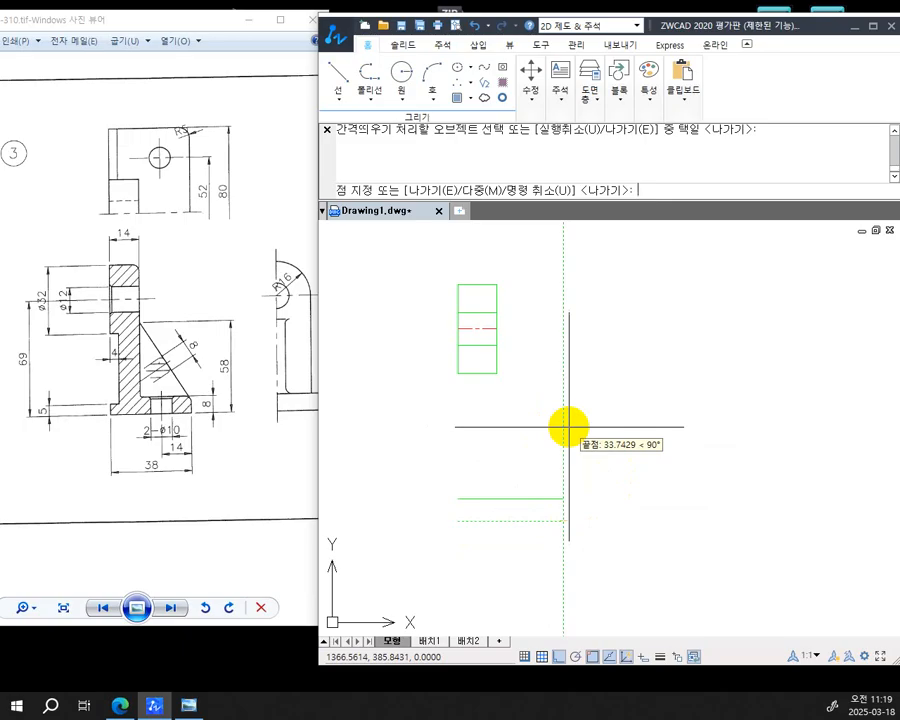
left_click(568, 426)
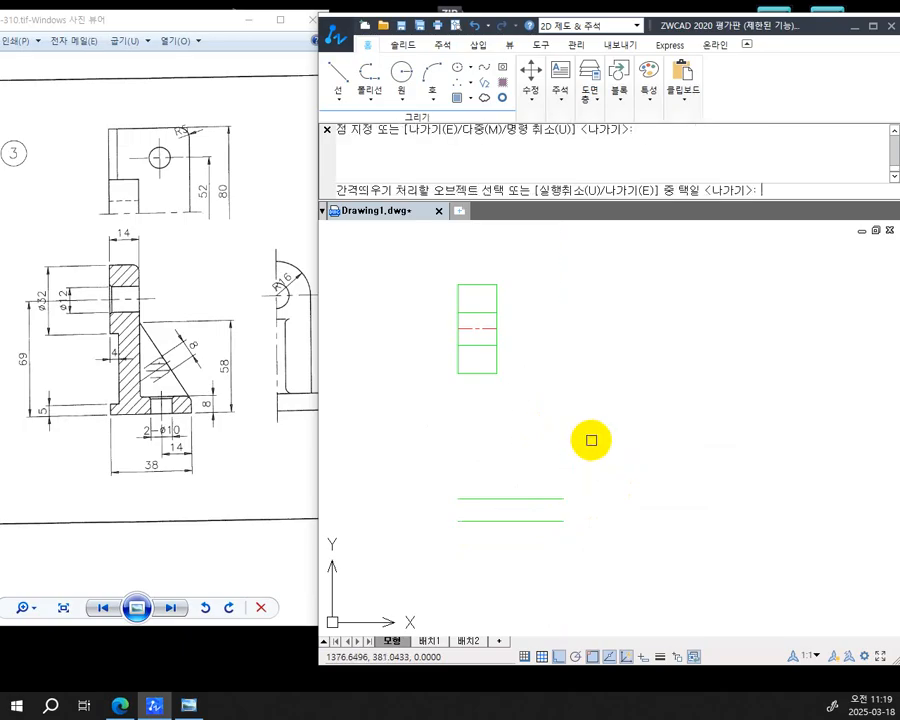
key("Return")
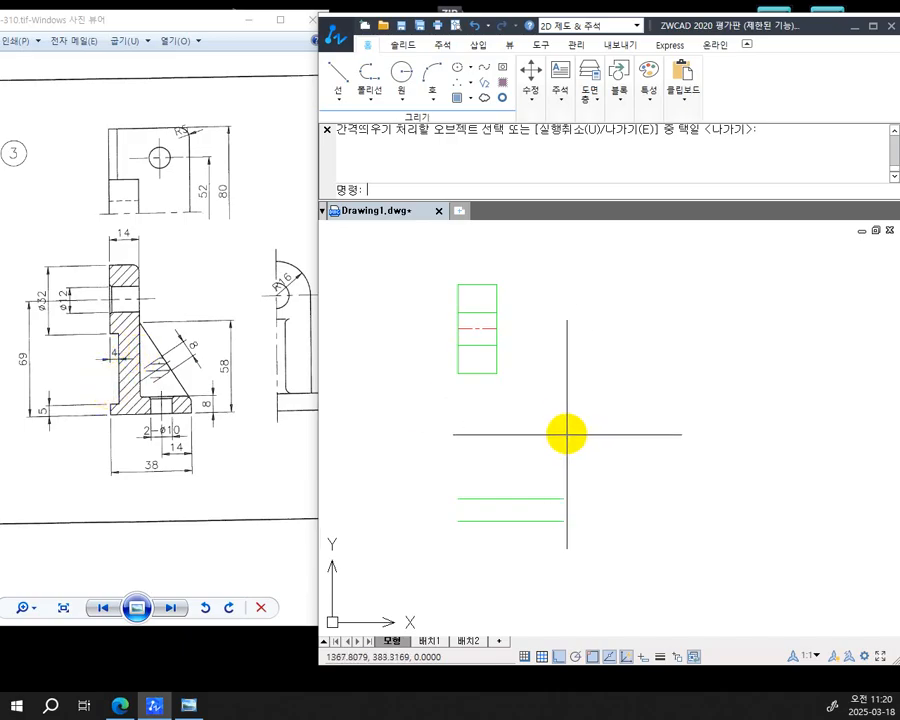
Draw a vertical line from the boss's lower-left corner down to the left end of the base flange's top edge
type("l")
key("Return")
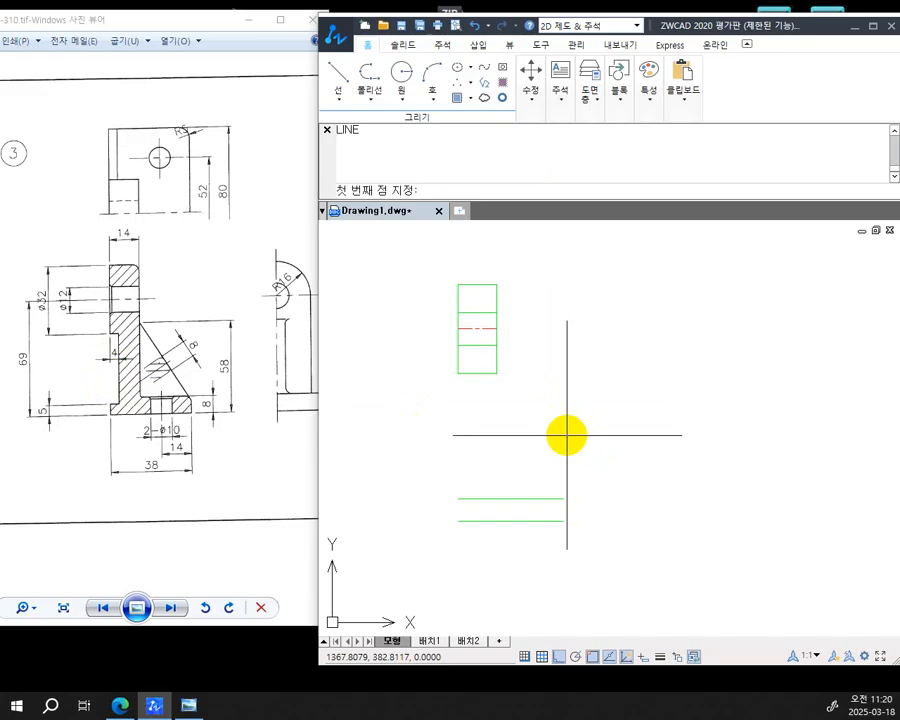
left_click(457, 373)
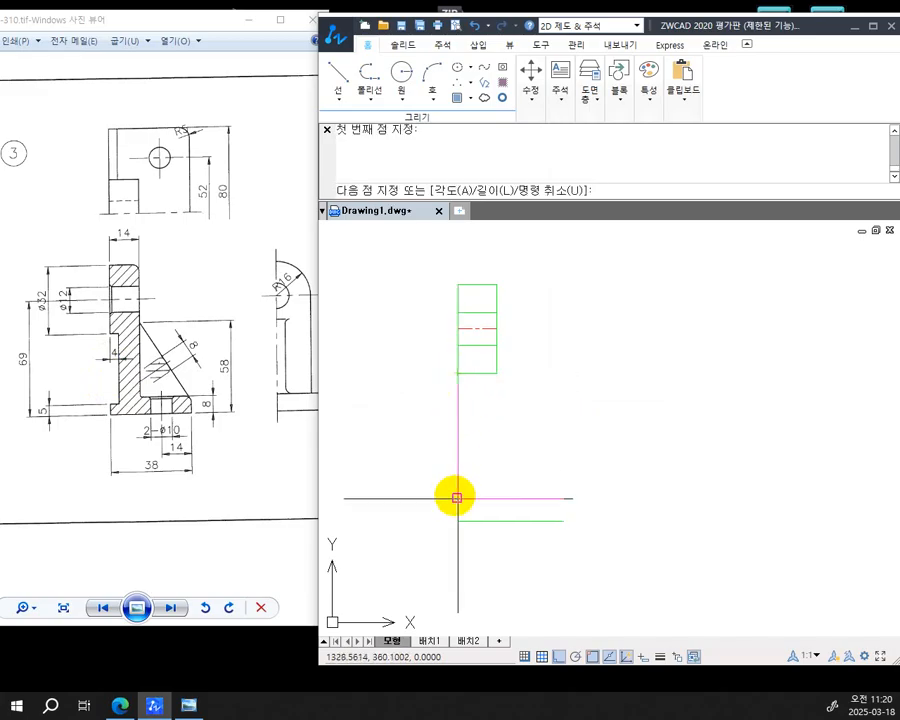
left_click(457, 497)
key("Return")
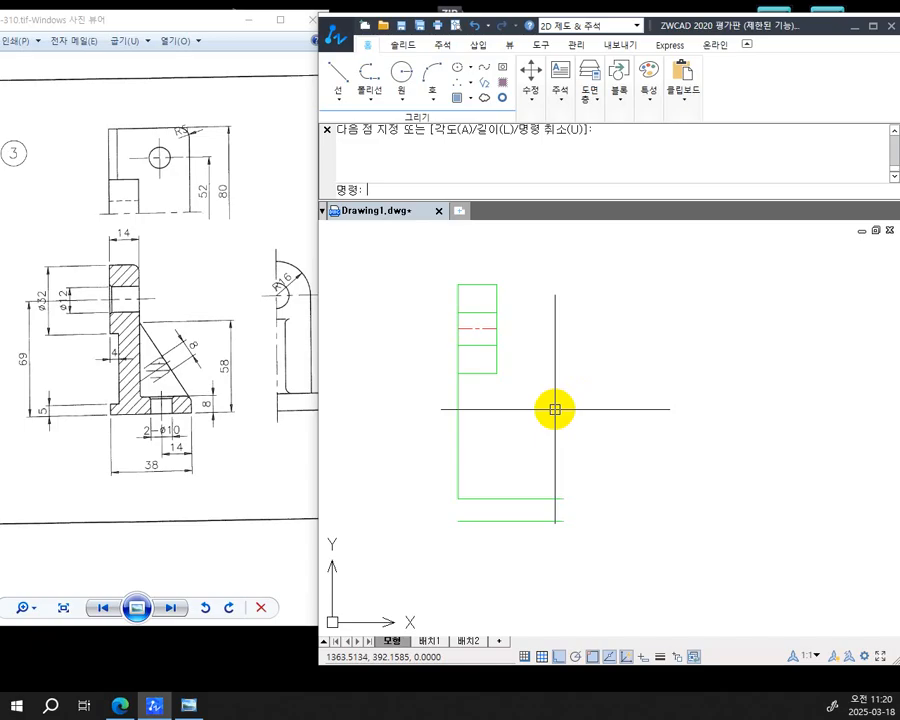
Offset the web's left vertical line 4 mm to the right with the option to erase the source object set to Yes
type("o")
key("Return")
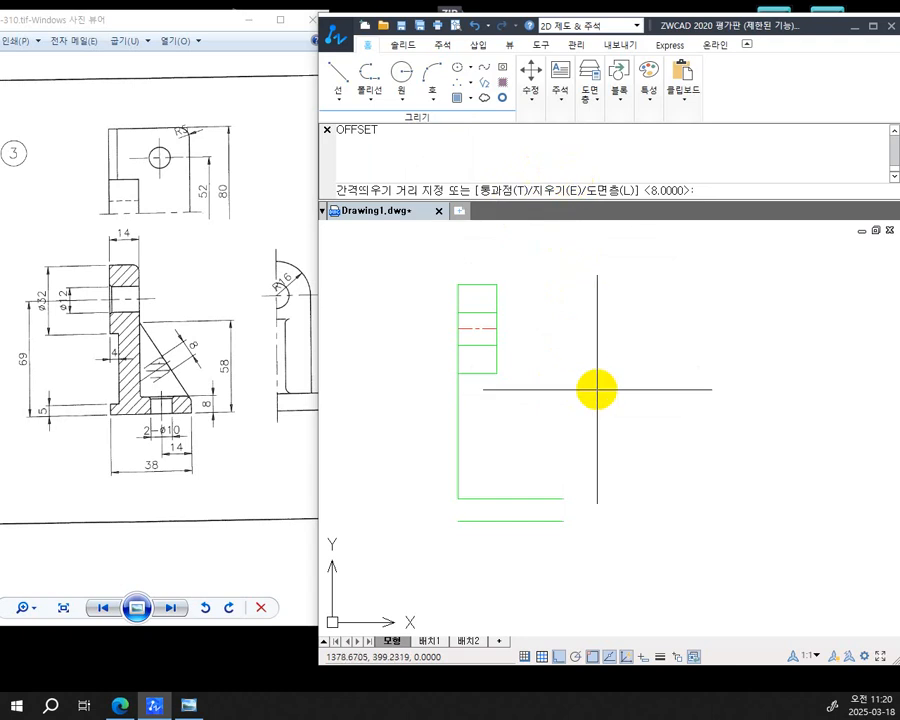
key("Return")
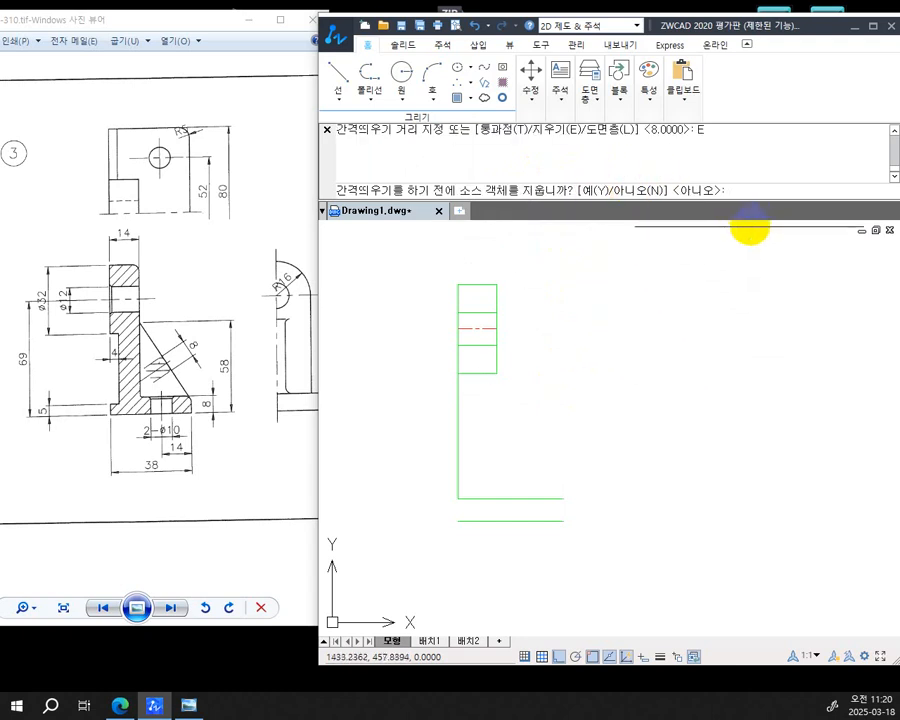
type("Y")
key("Return")
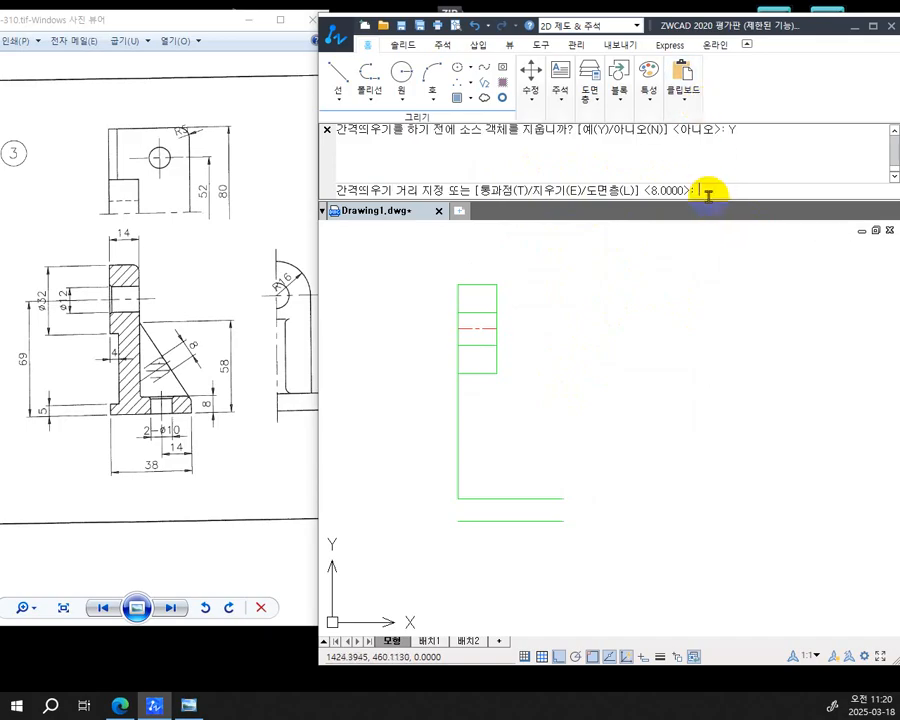
type("4")
key("Return")
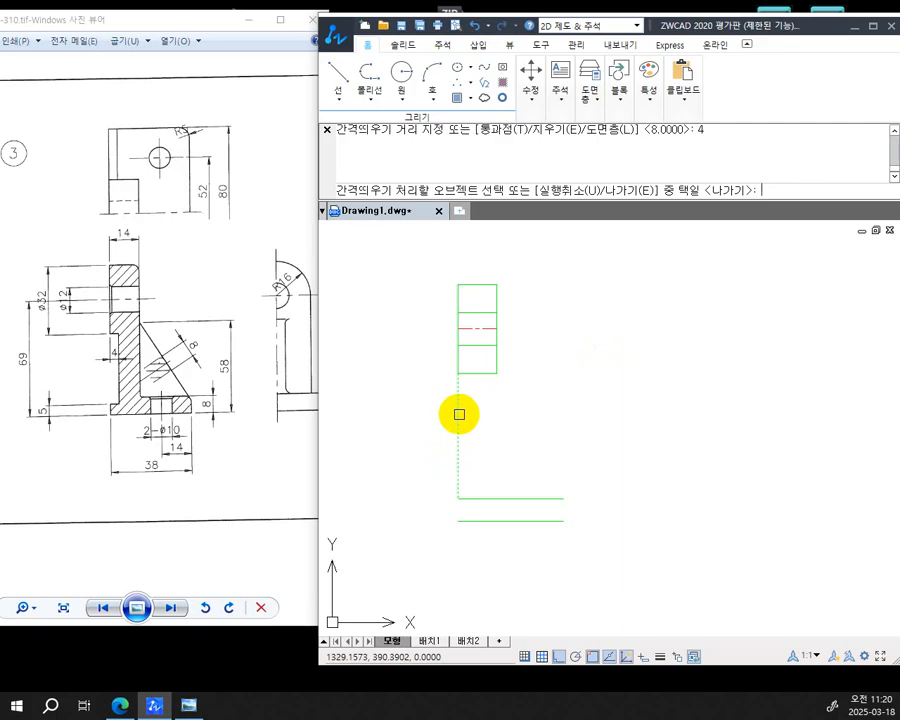
left_click(459, 414)
left_click(530, 428)
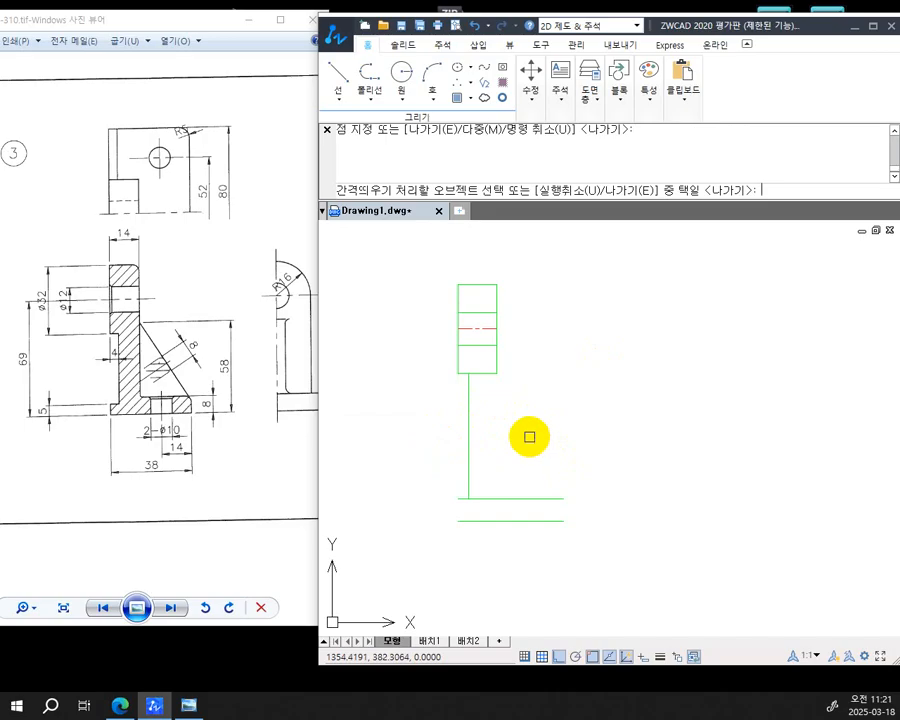
key("Escape")
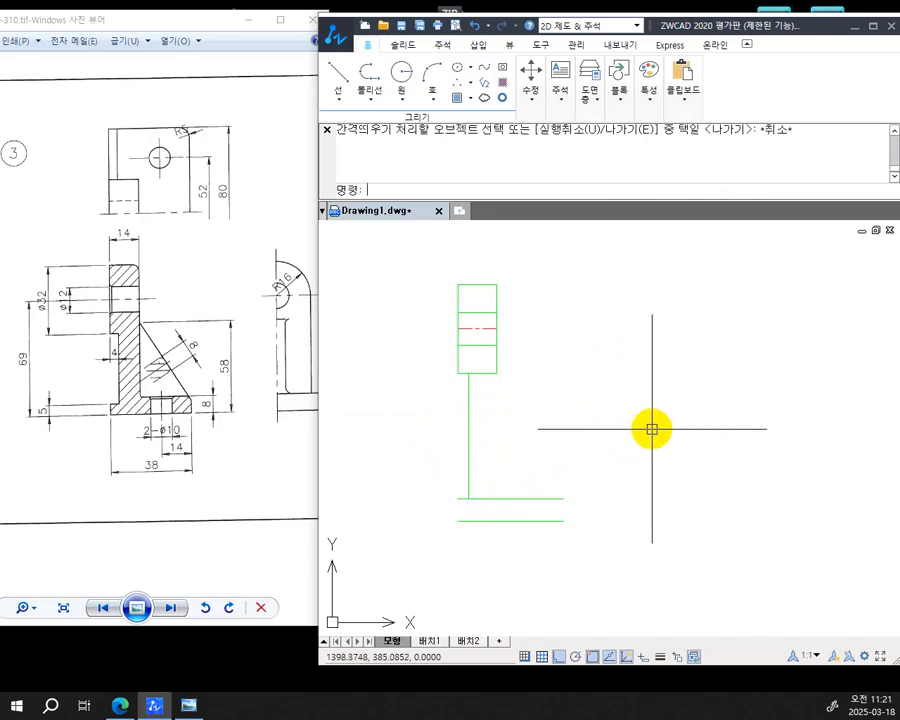
Extend the boss's right edge down to the base flange's top edge to form the web's right side
type("E")
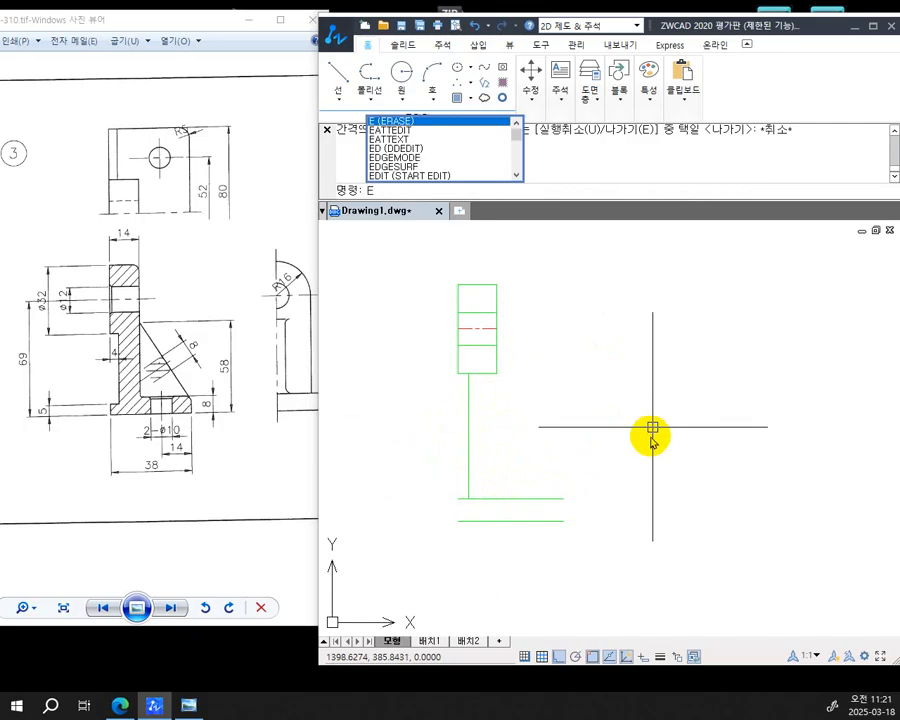
type("X")
key("Return")
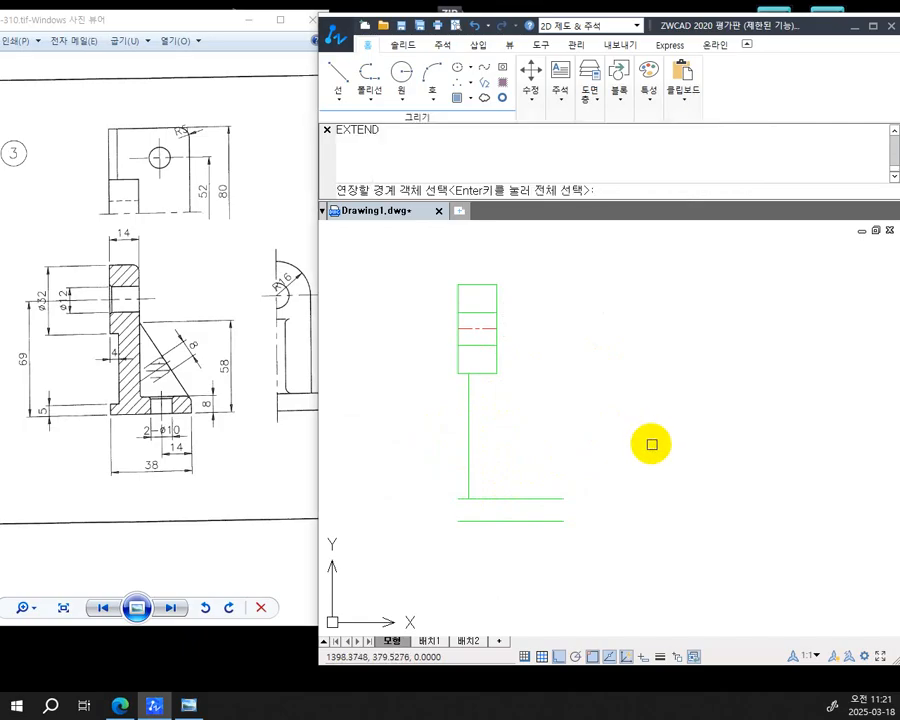
key("Return")
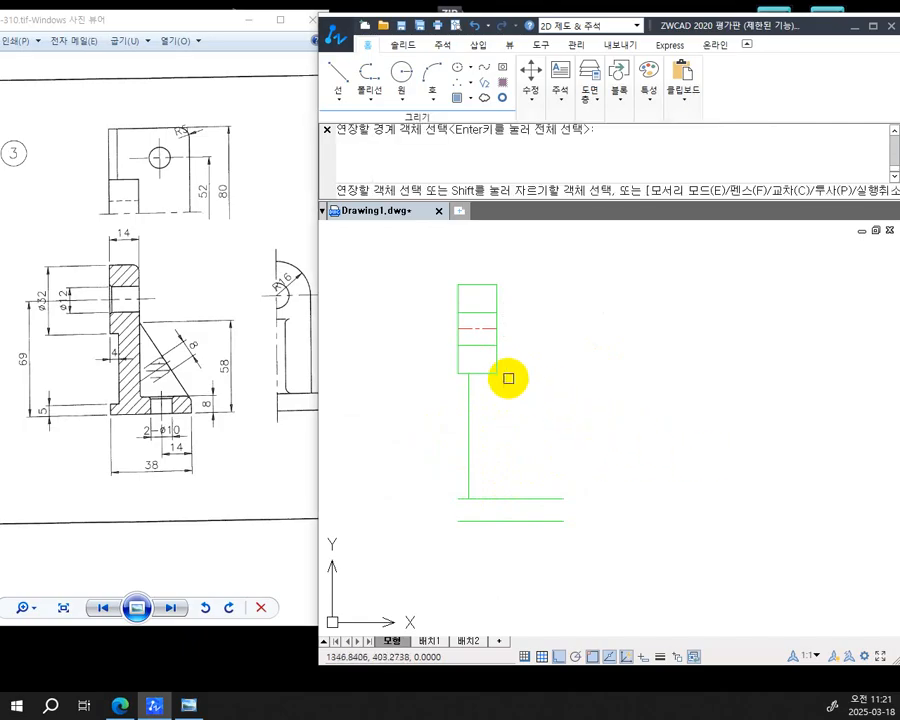
left_click(498, 361)
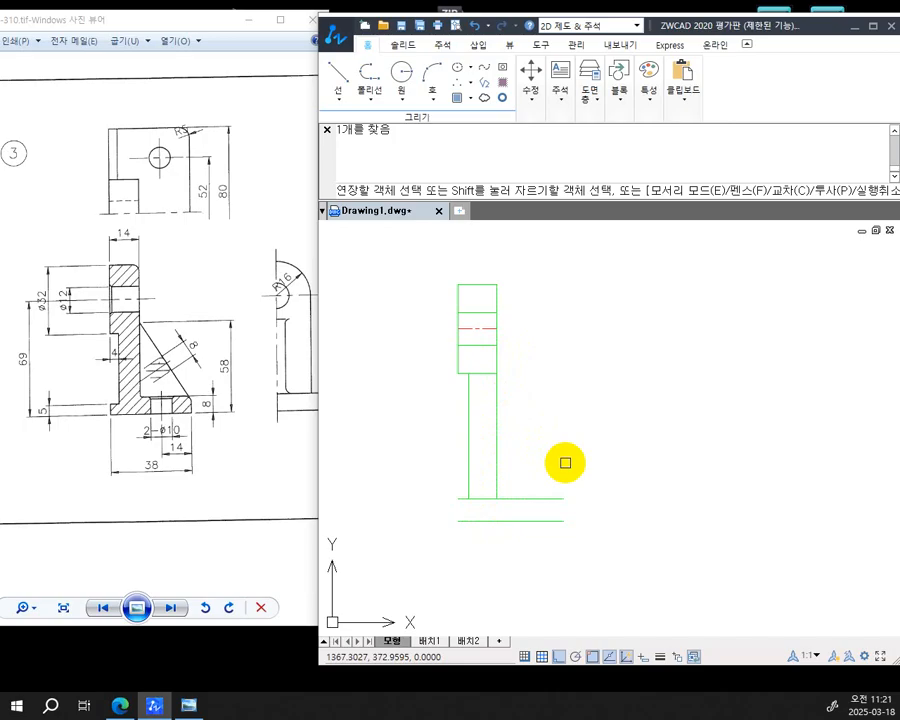
key("Escape")
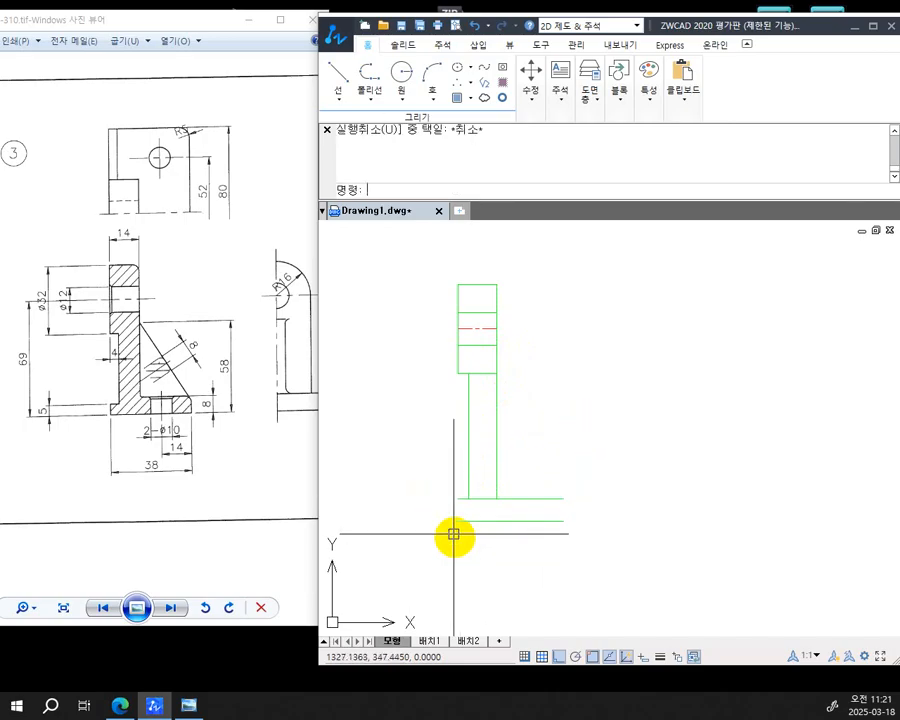
Close the base flange's left end with a vertical line between its top and bottom edges
type("L")
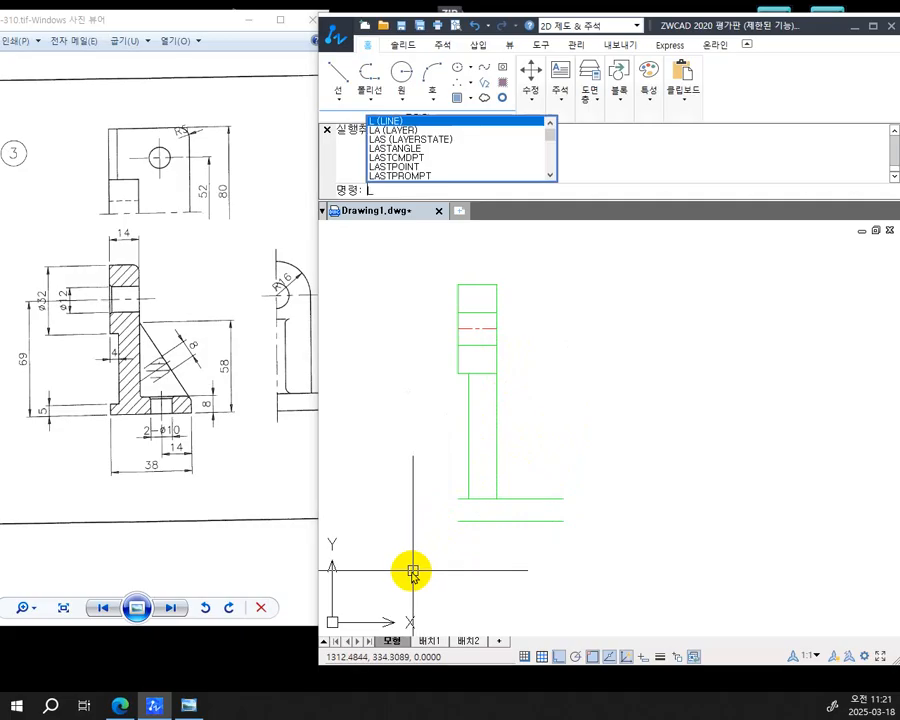
key("Return")
left_click(459, 521)
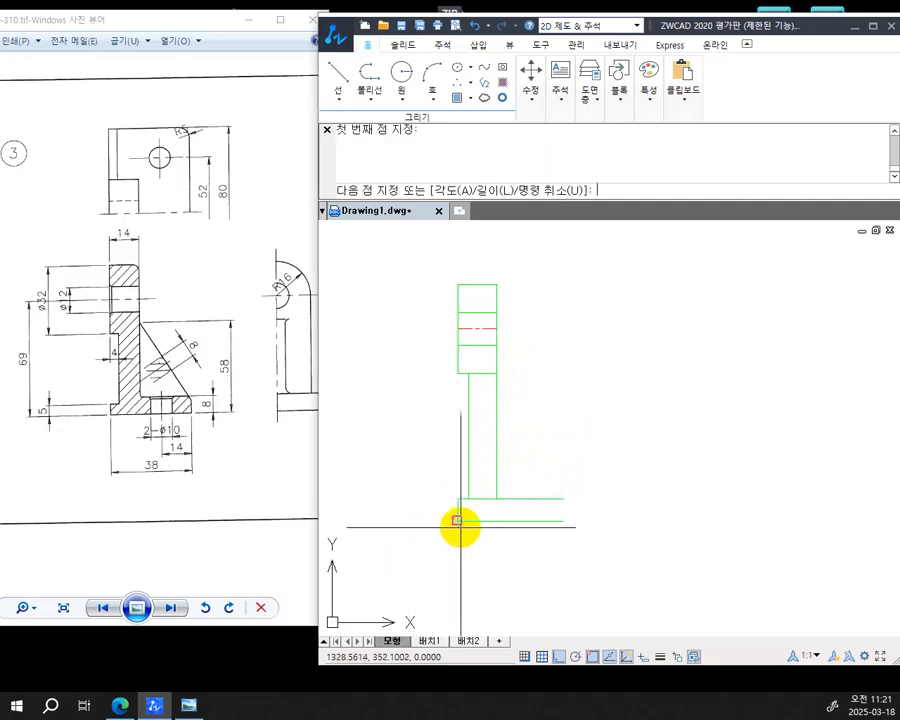
left_click(459, 521)
key("Return")
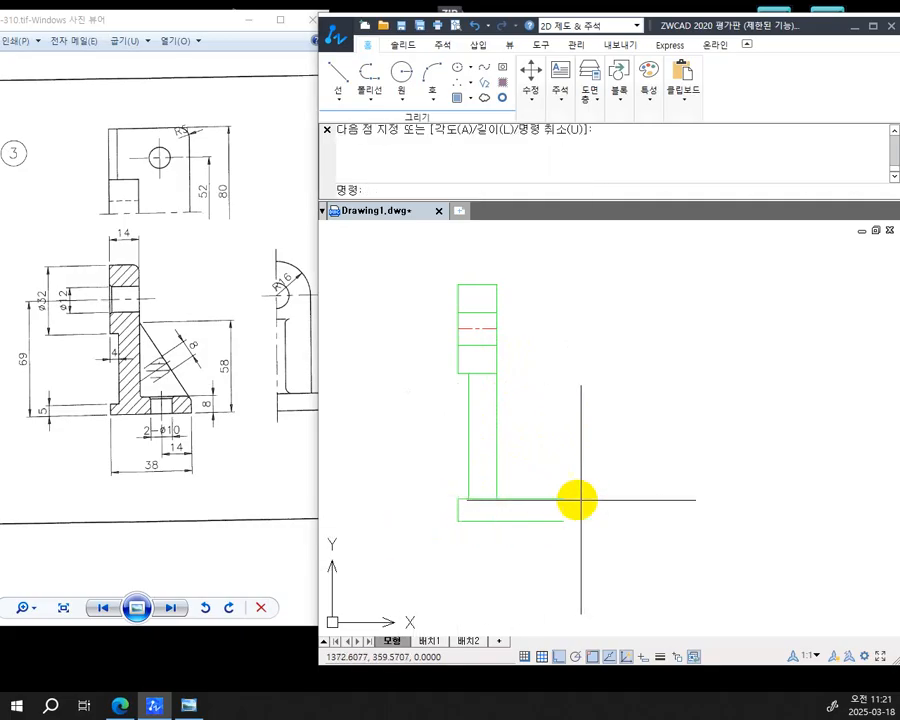
Close the base flange's right end with a vertical line from its top edge to its bottom edge
scroll(572, 529, "up", 3)
middle_click_drag(591, 525, 664, 551)
type("L")
key("Return")
left_click(624, 489)
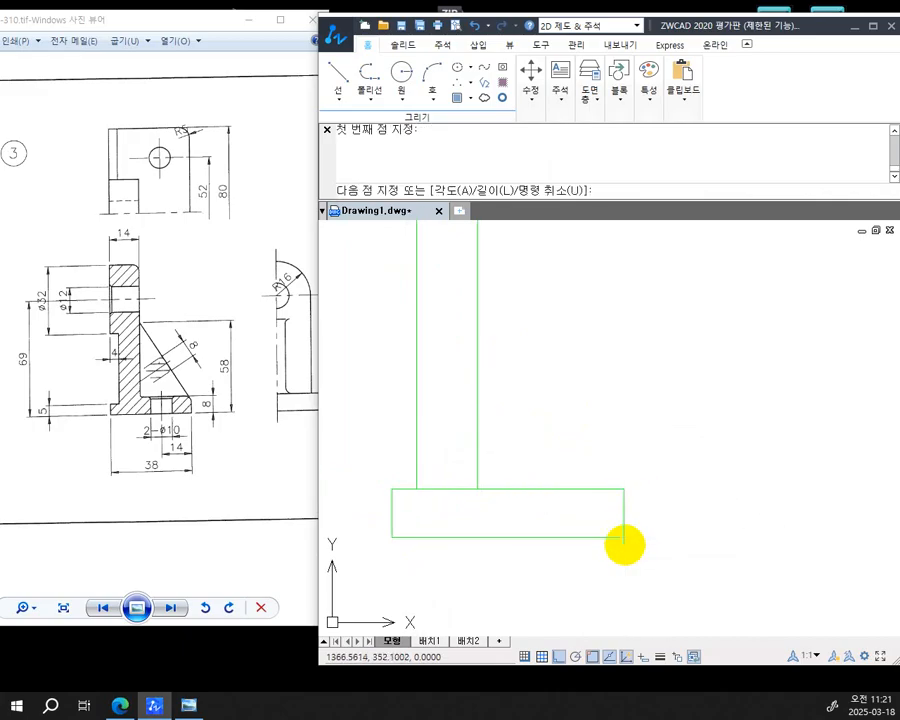
left_click(624, 537)
key("Return")
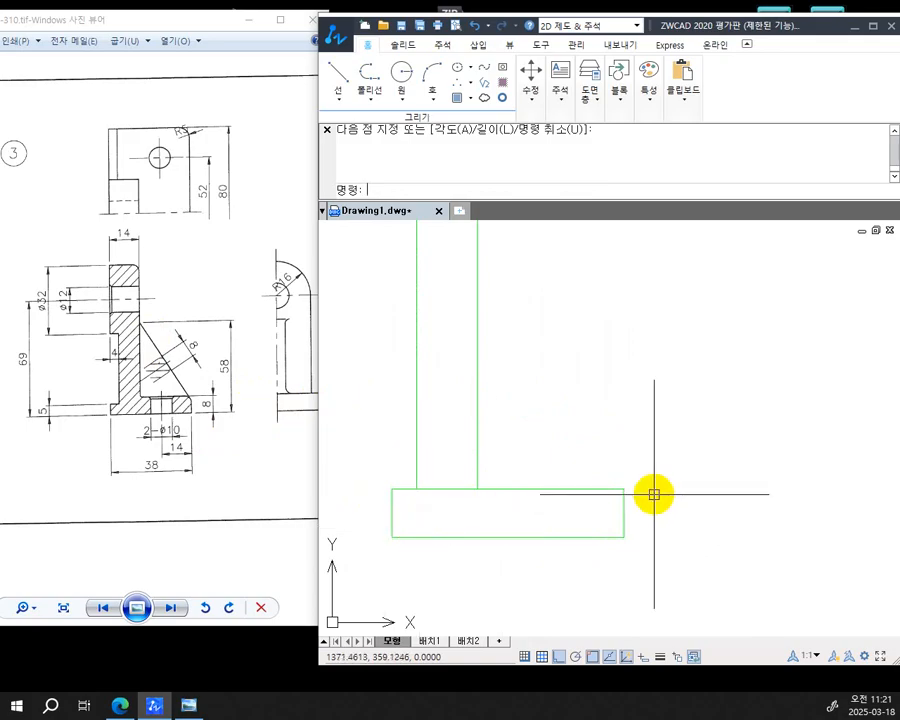
Draw the rib's sloping line from the flange's top-right corner to a point offset @0,50 from the web's lower-right corner
type("L")
key("Return")
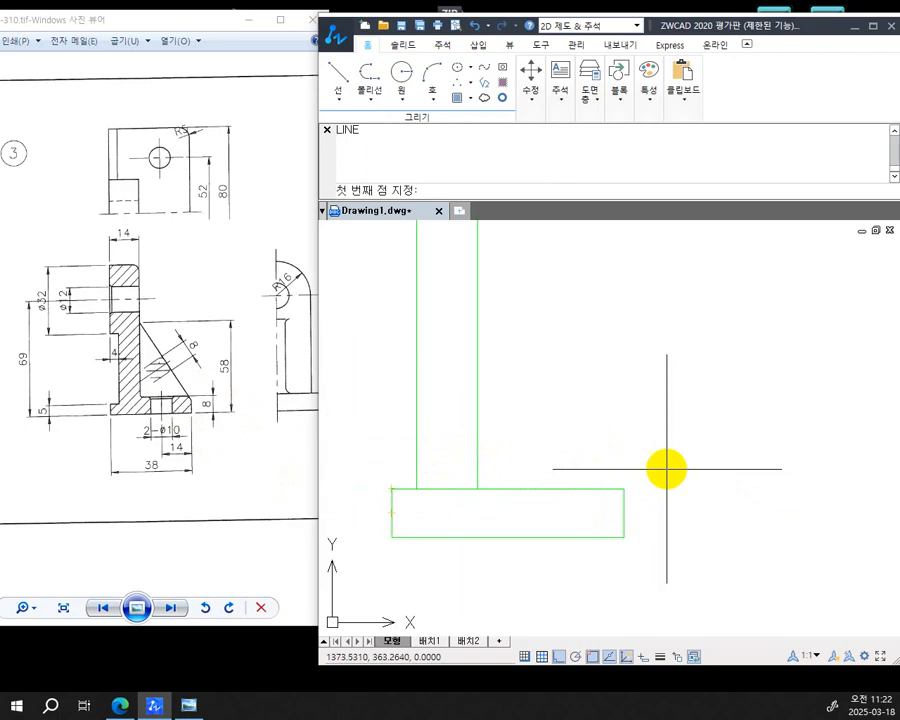
left_click(624, 488)
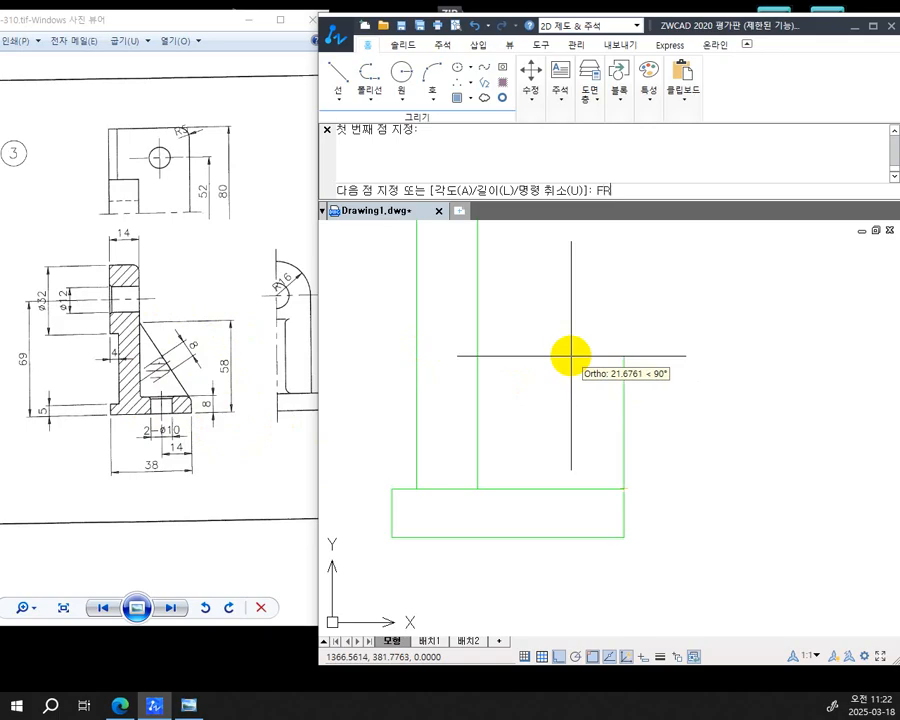
type("M")
key("Return")
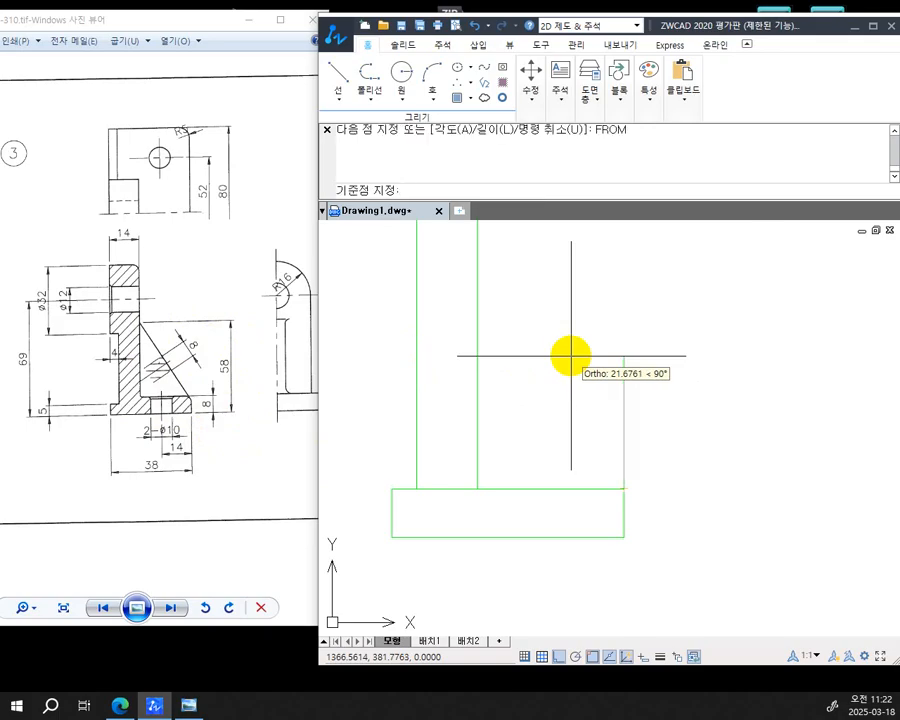
left_click(477, 489)
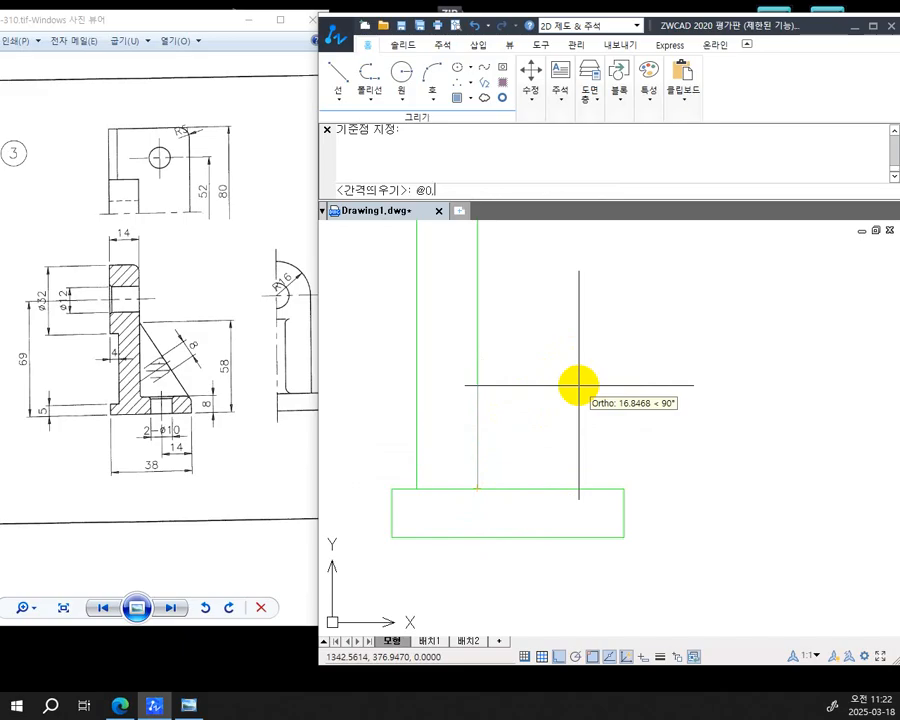
type("@0,50")
key("Return")
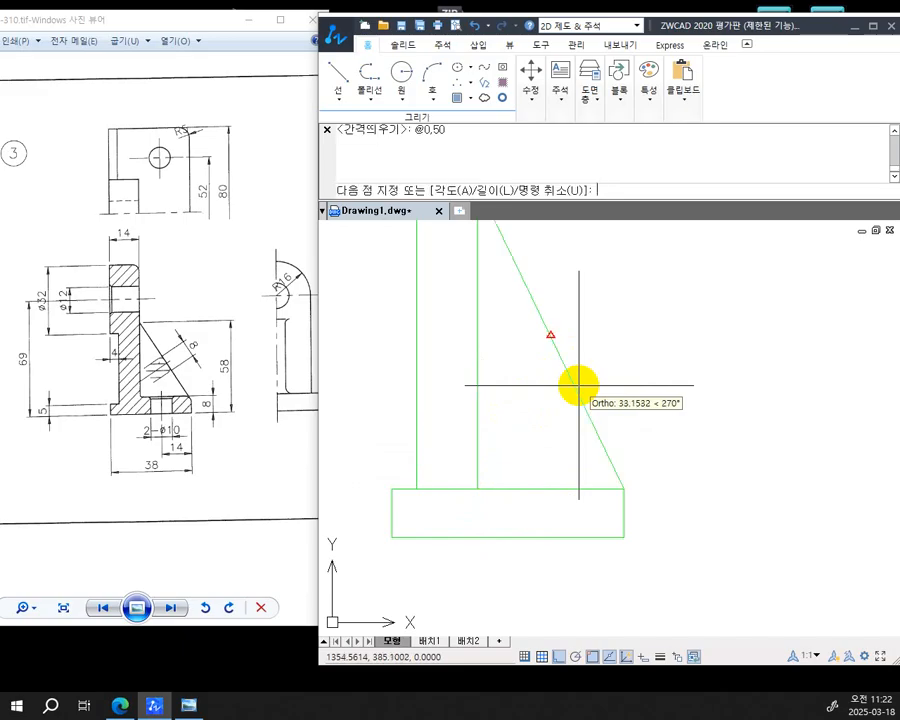
scroll(579, 386, "down", 3)
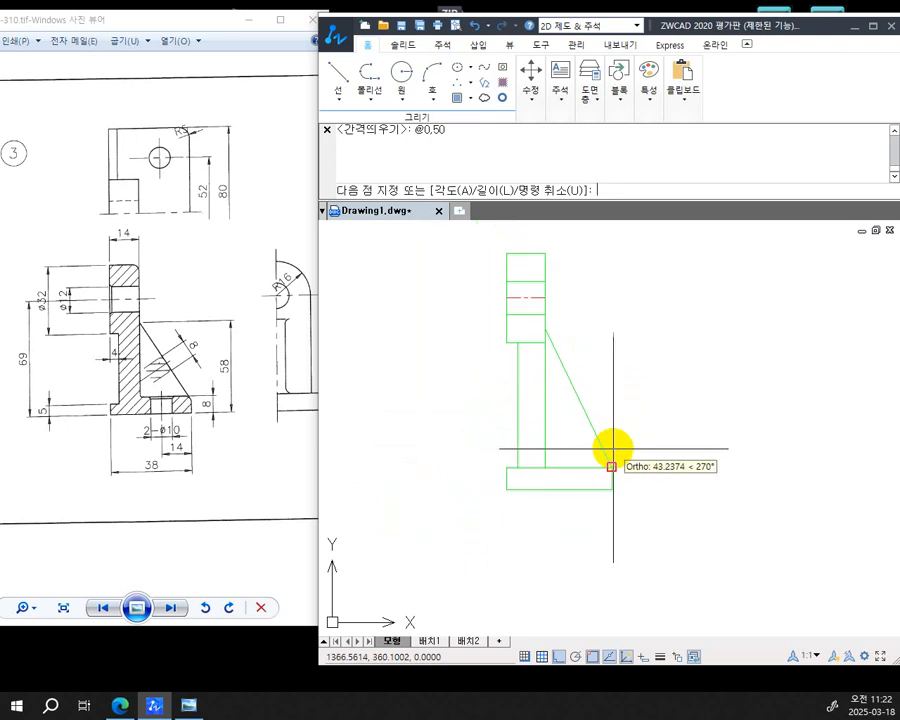
key("Escape")
Examine the base flange's hole diameter and position on the reference sheet and compare them with the drawn section
scroll(632, 406, "up", 4)
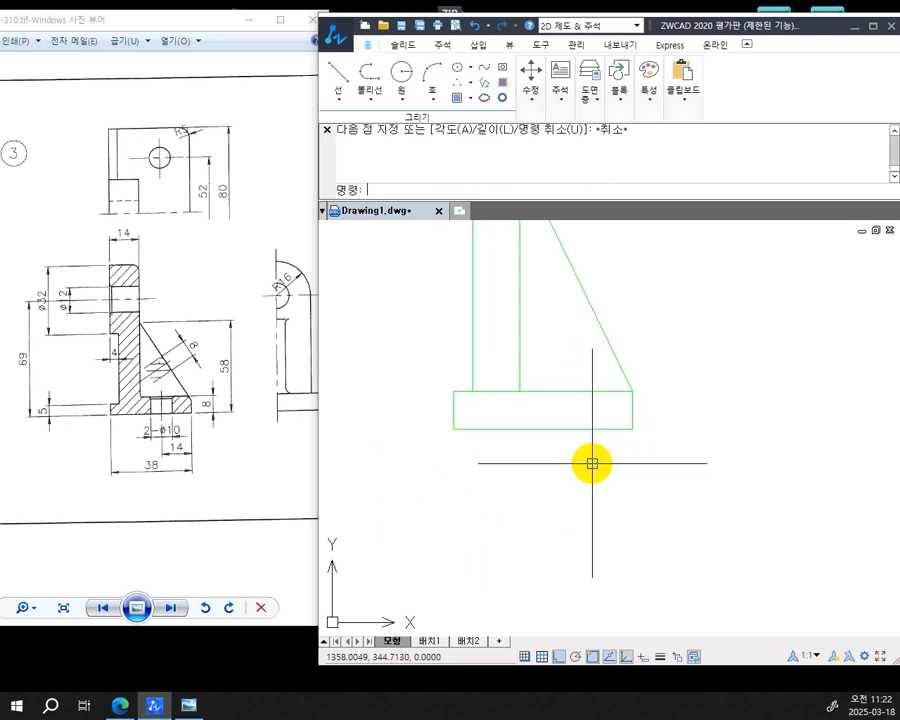
left_click(170, 428)
scroll(176, 424, "up", 5)
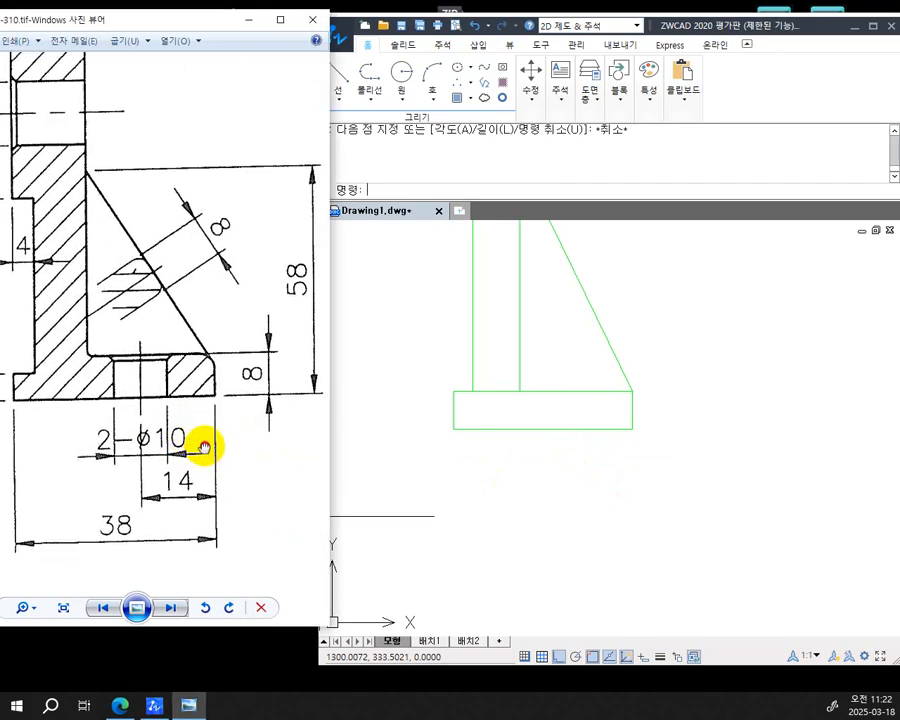
scroll(200, 440, "down", 3)
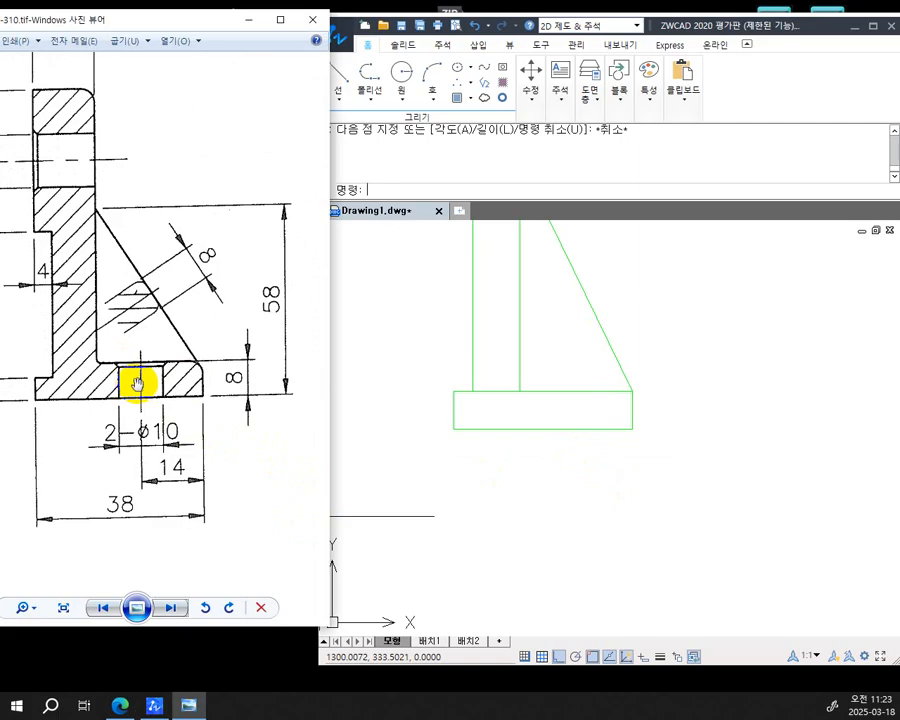
left_click(686, 440)
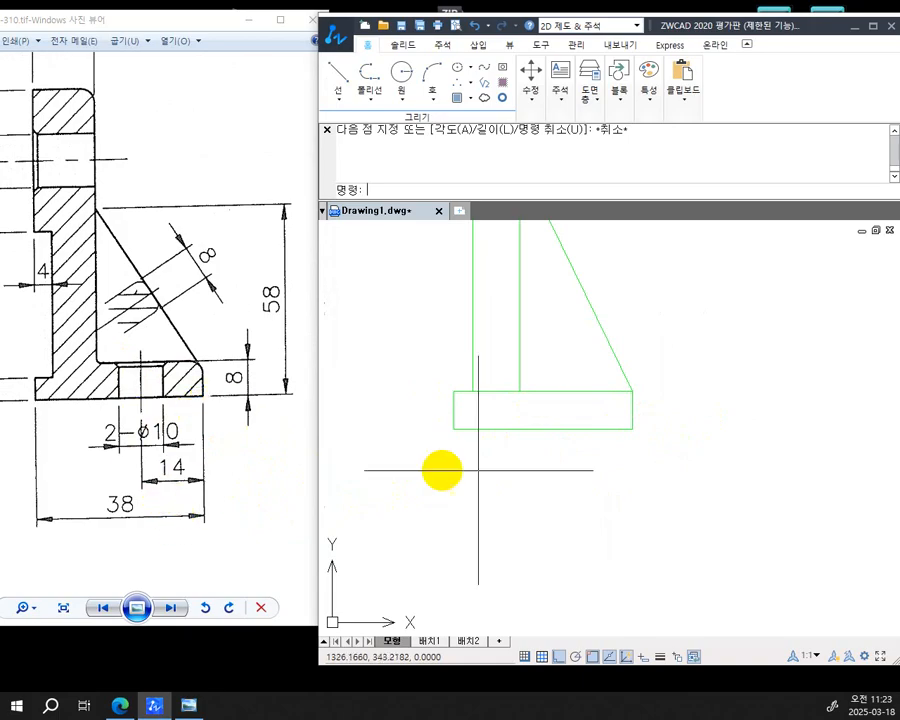
left_click(696, 426)
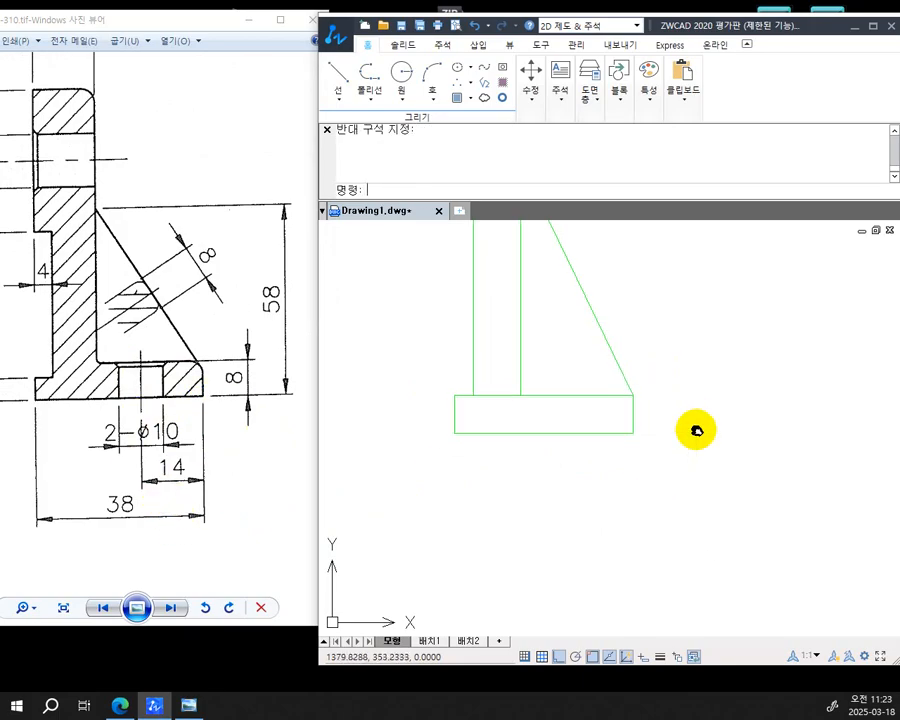
middle_click_drag(695, 428, 720, 503)
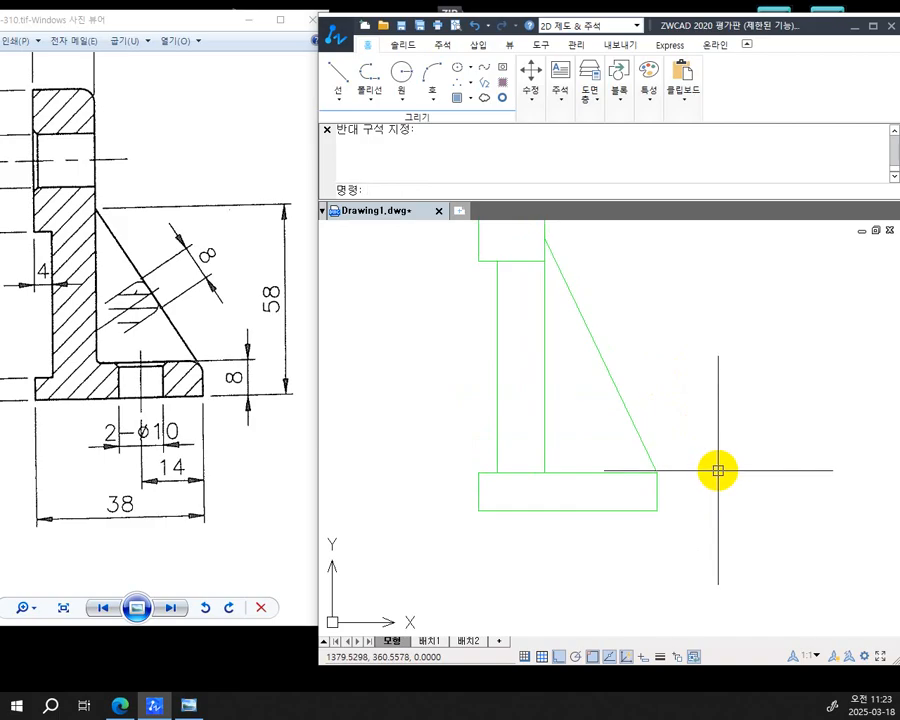
mouse_move(717, 446)
middle_mouse_down()
mouse_move(669, 488)
mouse_move(661, 482)
middle_mouse_up()
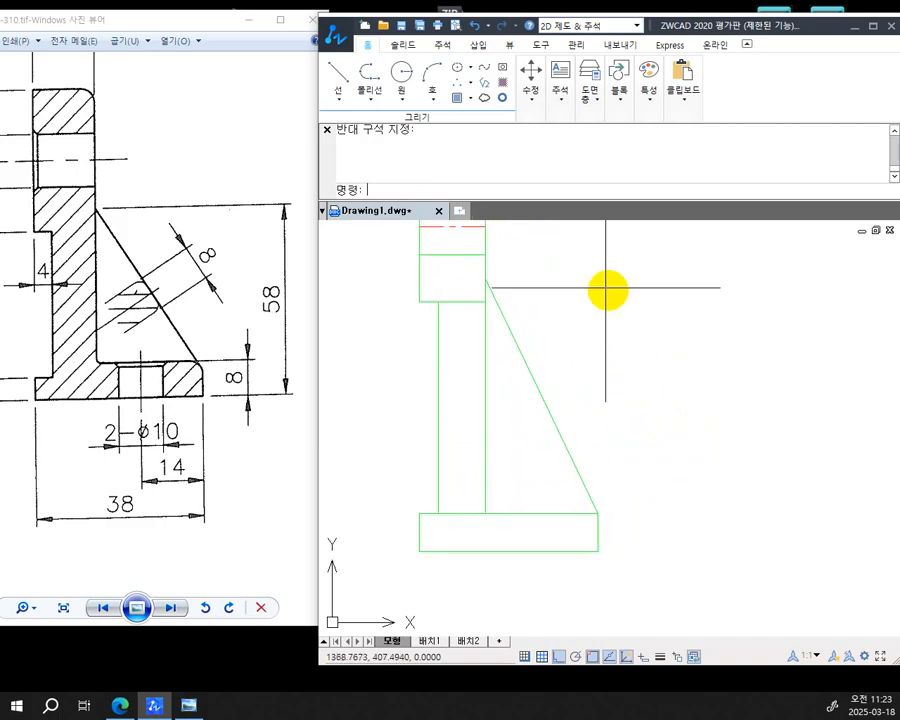
middle_click_drag(647, 412, 659, 432)
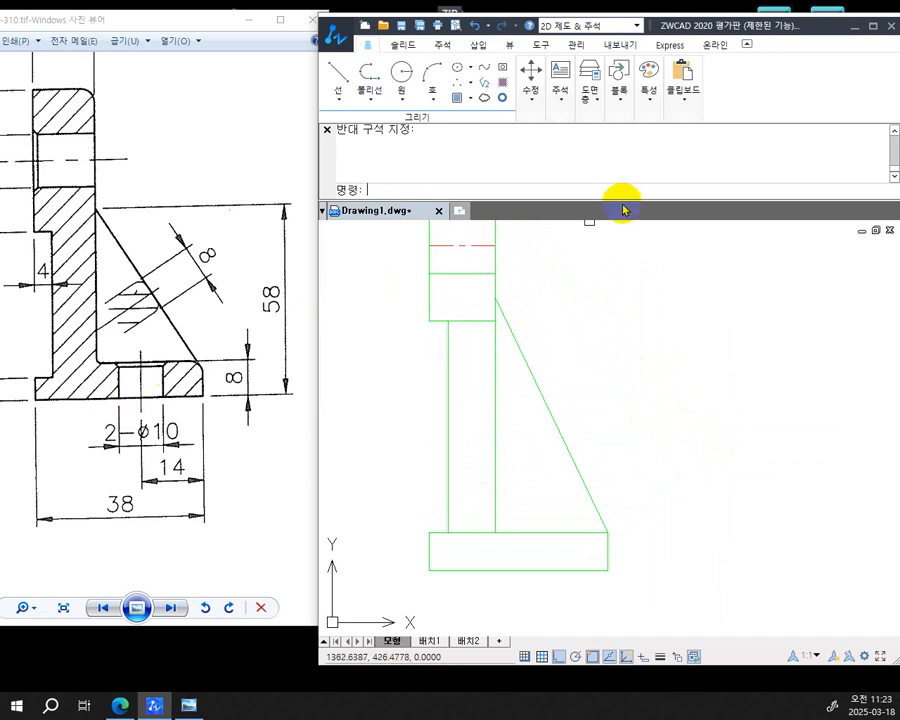
Make the centre line layer 중심선 the current layer
left_click(597, 110)
left_click(693, 167)
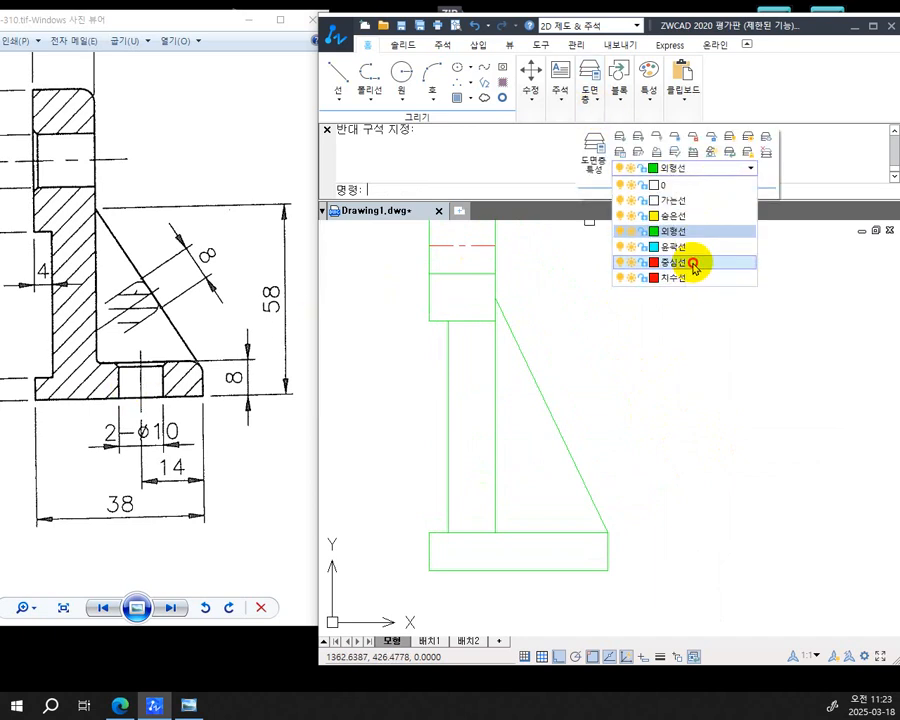
left_click(694, 263)
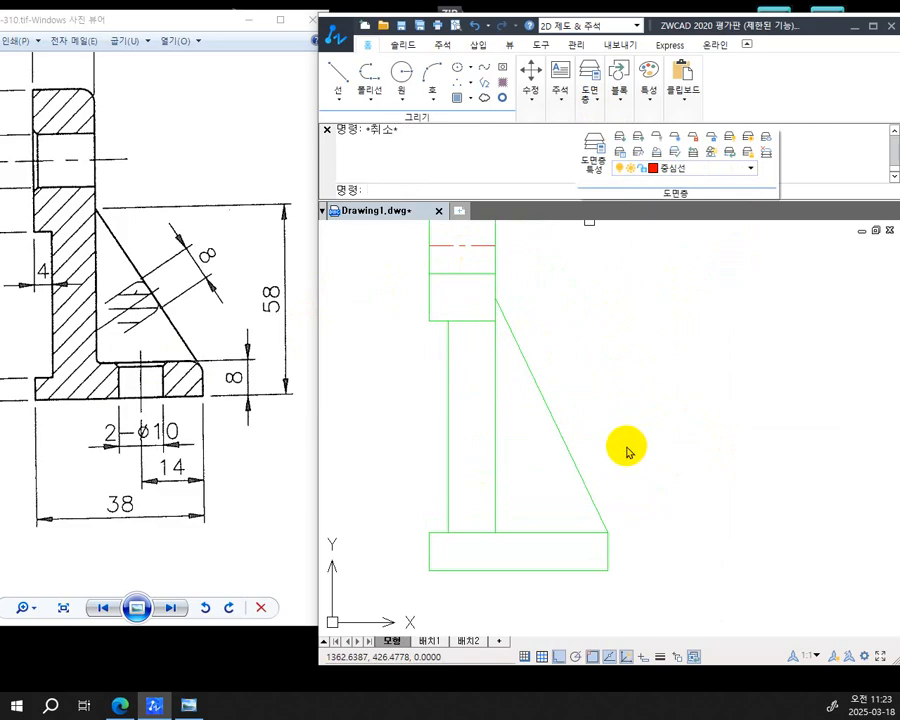
Try to offset the base flange's right edge 14 inward, and undo the offset
type("o")
key("Return")
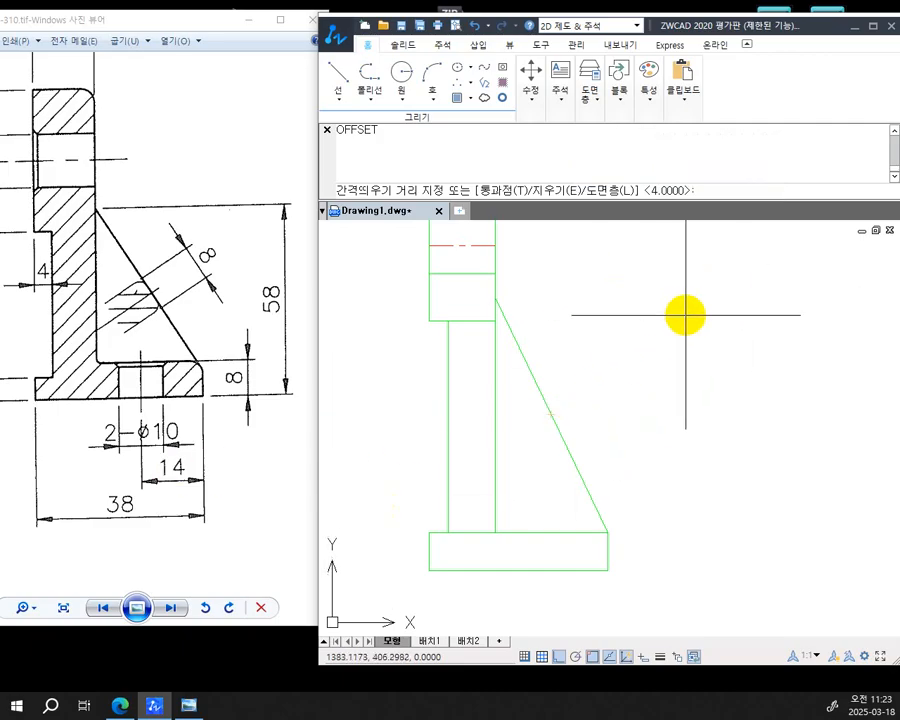
type("14")
key("Return")
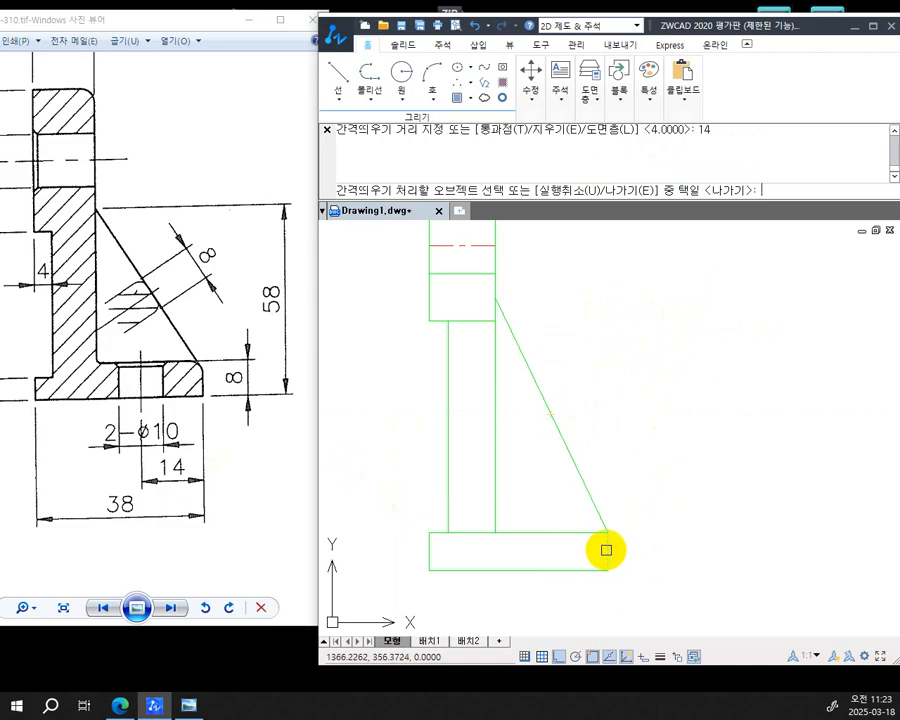
left_click(606, 550)
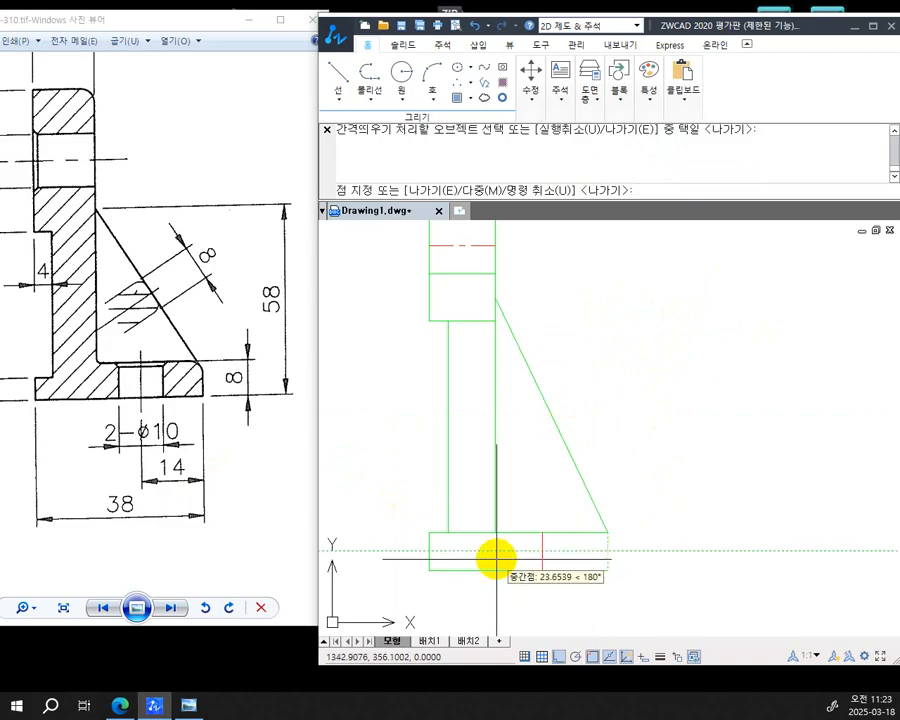
left_click(496, 558)
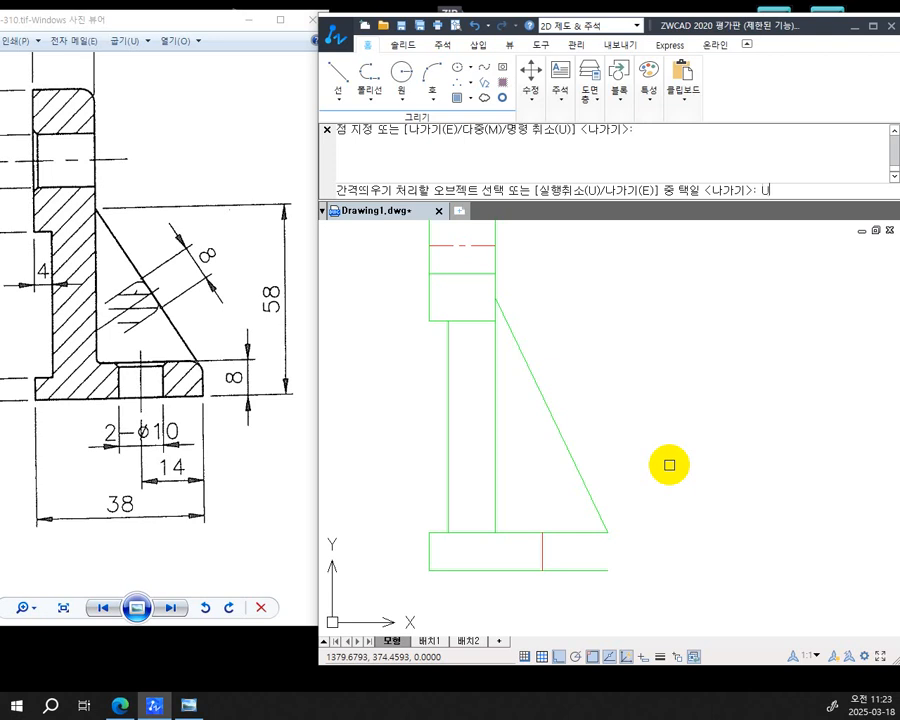
type("U")
key("Return")
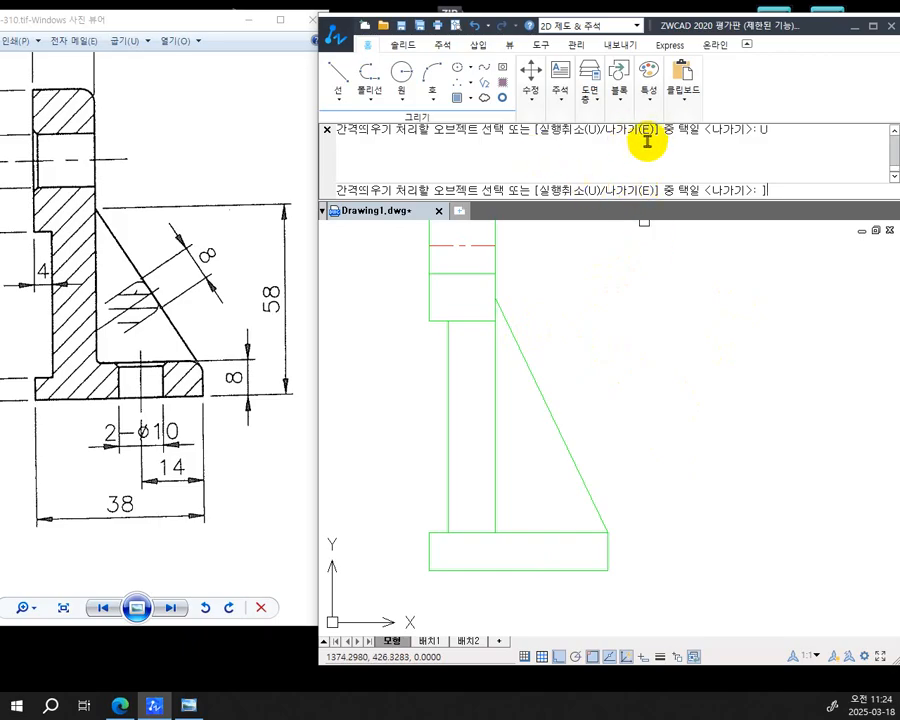
key("Escape")
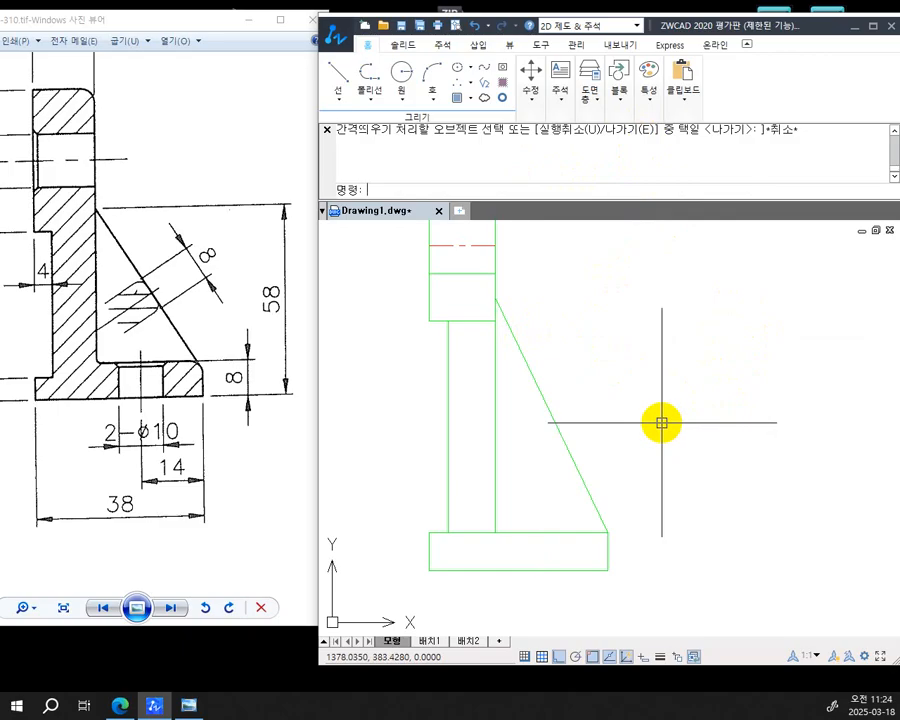
Offset the base flange's right edge 14 inward as the hole's centre line, with erasing of the source object turned off
type("o")
key("Return")
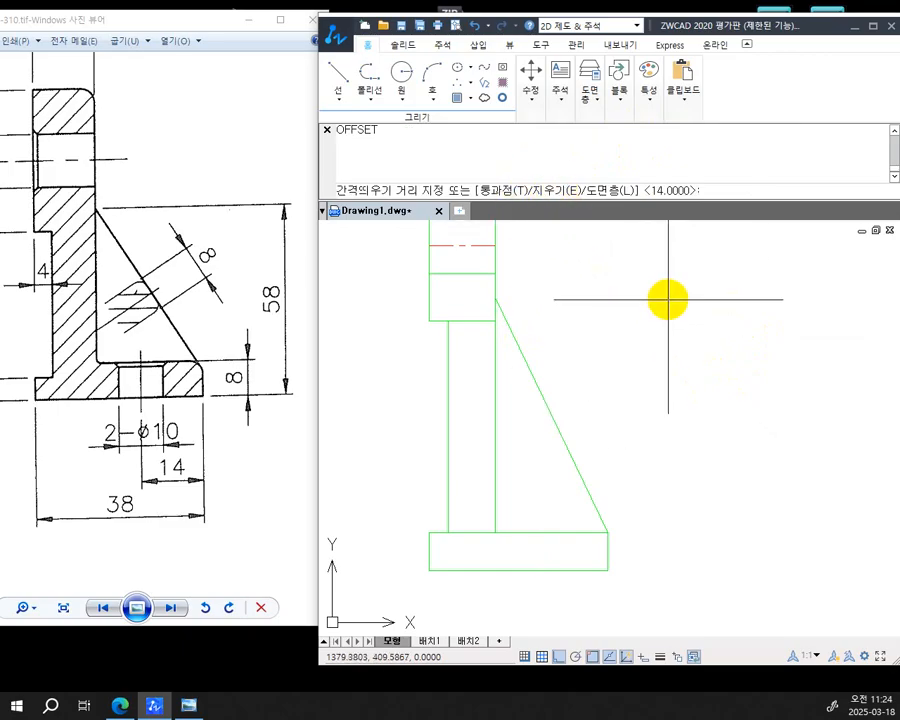
type("E")
key("Return")
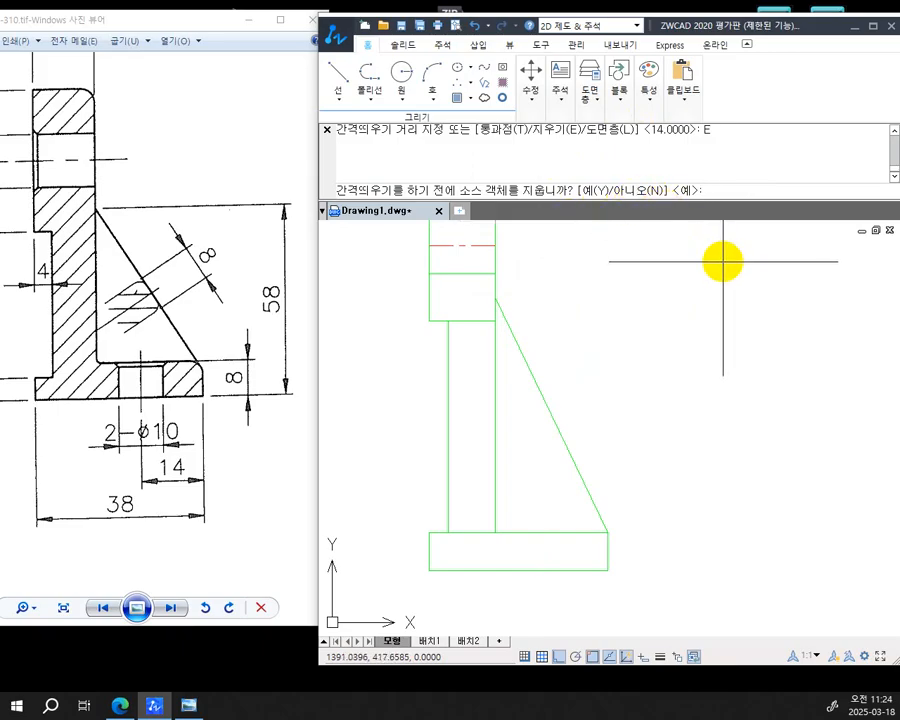
type("N")
key("Return")
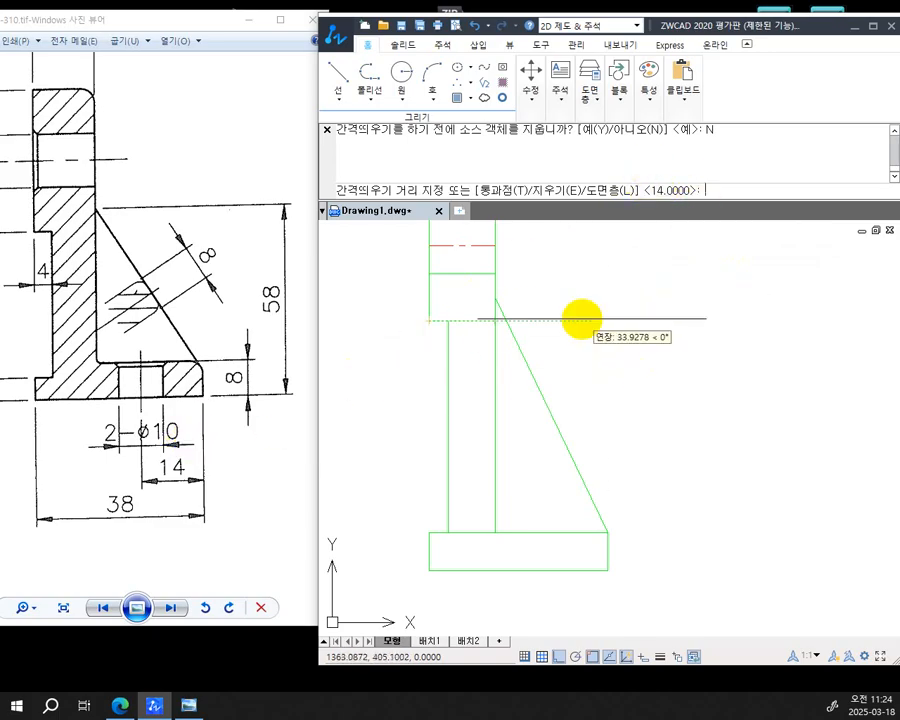
key("Return")
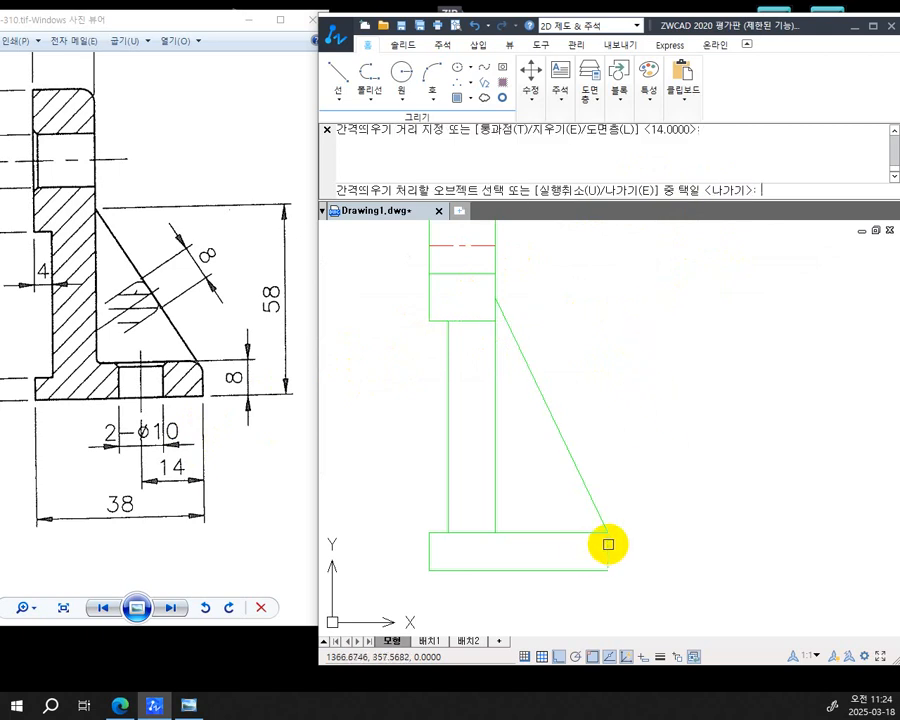
left_click(608, 544)
left_click(463, 550)
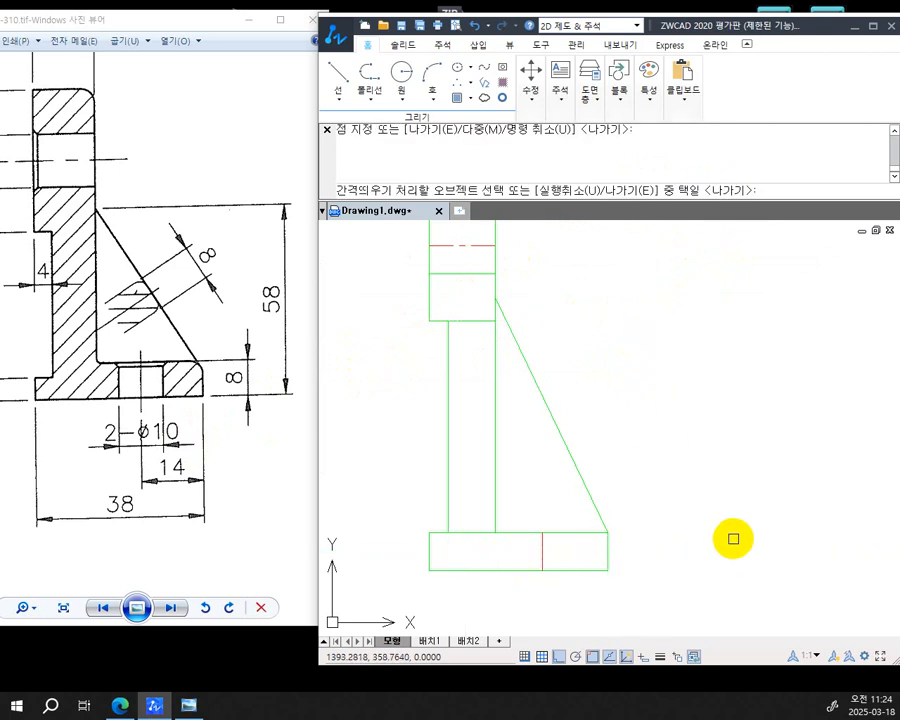
key("Return")
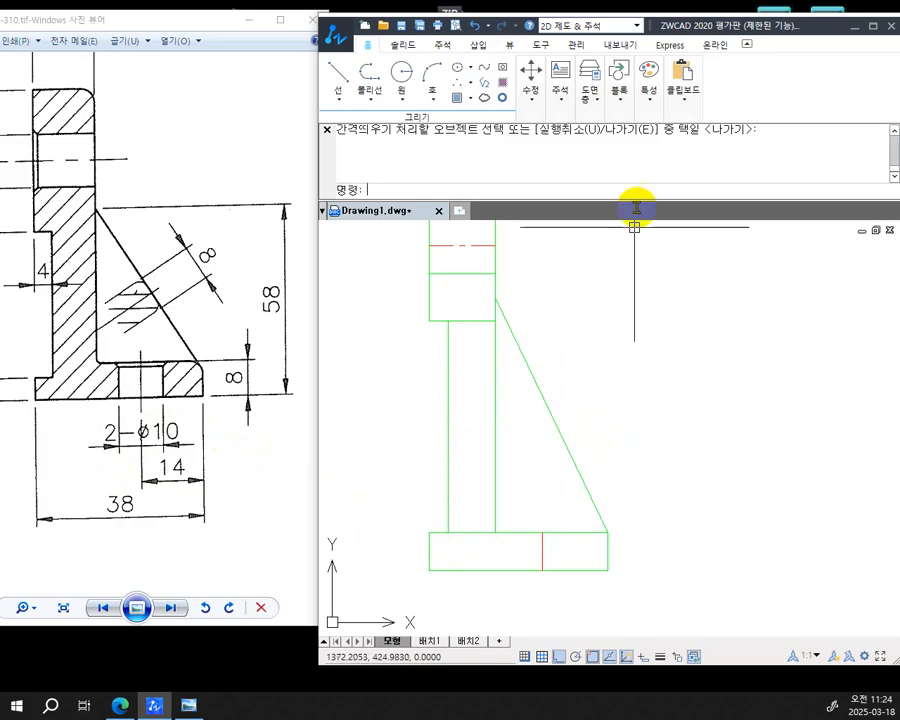
Make the outline layer 외형선 the current layer
left_click(592, 110)
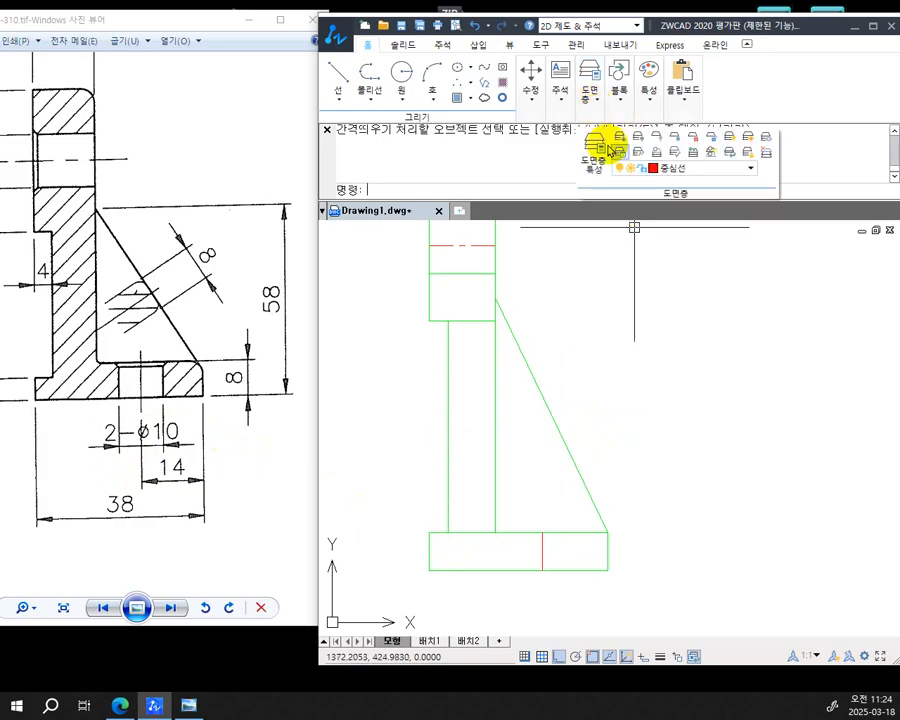
left_click(750, 168)
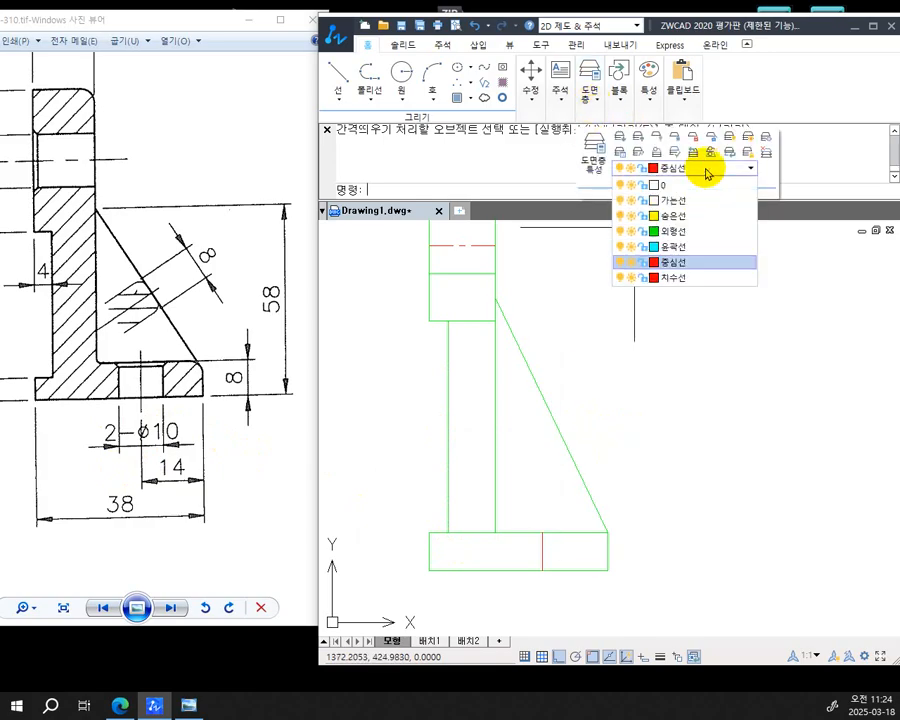
left_click(679, 233)
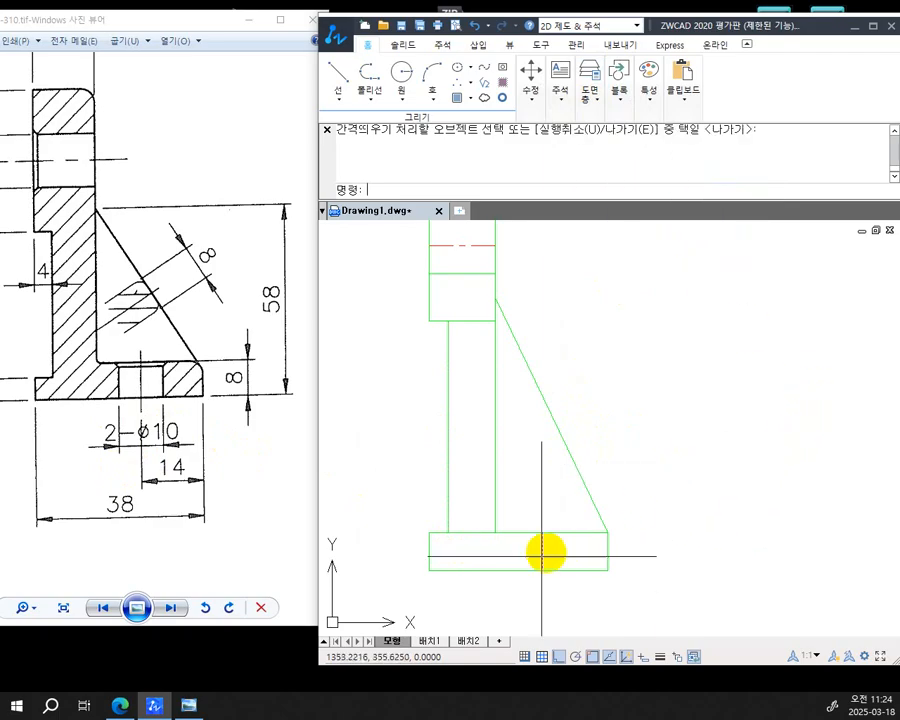
Draw the flange hole's edges as a multiline at scale 10 along its centre line, from the flange's top edge to its bottom edge
scroll(528, 570, "up", 1)
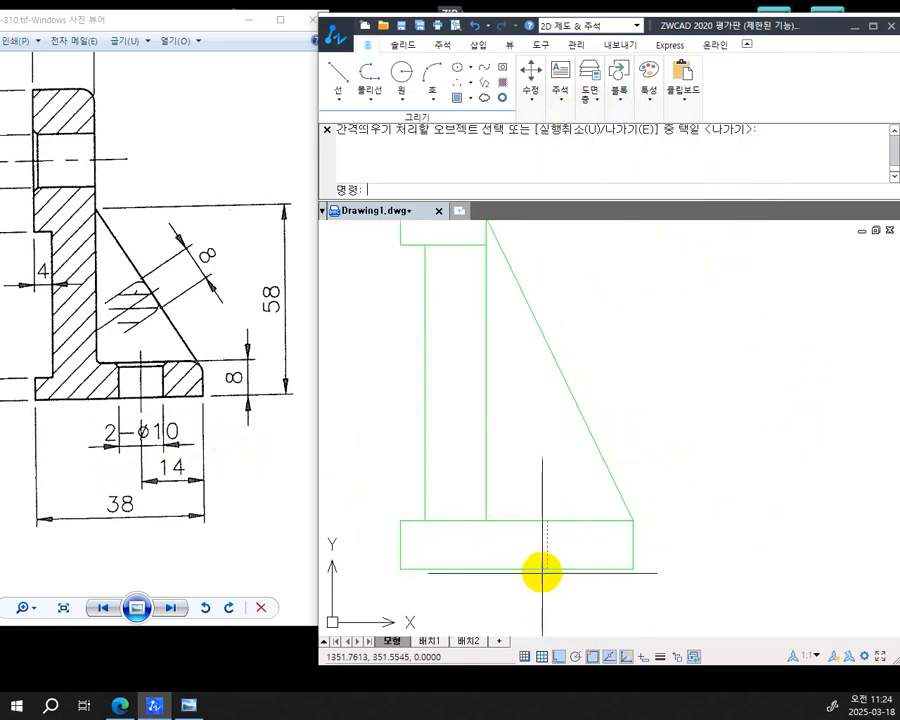
type("ml")
key("Return")
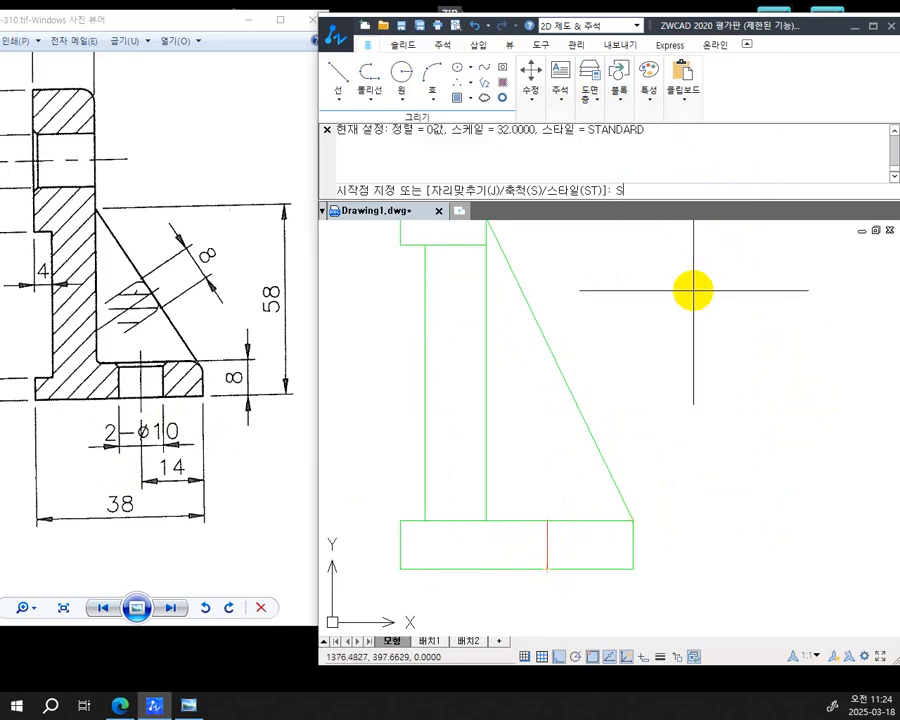
key("Return")
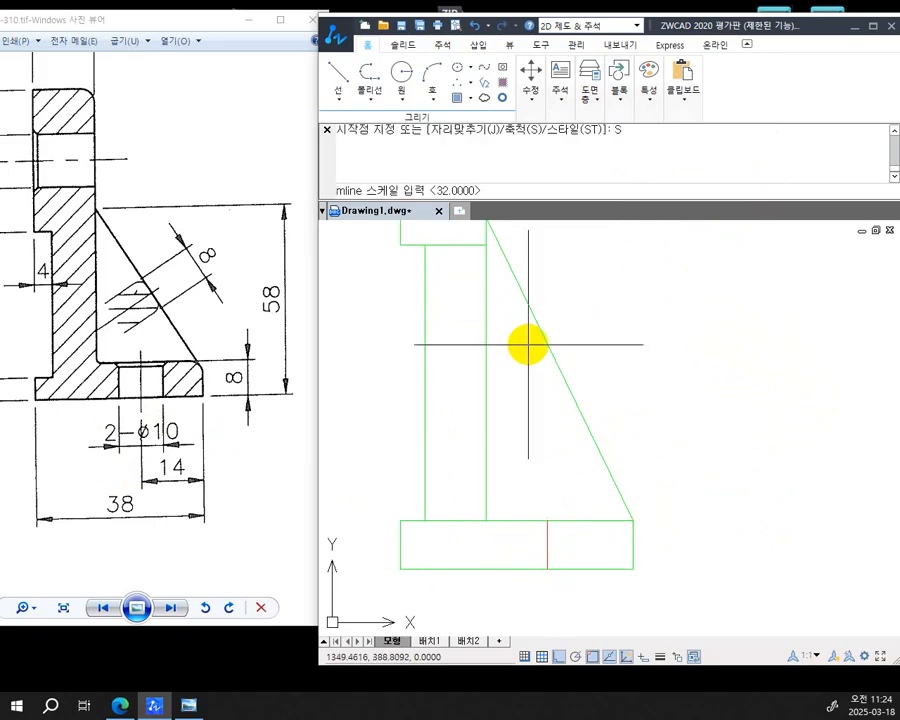
type("1")
type("0")
key("Return")
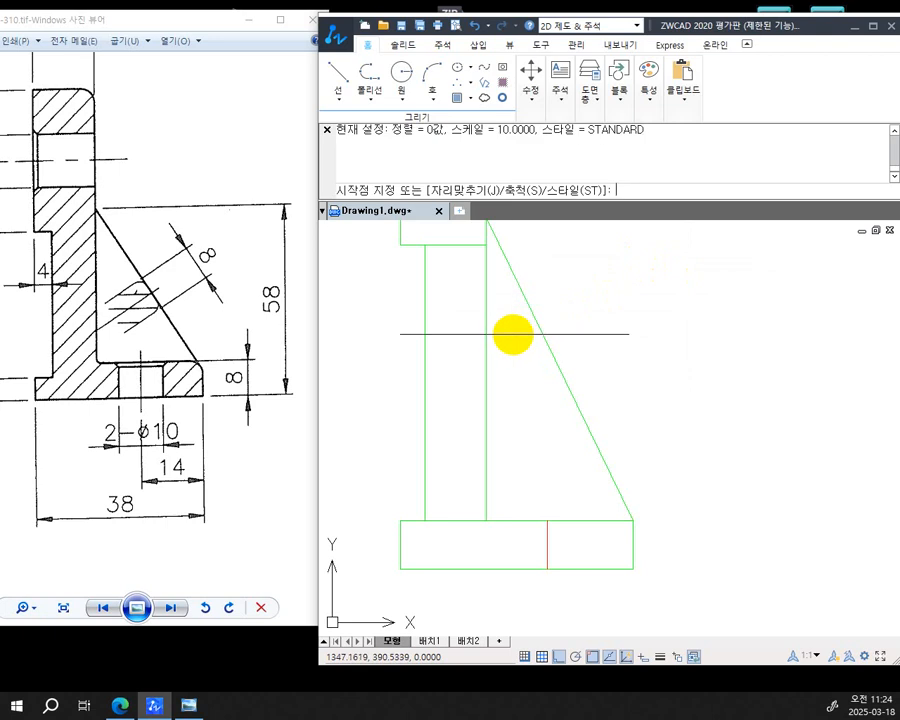
left_click(546, 520)
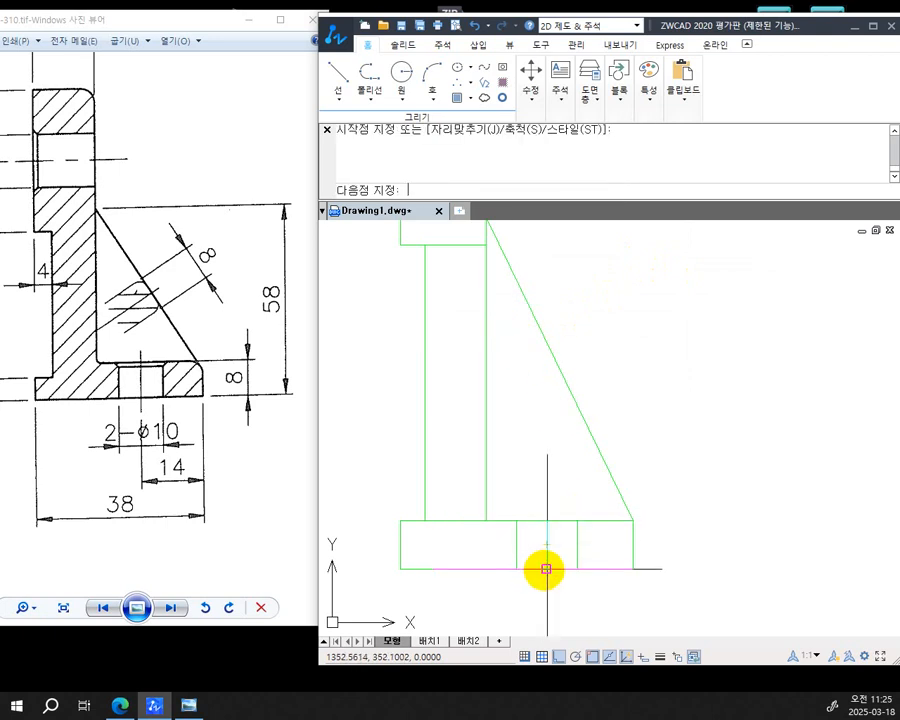
left_click(546, 569)
key("Return")
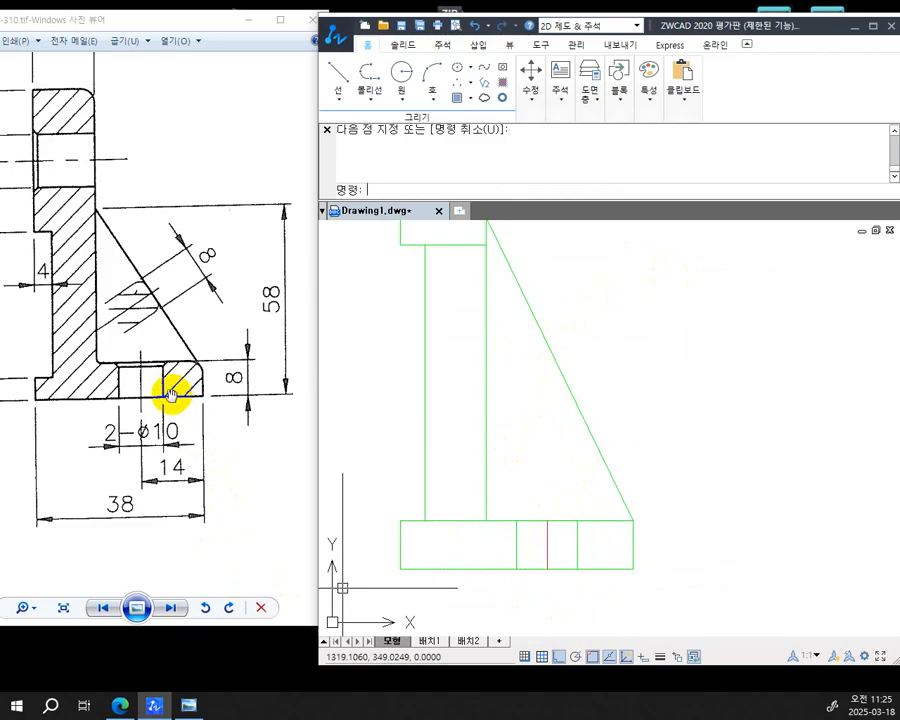
Examine the reference sheet's notes on unspecified chamfers and rounds, and check the housing views for the edges and corners they apply to
scroll(172, 395, "down", 5)
left_click_drag(214, 415, 61, 400)
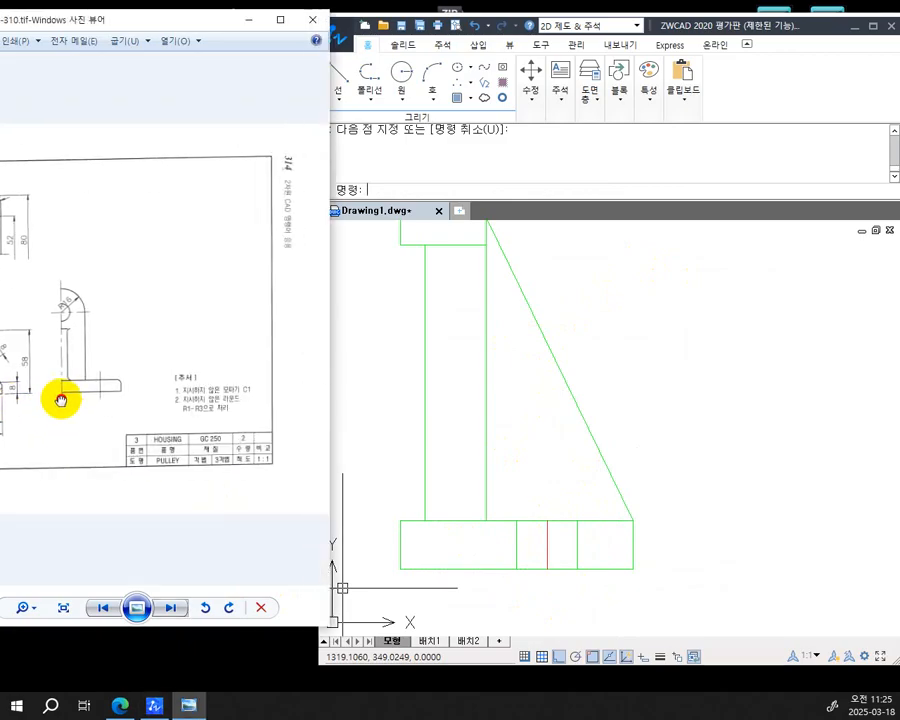
scroll(232, 420, "up", 3)
scroll(228, 436, "up", 1)
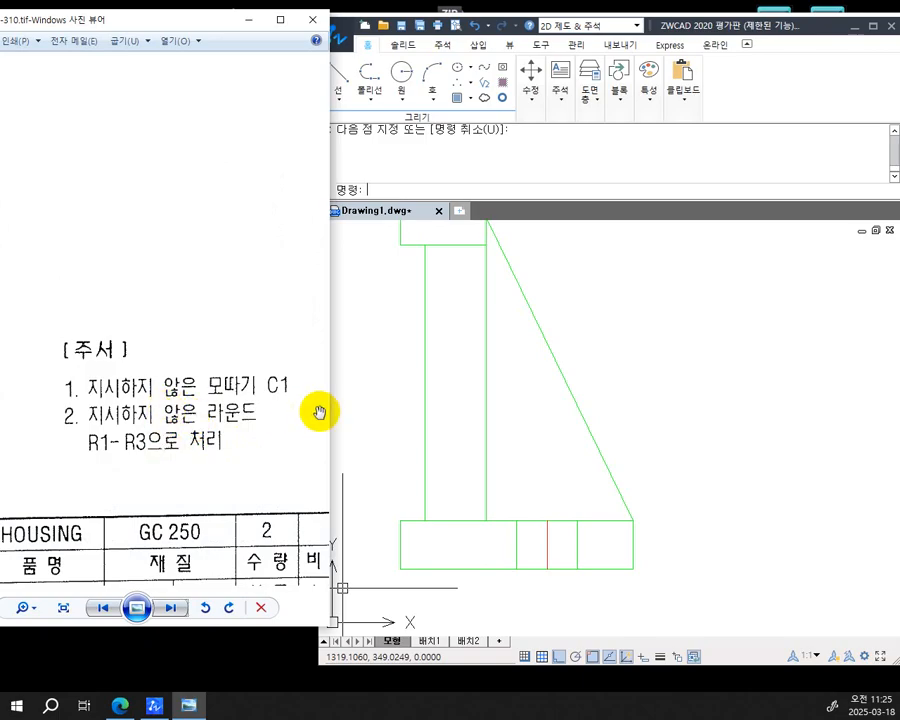
scroll(177, 408, "down", 2)
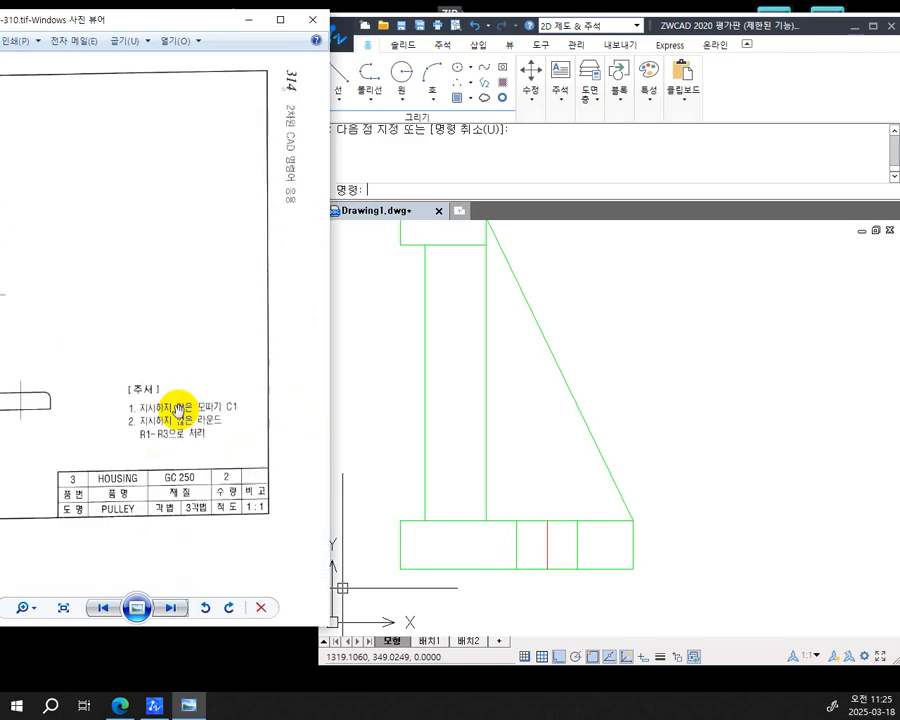
scroll(80, 392, "down", 3)
scroll(68, 371, "up", 3)
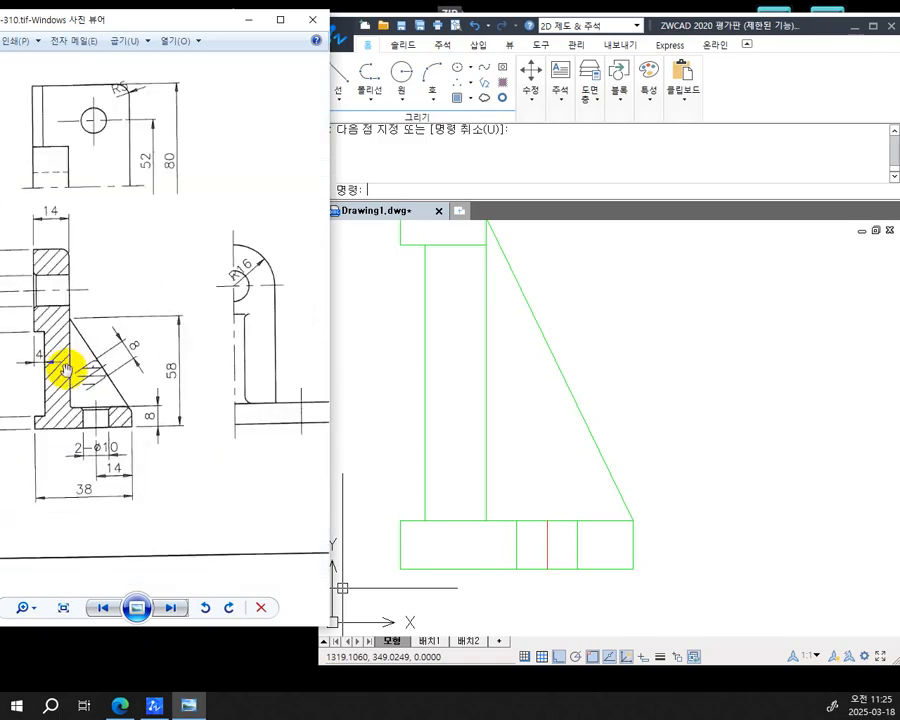
left_click_drag(68, 371, 223, 342)
scroll(261, 405, "up", 2)
left_click_drag(260, 403, 150, 406)
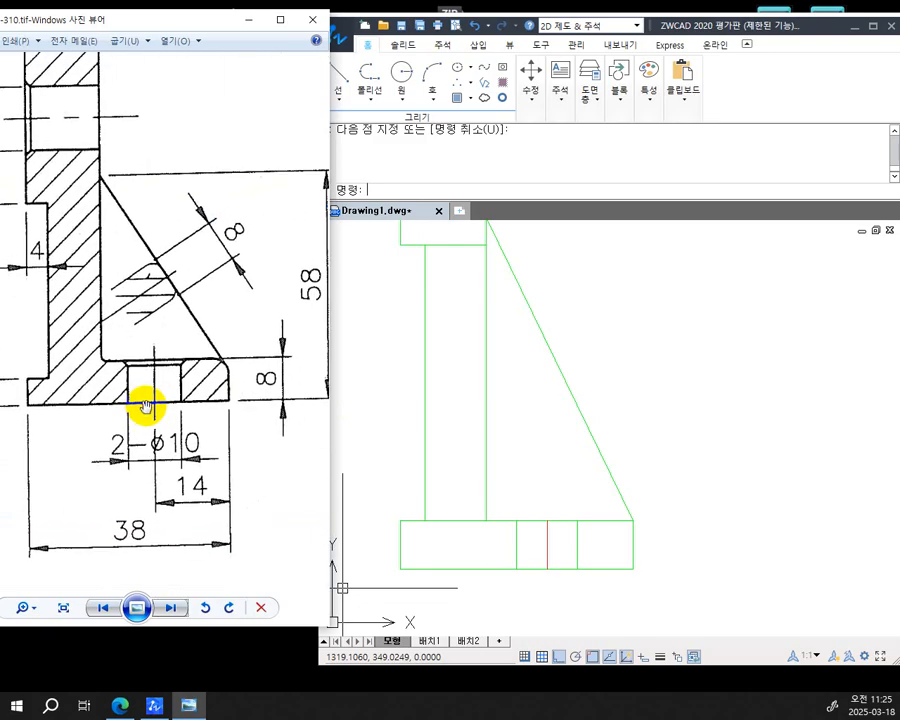
left_click_drag(106, 293, 128, 363)
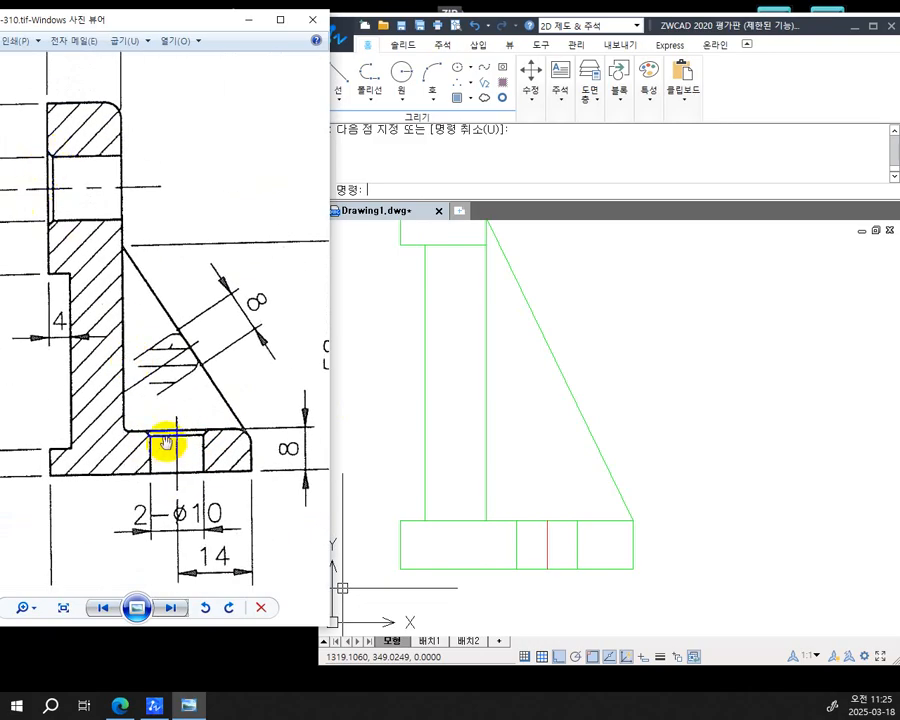
scroll(190, 435, "down", 3)
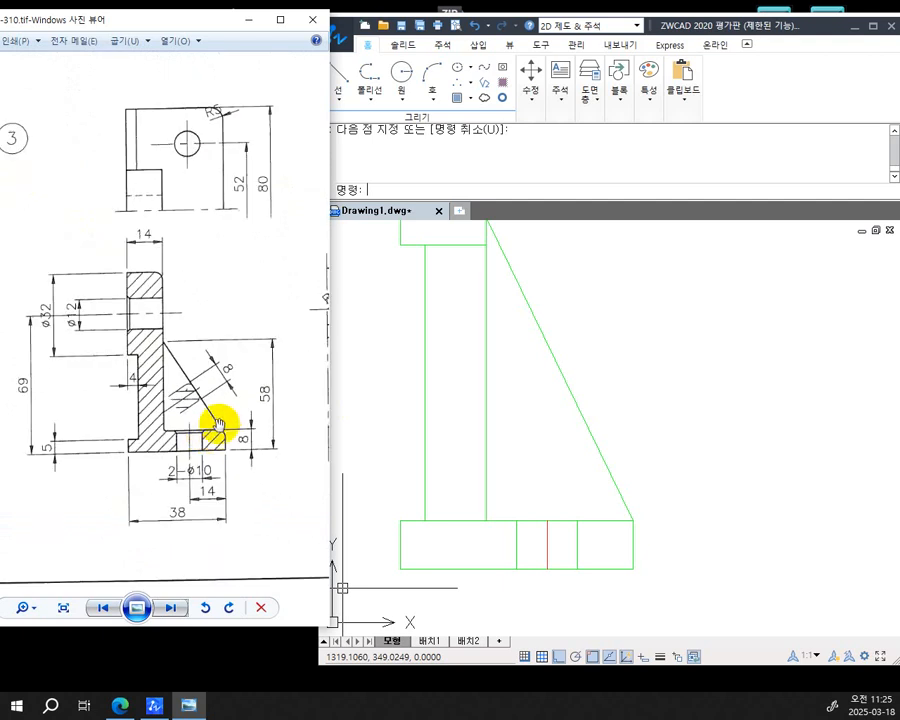
scroll(213, 441, "up", 2)
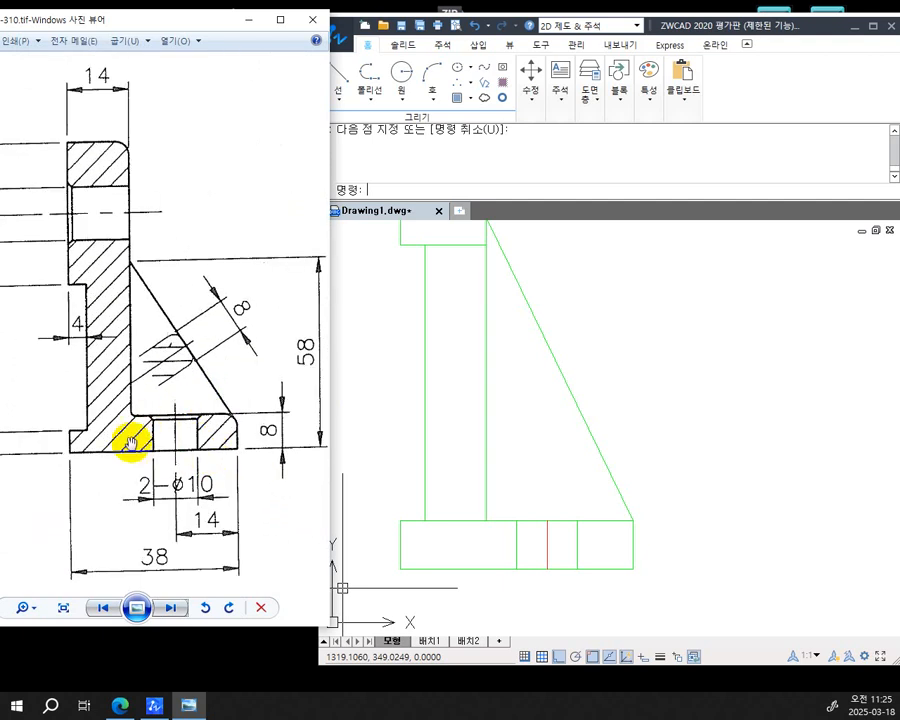
left_click_drag(264, 373, 36, 362)
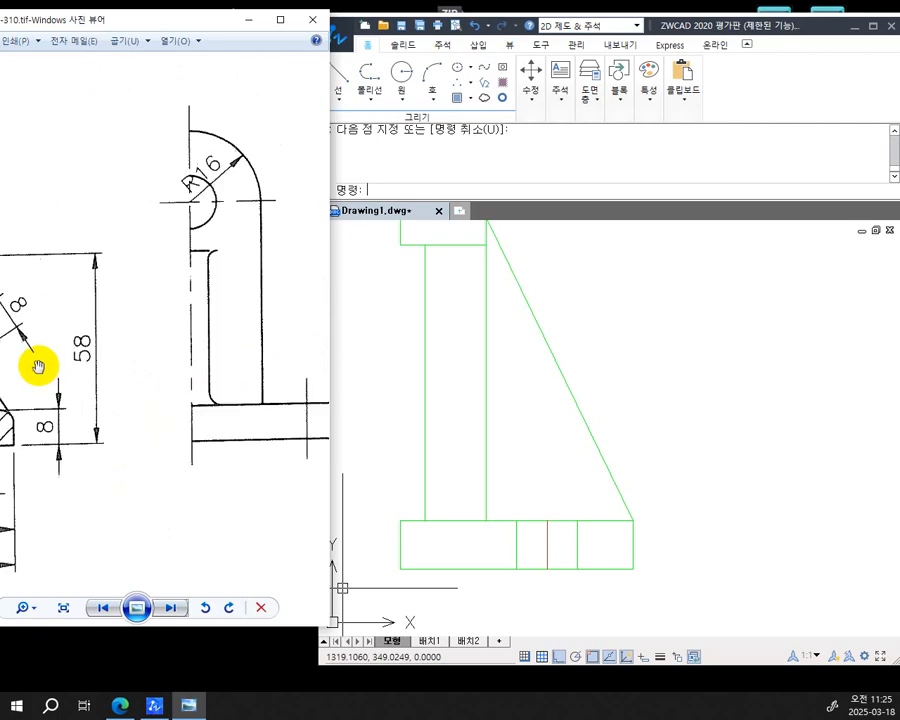
scroll(248, 380, "down", 2)
left_click_drag(248, 380, 34, 396)
scroll(201, 422, "up", 2)
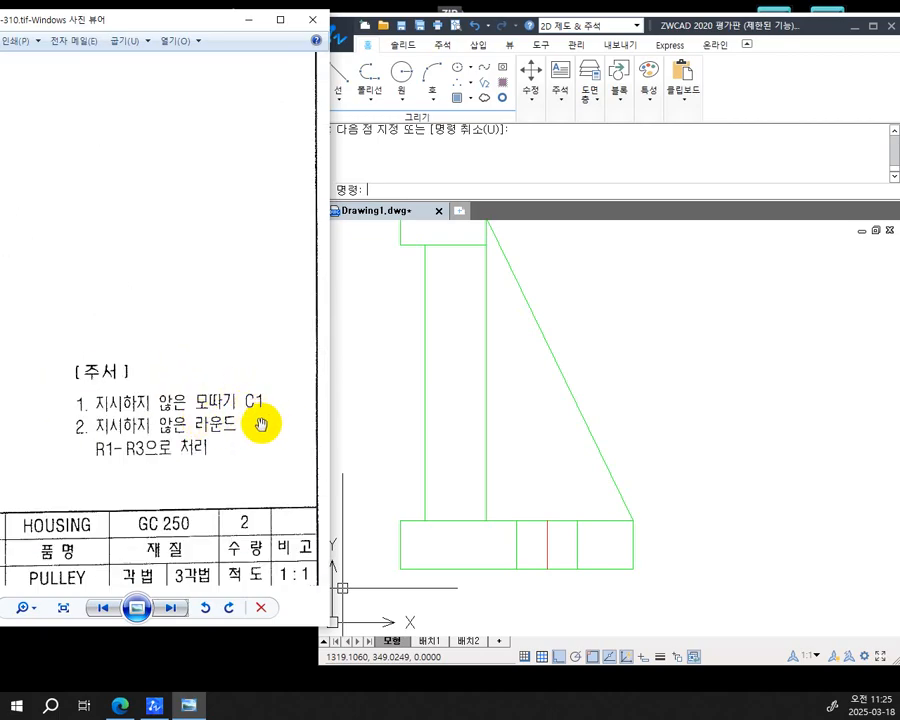
scroll(130, 382, "down", 3)
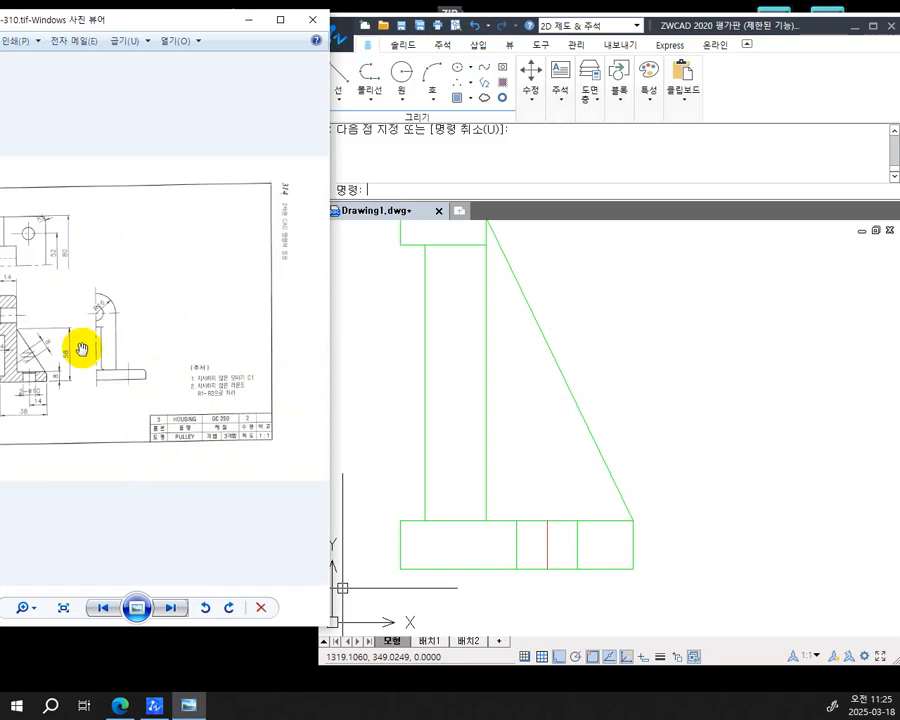
left_click_drag(78, 334, 215, 342)
scroll(100, 376, "up", 2)
scroll(95, 376, "up", 4)
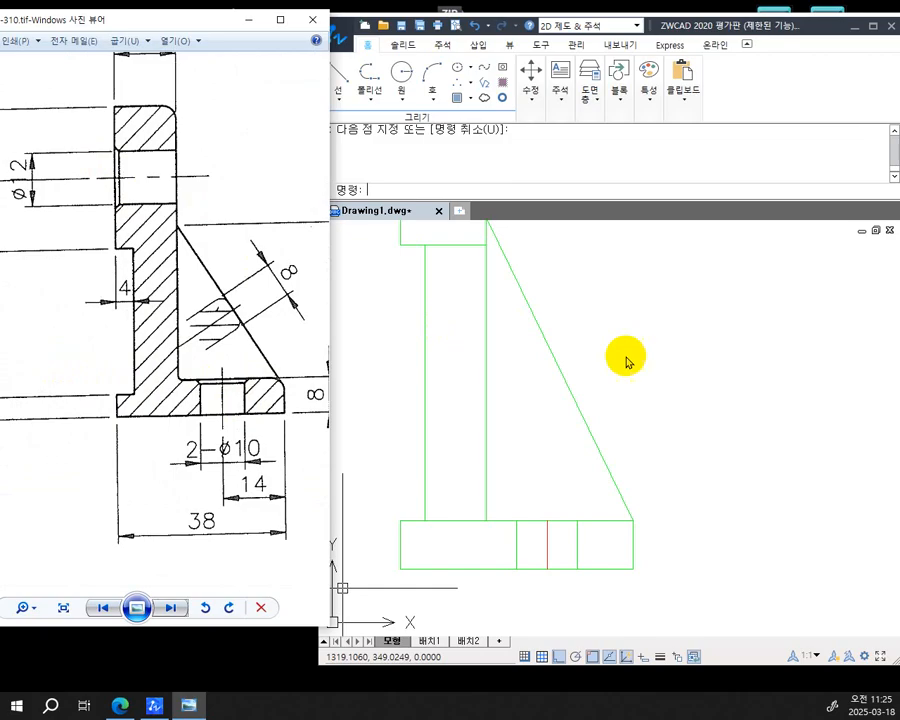
Explode the multilines of the housing section view into separate lines
left_click(660, 375)
scroll(656, 390, "down", 5)
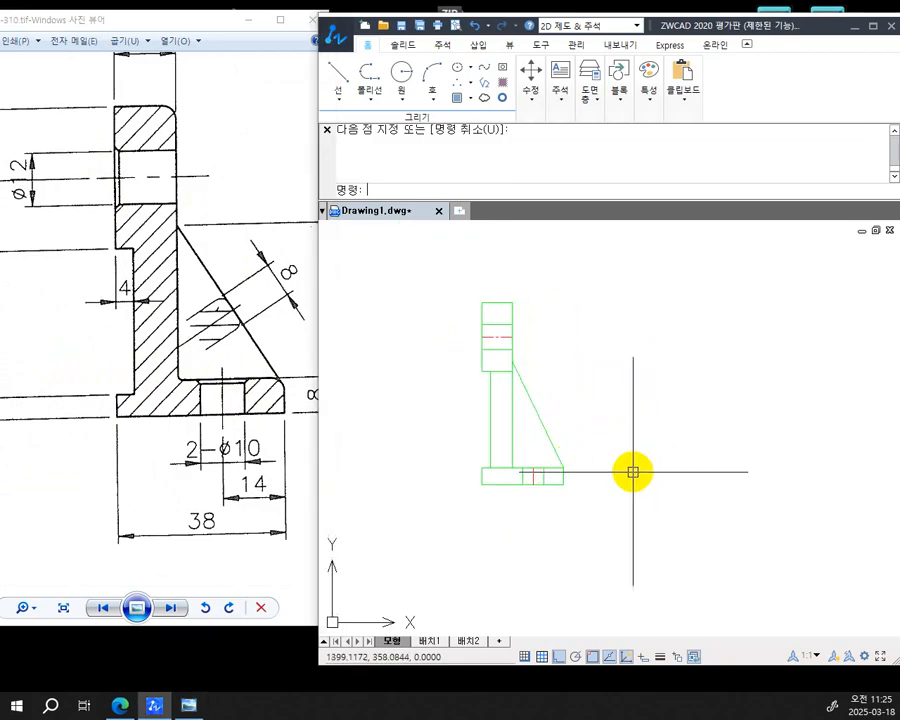
type("x")
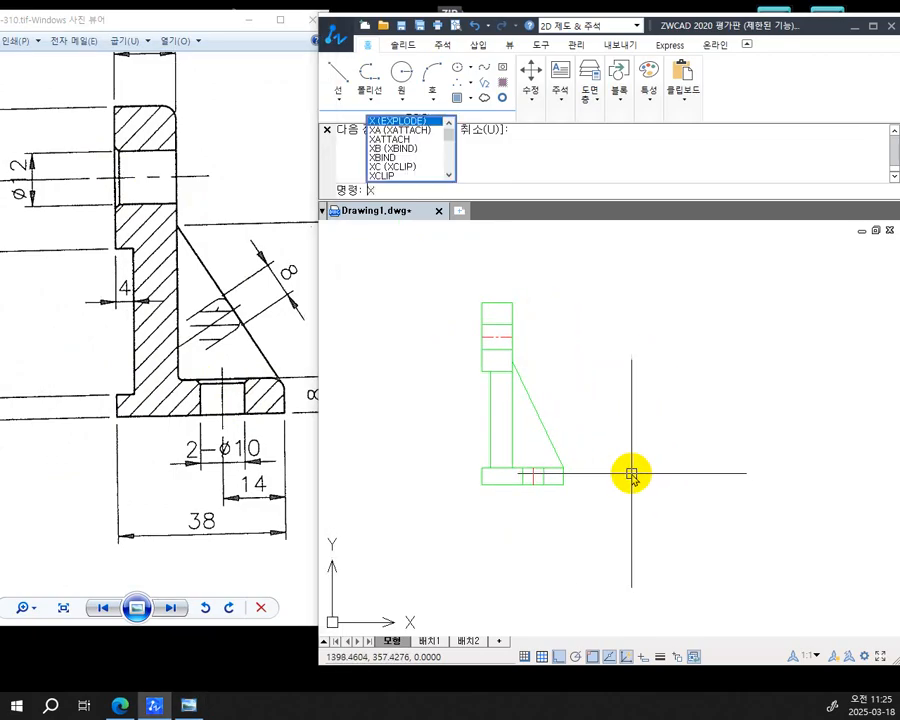
key("Return")
left_click(626, 532)
left_click(421, 275)
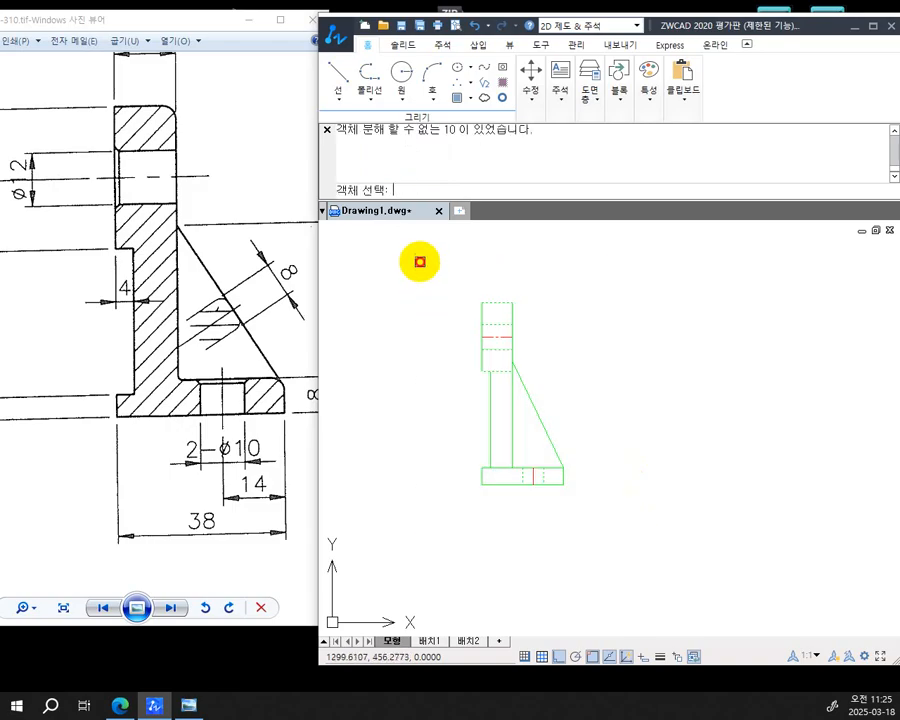
key("Return")
Chamfer both upper corners of the base flange's hole with distances of 1 and 1, in multiple mode without trimming
scroll(530, 490, "up", 6)
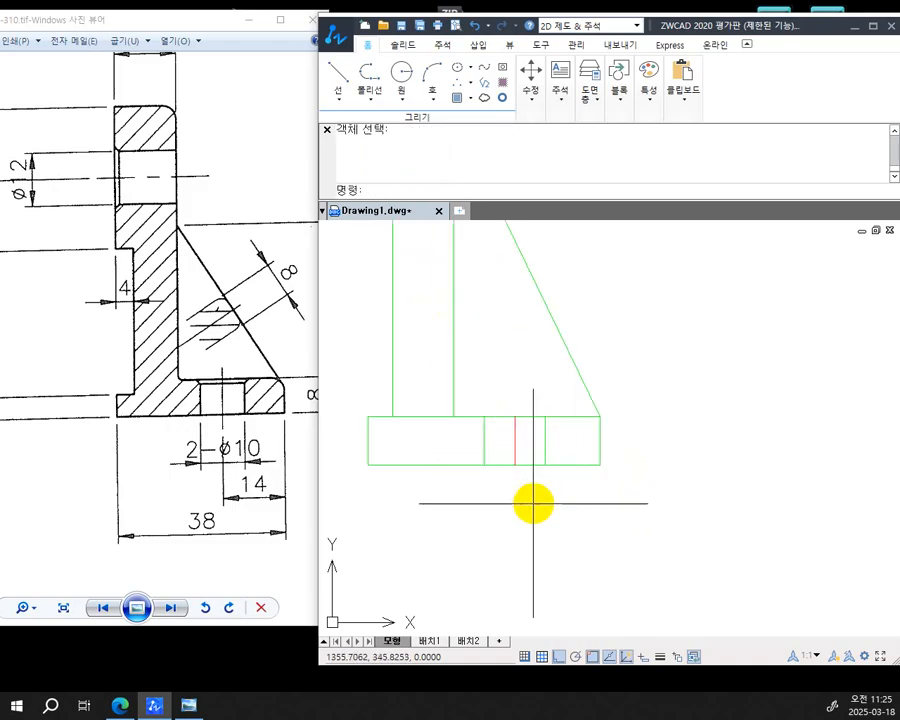
mouse_move(517, 421)
middle_mouse_down()
mouse_move(572, 484)
mouse_move(571, 476)
middle_mouse_up()
type("C")
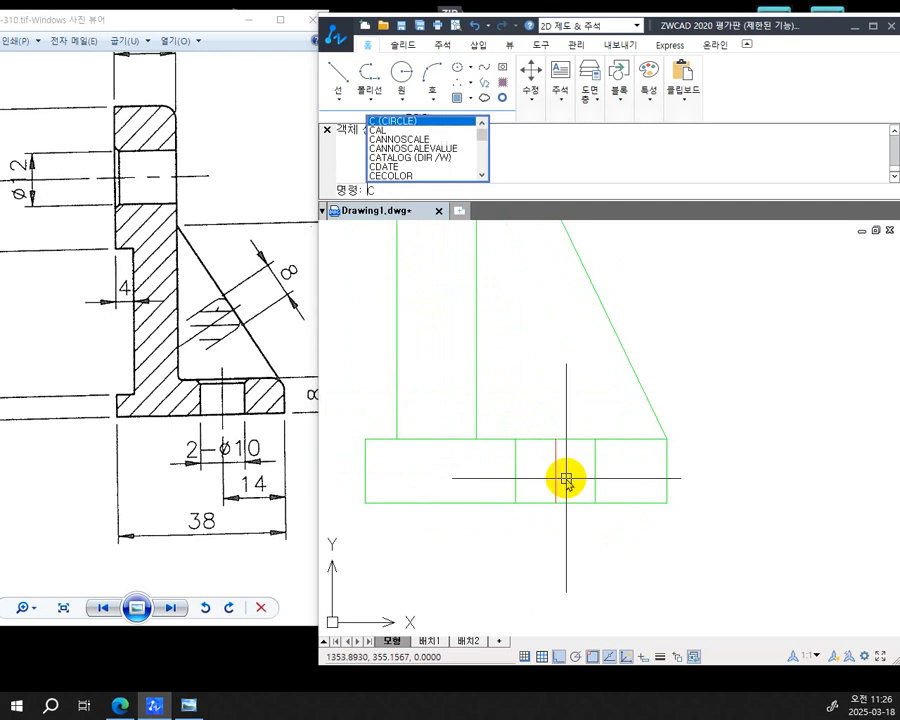
type("HA")
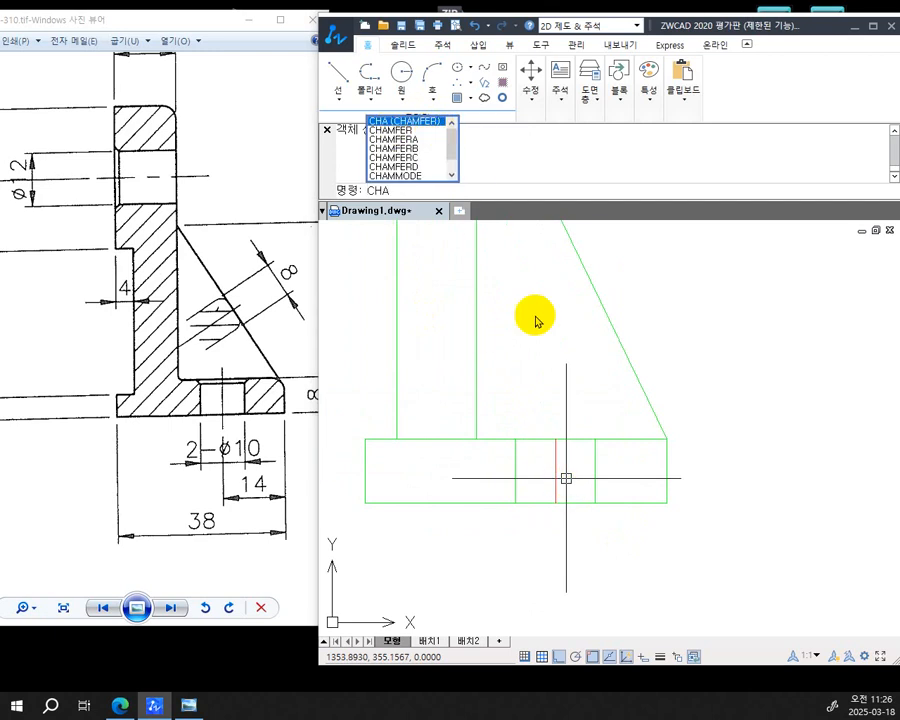
key("Return")
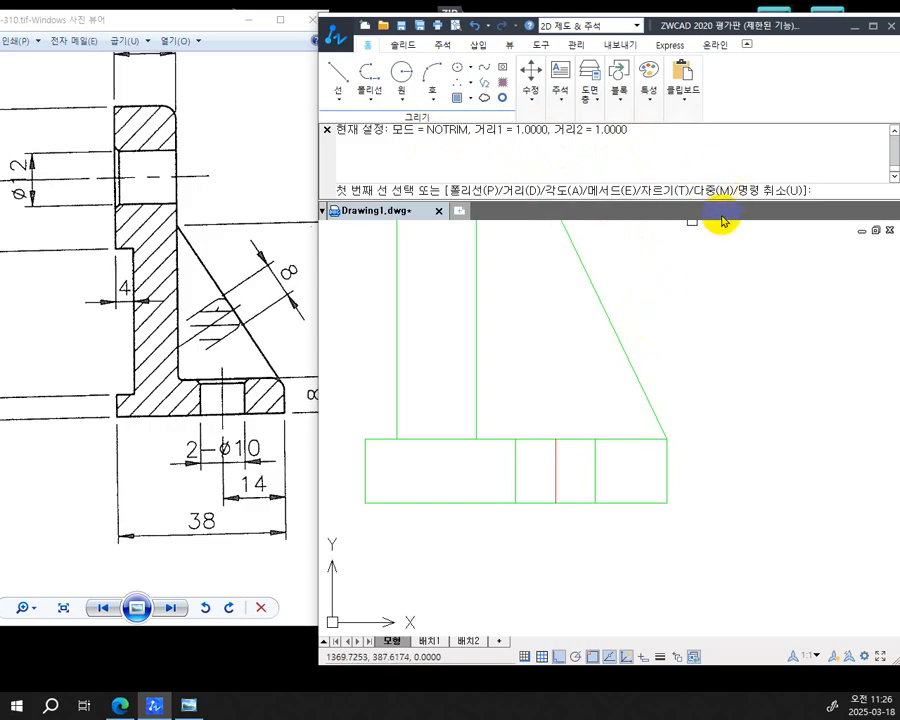
key("Return")
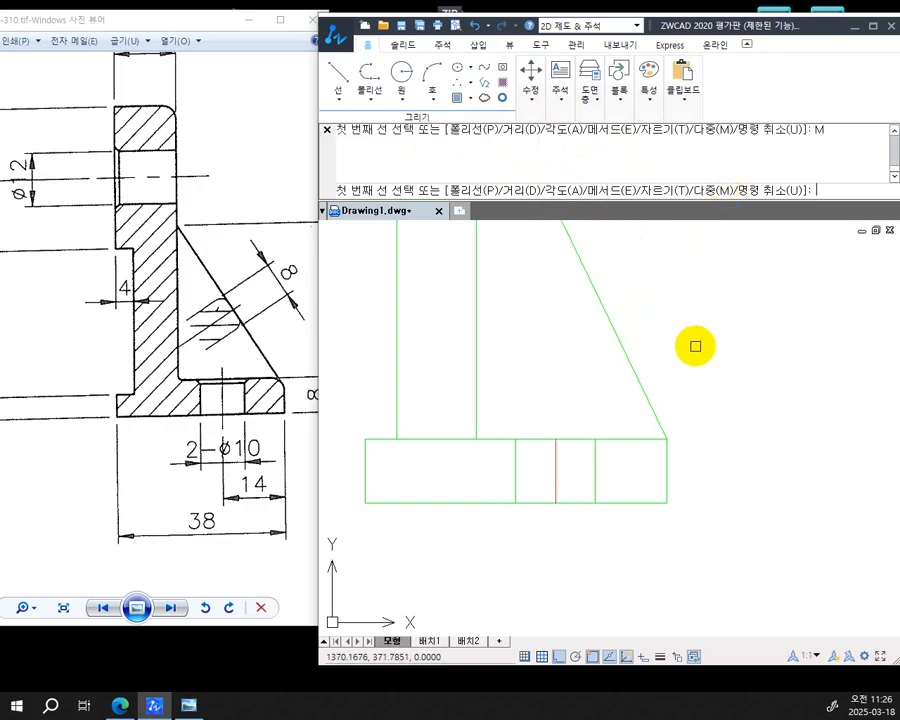
scroll(563, 456, "up", 2)
scroll(578, 457, "up", 3)
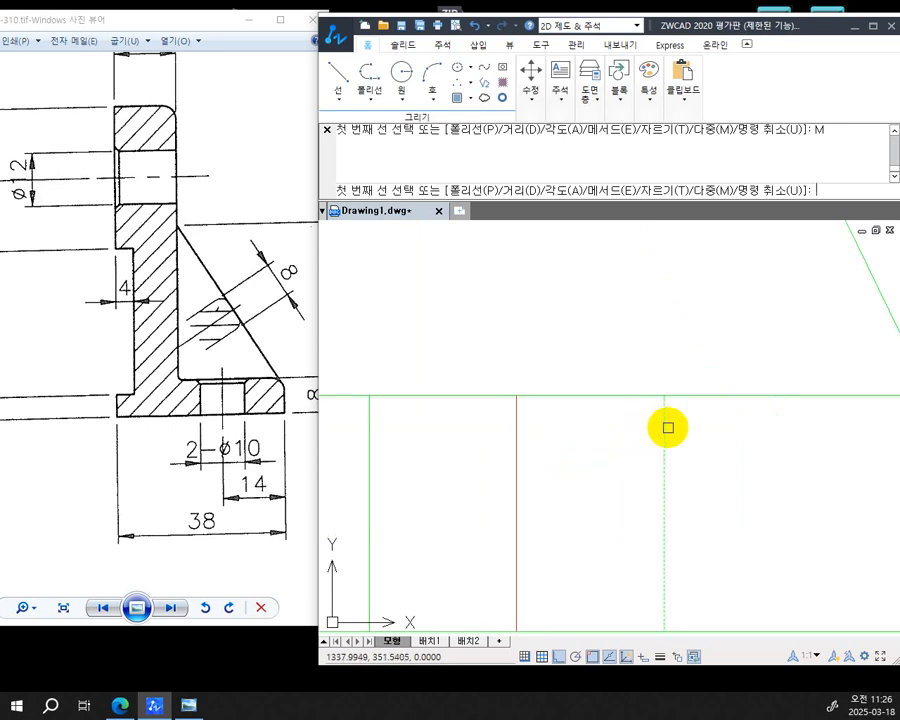
scroll(674, 426, "up", 3)
scroll(680, 366, "down", 4)
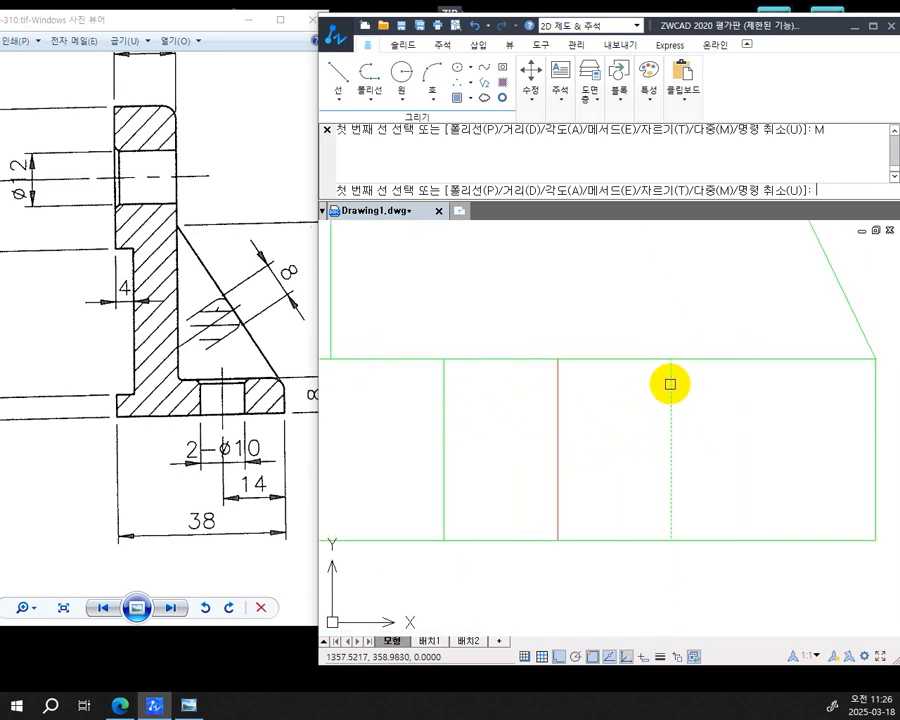
left_click(670, 384)
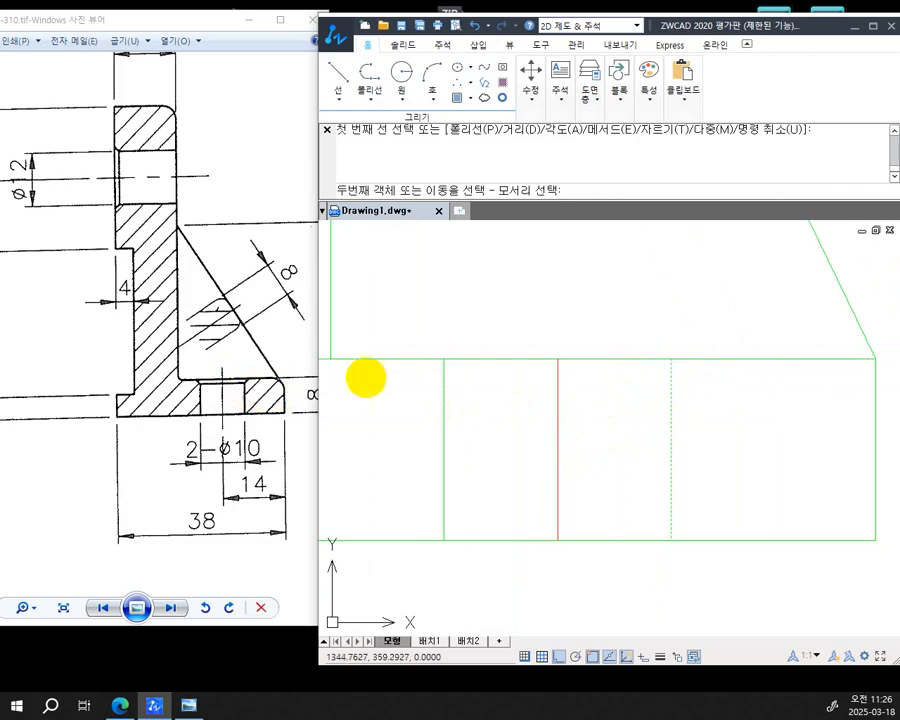
left_click(718, 359)
key("space")
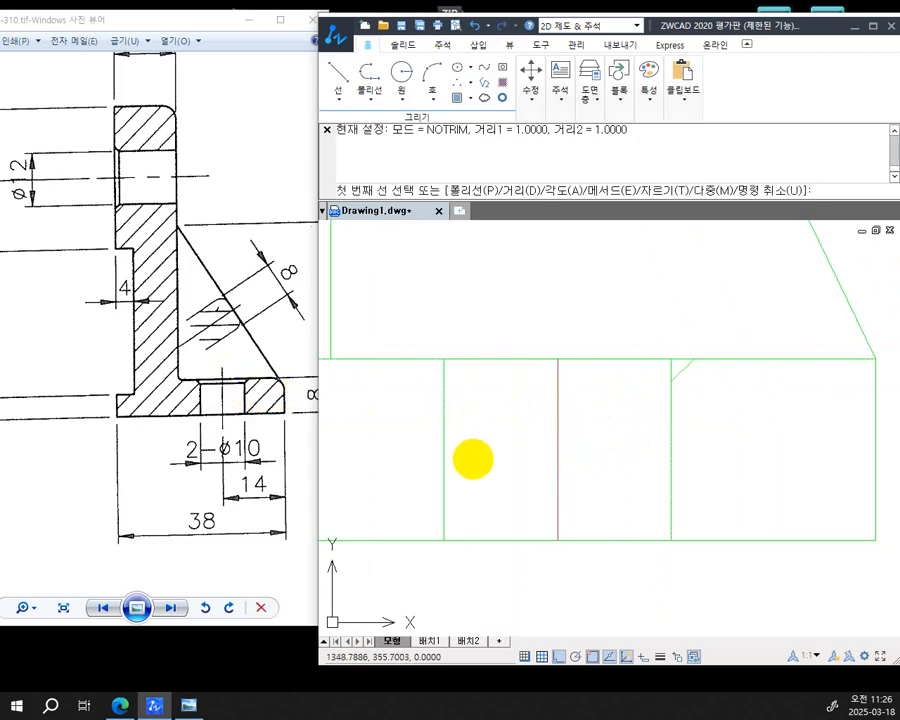
left_click(443, 426)
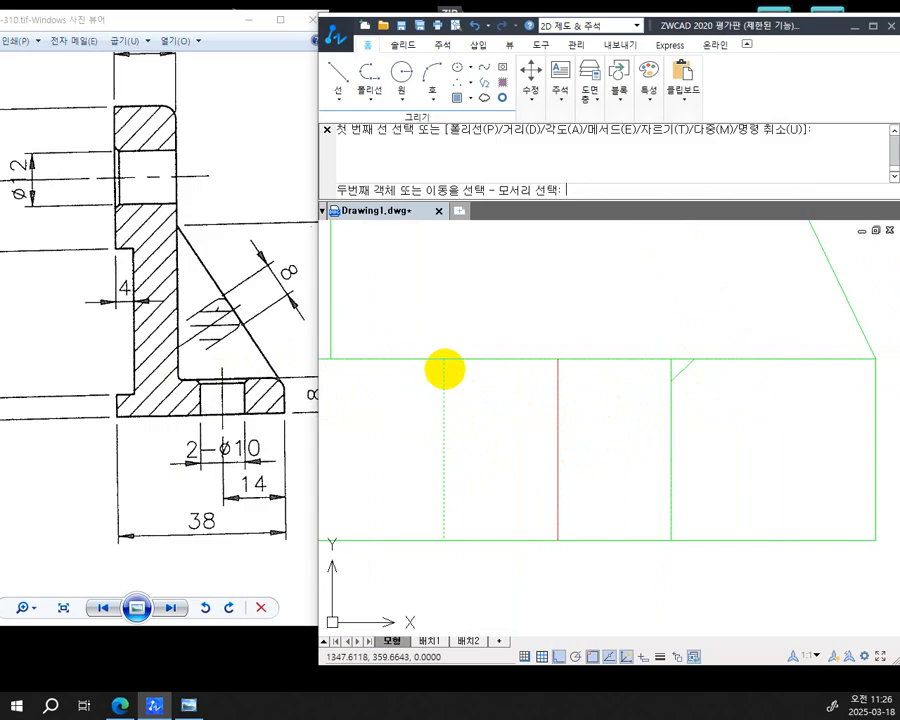
left_click(386, 358)
key("Return")
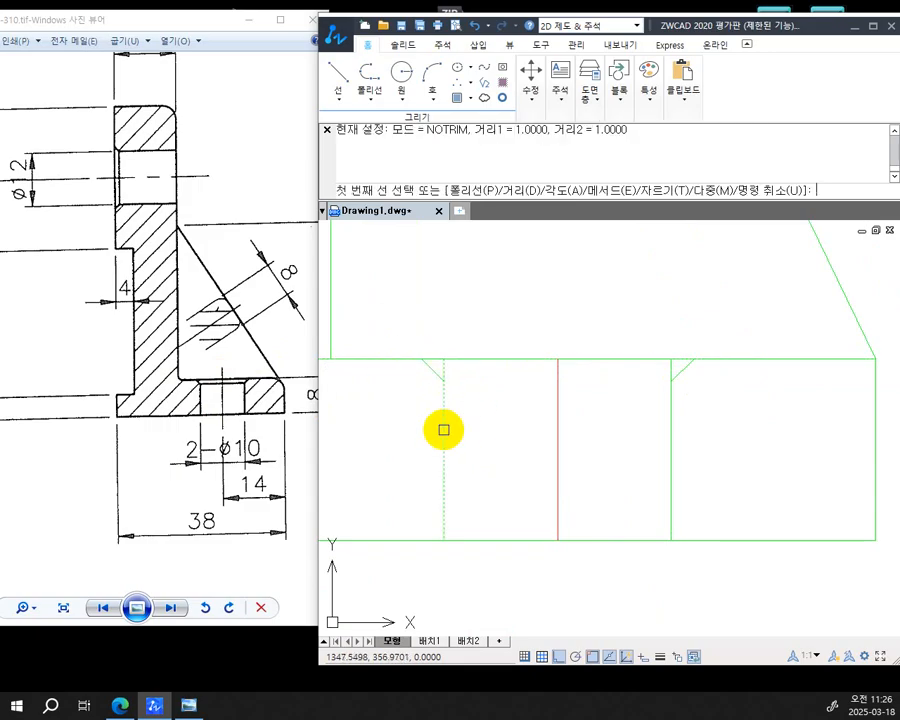
Chamfer both corners of the 12 mm hole at the boss's left face with distances of 1 and 1, without trimming
scroll(444, 430, "down", 6)
middle_click_drag(488, 366, 619, 429)
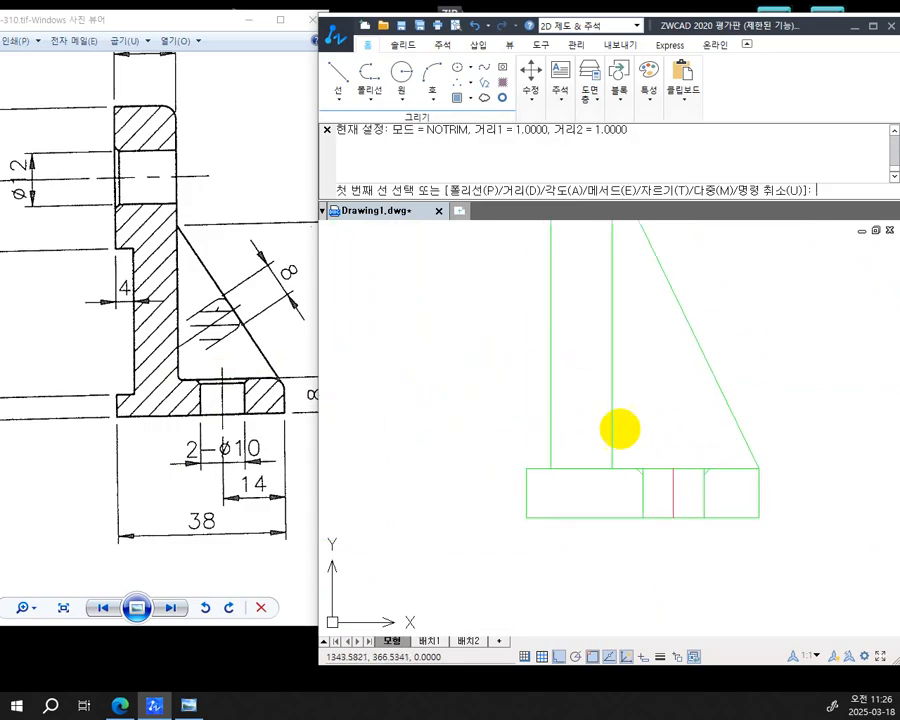
scroll(550, 354, "down", 4)
scroll(582, 482, "up", 7)
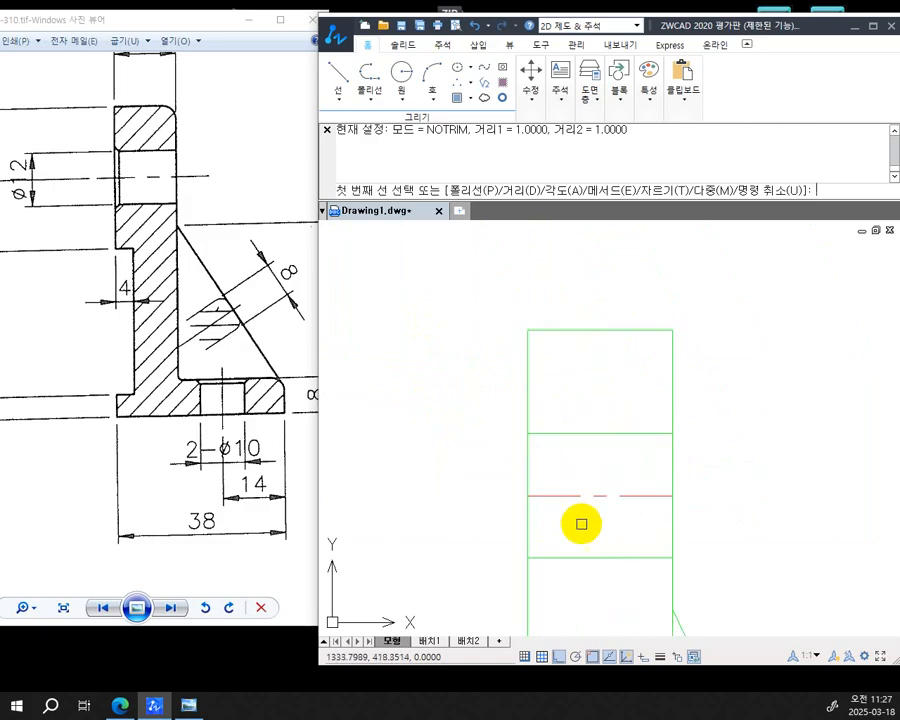
mouse_move(581, 523)
middle_mouse_down()
mouse_move(514, 422)
mouse_move(516, 400)
middle_mouse_up()
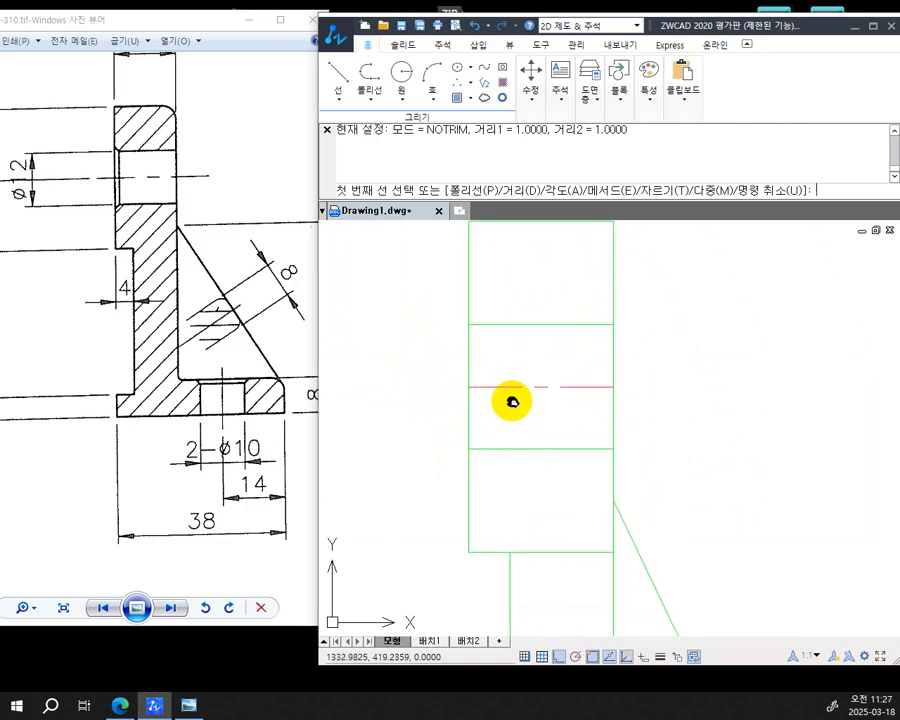
left_click(489, 450)
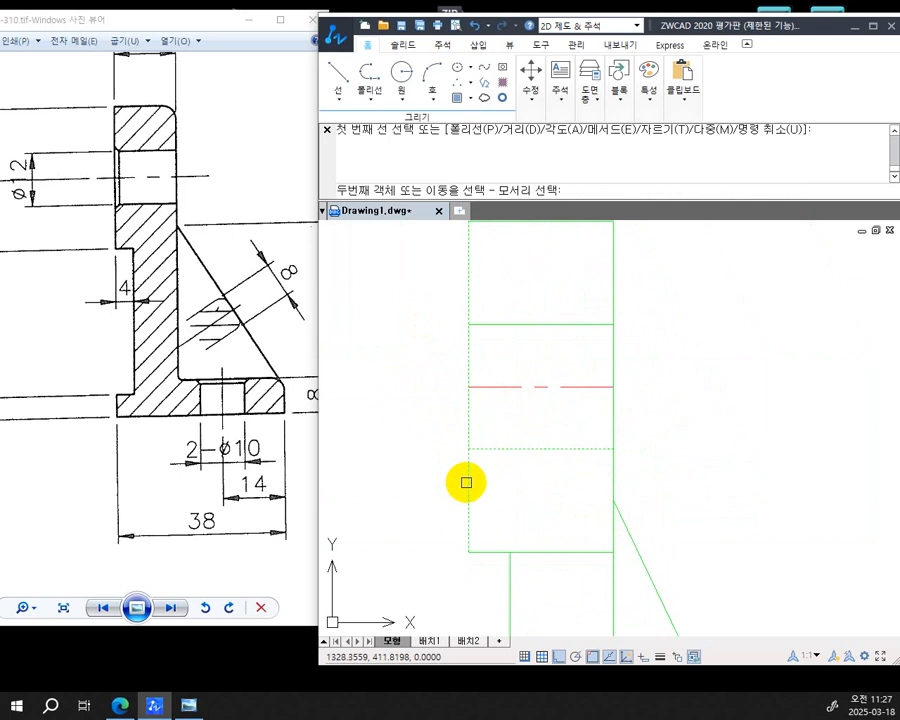
left_click(466, 482)
key("space")
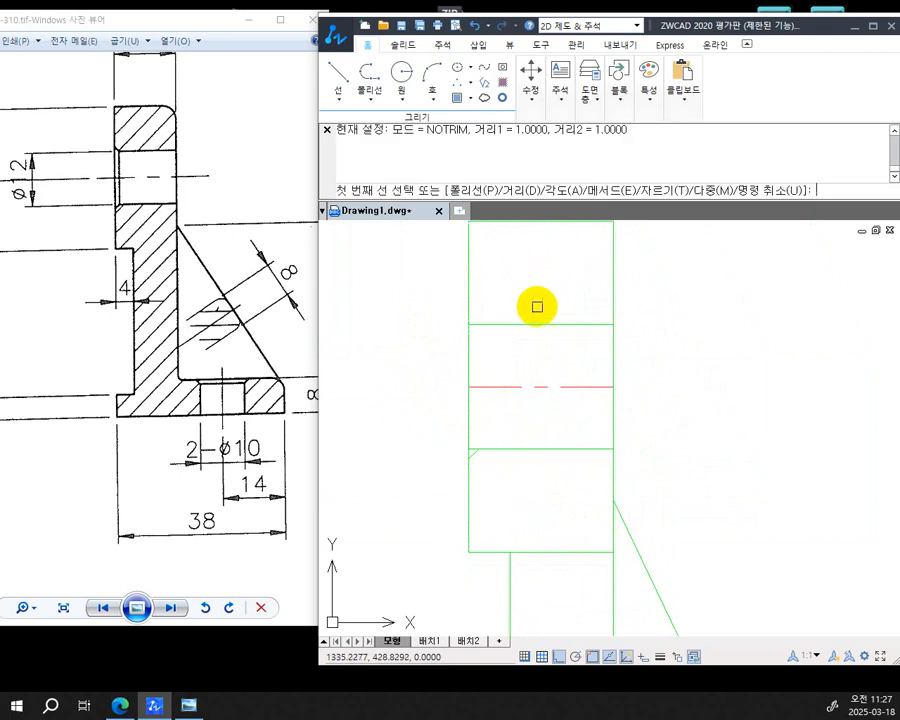
left_click(505, 325)
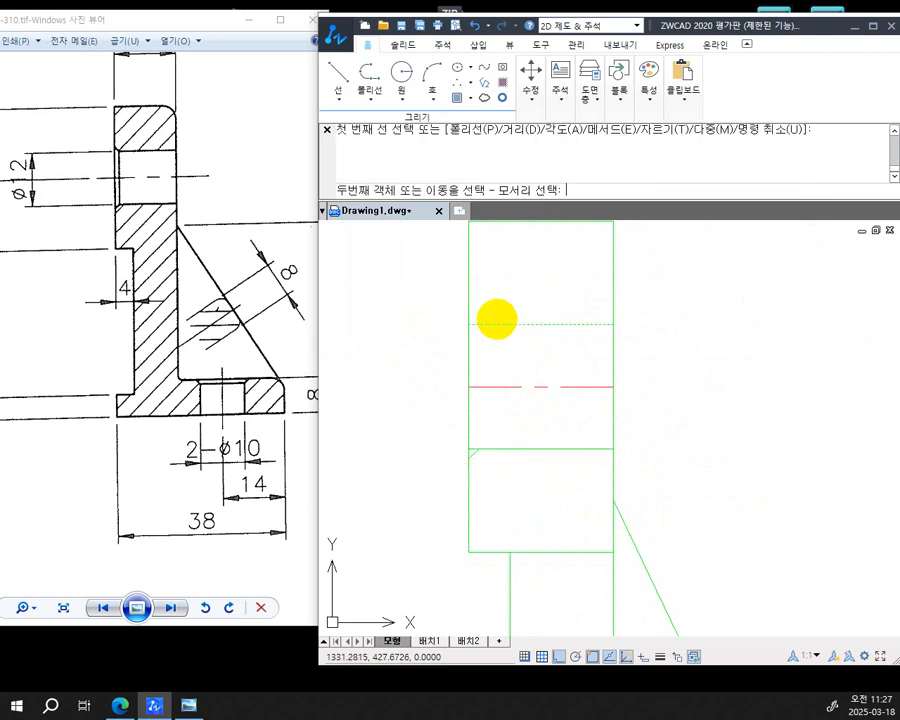
left_click(464, 266)
key("space")
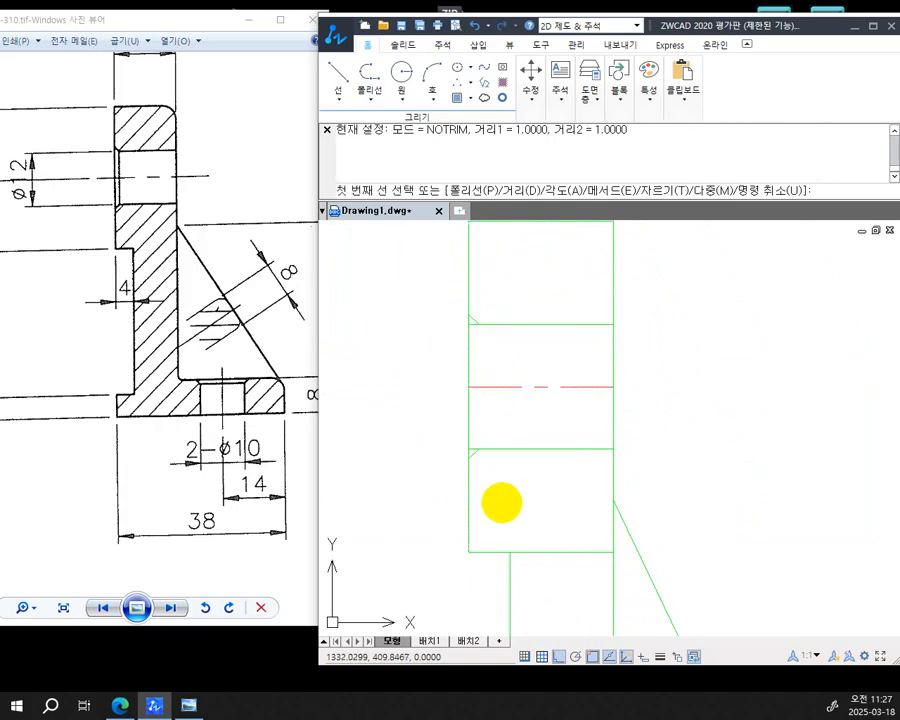
key("Escape")
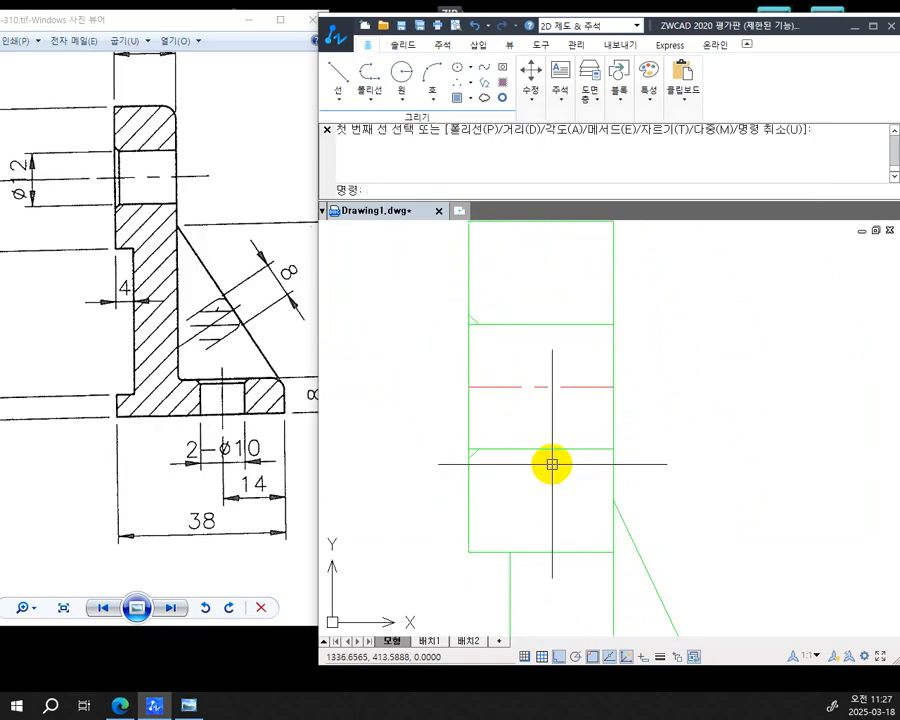
Draw a vertical line joining the inner ends of the 12 mm hole's two chamfers
type("L")
key("space")
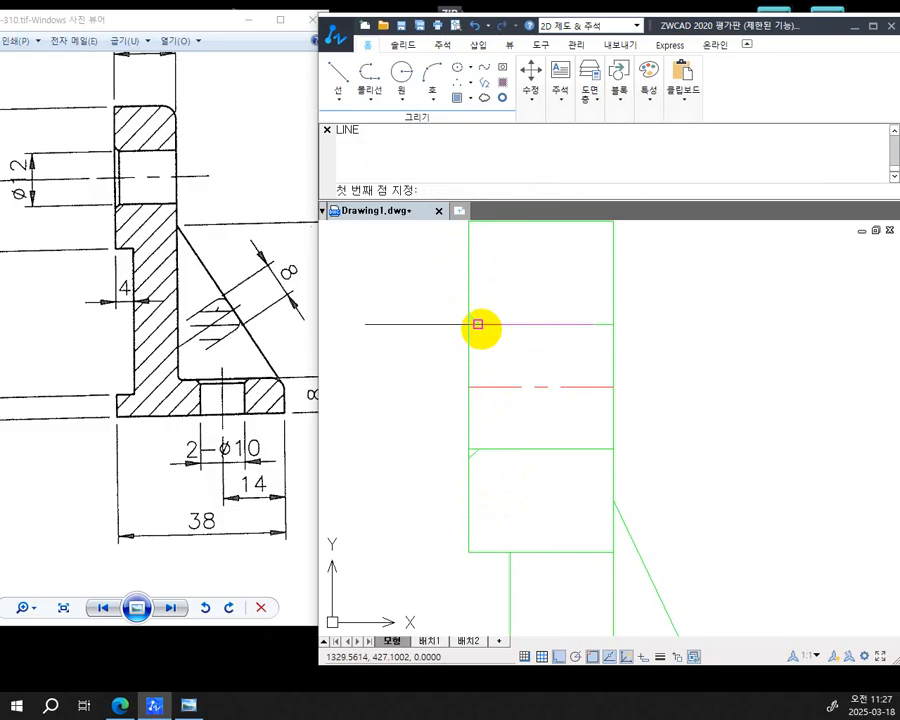
left_click(478, 323)
left_click(478, 446)
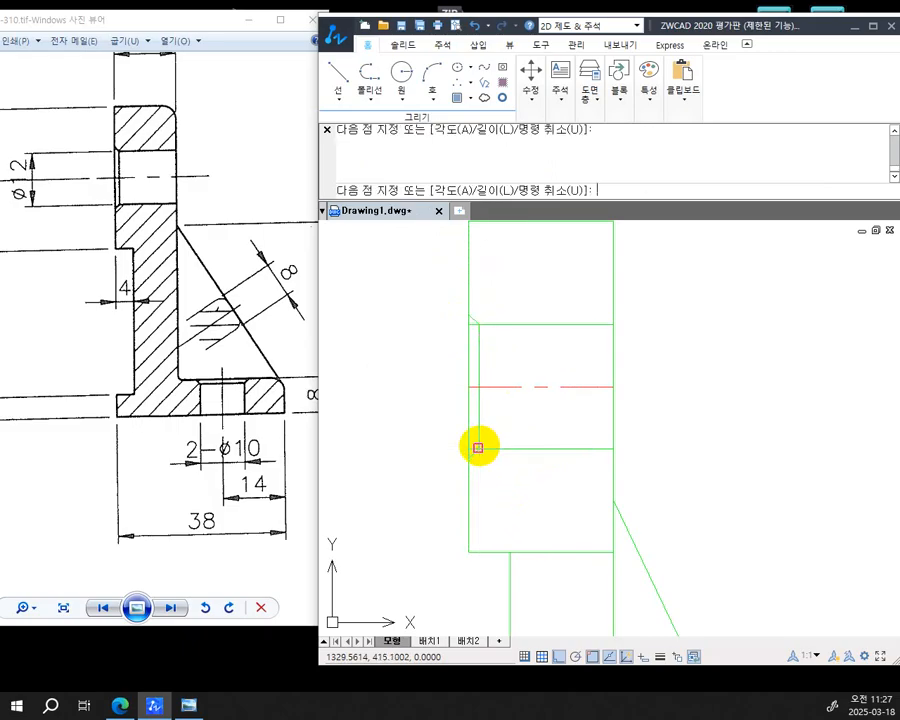
key("space")
Draw a horizontal line joining the lower ends of the flange hole's two chamfers
middle_click_drag(655, 502, 518, 390)
scroll(585, 474, "down", 2)
middle_click_drag(603, 528, 526, 335)
scroll(508, 538, "up", 4)
key("space")
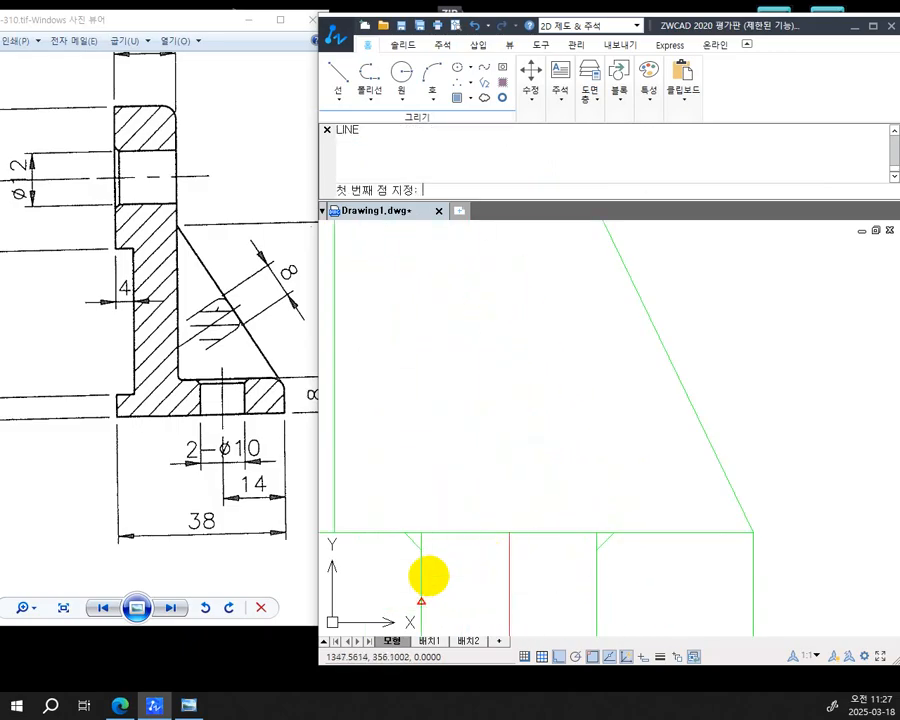
left_click(421, 535)
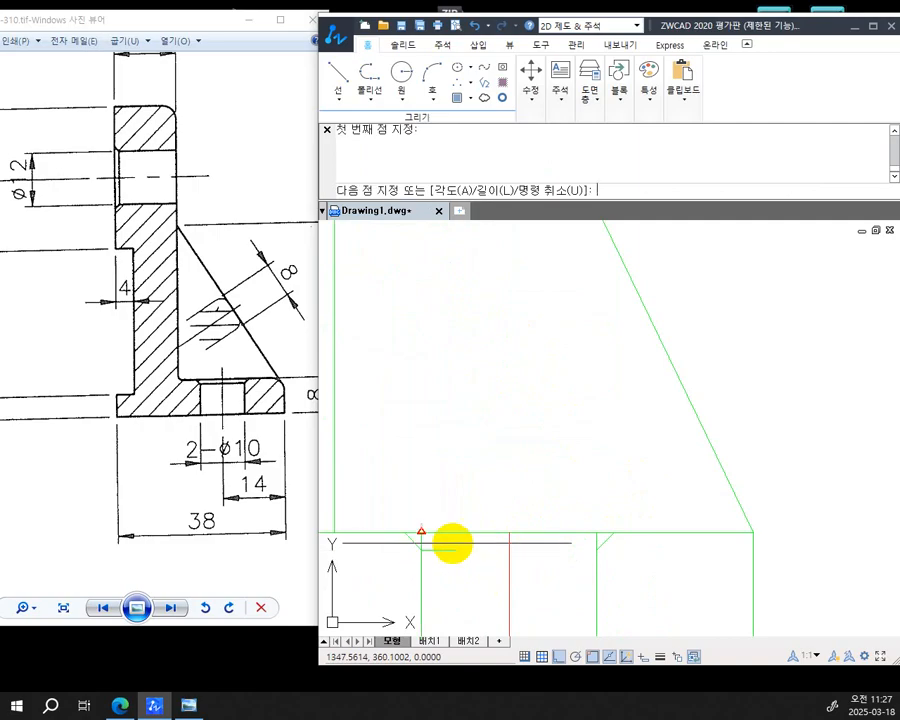
left_click(595, 549)
key("Escape")
Trim the flange hole's two vertical edges above the chamfer line, using all objects as cutting edges
scroll(518, 554, "up", 4)
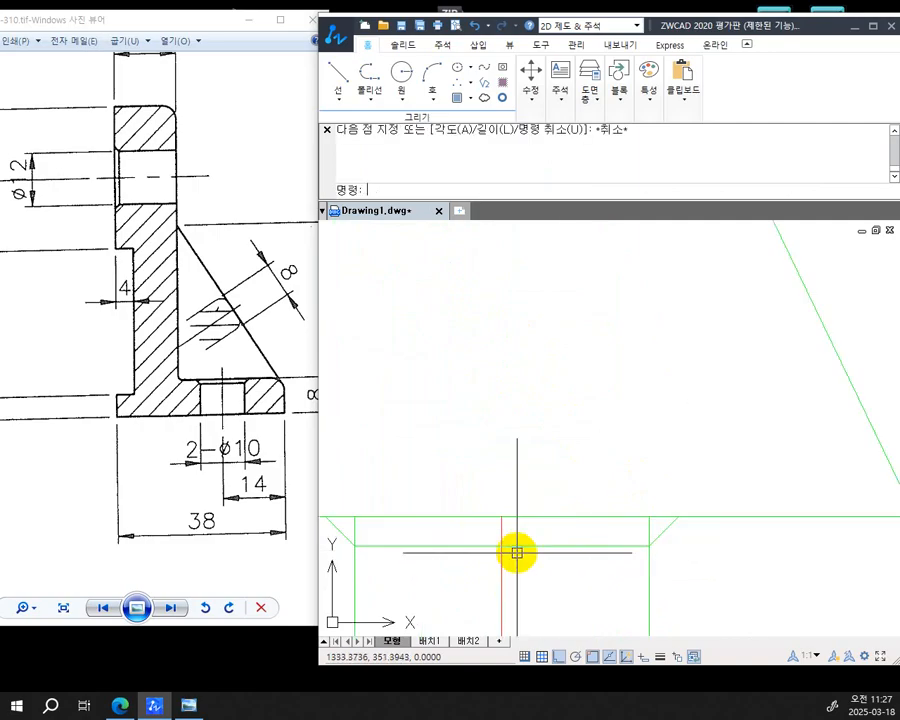
mouse_move(572, 523)
middle_mouse_down()
mouse_move(646, 490)
mouse_move(645, 464)
middle_mouse_up()
scroll(645, 464, "down", 3)
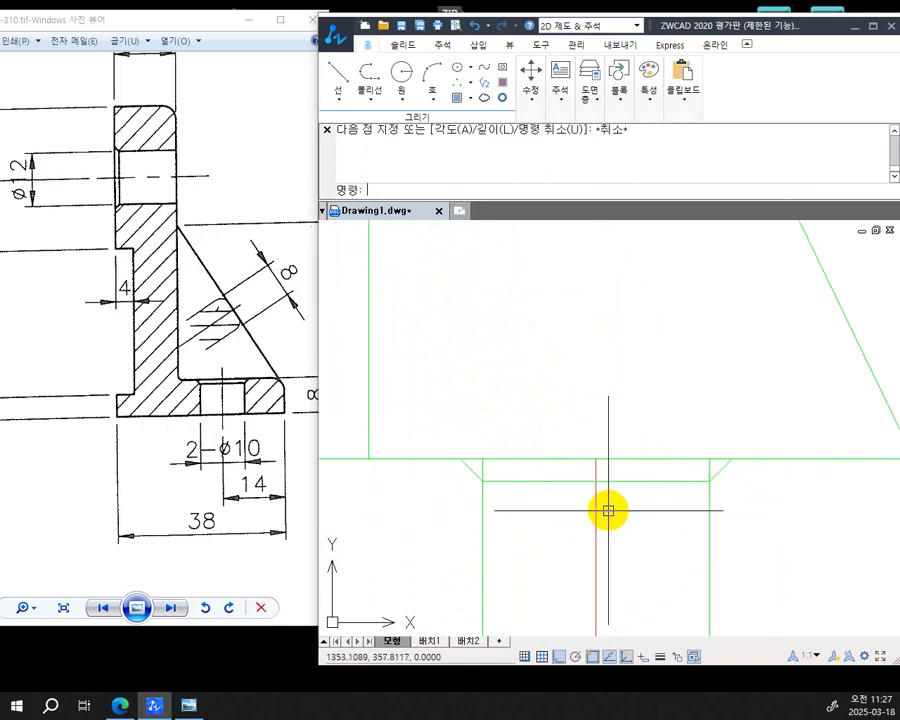
type("TR")
key("Return")
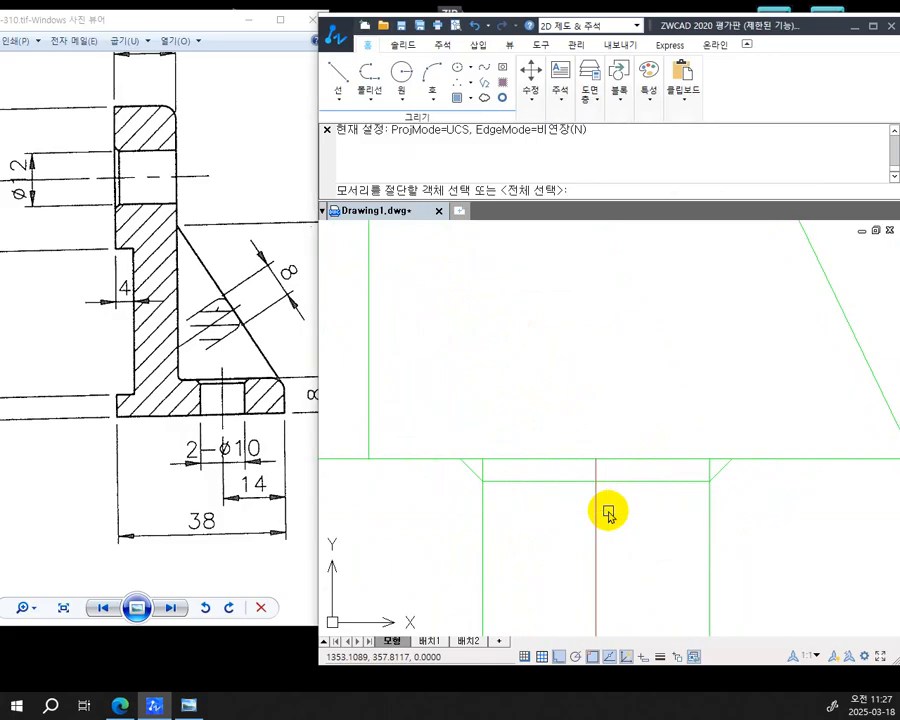
key("Return")
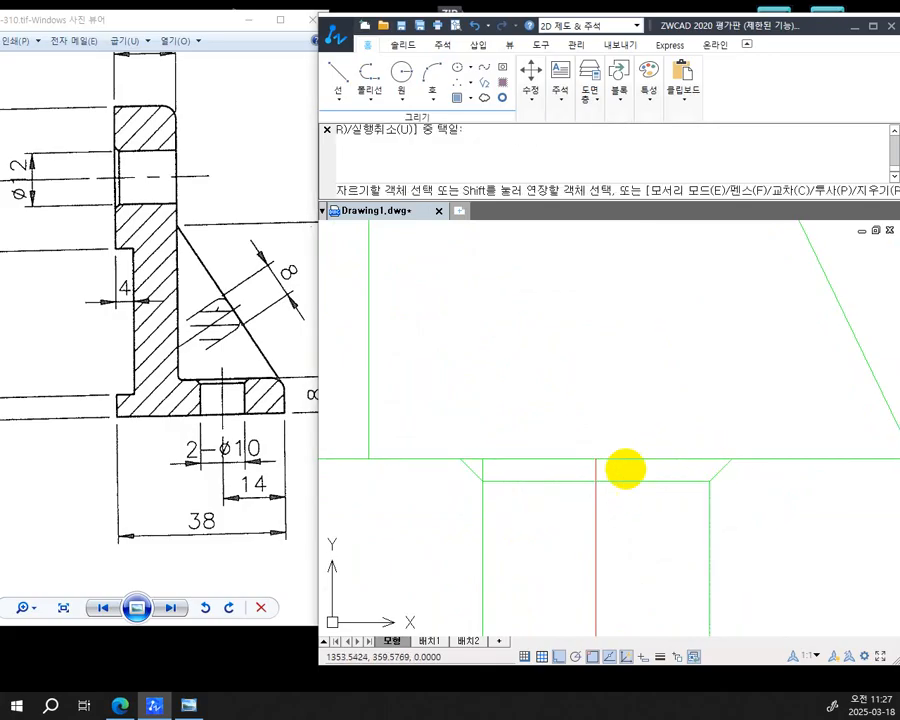
scroll(485, 462, "down", 6)
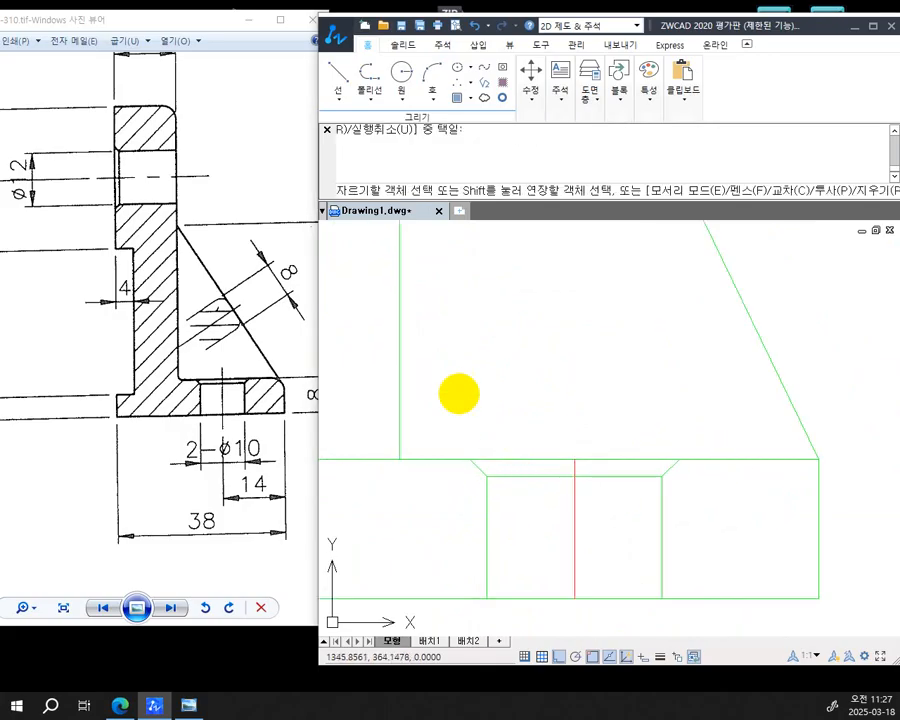
Trim the 12 mm hole's two horizontal edges between the chamfer line and the boss's left face
middle_click_drag(408, 362, 558, 581)
scroll(545, 326, "up", 5)
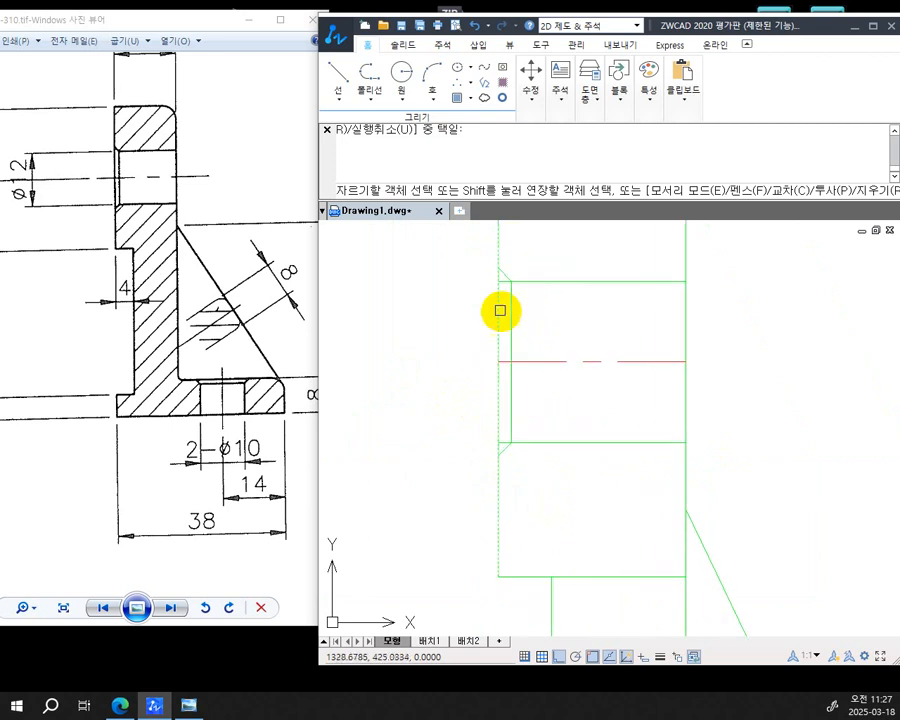
scroll(550, 420, "down", 3)
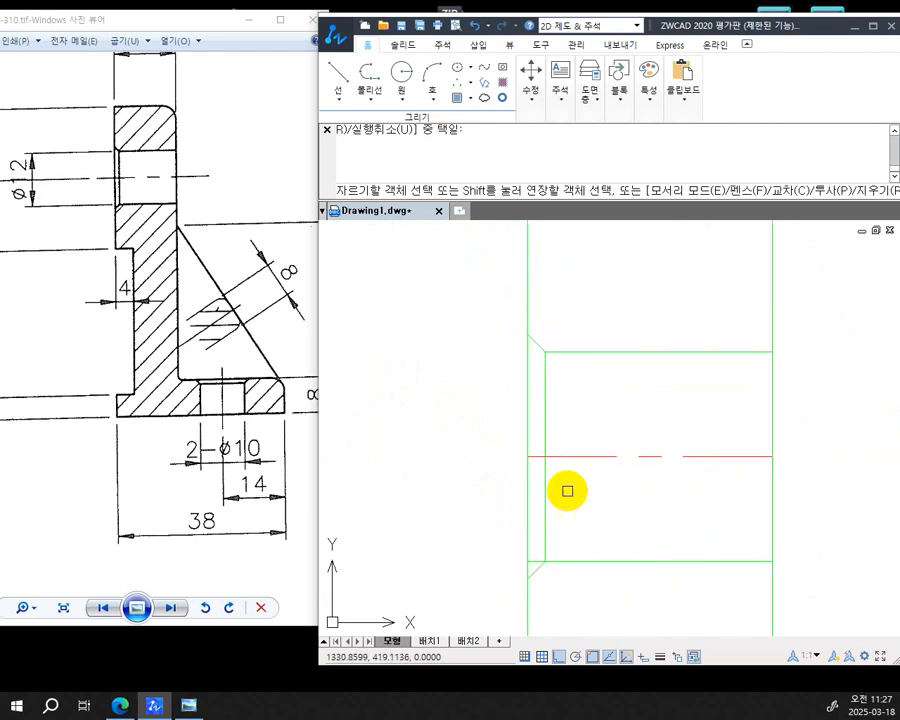
middle_click_drag(566, 486, 516, 444)
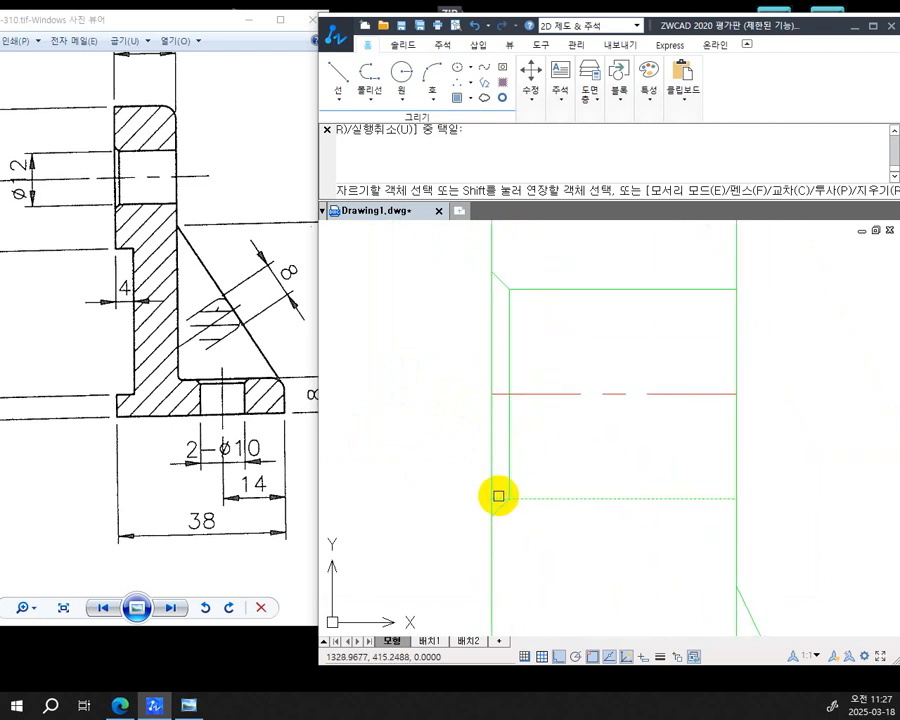
scroll(560, 525, "down", 2)
middle_click_drag(578, 542, 526, 388)
scroll(550, 493, "down", 3)
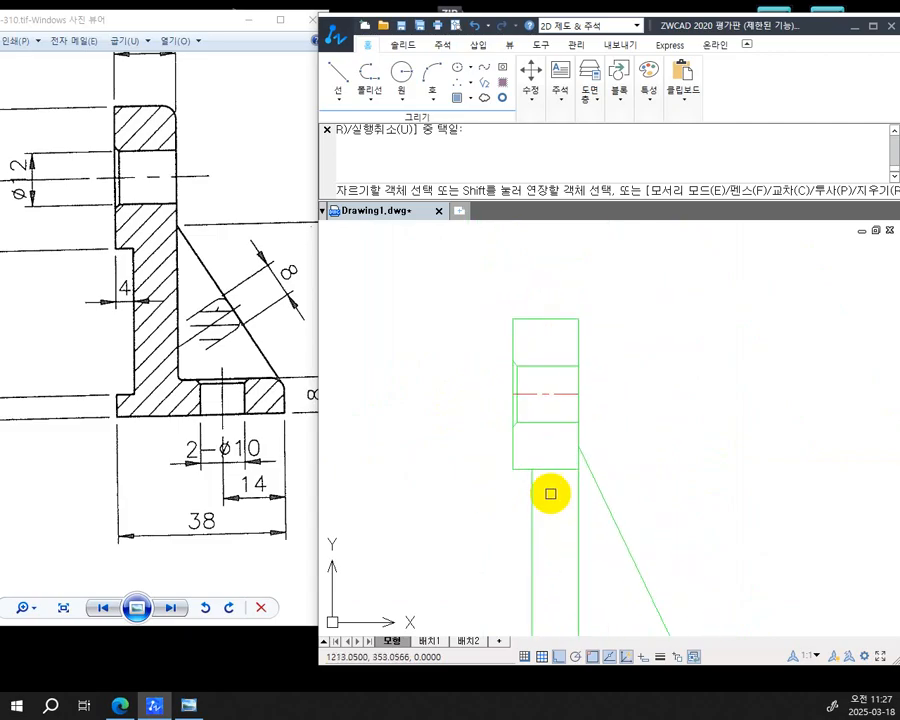
Stretch the top edge of the base's left step 3 mm downward, together with the web's adjoining left edge
scroll(550, 493, "down", 1)
middle_click_drag(557, 514, 577, 374)
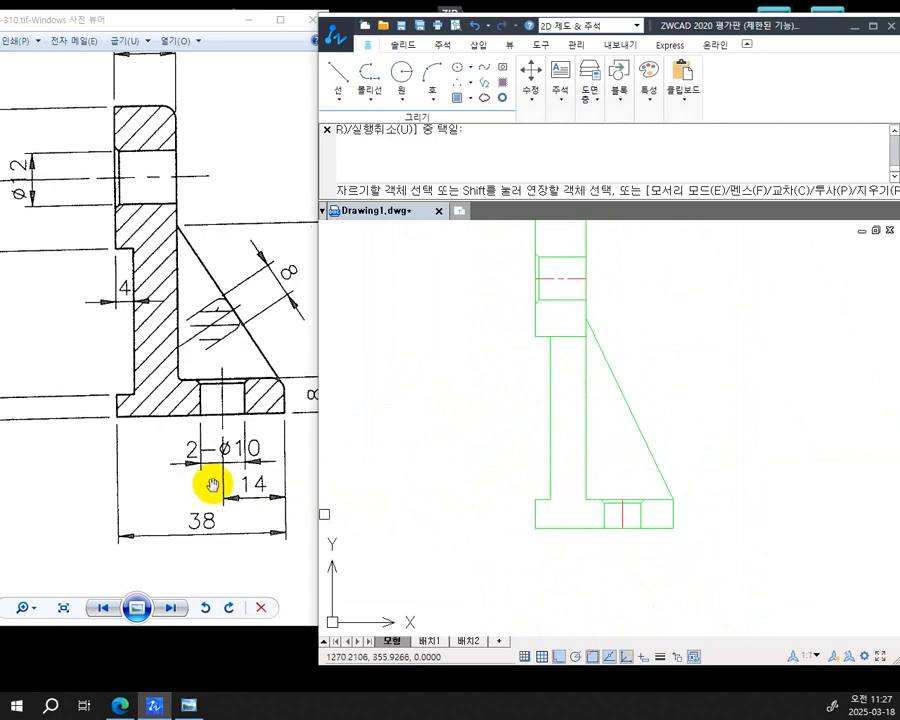
mouse_move(116, 428)
left_mouse_down()
mouse_move(261, 416)
mouse_move(141, 390)
mouse_move(207, 382)
left_mouse_up()
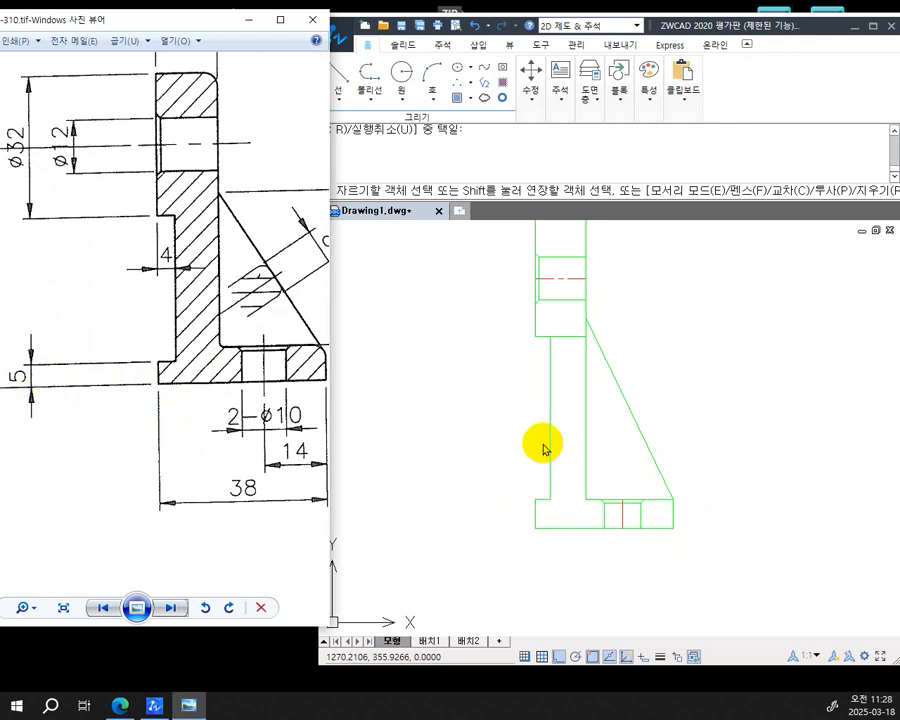
left_click(552, 504)
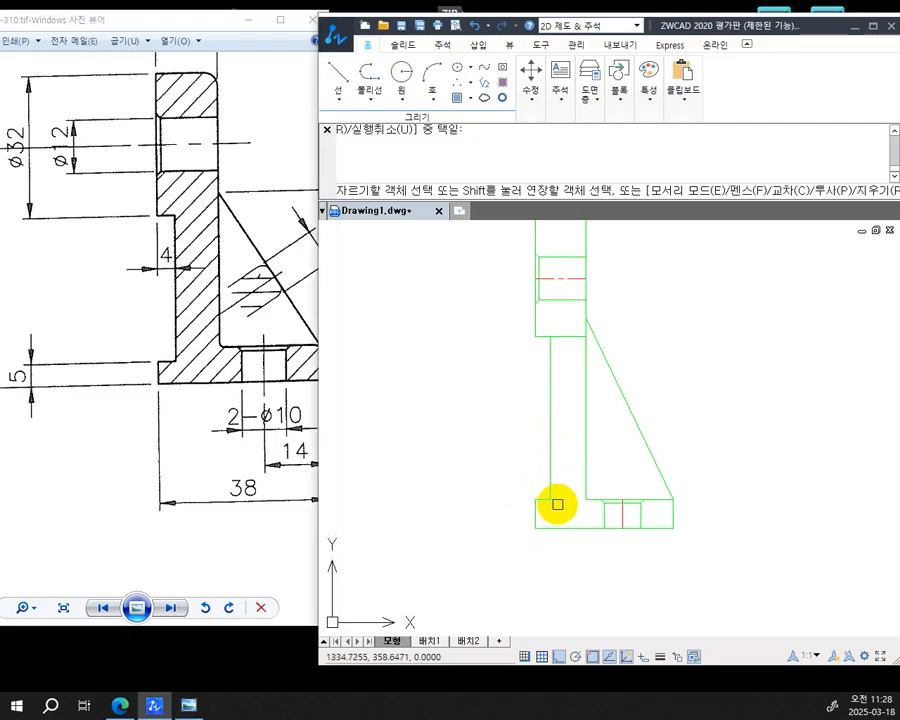
scroll(556, 508, "up", 3)
key("Escape")
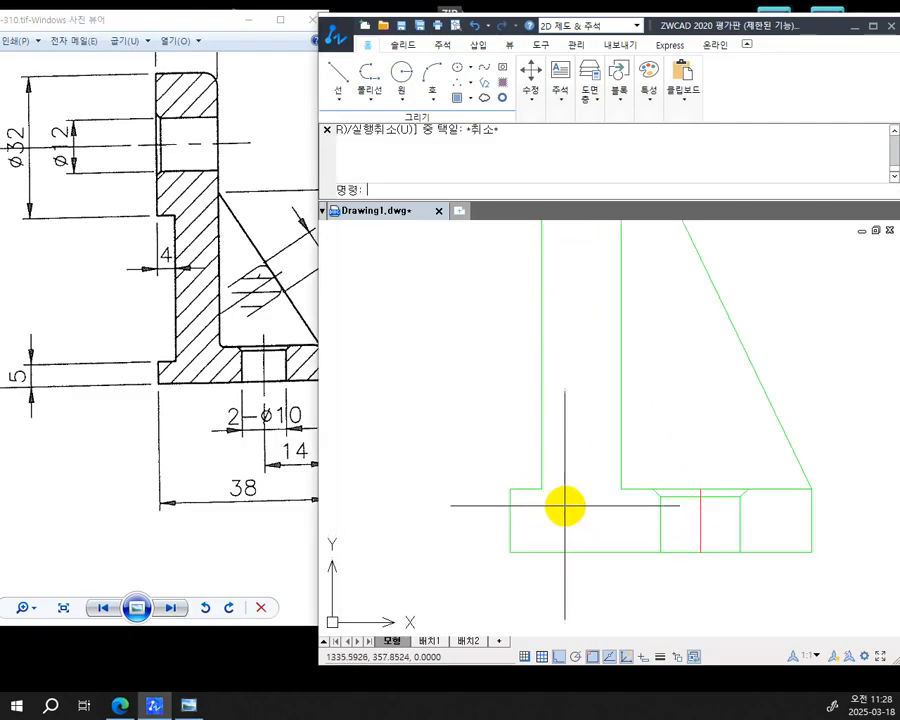
type("s")
key("Return")
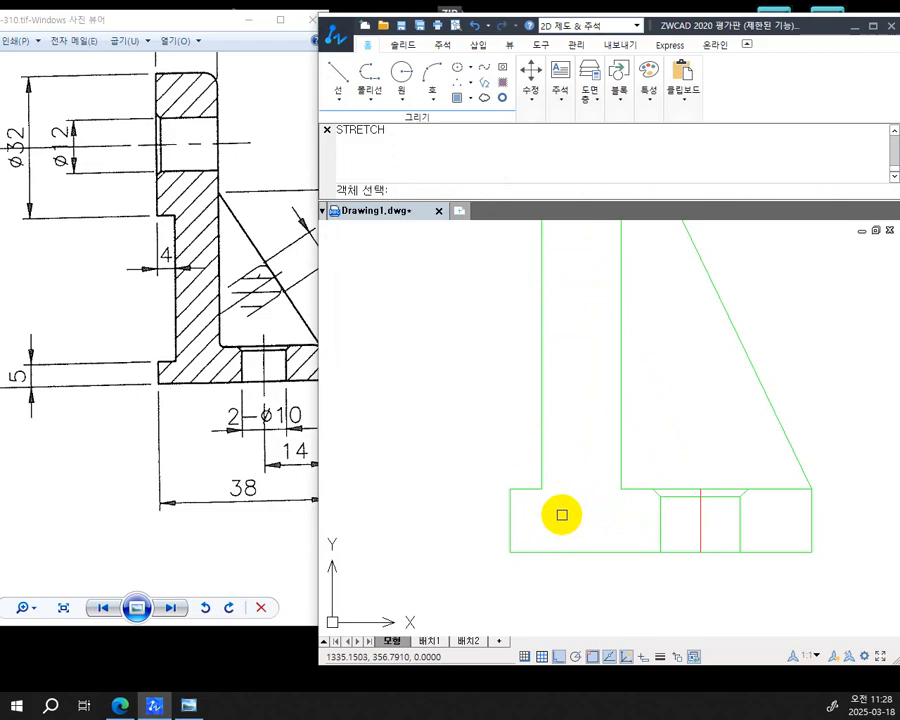
left_click(562, 513)
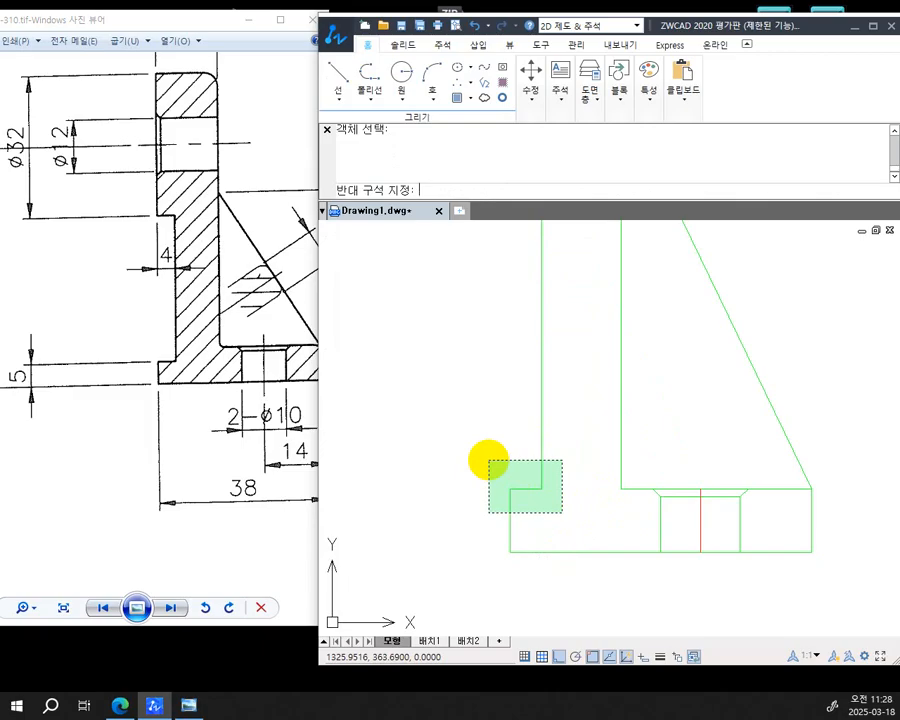
left_click(489, 461)
key("Return")
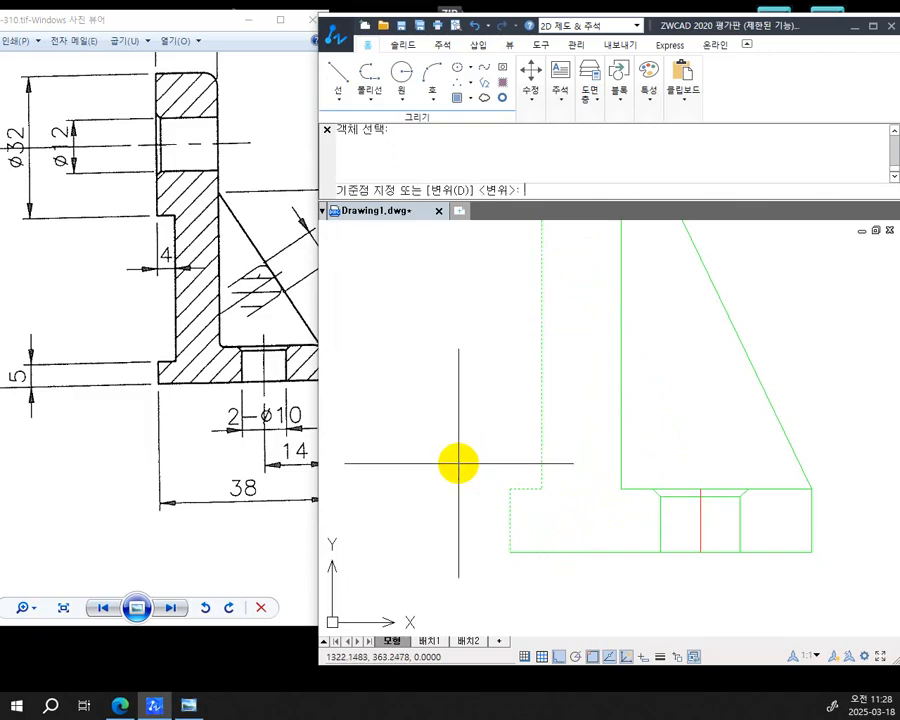
left_click(509, 488)
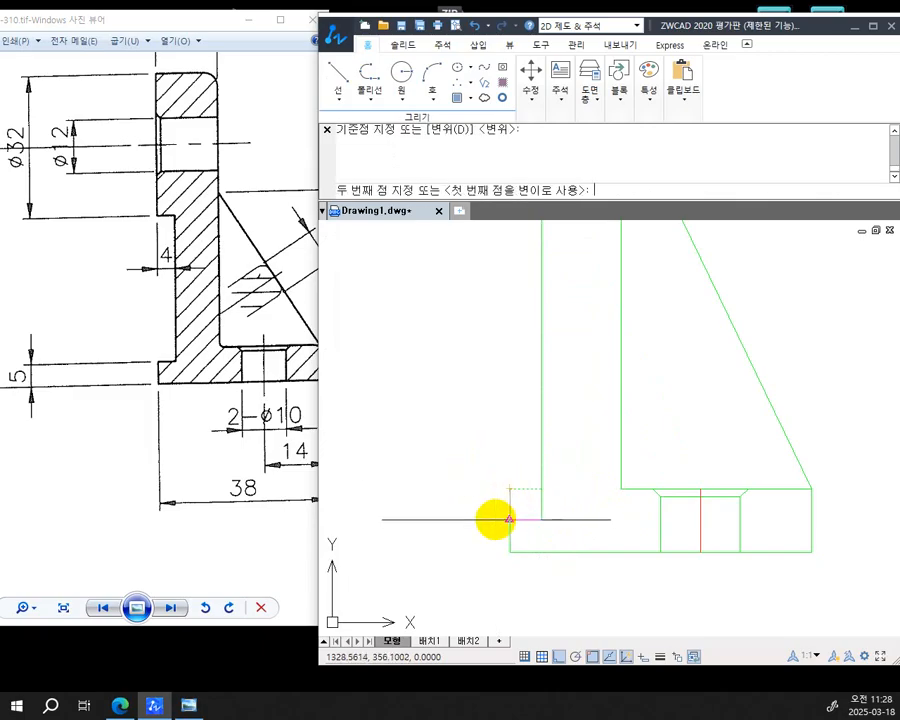
type("3")
key("Return")
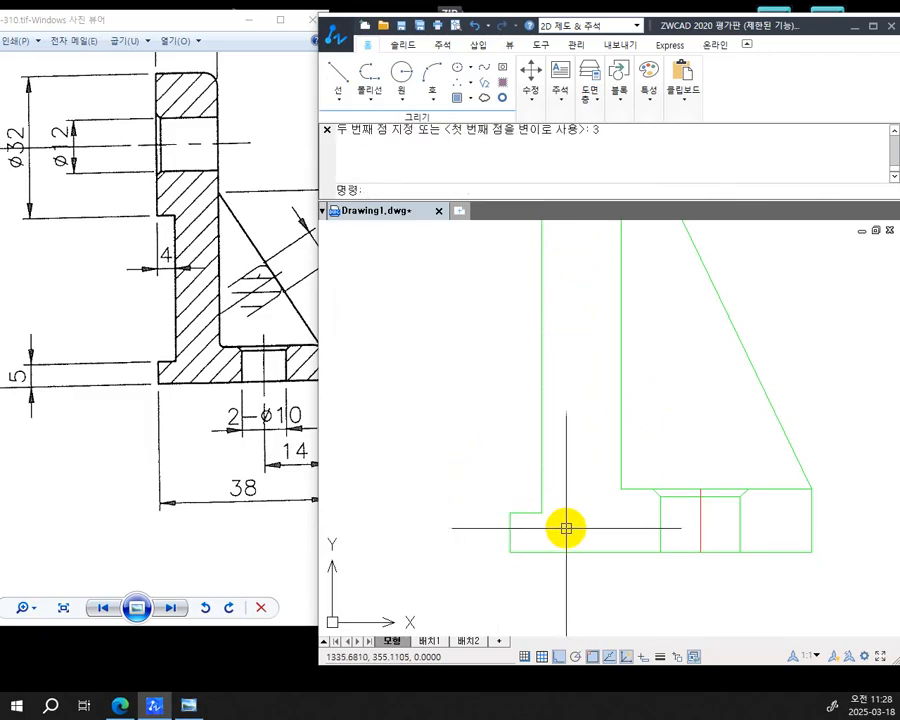
Examine the reference sheet's section view of the housing, especially its rounded corners and flange end
scroll(581, 523, "down", 2)
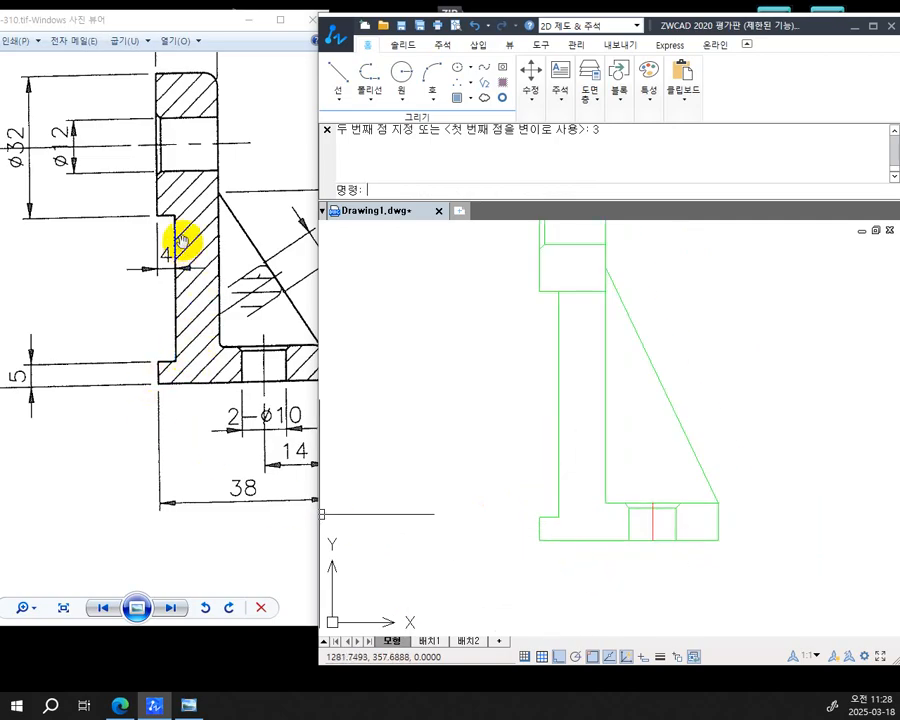
left_click_drag(181, 241, 156, 352)
scroll(156, 352, "down", 3)
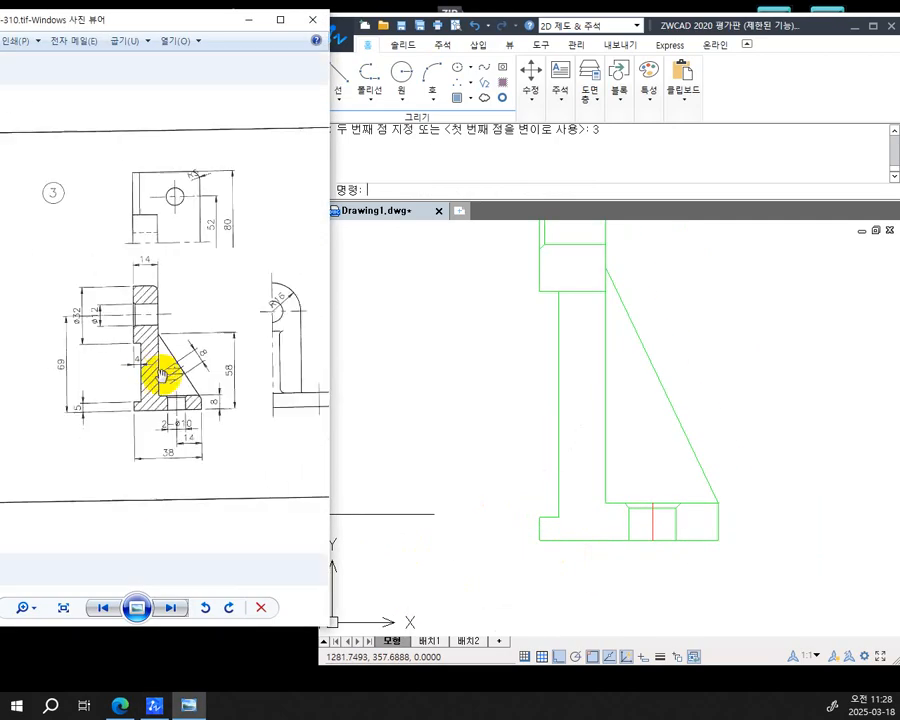
scroll(171, 395, "up", 3)
scroll(176, 422, "up", 3)
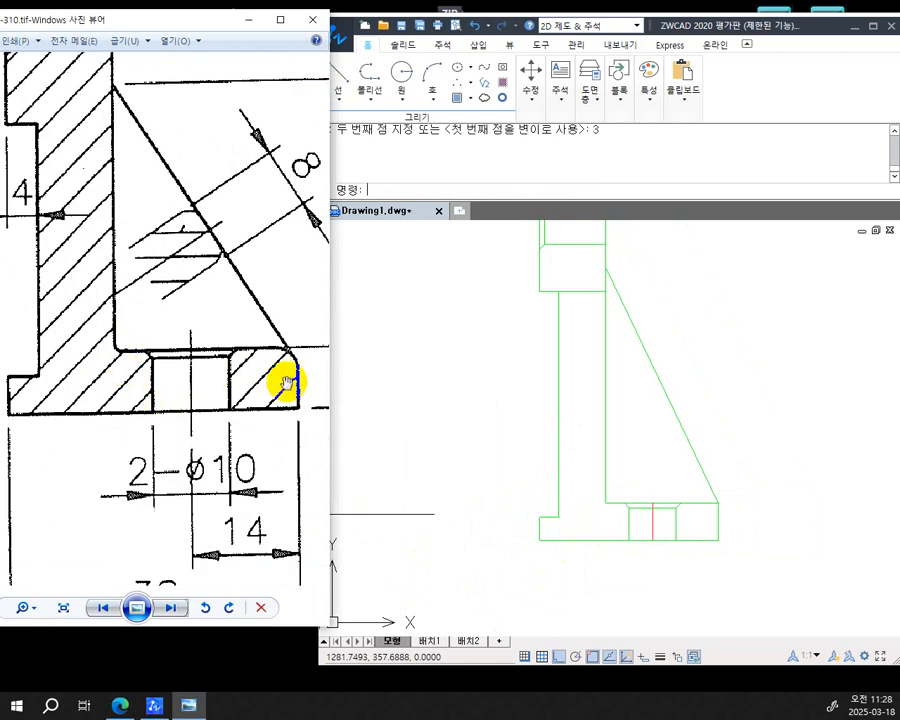
scroll(286, 383, "down", 2)
scroll(191, 365, "down", 2)
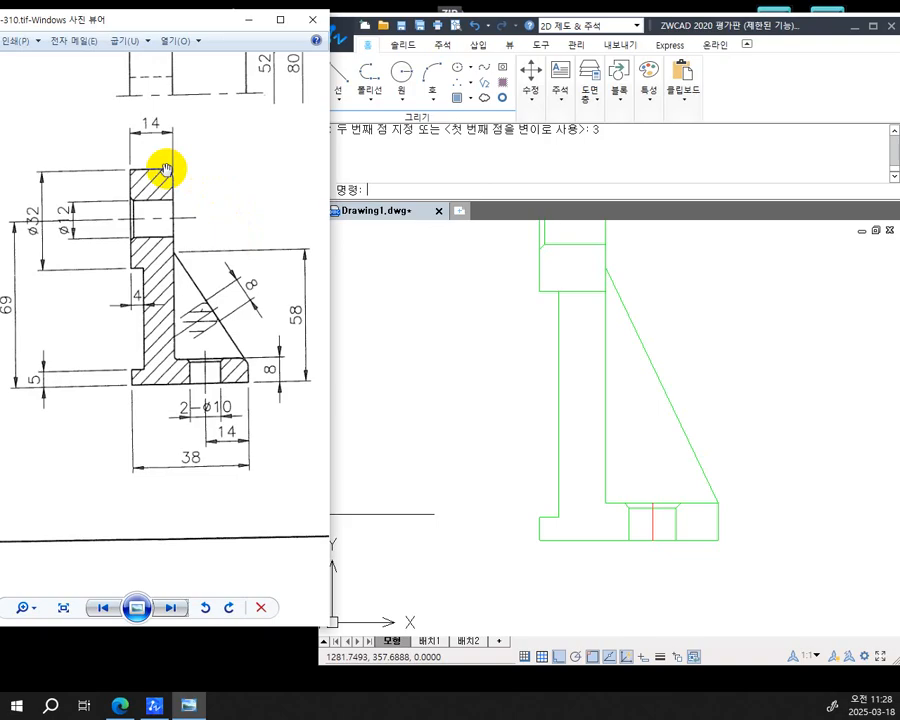
left_click_drag(242, 452, 106, 416)
scroll(172, 432, "down", 2)
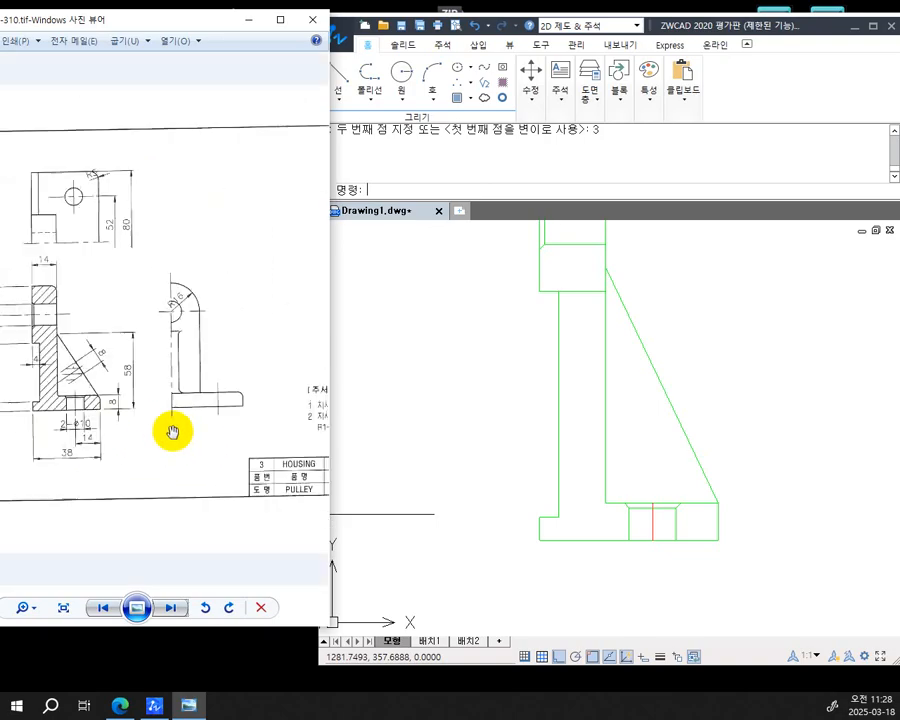
Read the reference sheet's notes on unspecified chamfers and rounds, and check which section-view corners are rounded
scroll(172, 432, "down", 1)
left_click_drag(227, 426, 152, 434)
scroll(231, 406, "up", 5)
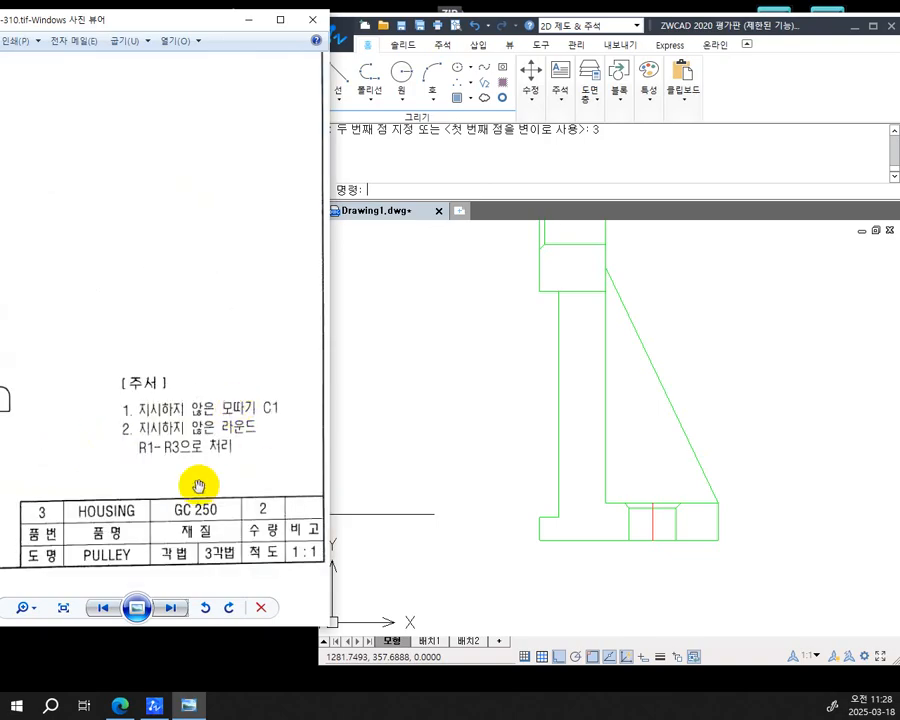
scroll(196, 484, "up", 3)
scroll(80, 422, "up", 2)
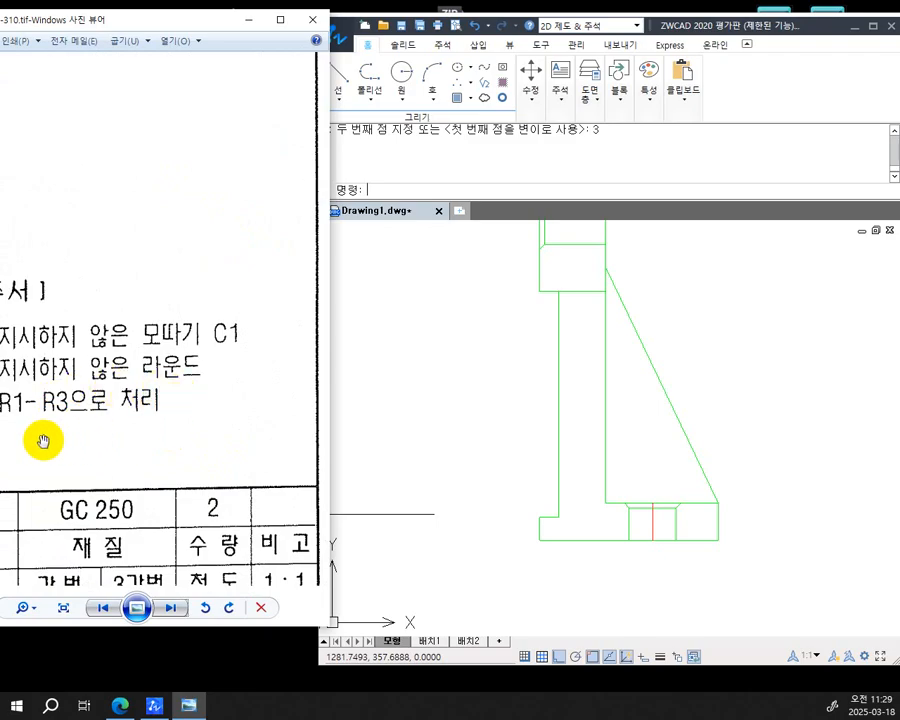
scroll(42, 440, "down", 1)
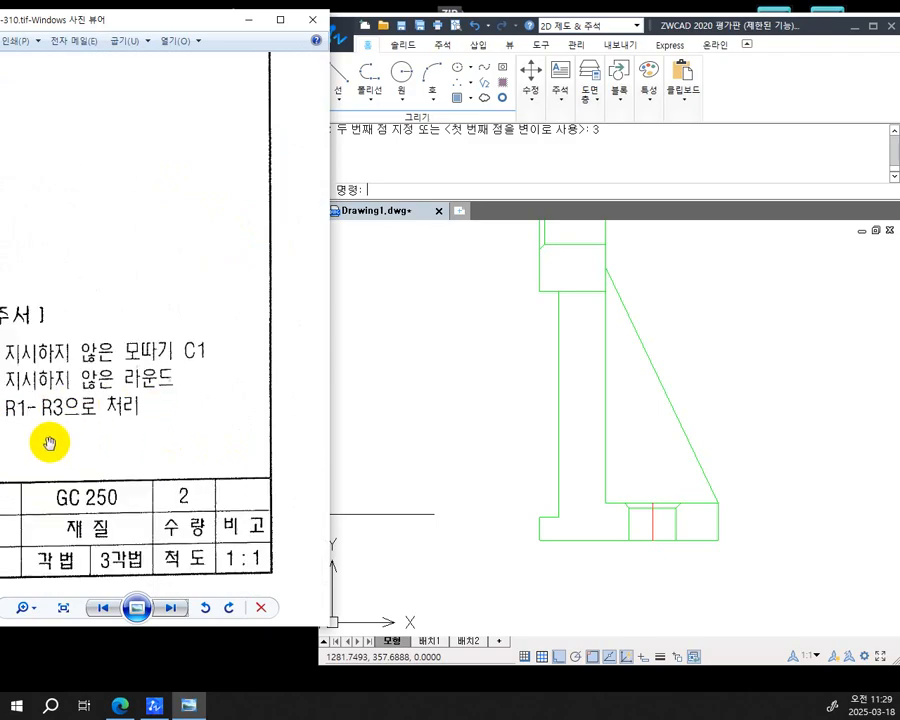
scroll(52, 445, "down", 5)
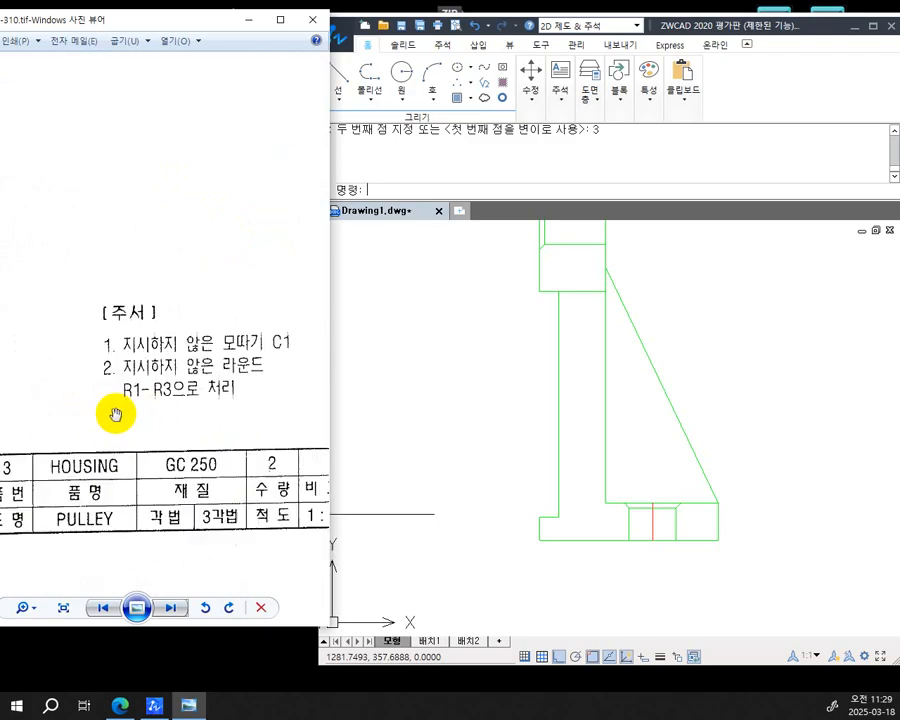
scroll(183, 410, "up", 8)
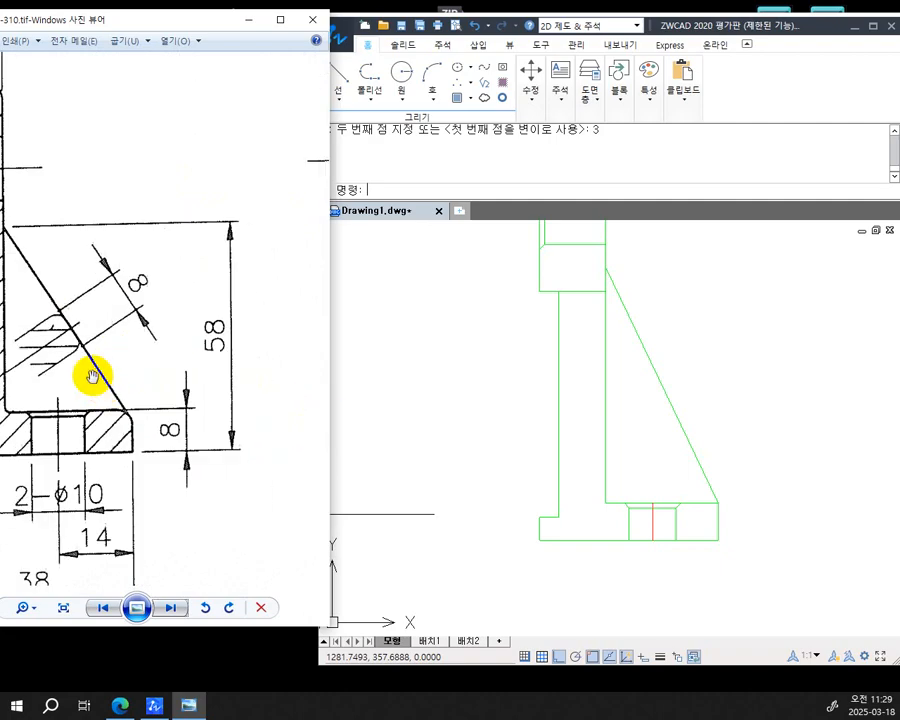
left_click_drag(90, 342, 257, 422)
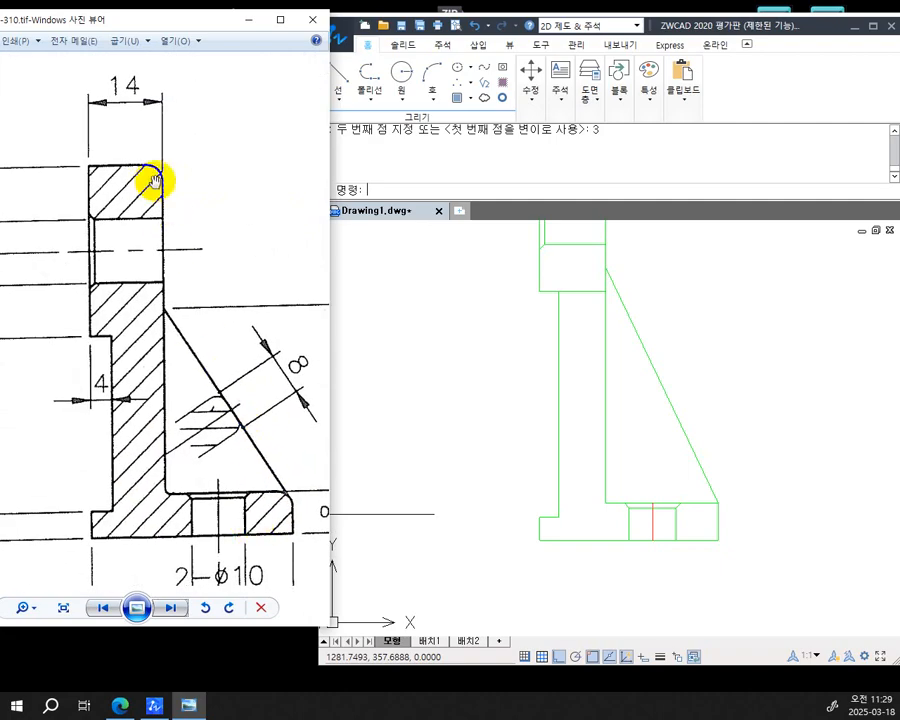
left_click_drag(251, 514, 165, 432)
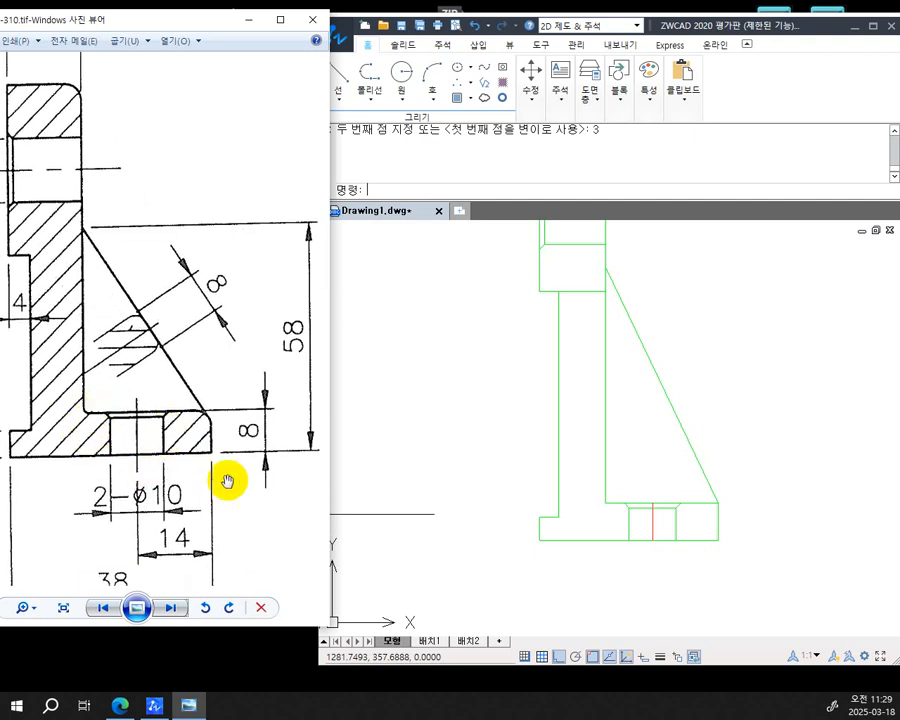
Fillet the boss's upper right corner with a 3 mm radius, with the Fillet command switched to trim mode
left_click(763, 459)
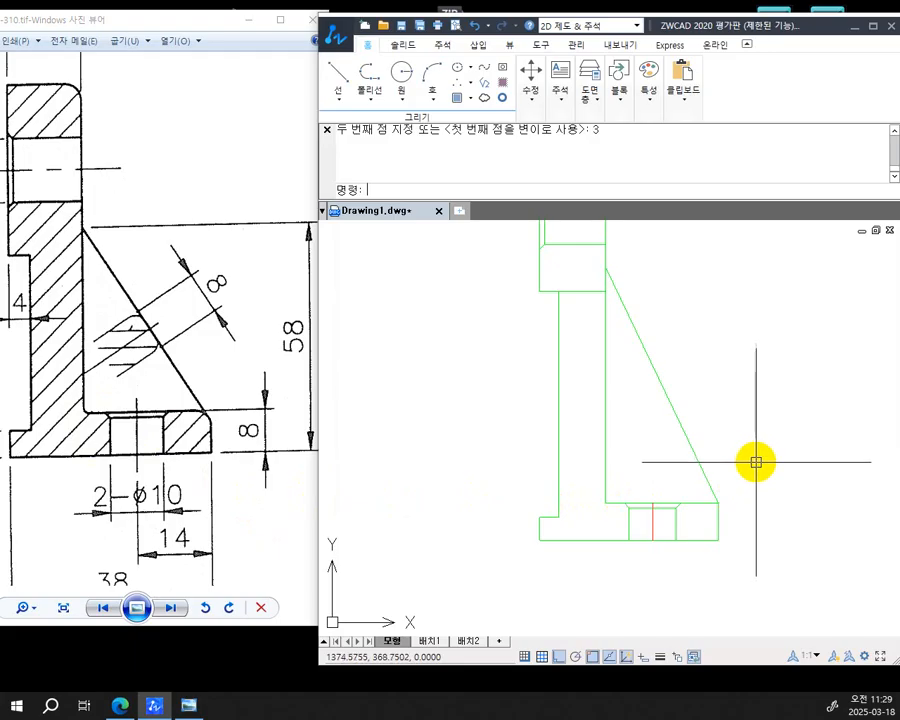
mouse_move(721, 436)
middle_mouse_down()
mouse_move(685, 416)
mouse_move(646, 491)
middle_mouse_up()
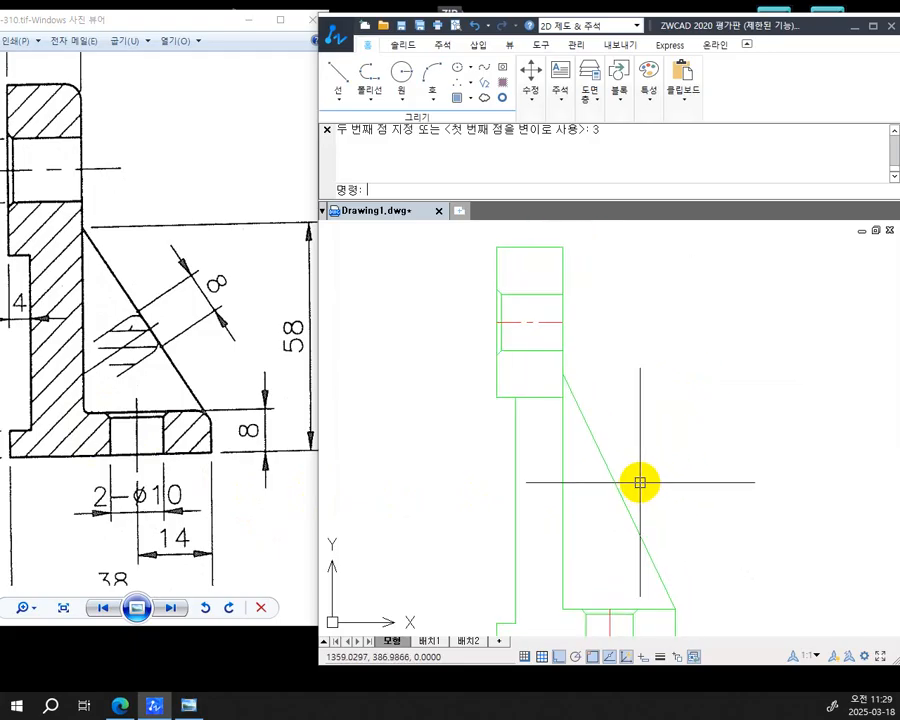
type("r")
key("Return")
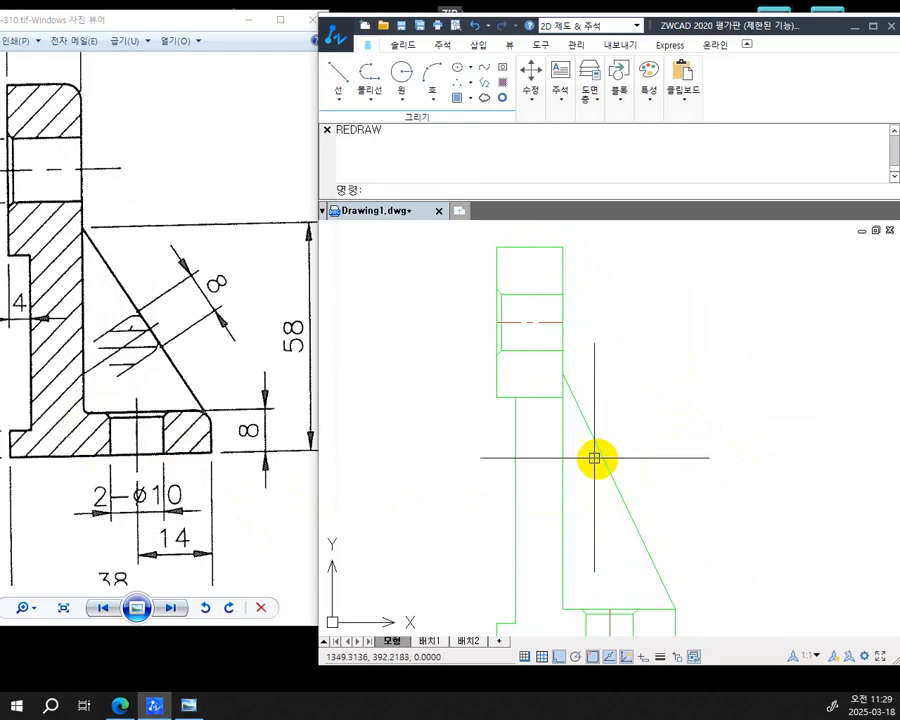
type("f")
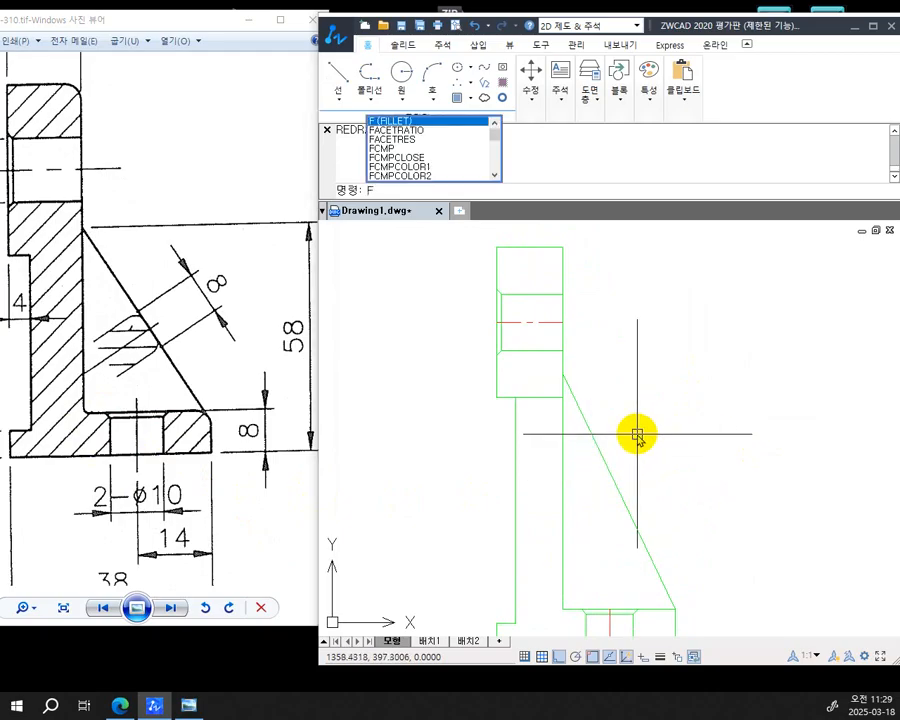
key("Return")
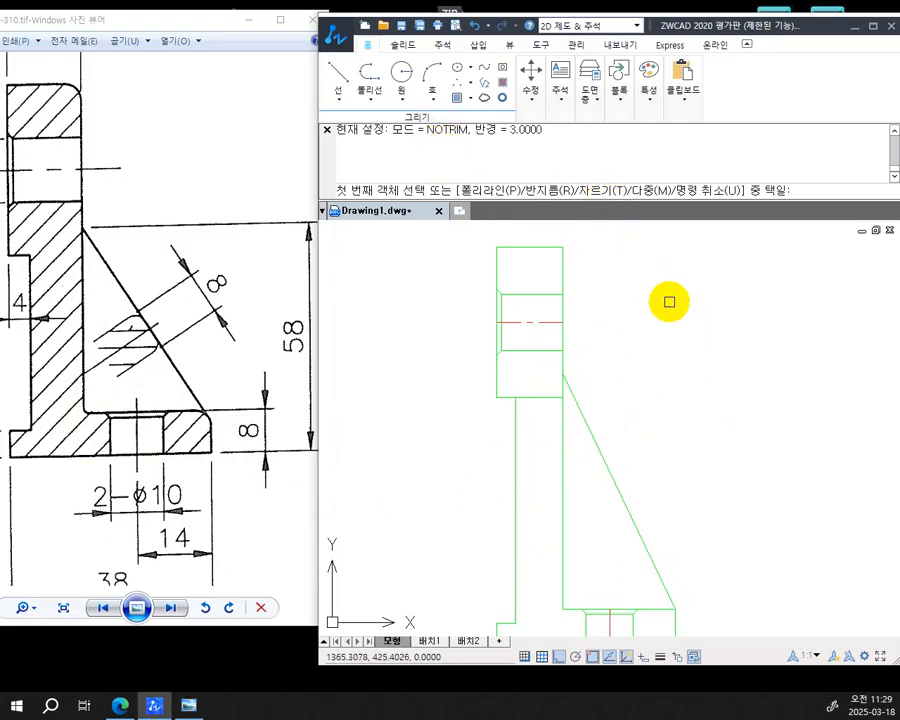
type("T")
key("Return")
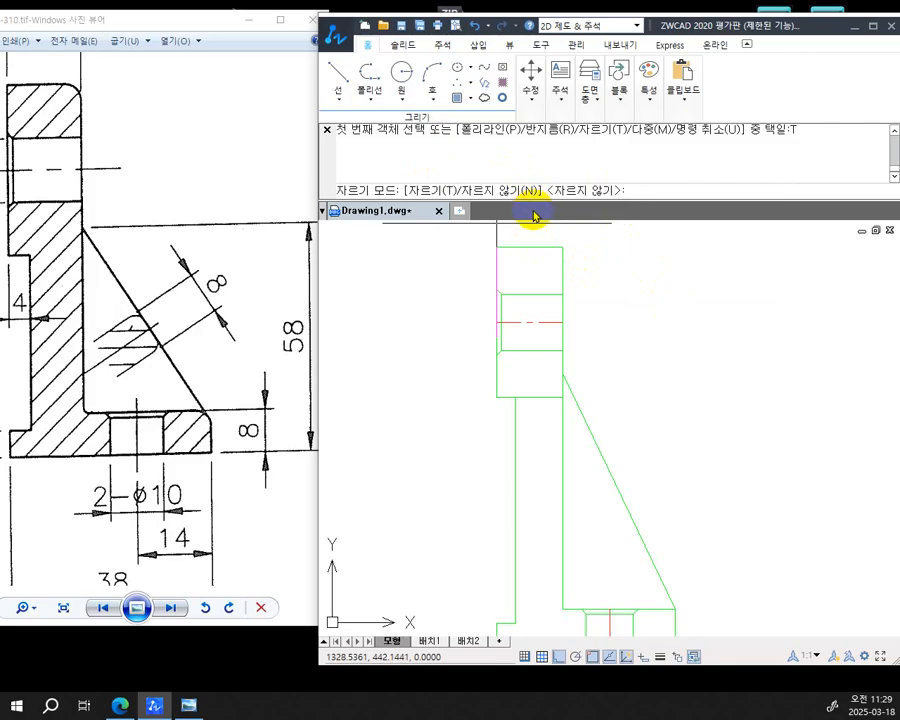
type("T")
key("Return")
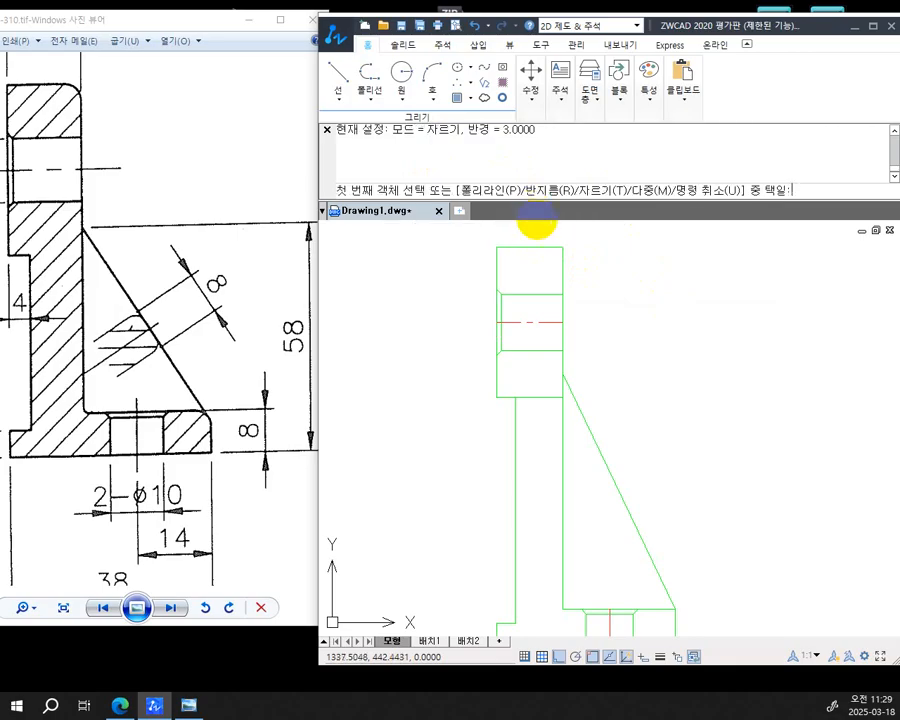
left_click(563, 267)
left_click(541, 247)
Fillet the flange's upper right corner below the rib with a 3 mm radius
key("space")
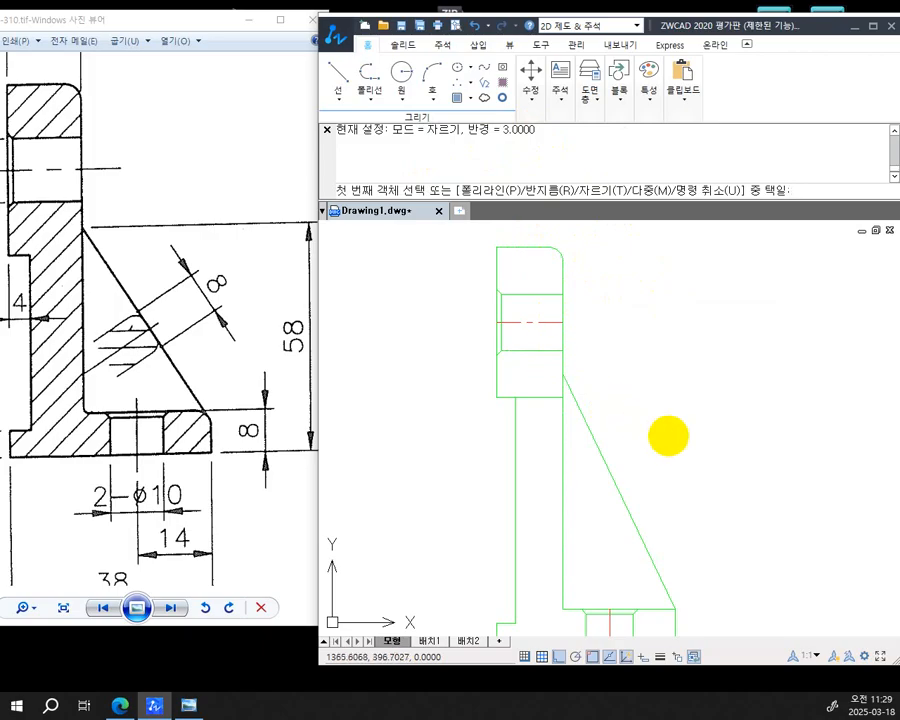
middle_click_drag(680, 447, 620, 380)
scroll(616, 502, "up", 4)
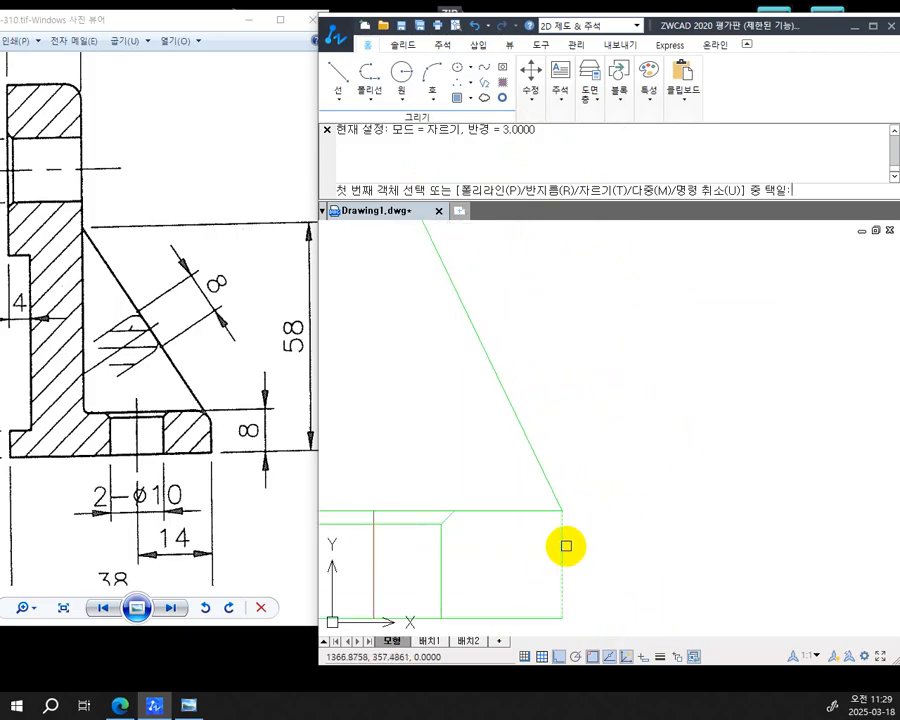
left_click(564, 544)
left_click(535, 516)
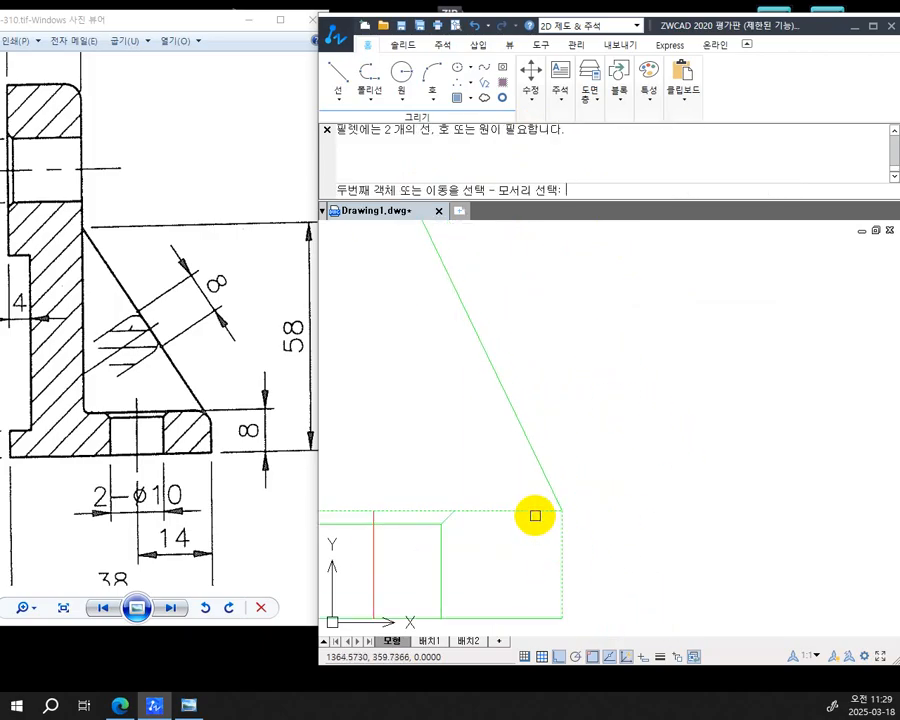
left_click(534, 511)
Fillet the inner corner between the vertical wall and the flange's upper edge with a 1 mm radius
key("space")
middle_click_drag(591, 501, 634, 495)
scroll(660, 490, "down", 5)
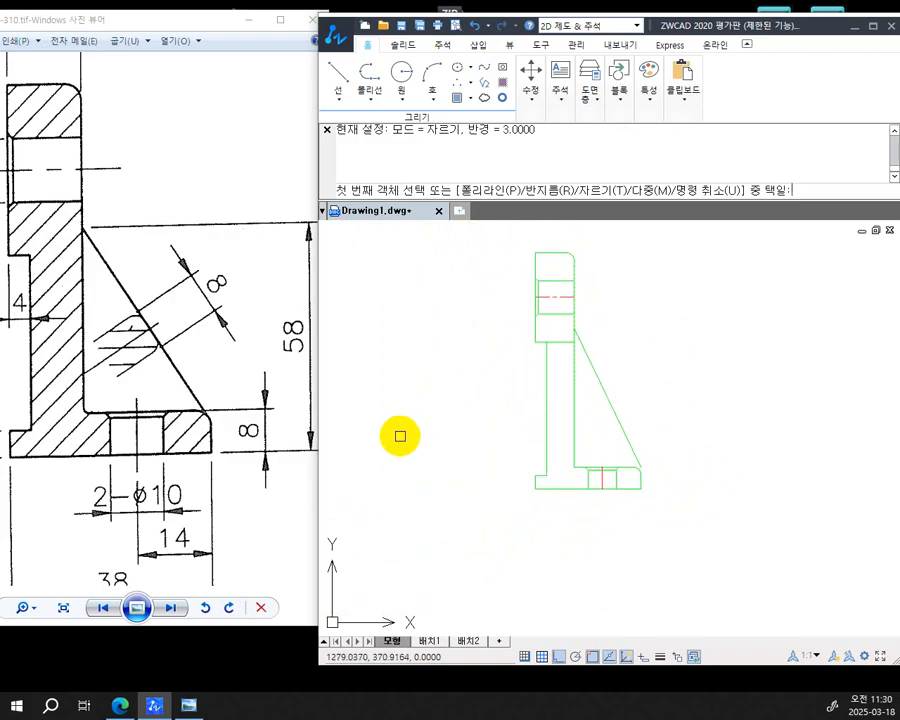
scroll(566, 479, "up", 2)
scroll(579, 458, "up", 4)
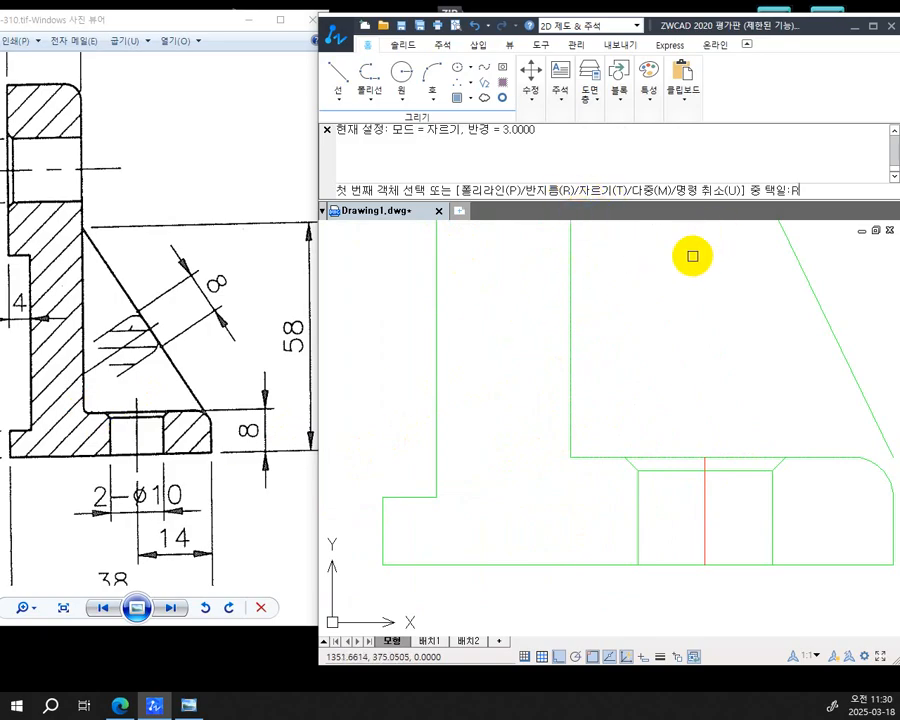
key("Return")
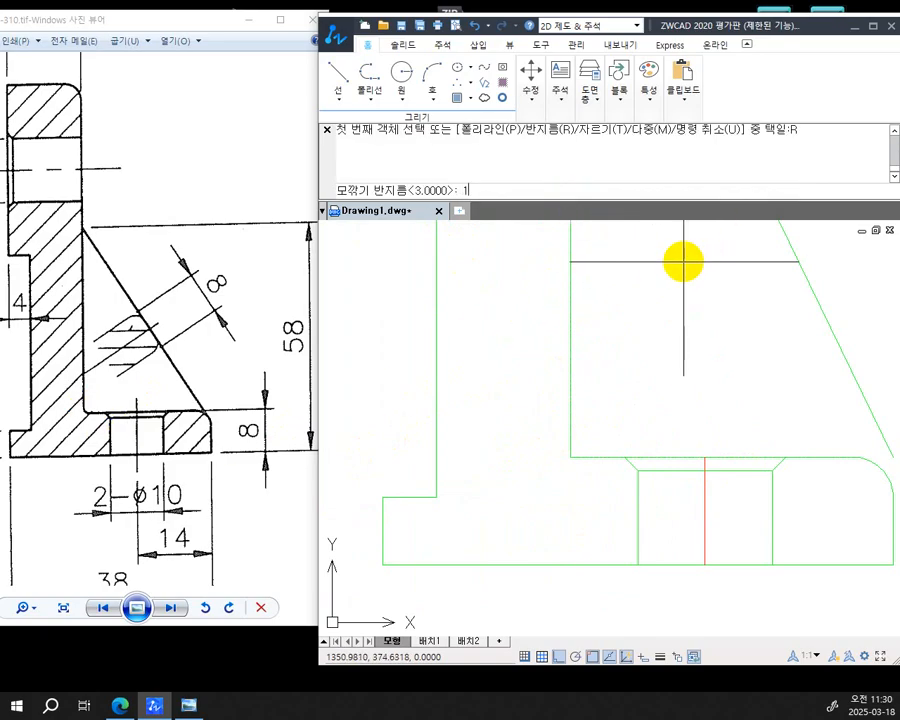
type("1")
key("Return")
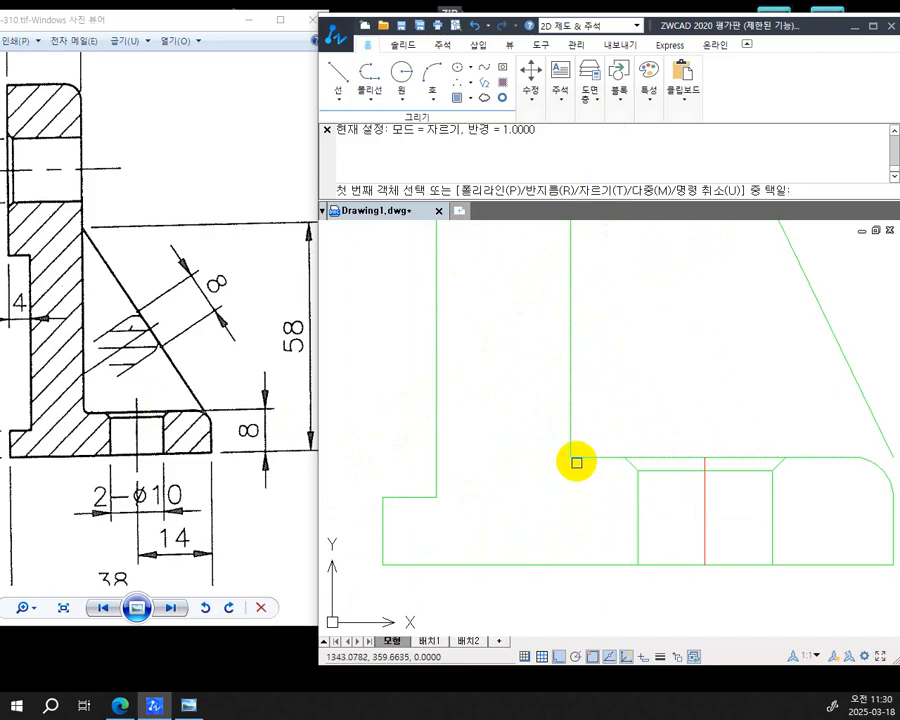
left_click(592, 458)
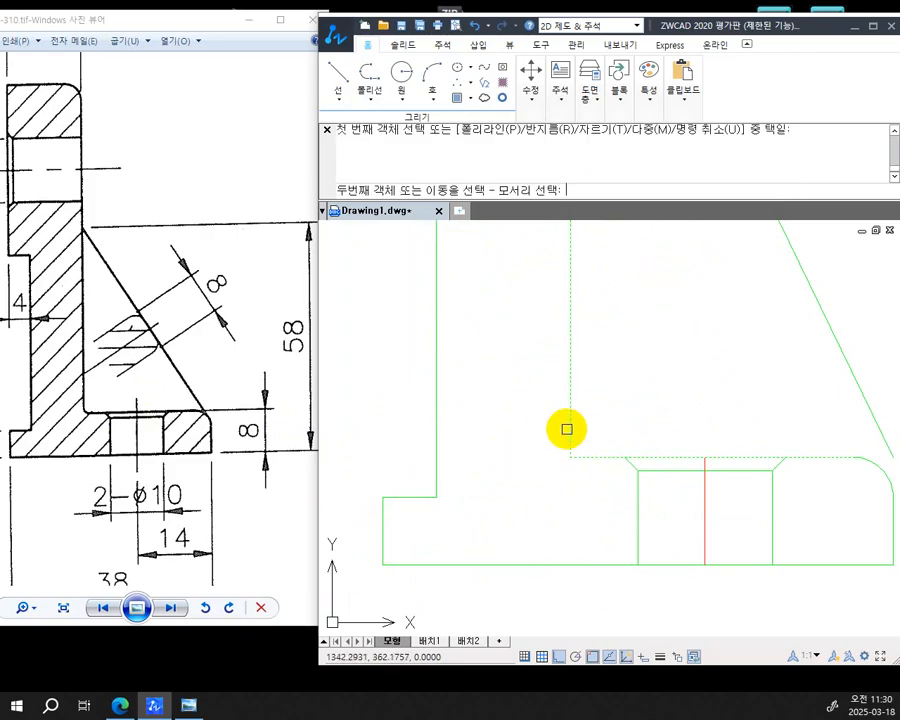
left_click(568, 429)
key("space")
scroll(590, 440, "down", 3)
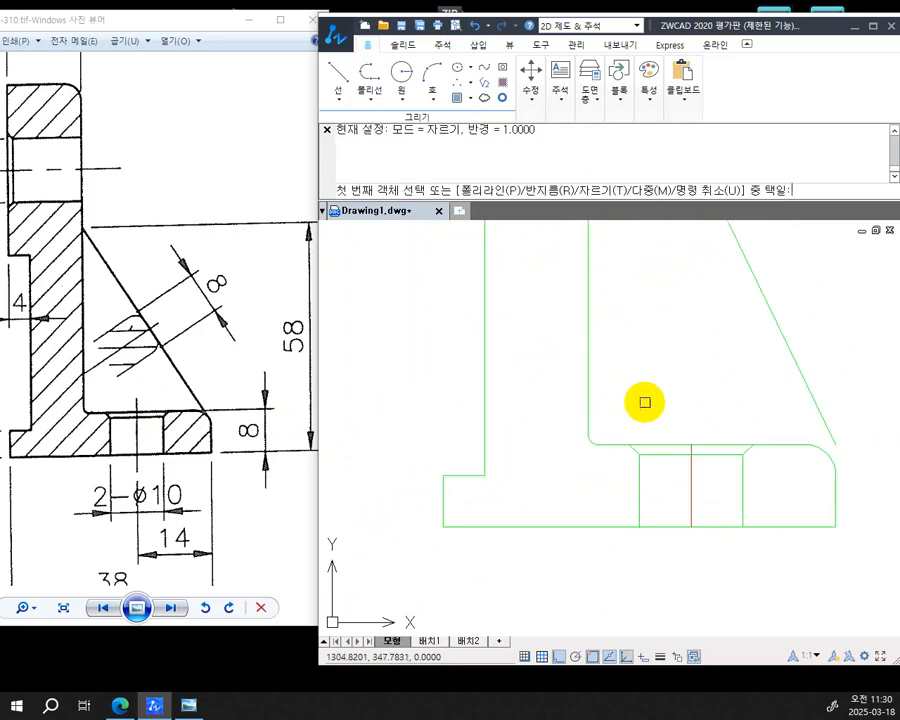
middle_click_drag(653, 436, 560, 468)
key("Escape")
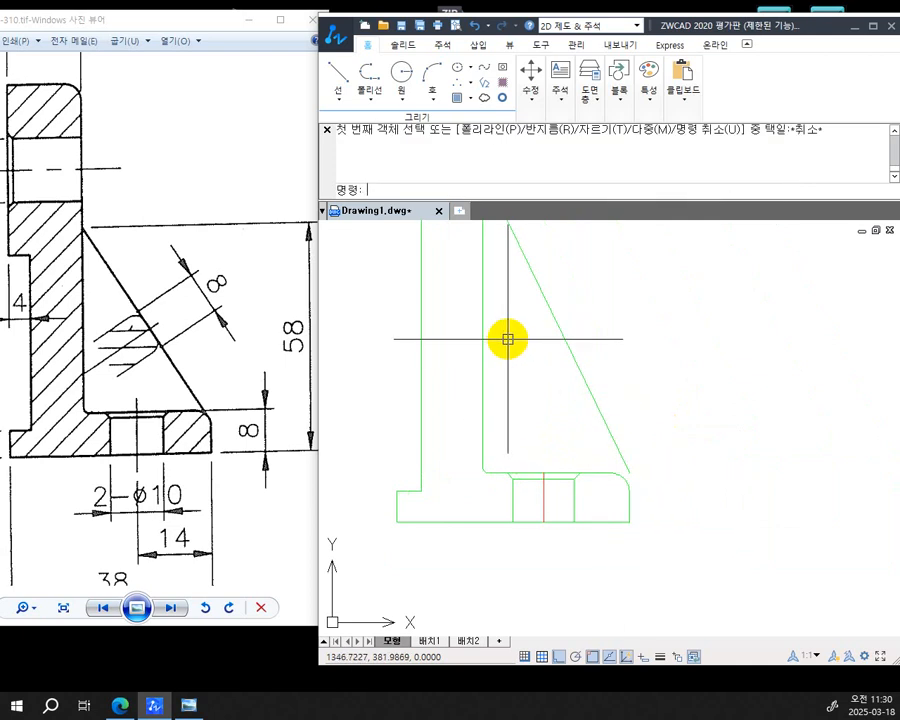
Try to stretch the sloped rib line's lower endpoint onto the flange's rounded corner, and undo the stretch
middle_click_drag(534, 357, 565, 393)
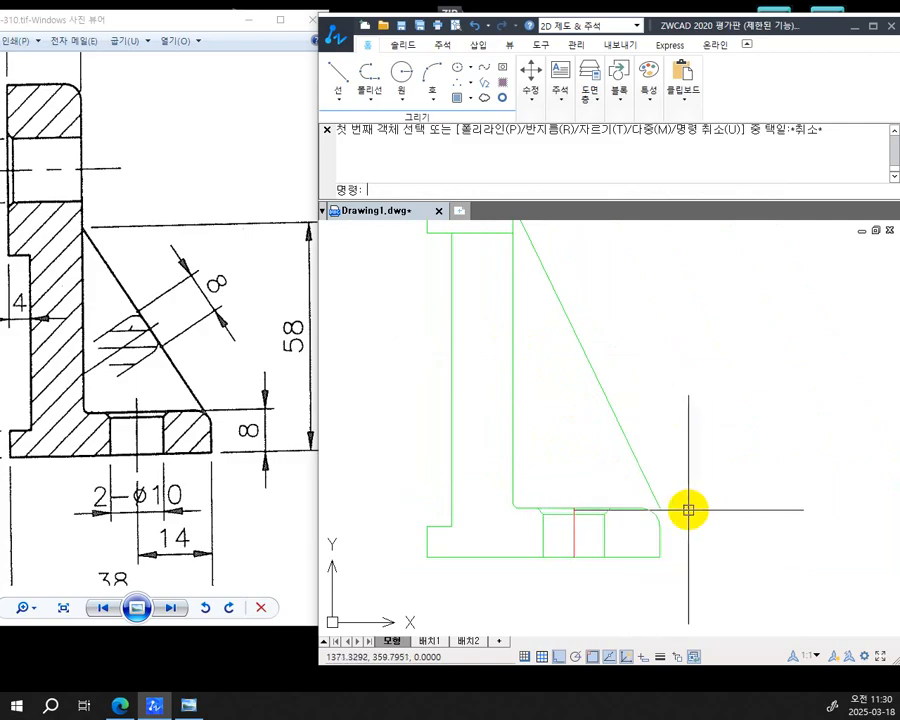
scroll(675, 512, "up", 3)
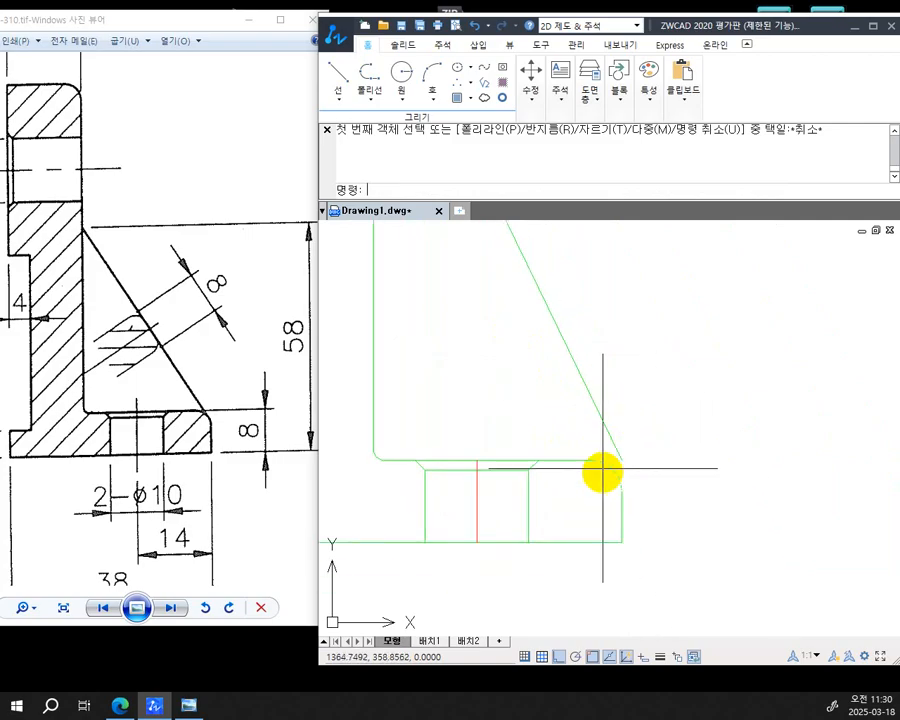
left_click(620, 458)
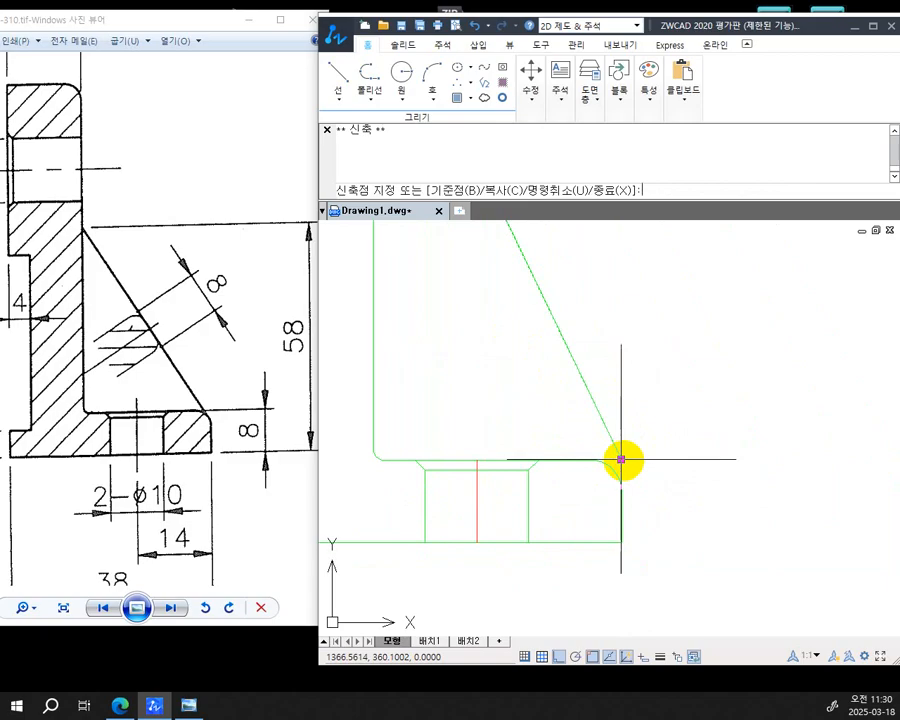
key("Escape")
key("Escape")
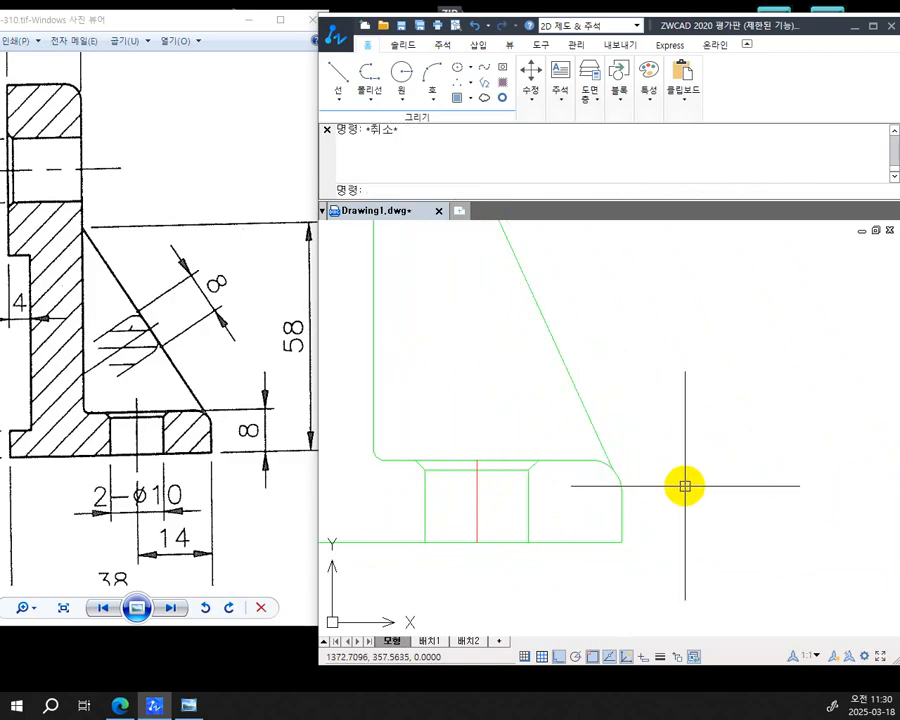
scroll(683, 510, "up", 1)
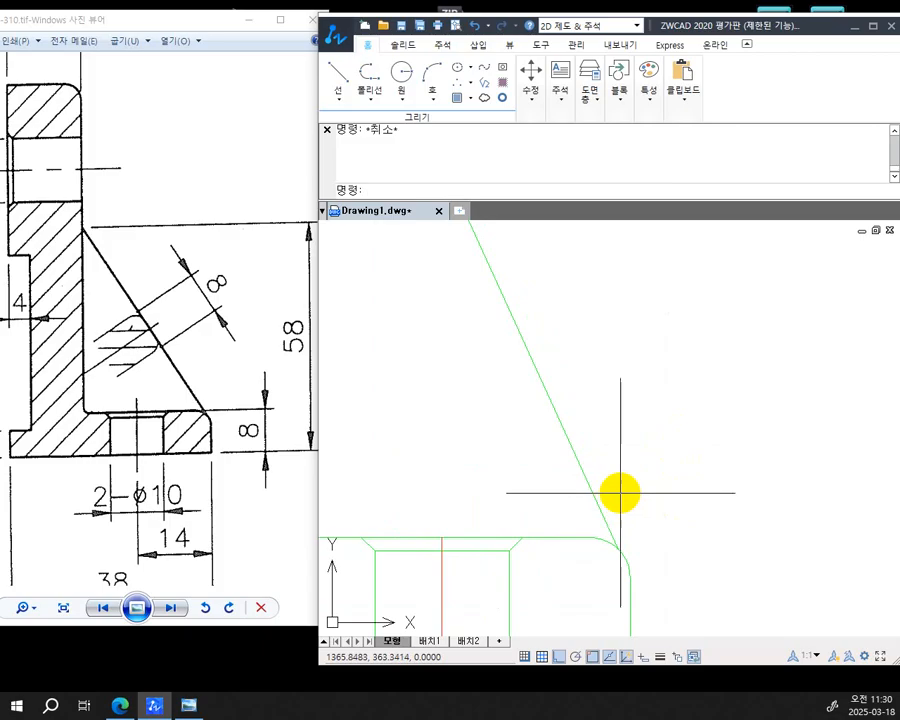
scroll(620, 492, "down", 1)
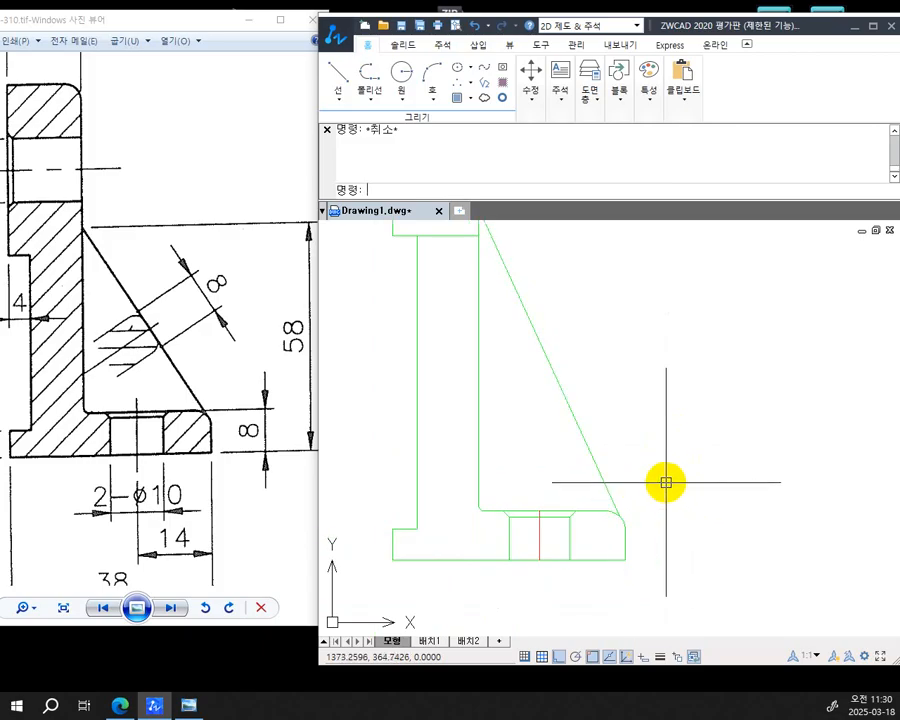
key("ctrl+z")
key("ctrl+z")
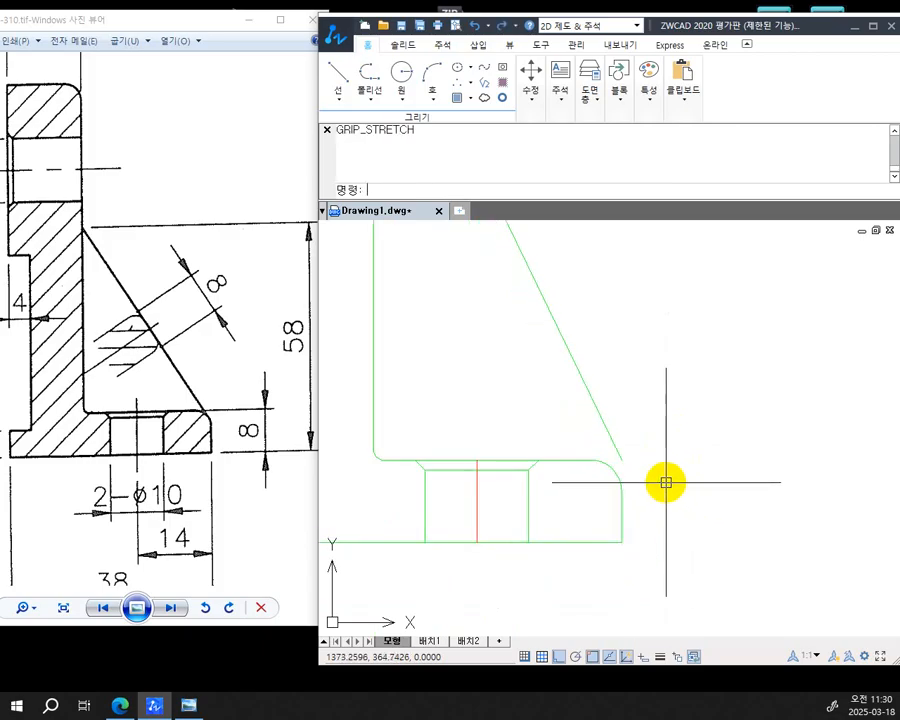
Draw a new rib line from the existing rib line's upper endpoint, with Ortho off, tangent to the flange's rounded upper right corner
scroll(656, 467, "down", 2)
middle_click_drag(656, 467, 620, 500)
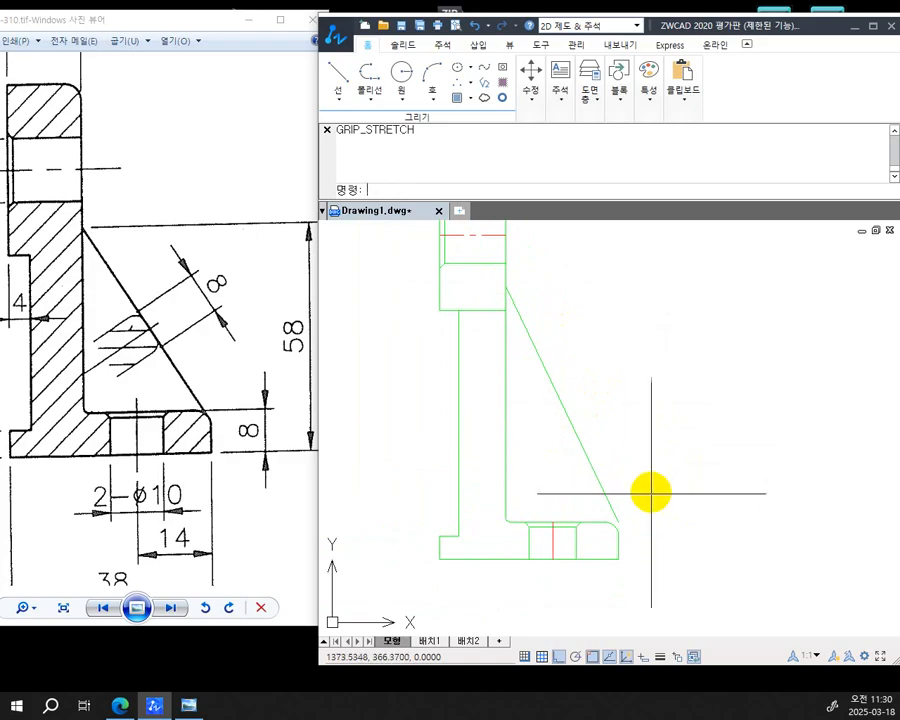
scroll(622, 551, "up", 1)
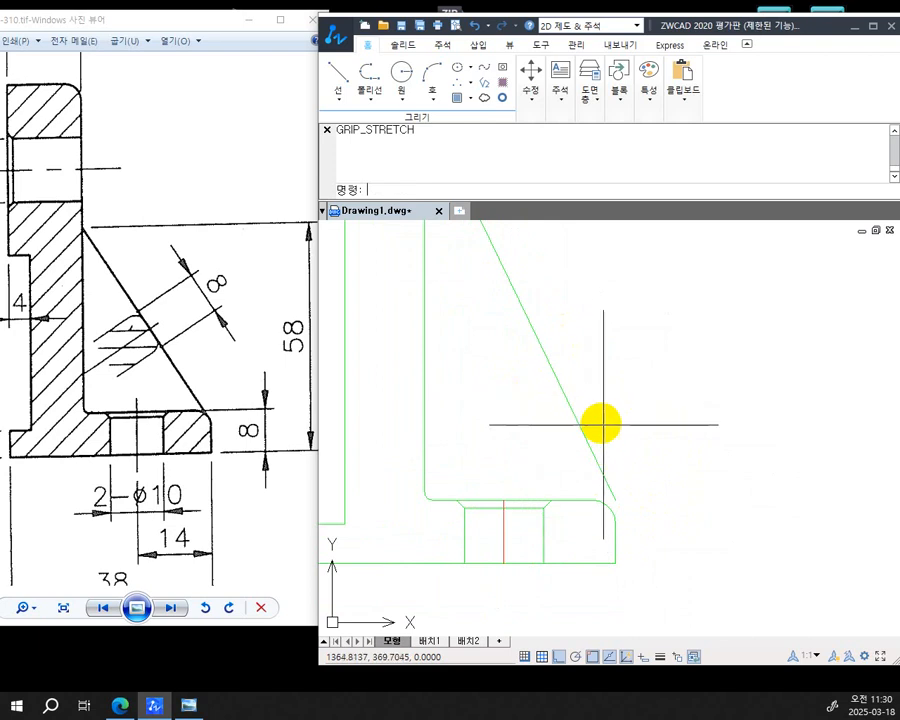
scroll(664, 466, "down", 3)
mouse_move(662, 464)
middle_mouse_down()
mouse_move(626, 506)
mouse_move(633, 508)
middle_mouse_up()
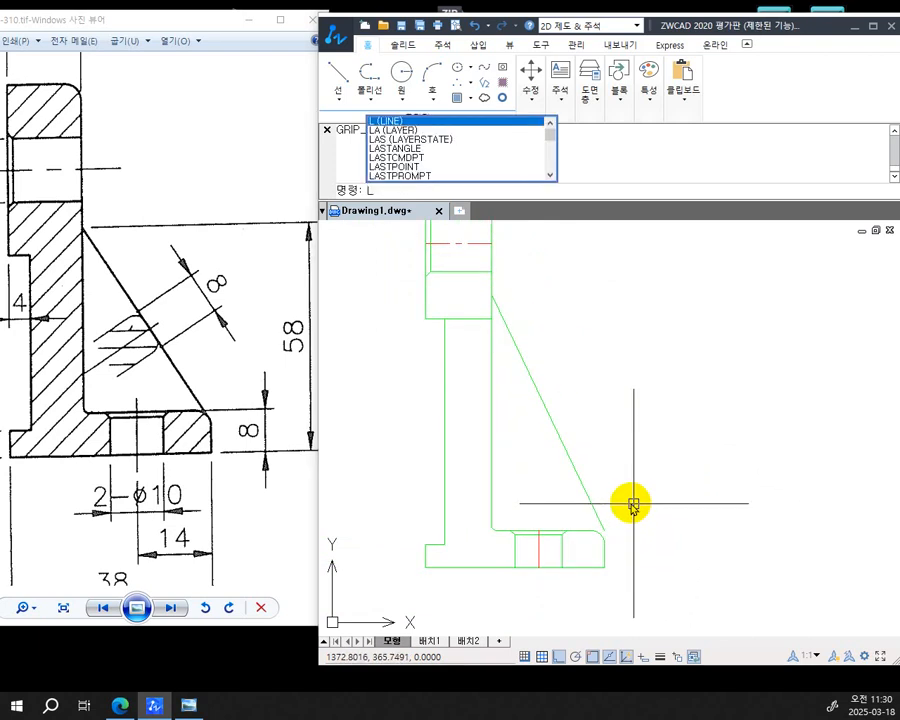
key("Escape")
left_click(590, 92)
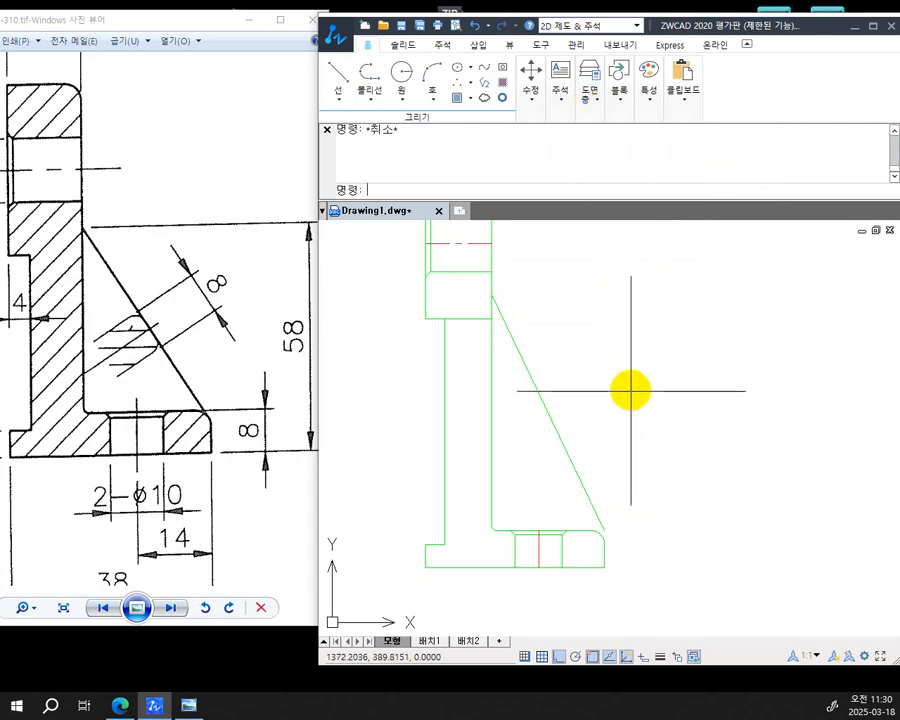
type("L")
key("Return")
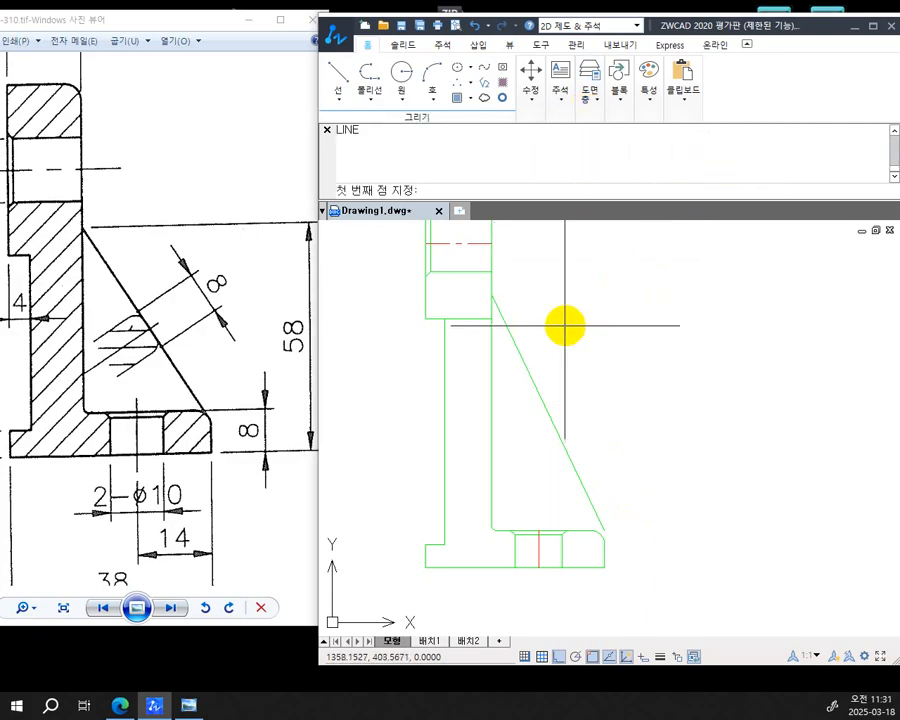
left_click(491, 295)
middle_click_drag(643, 496, 635, 388)
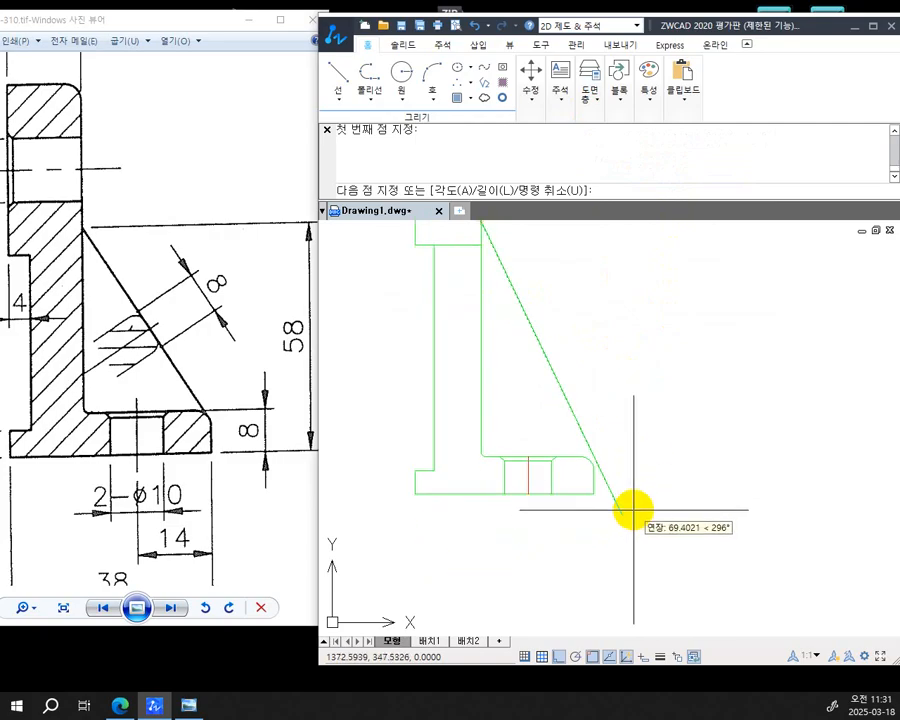
scroll(622, 510, "up", 5)
middle_click_drag(578, 434, 572, 386)
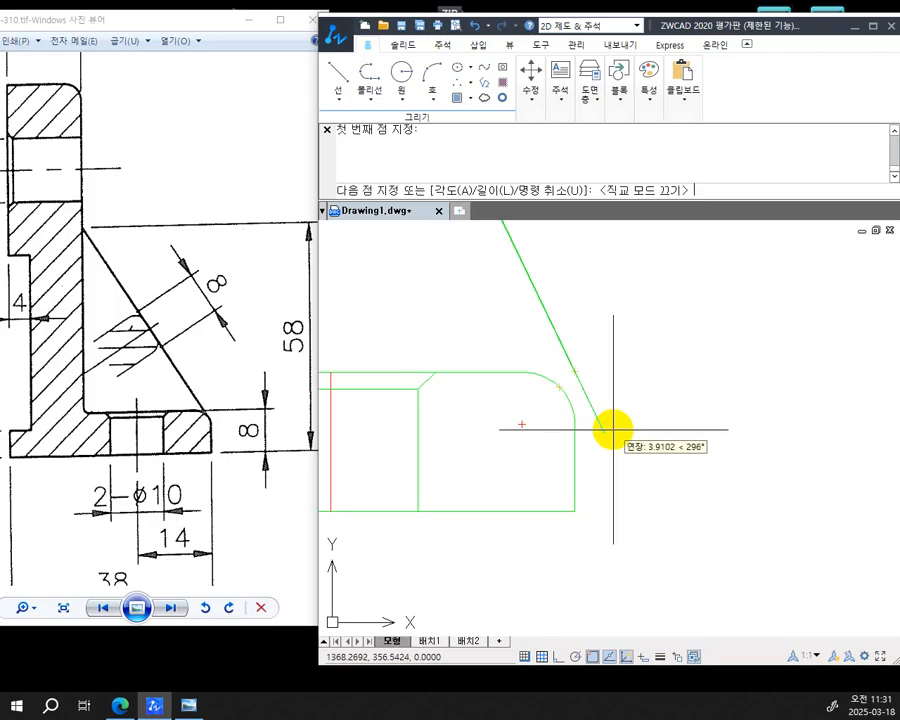
right_click(613, 430, "shift")
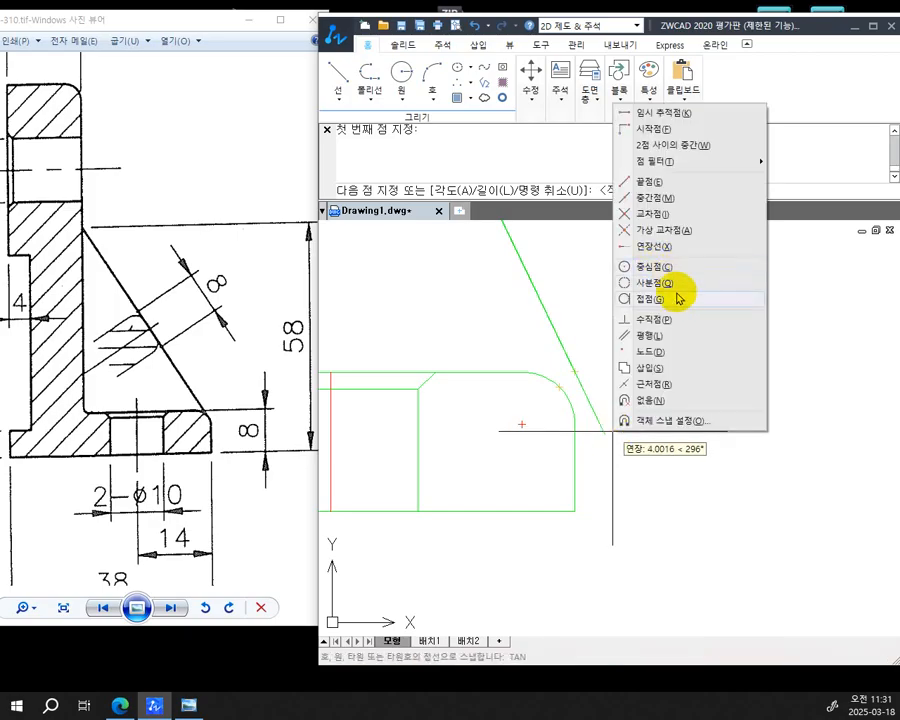
left_click(658, 300)
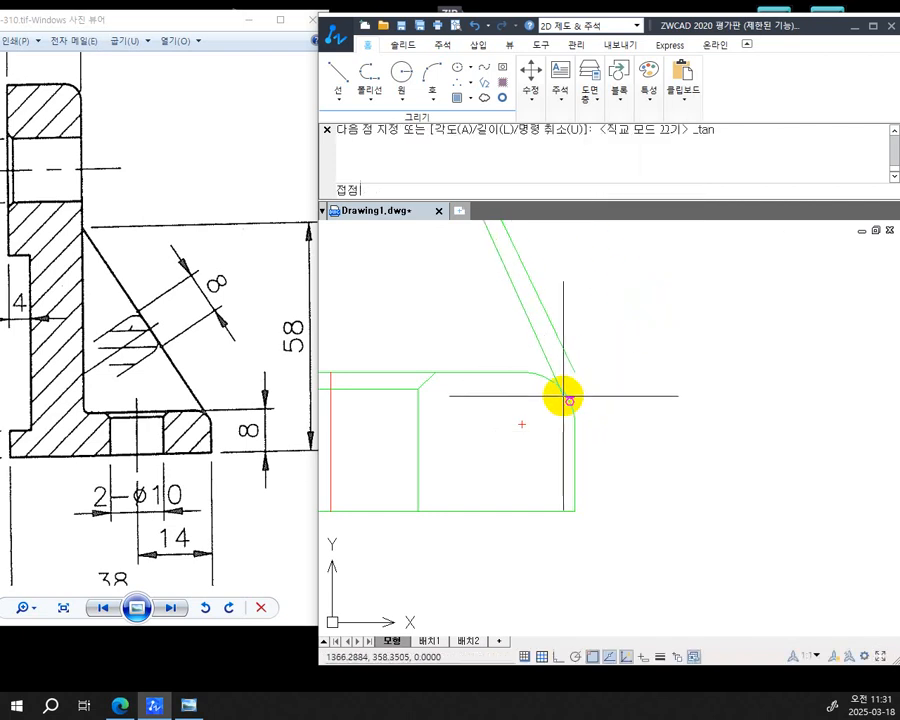
End the rib's sloped line tangent to the rounded outer corner of the base flange and finish the line
left_click(569, 400)
key("Escape")
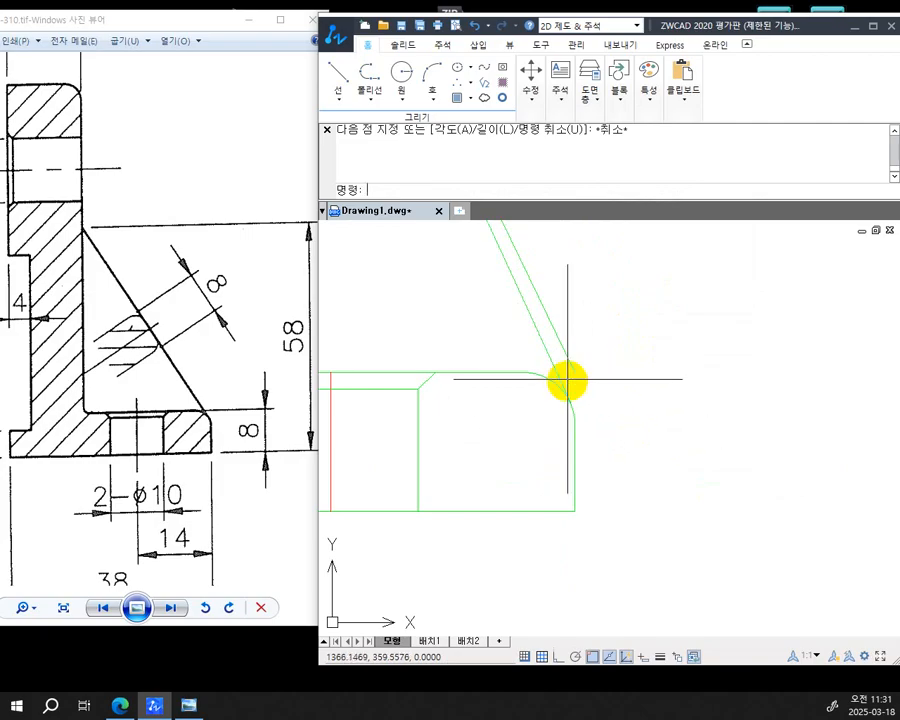
Erase the redundant outer sloped rib line that overshoots the base flange's rounded corner
middle_click_drag(633, 392, 659, 482)
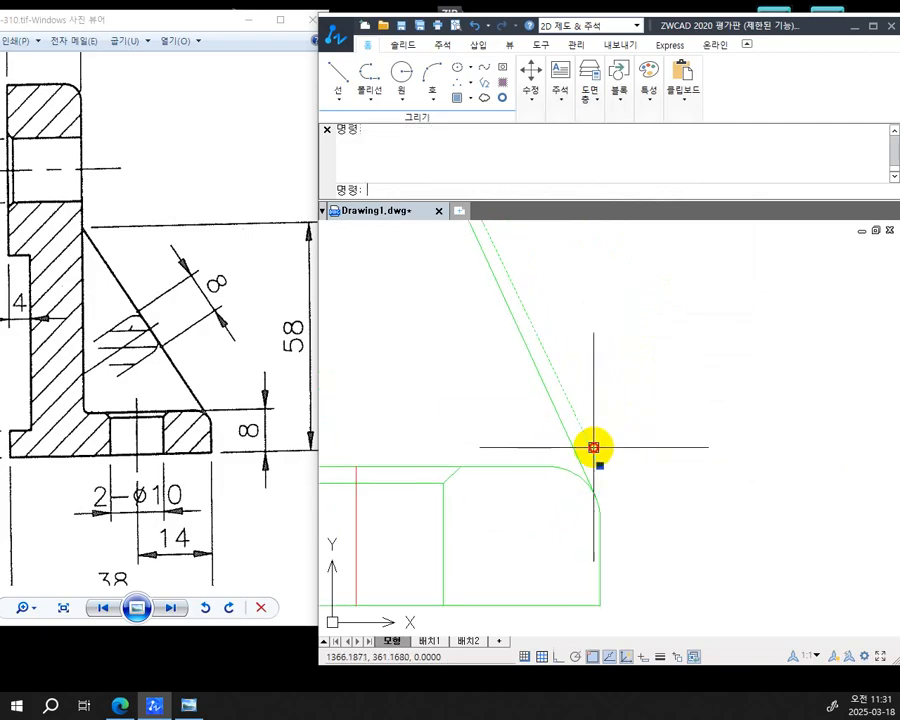
scroll(665, 430, "down", 2)
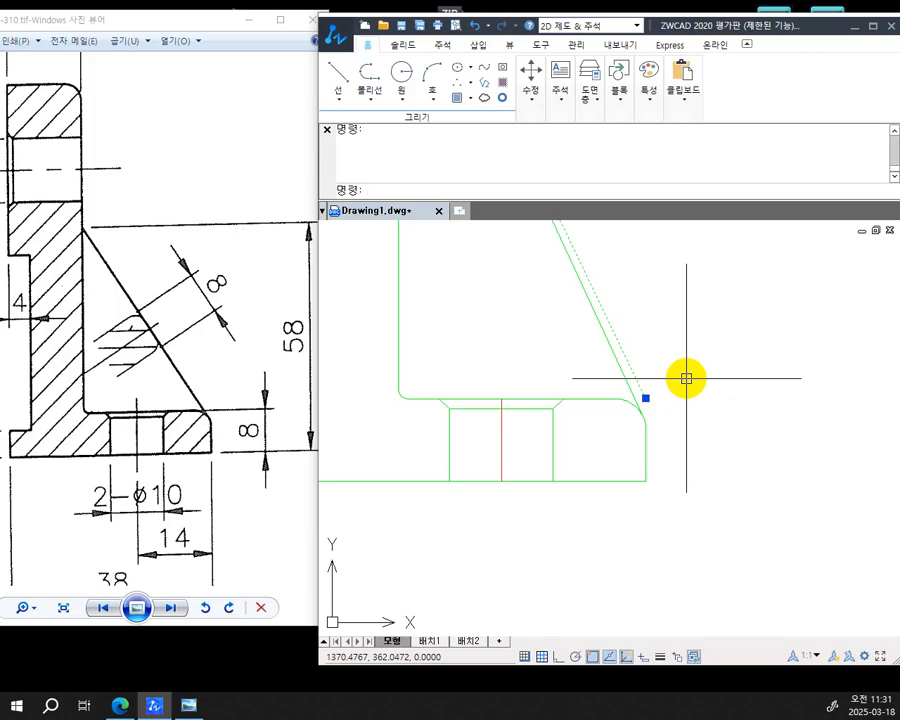
type("e")
key("Return")
scroll(676, 370, "down", 3)
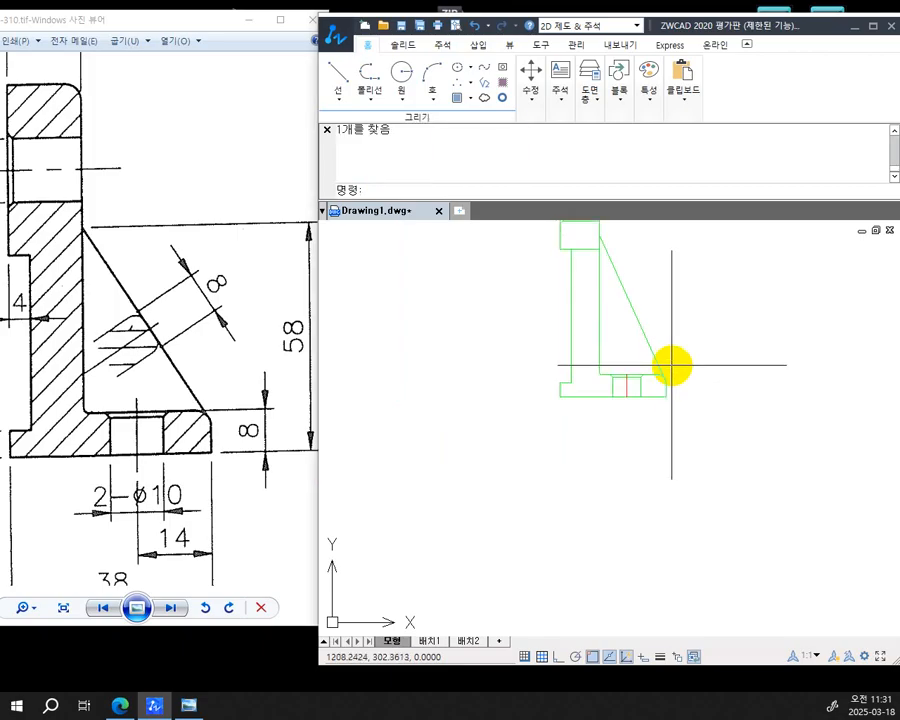
scroll(662, 370, "up", 4)
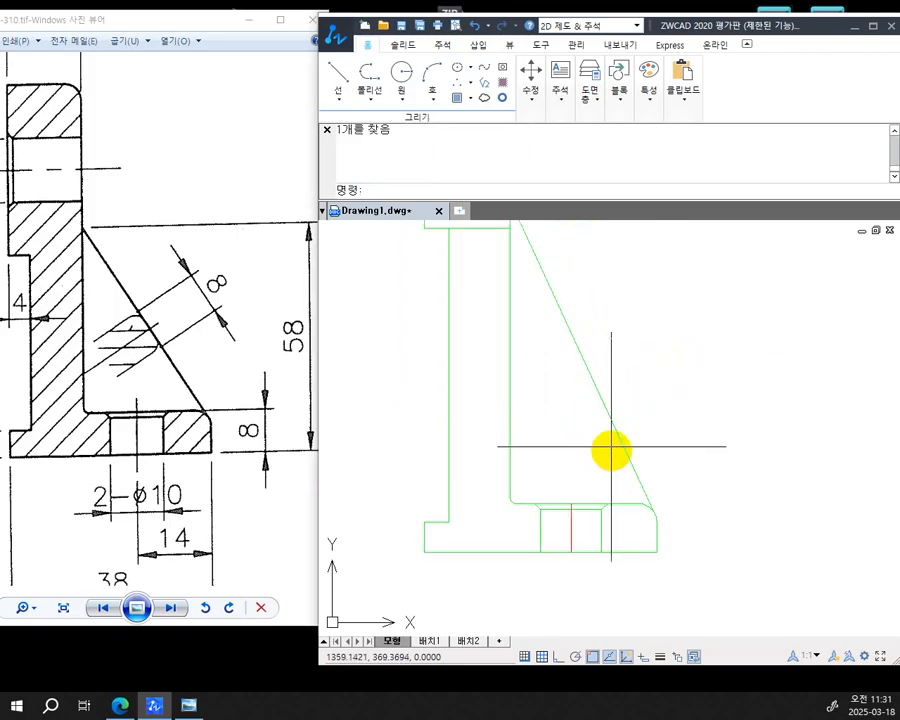
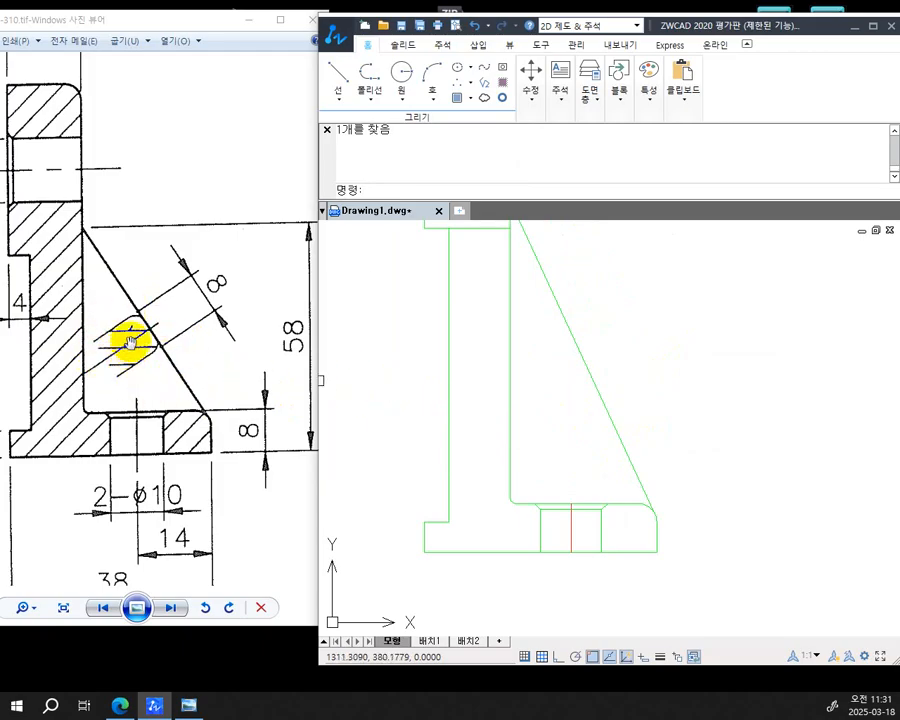
Trim the horizontal line segment crossing the upright web below the upper hole, using all objects as cutting edges
scroll(663, 392, "down", 4)
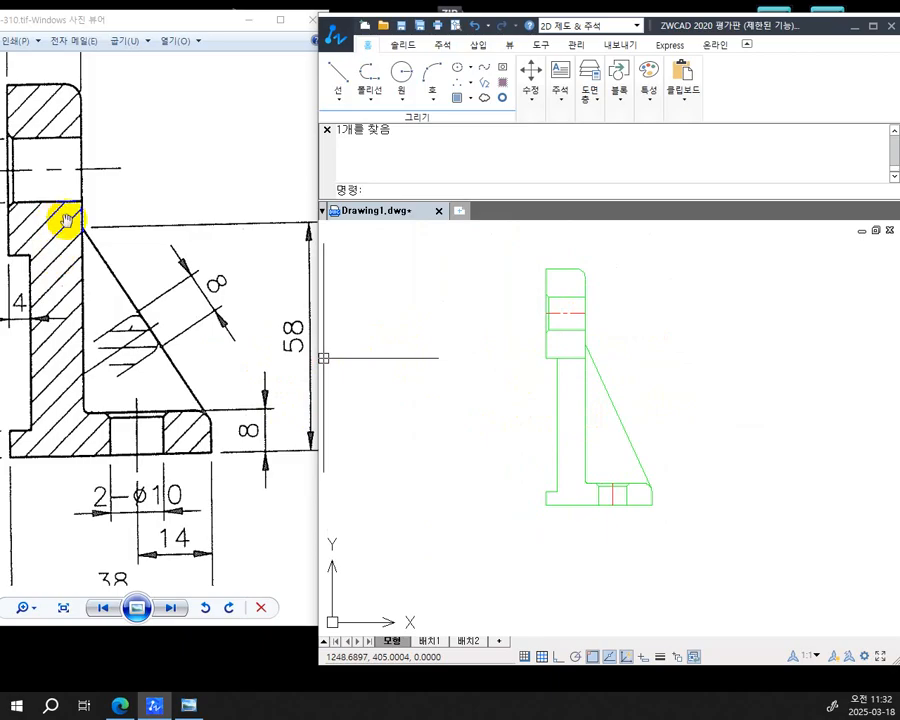
scroll(576, 344, "up", 4)
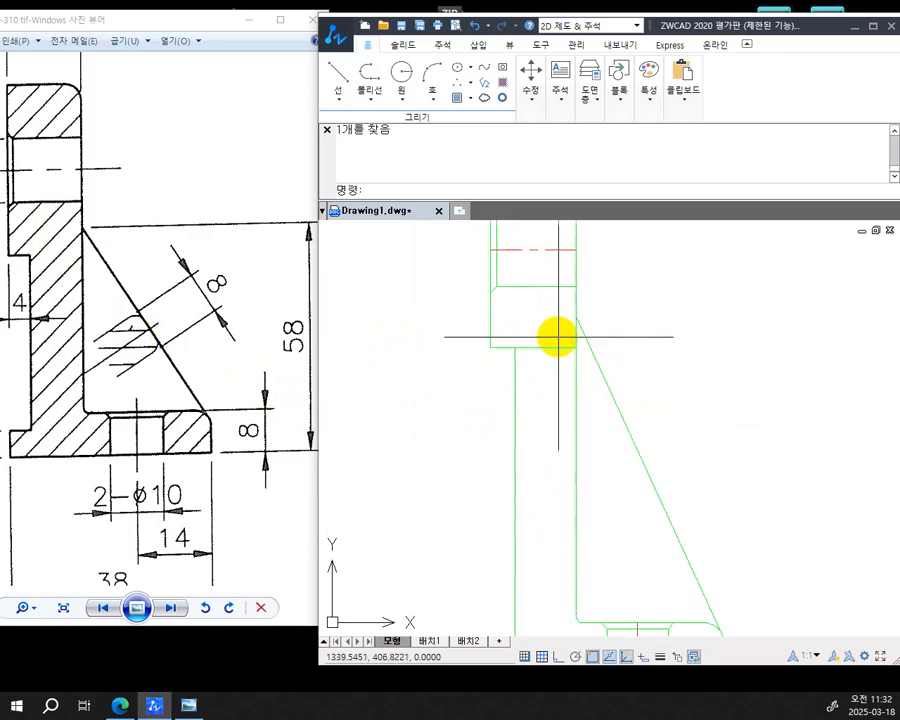
scroll(562, 362, "down", 4)
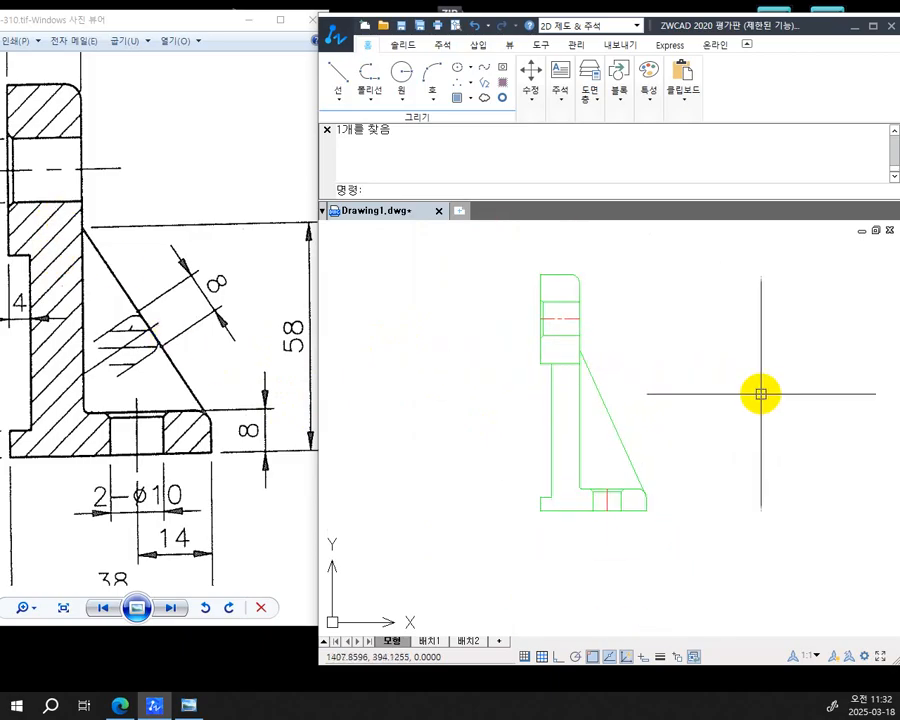
type("tr")
key("Return")
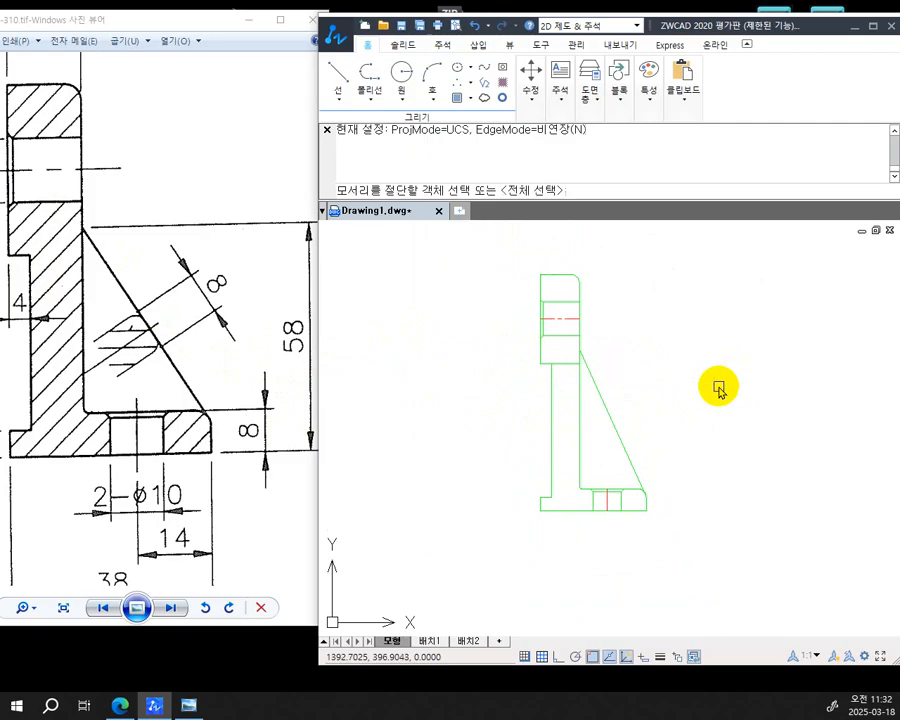
key("Return")
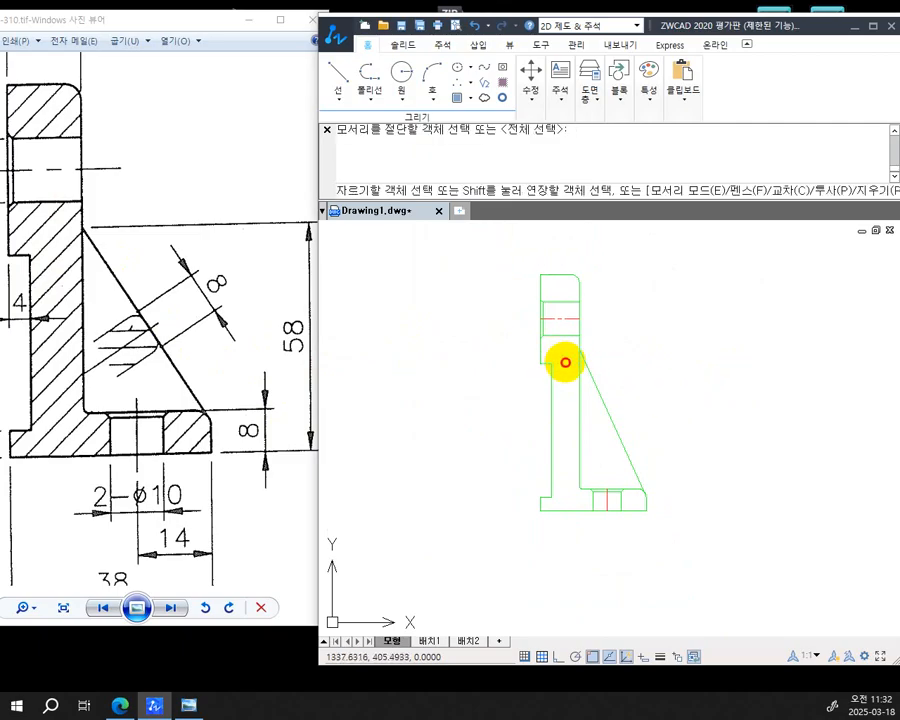
left_click(565, 362)
key("Escape")
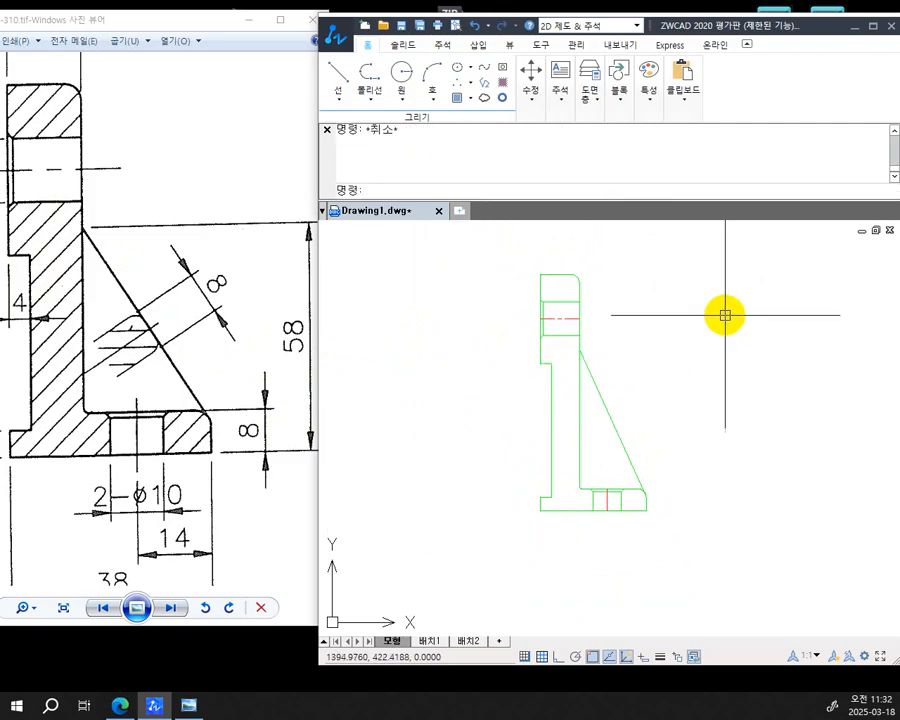
On layer 가는선, hatch the section's three cut regions with a user-defined pattern at 45 degrees and spacing 3
left_click(592, 104)
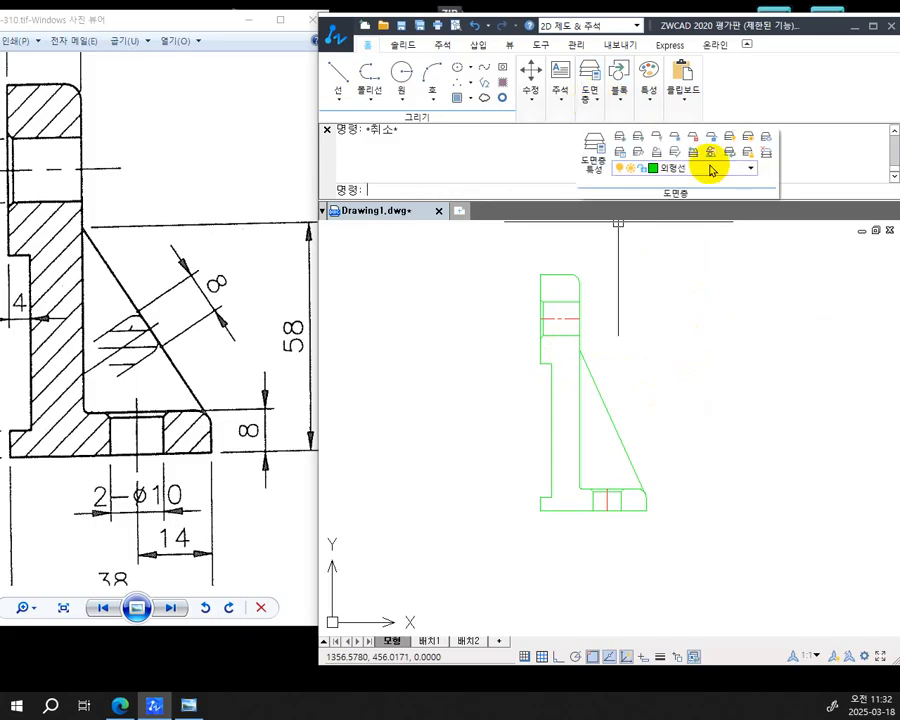
left_click(660, 172)
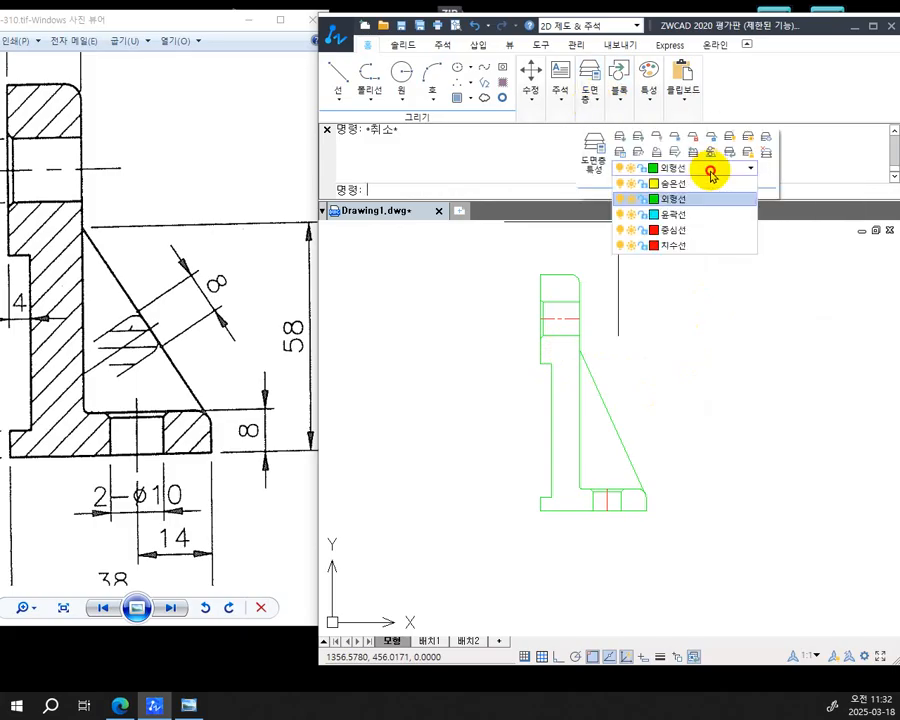
left_click(675, 200)
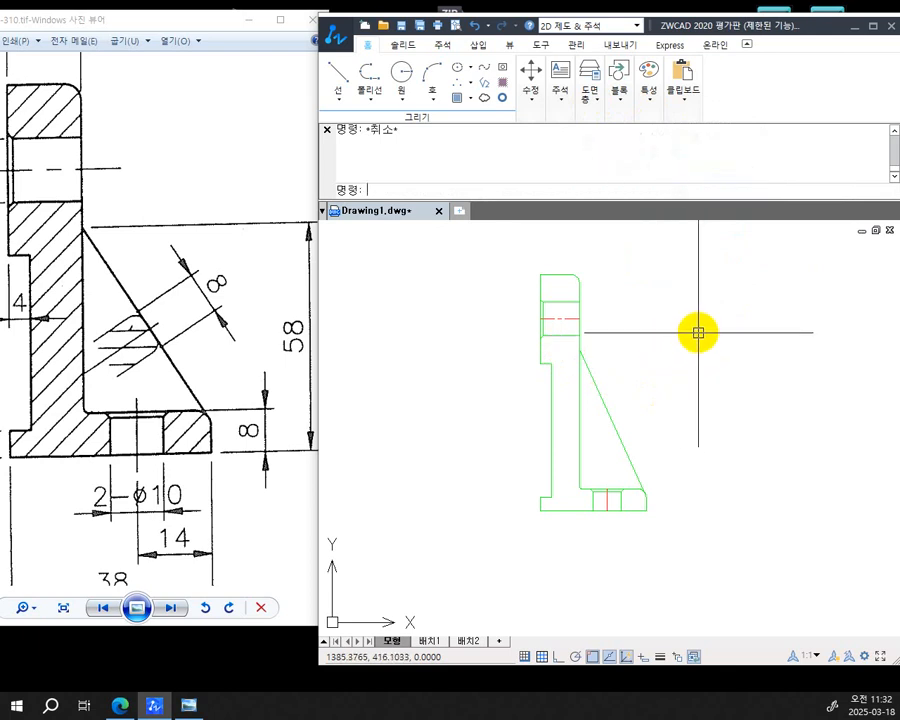
type("h")
key("Return")
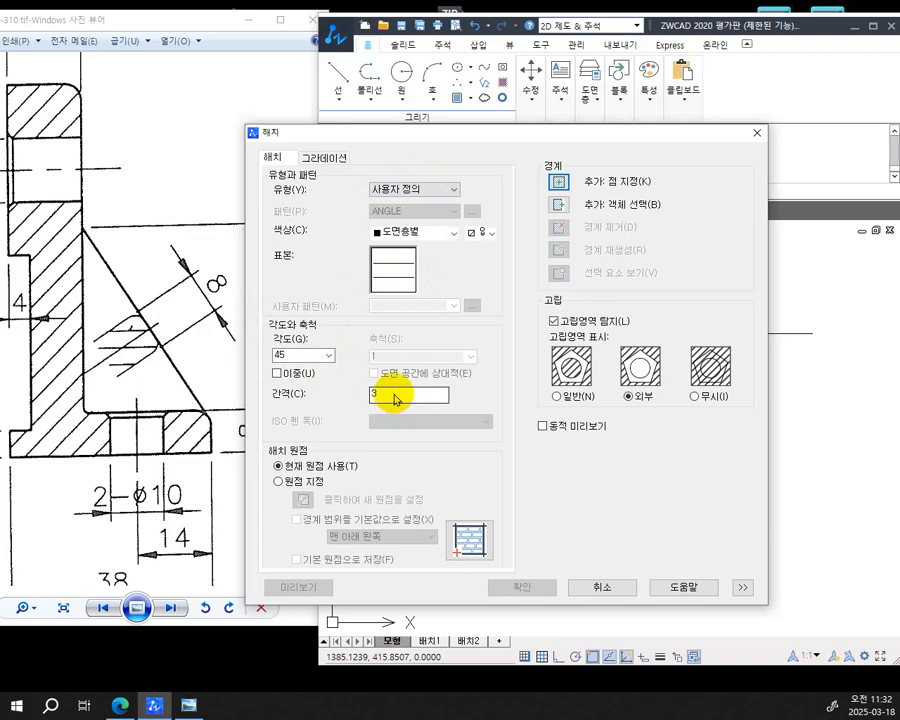
left_click(561, 183)
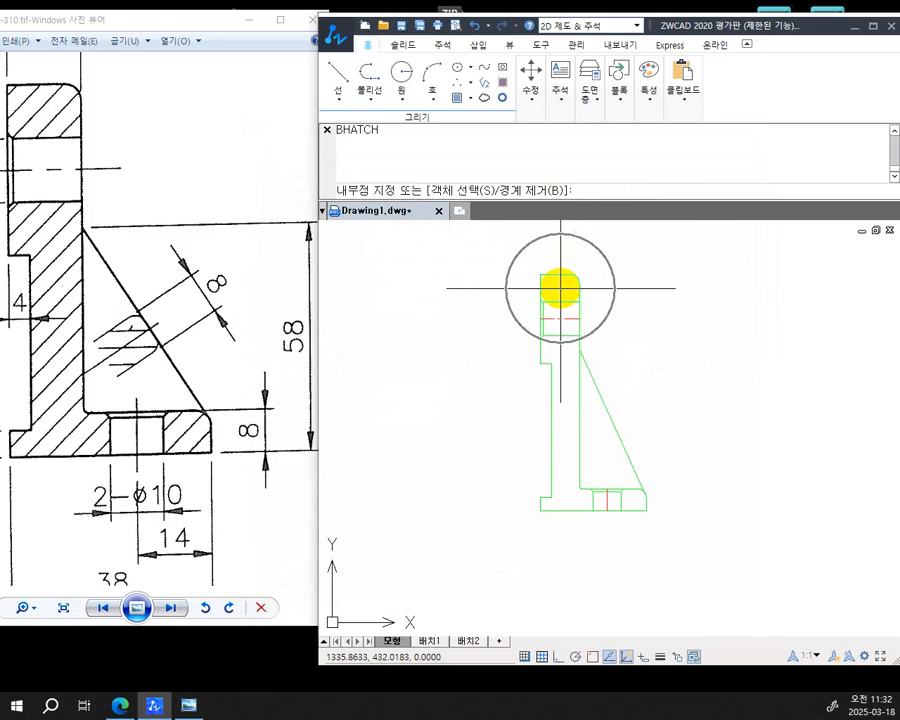
left_click(561, 289)
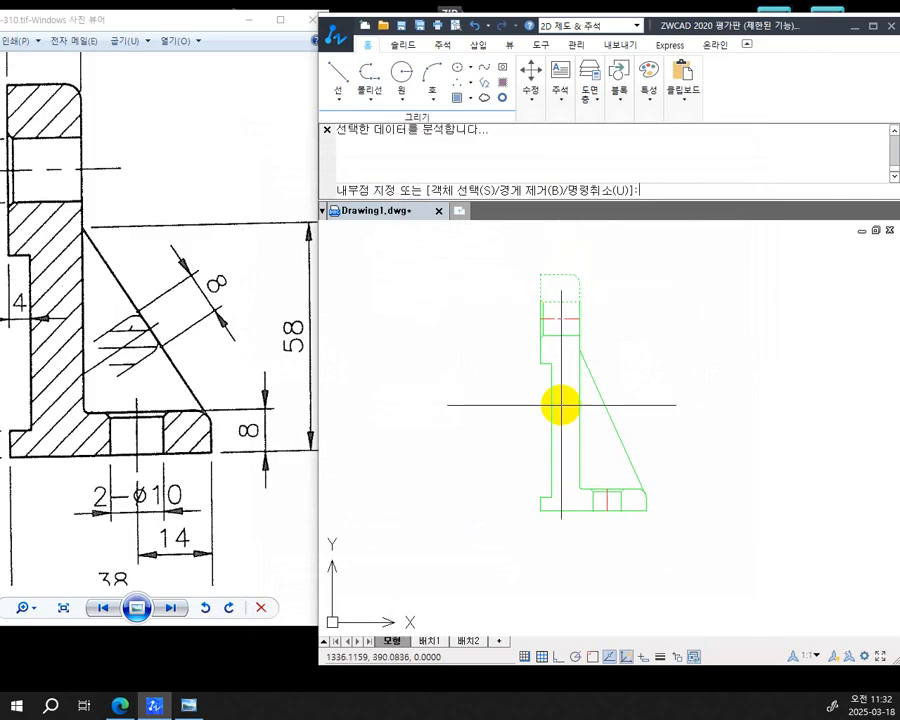
left_click(561, 403)
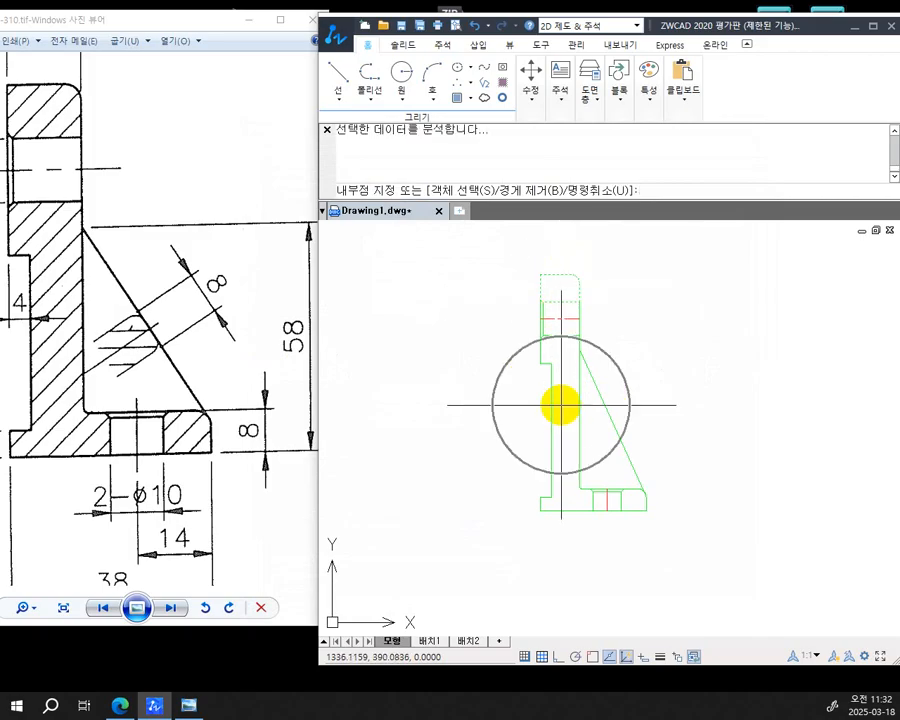
left_click(636, 502)
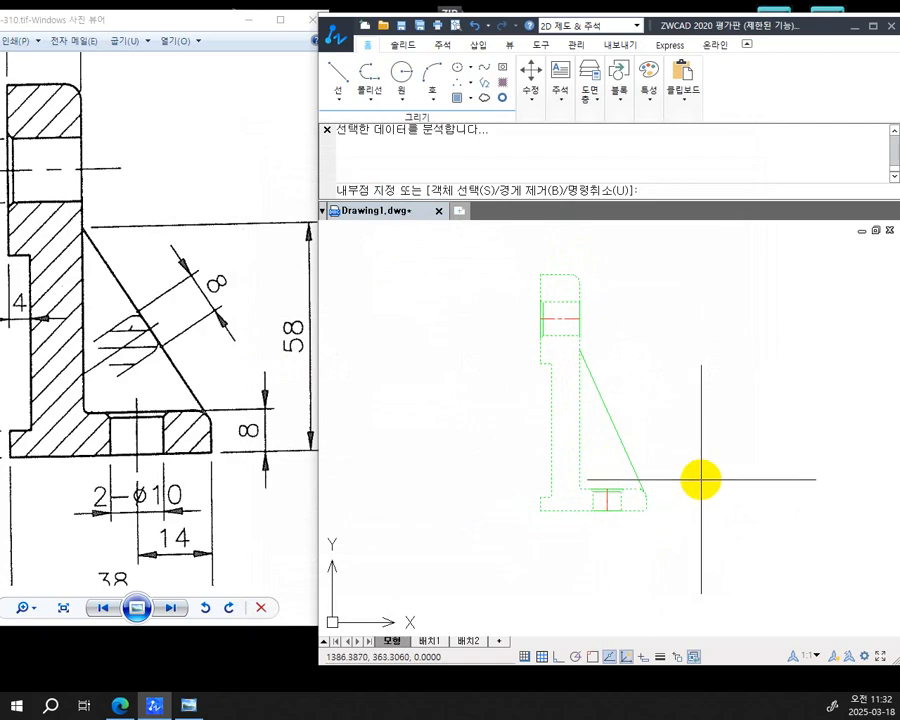
key("Return")
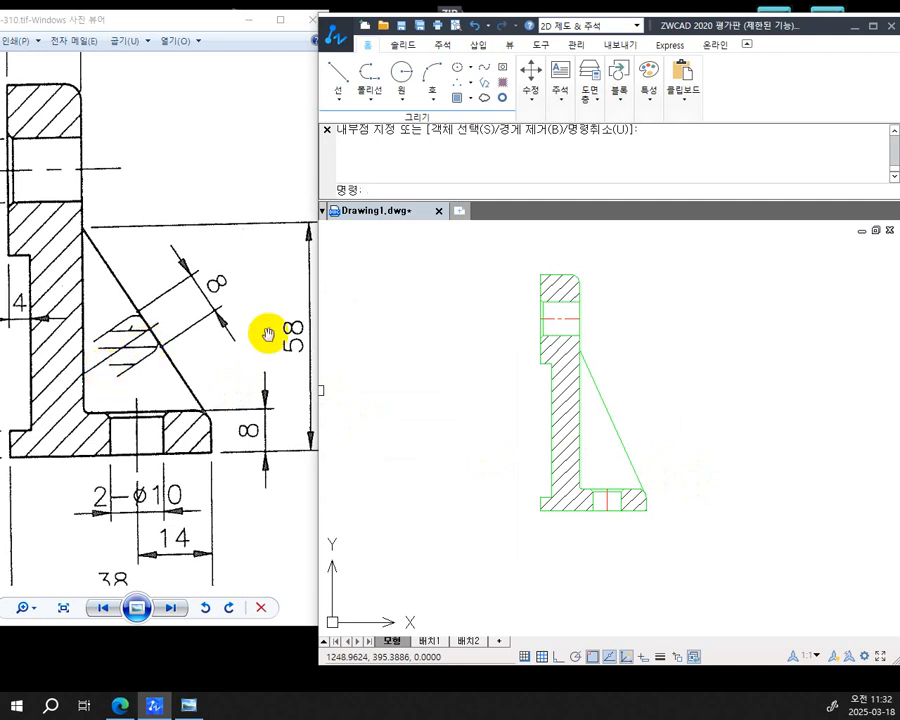
On layer 중심선, draw a line from inside the rib triangle perpendicular to the rib's sloped edge
scroll(644, 468, "up", 3)
middle_click_drag(625, 461, 659, 428)
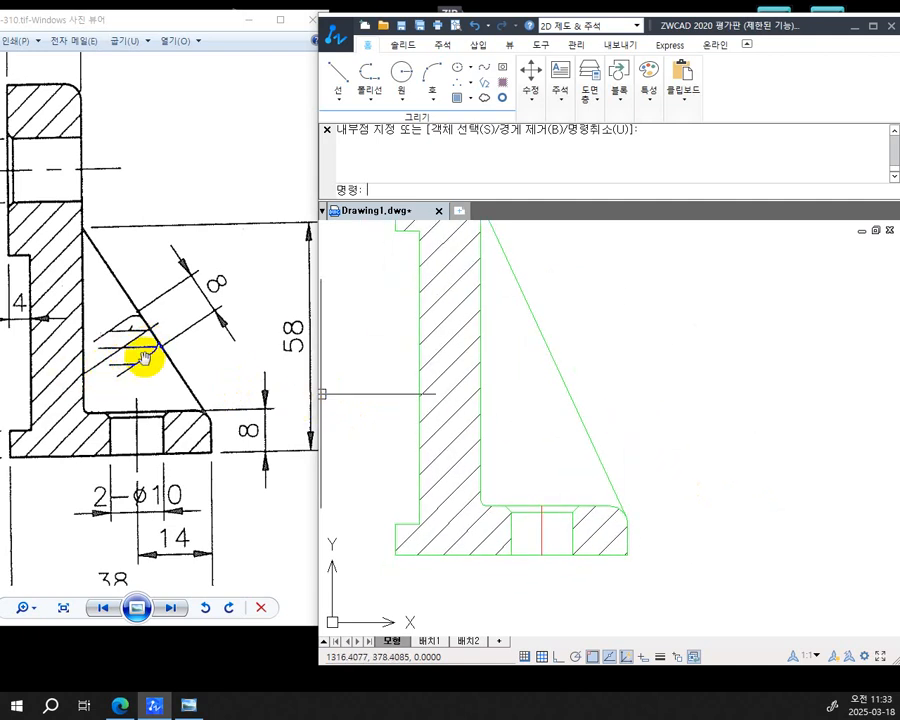
middle_click_drag(633, 352, 640, 396)
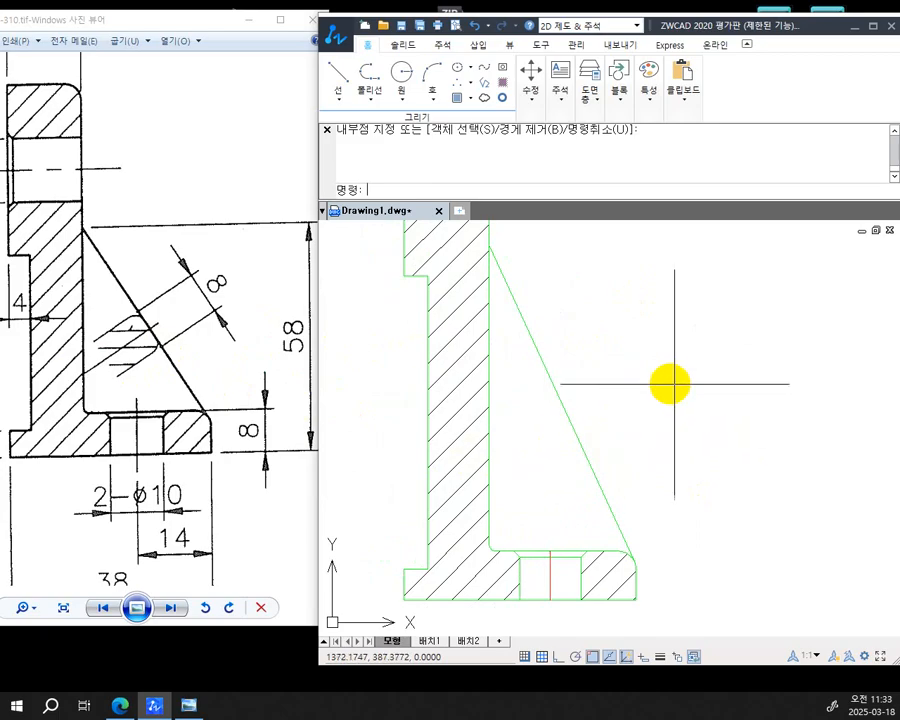
left_click(596, 102)
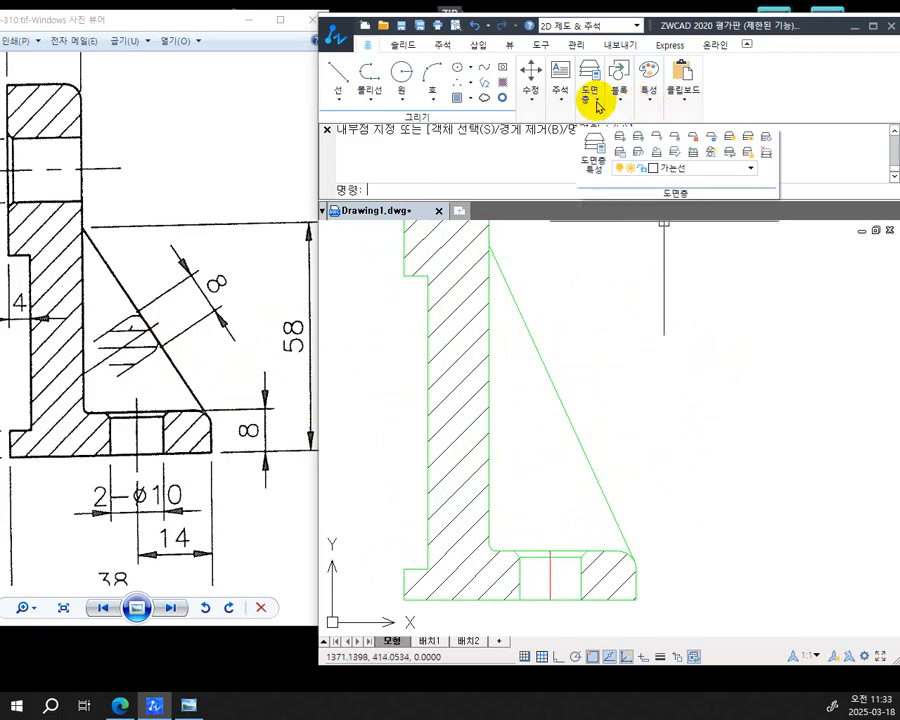
left_click(716, 172)
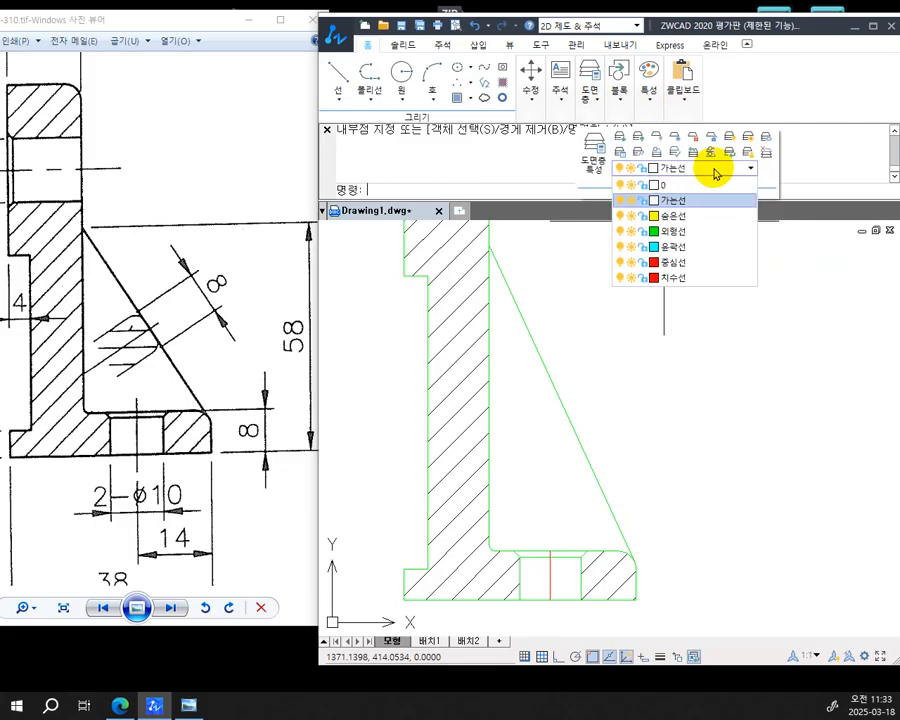
left_click(688, 263)
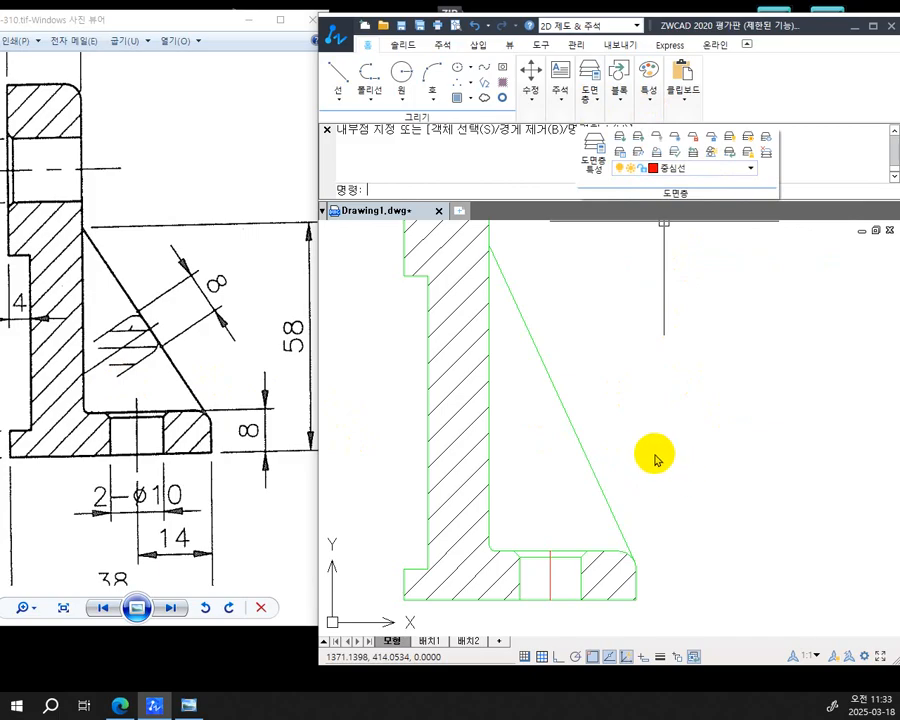
type("L")
key("Return")
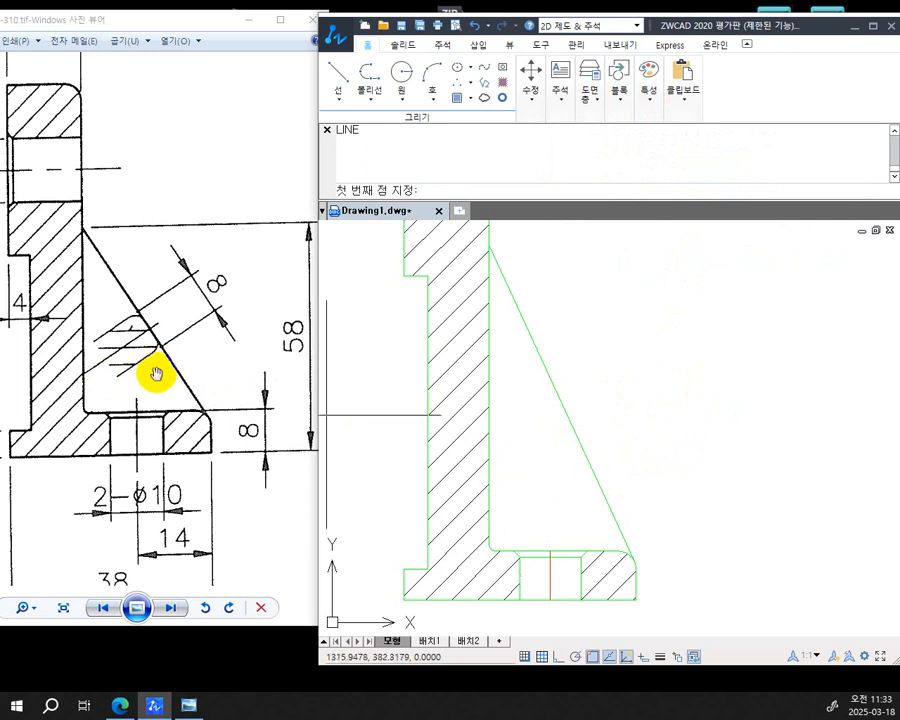
left_click(519, 467)
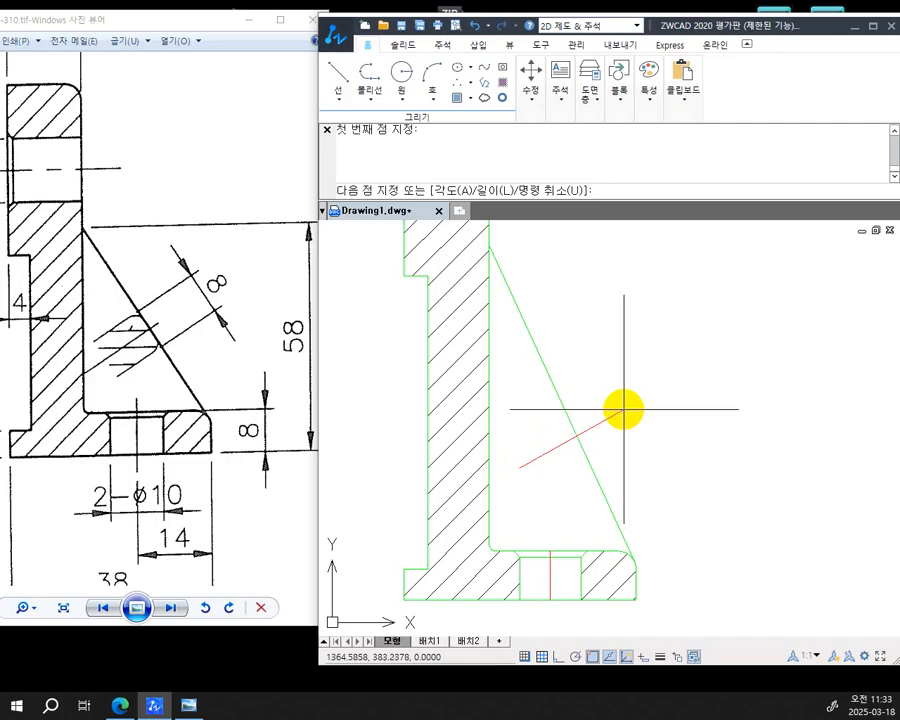
right_click(612, 410, "shift")
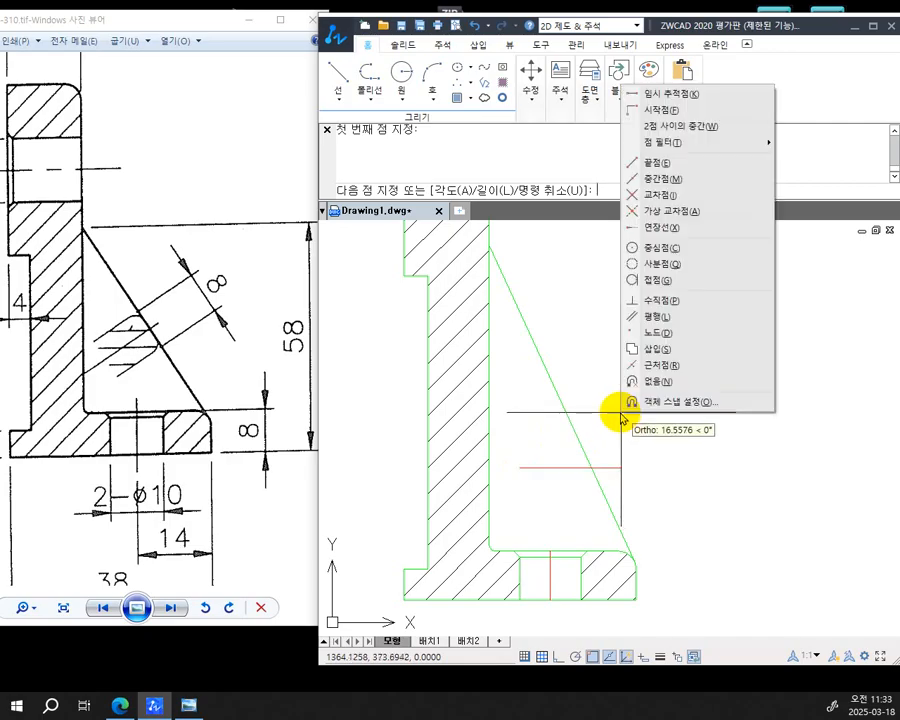
left_click(662, 302)
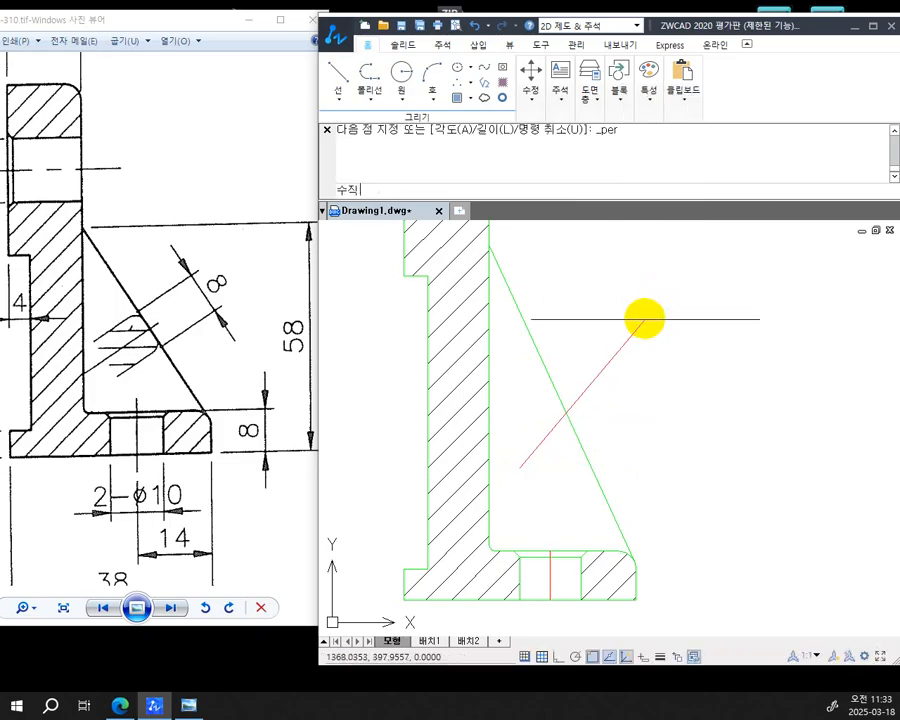
left_click(563, 411)
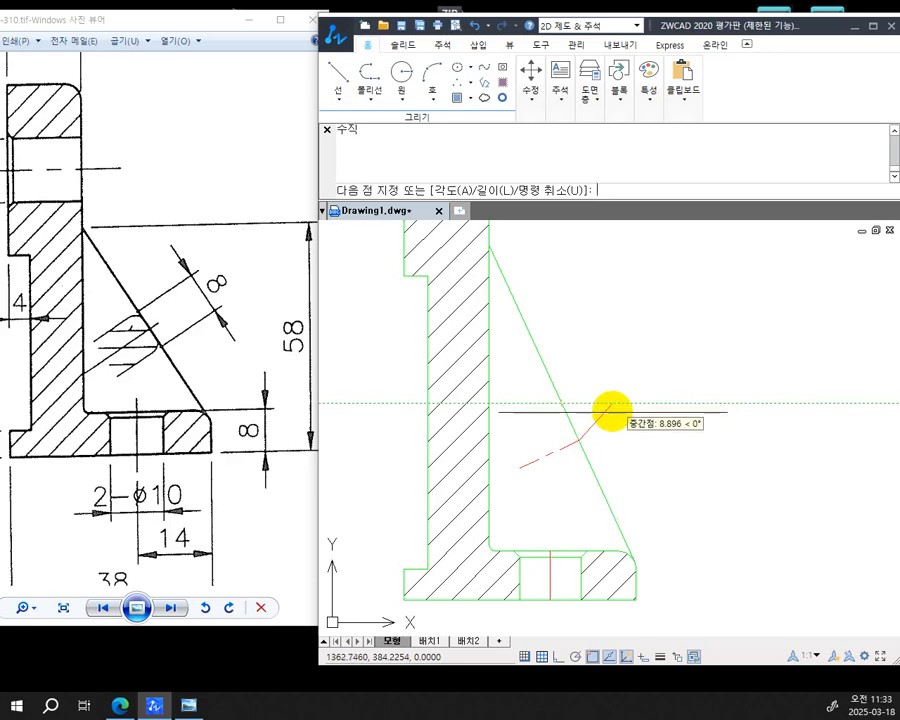
key("Escape")
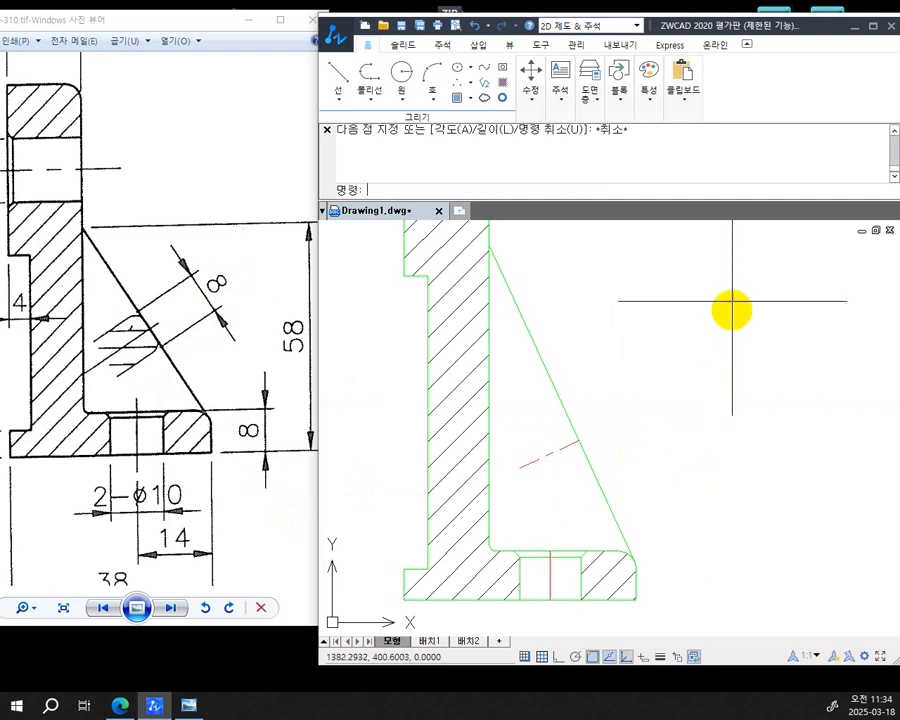
Make 가는선 the current layer
left_click(596, 105)
left_click(697, 168)
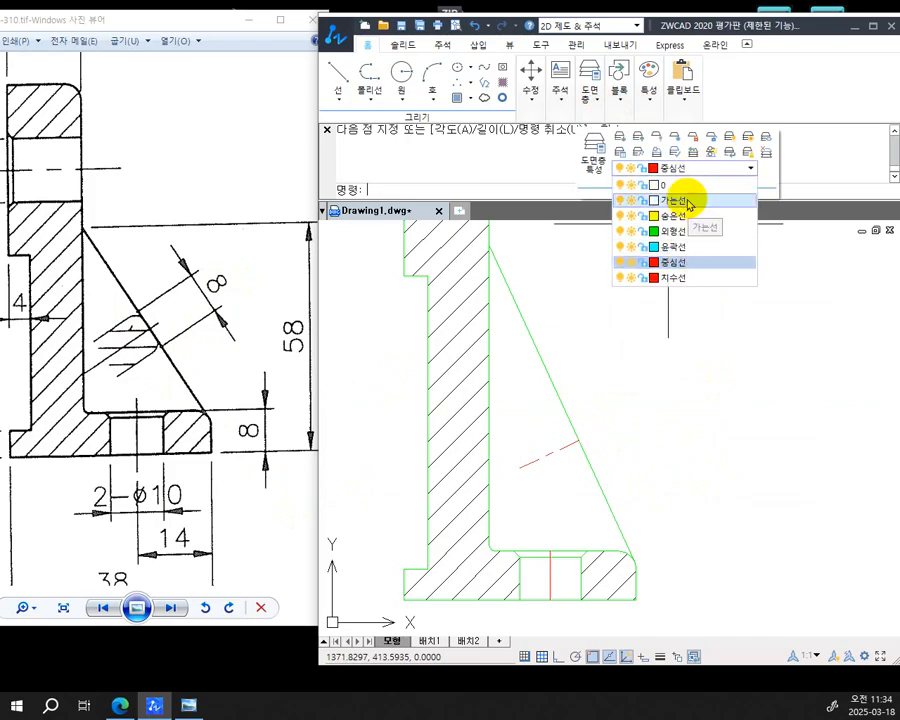
left_click(680, 200)
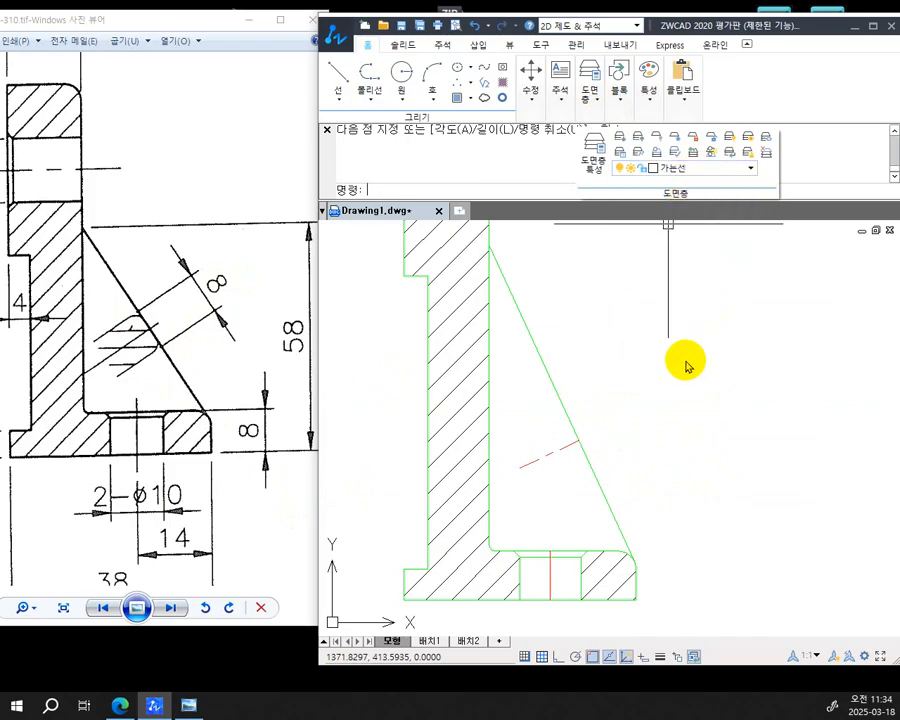
key("Escape")
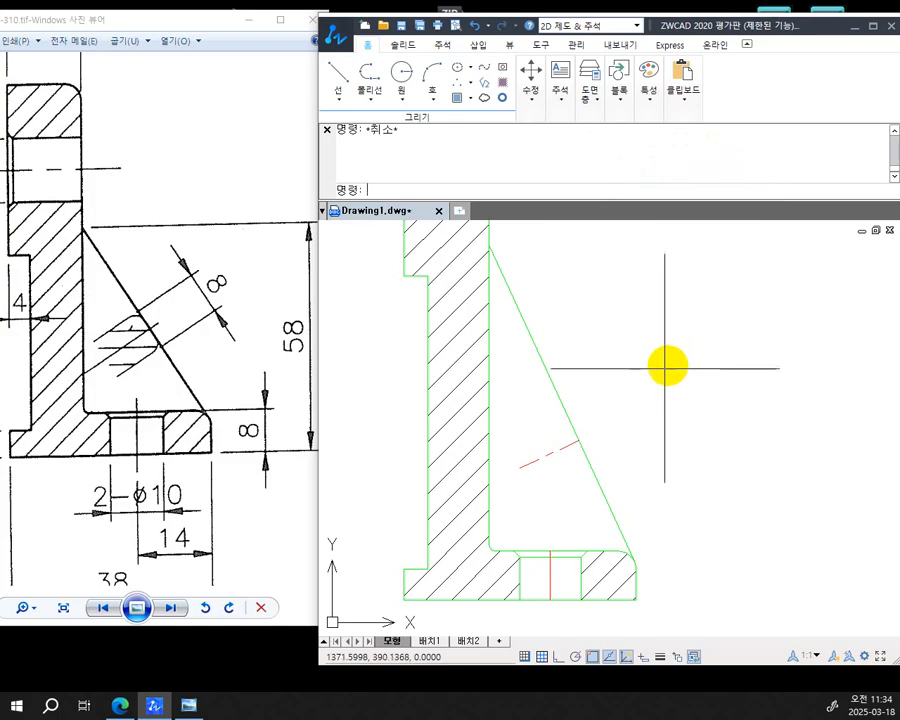
Offset the centre line inside the rib triangle by 4 to both sides
type("O")
key("Return")
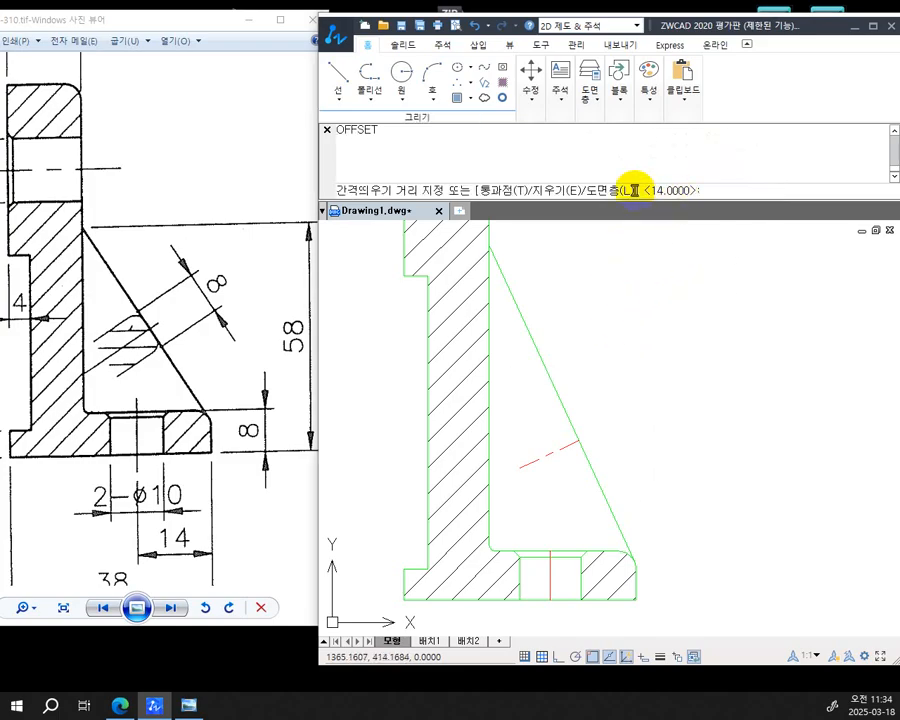
type("D")
key("Return")
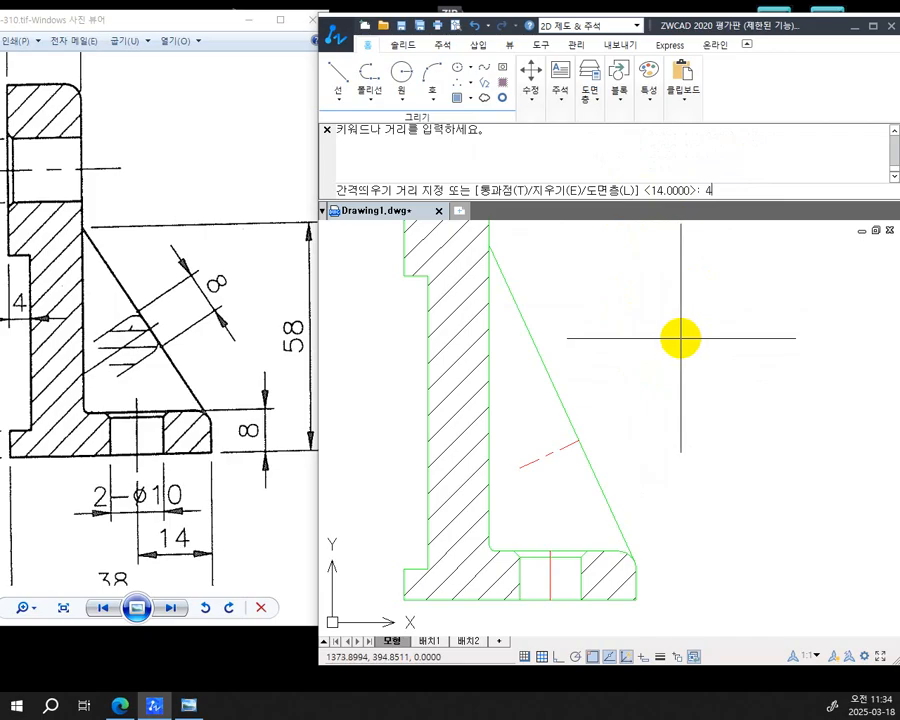
type("4")
key("Return")
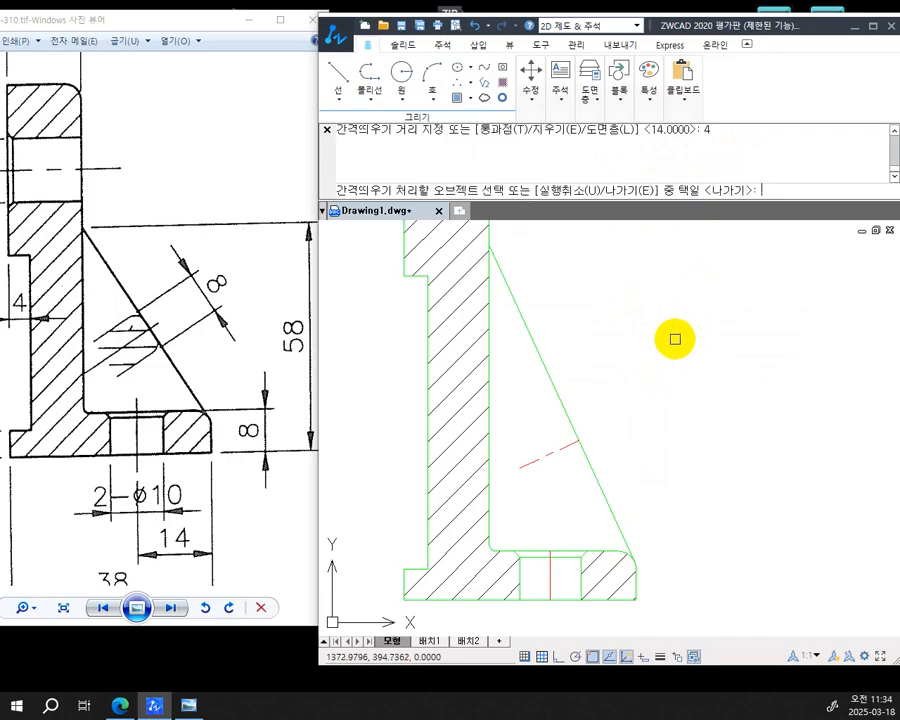
left_click(542, 457)
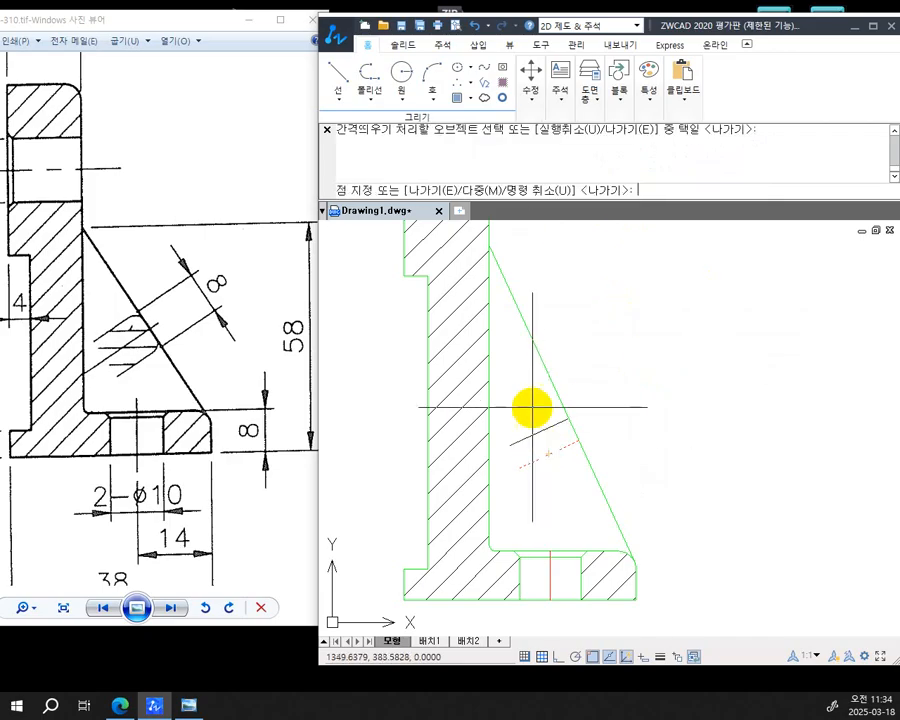
left_click(526, 400)
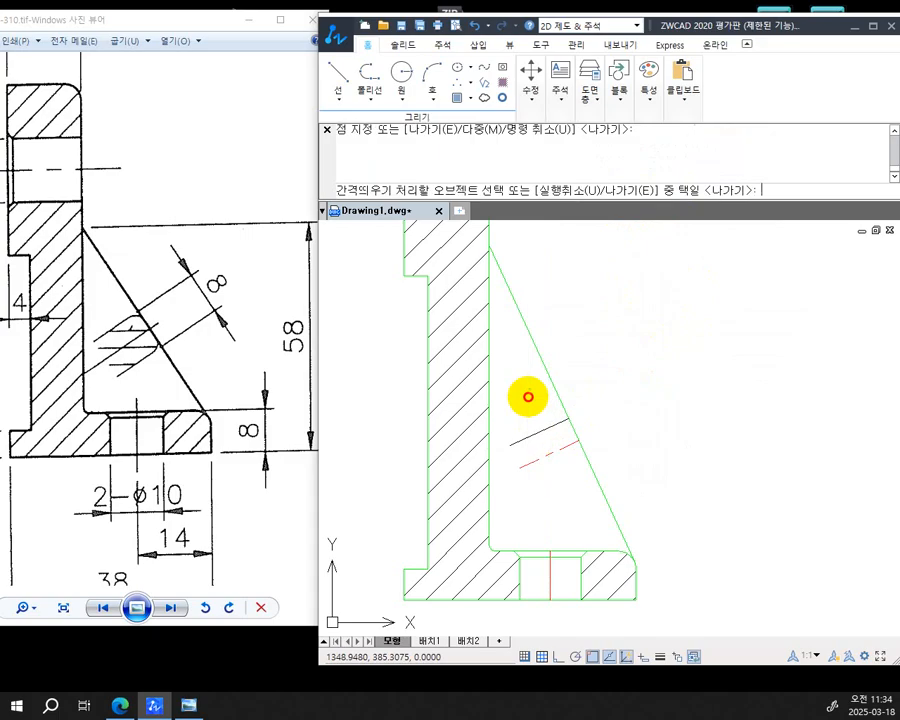
left_click(547, 455)
left_click(560, 498)
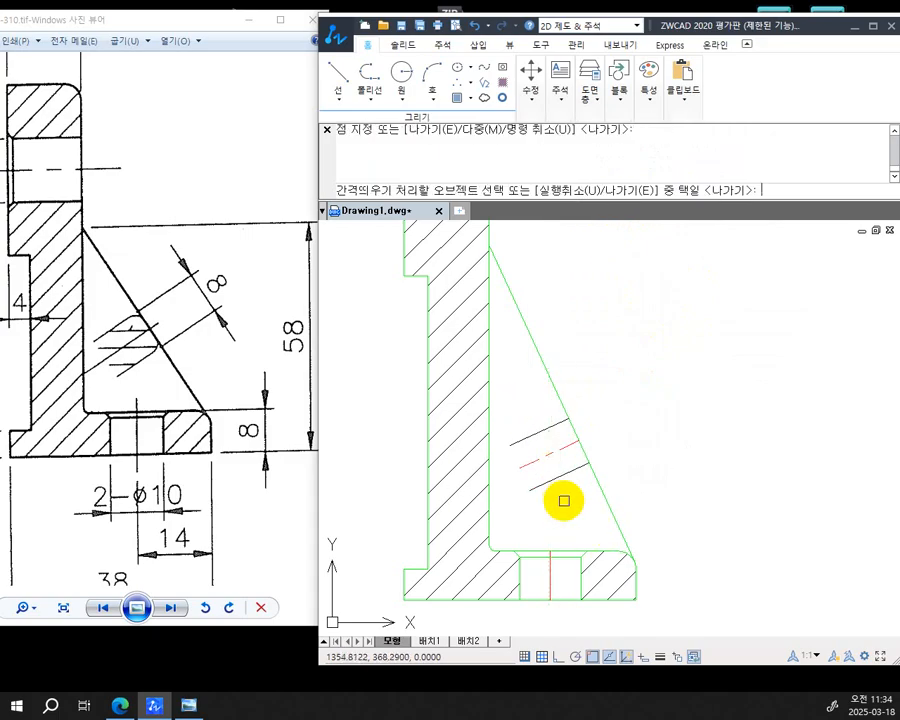
key("Escape")
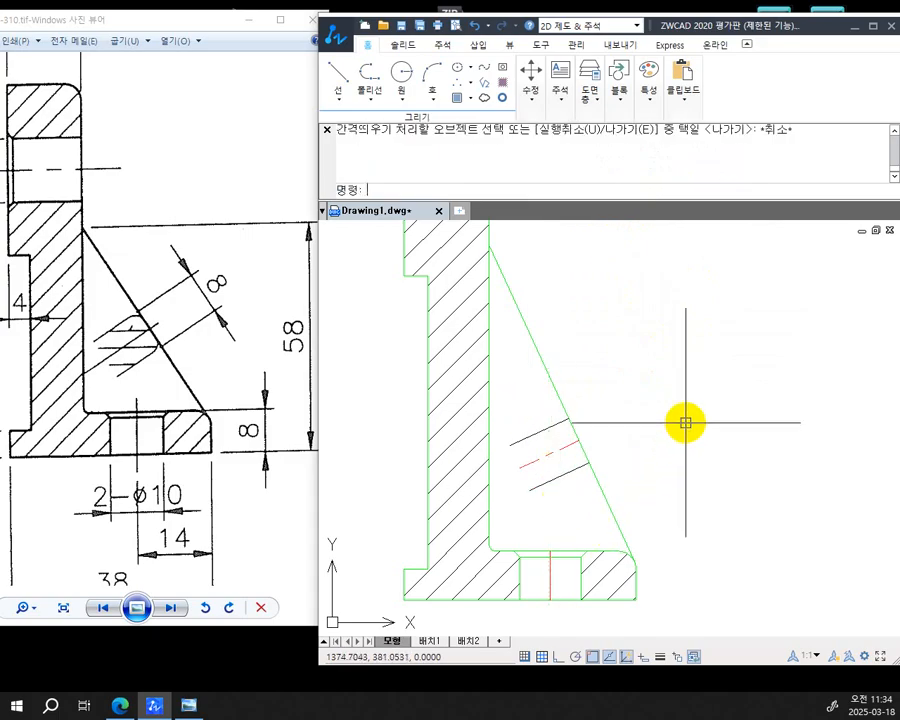
Draw a line joining the inner ends of the two offset lines to close the rib's revolved section
scroll(566, 472, "up", 4)
middle_click_drag(597, 435, 625, 436)
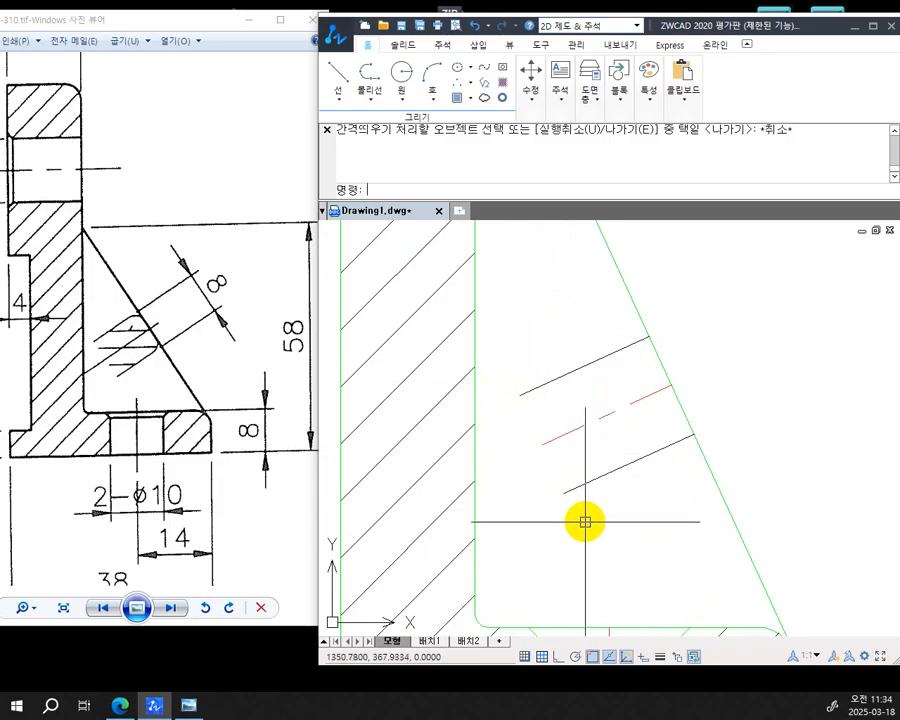
type("L")
key("Return")
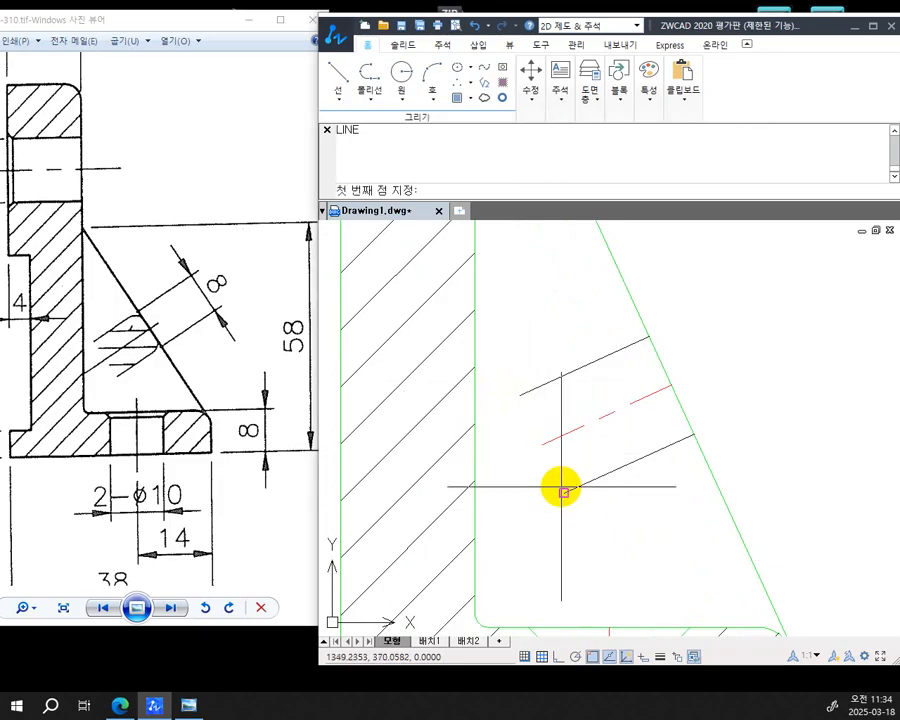
left_click(520, 398)
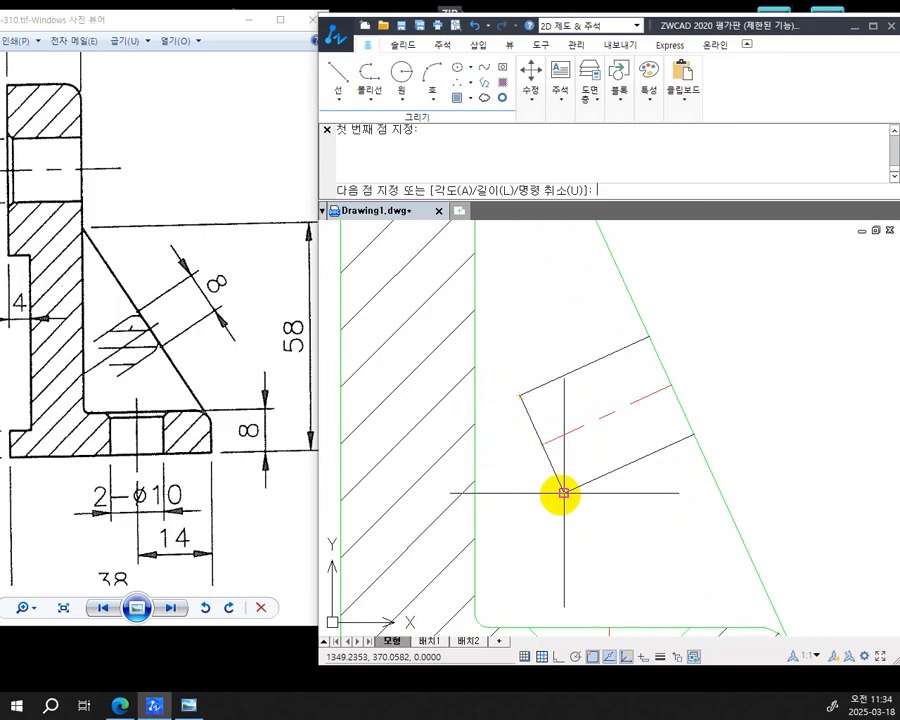
left_click(549, 462)
left_click(549, 503)
key("Escape")
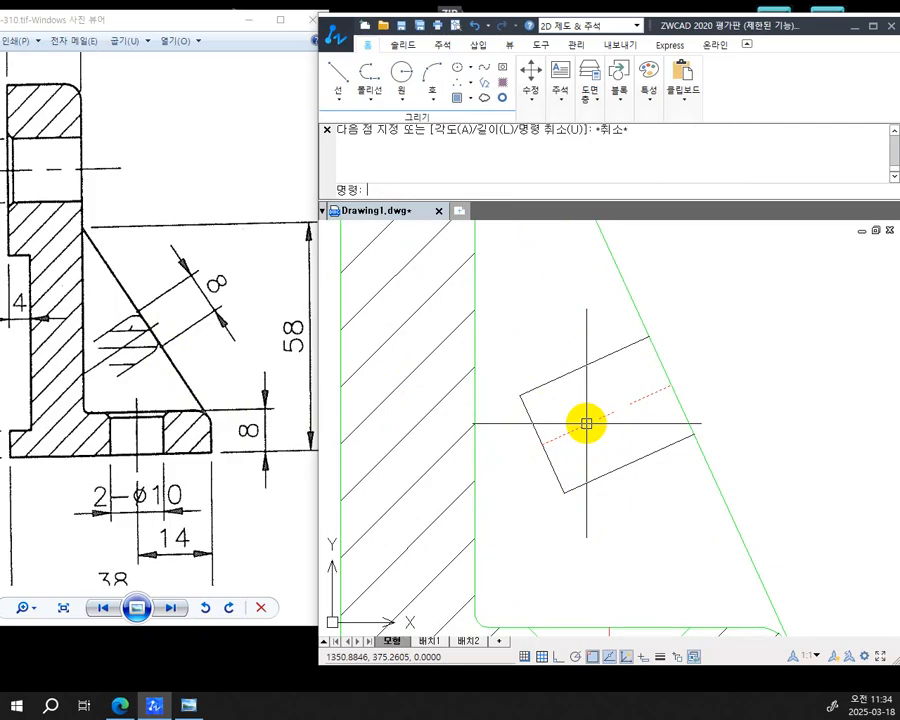
Fillet both corners between the offset lines and the rib's sloped edge with radius 1 in no-trim mode
type("F")
key("Return")
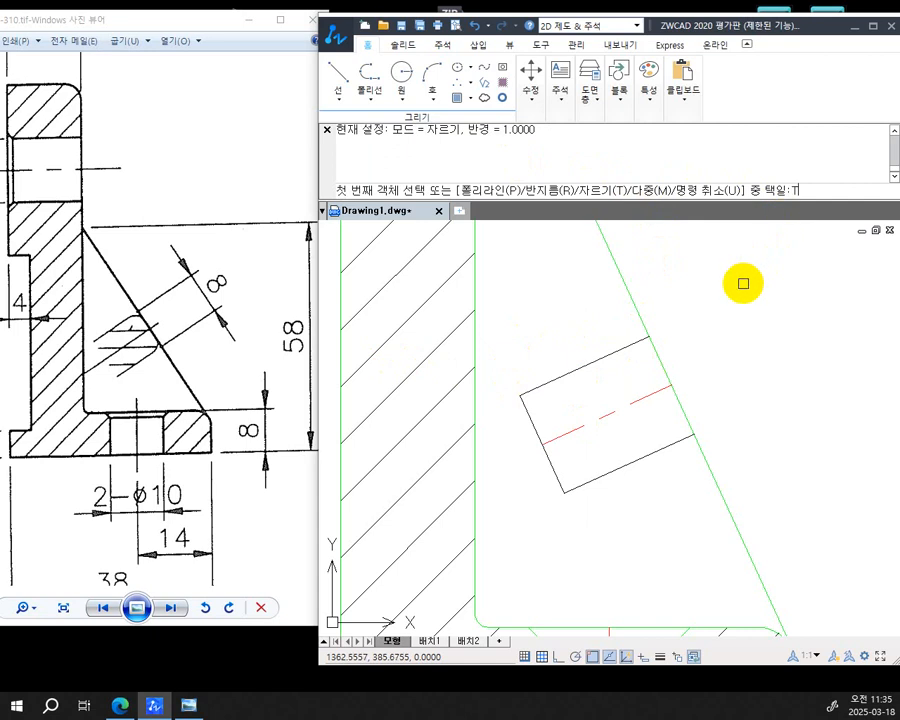
key("Return")
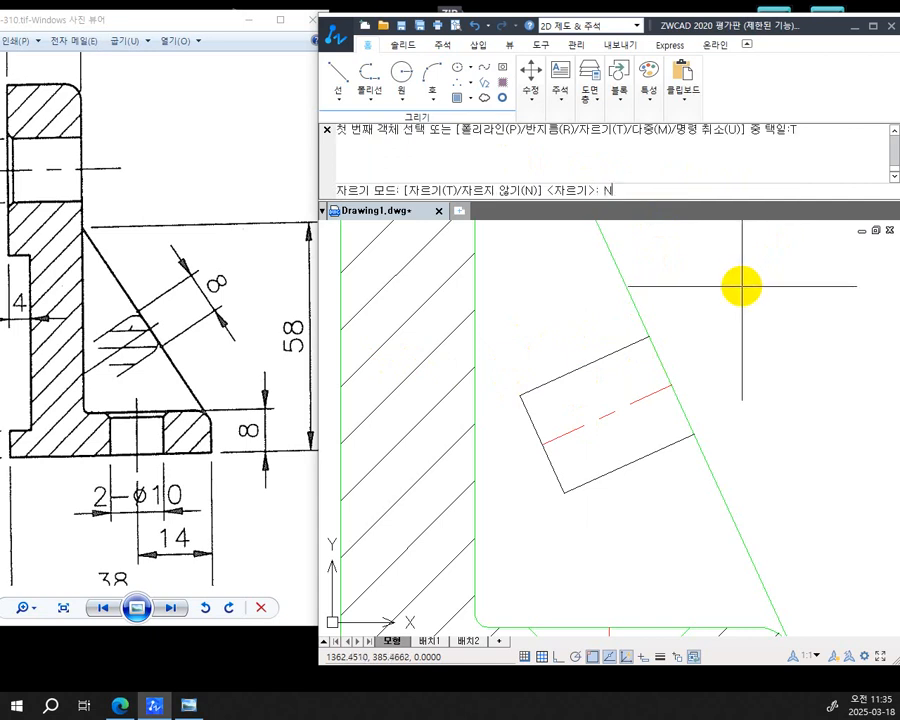
key("Return")
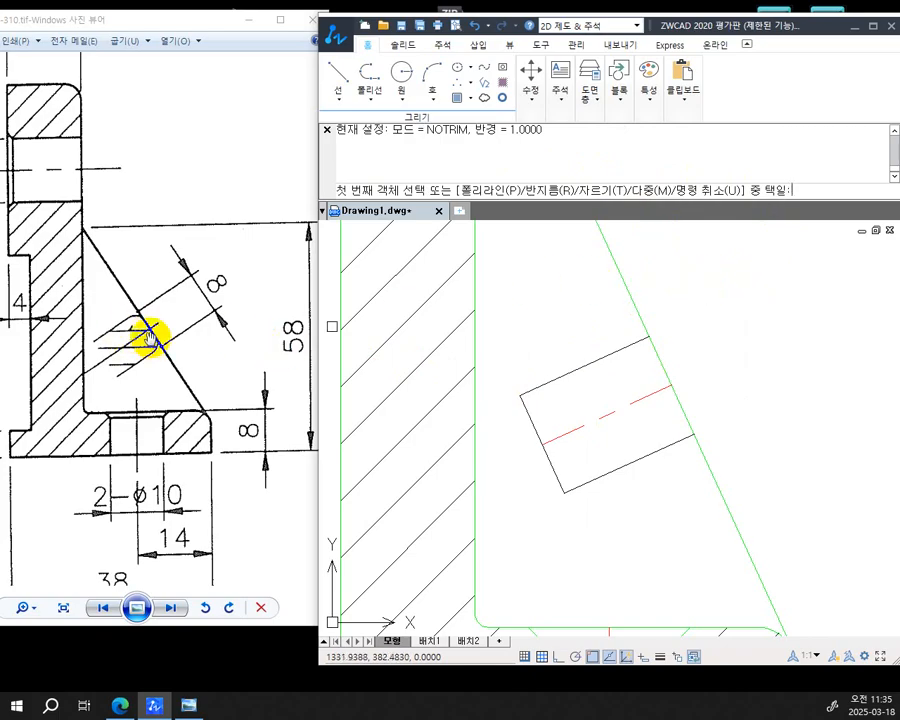
scroll(510, 495, "down", 3)
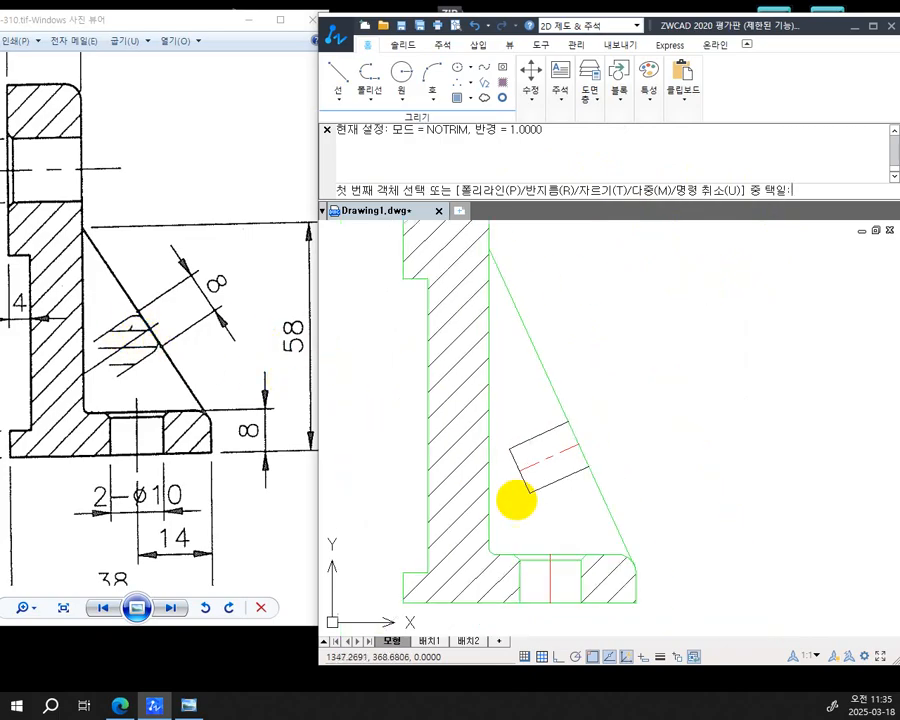
scroll(532, 521, "up", 2)
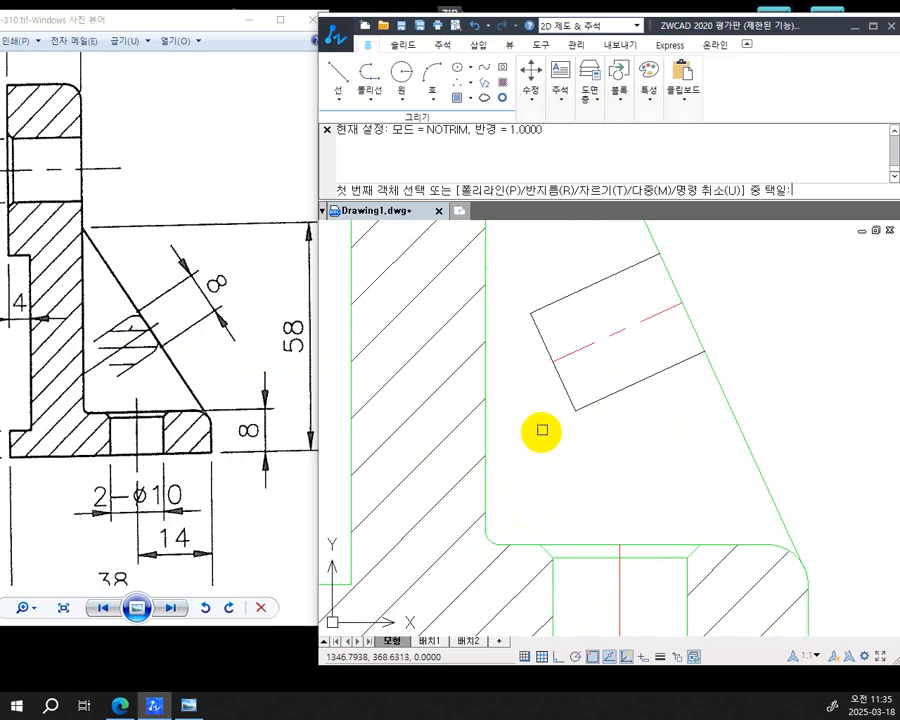
scroll(471, 536, "up", 1)
scroll(554, 370, "up", 2)
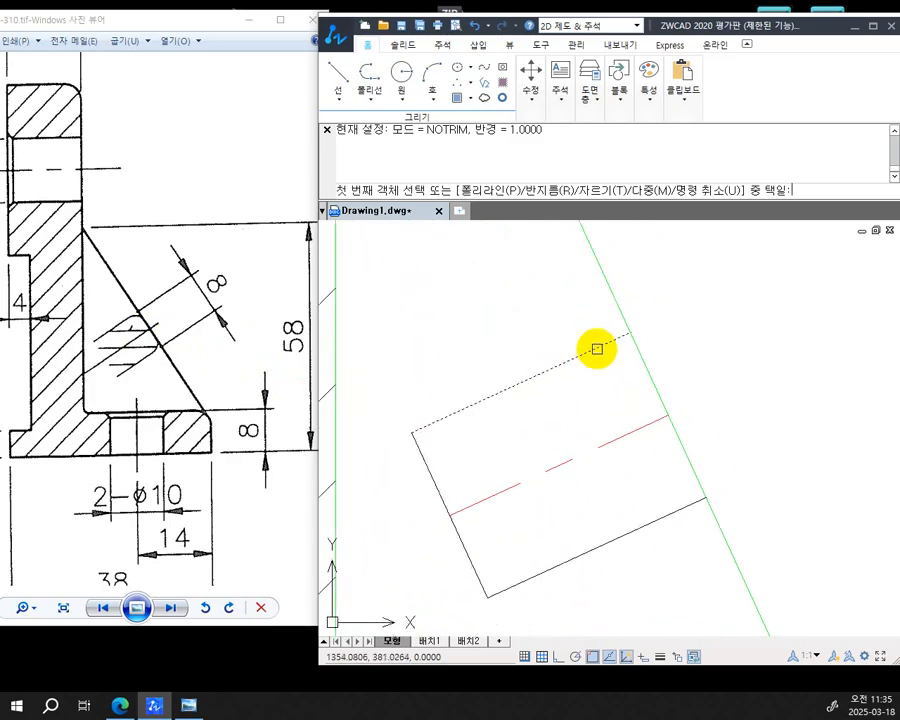
left_click(598, 347)
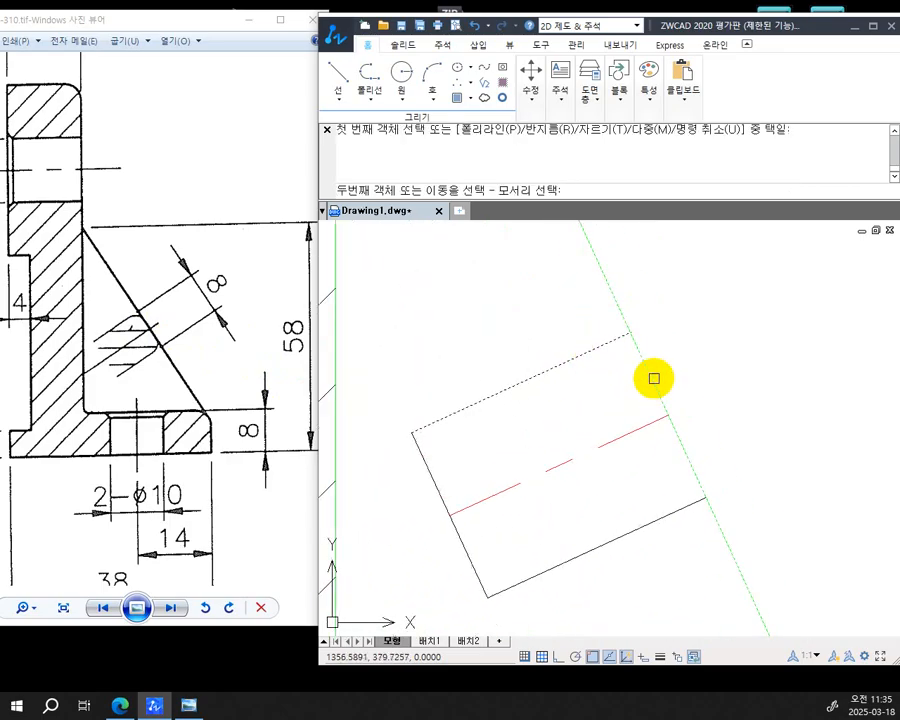
left_click(654, 378)
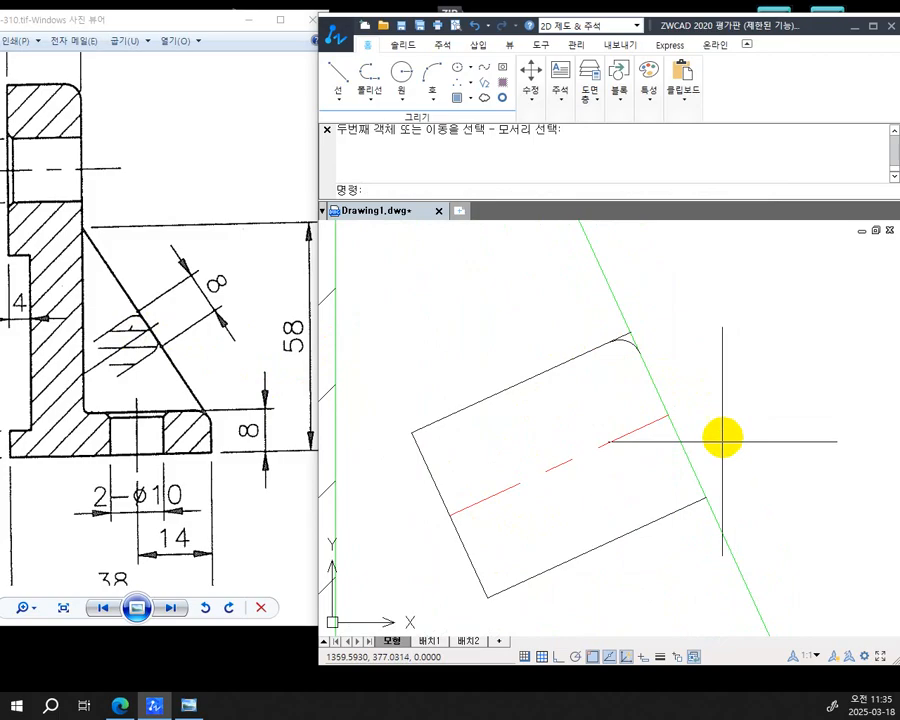
key("Return")
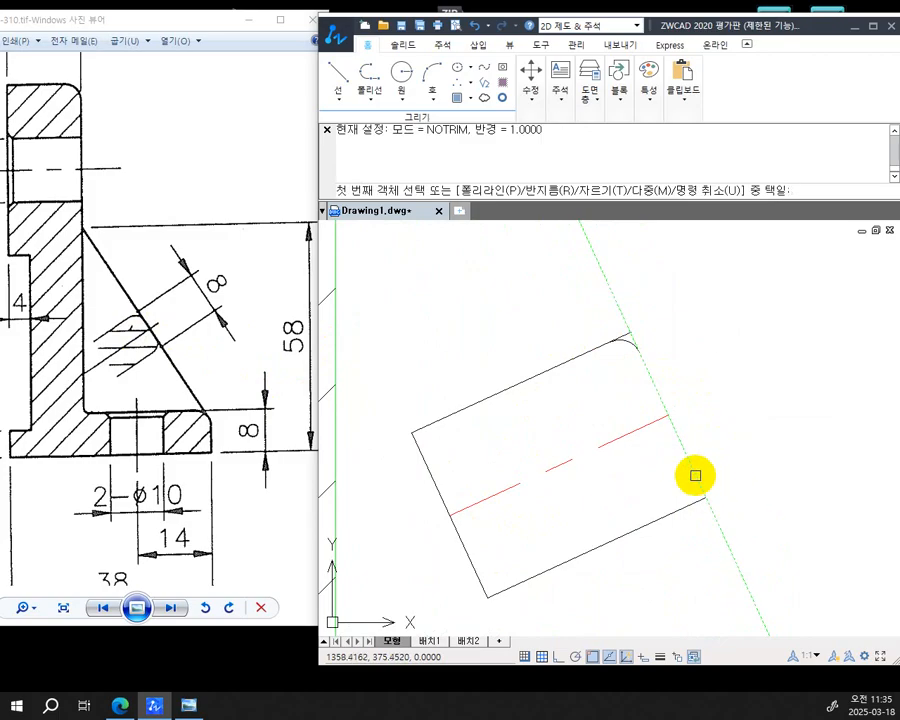
left_click(695, 475)
left_click(685, 506)
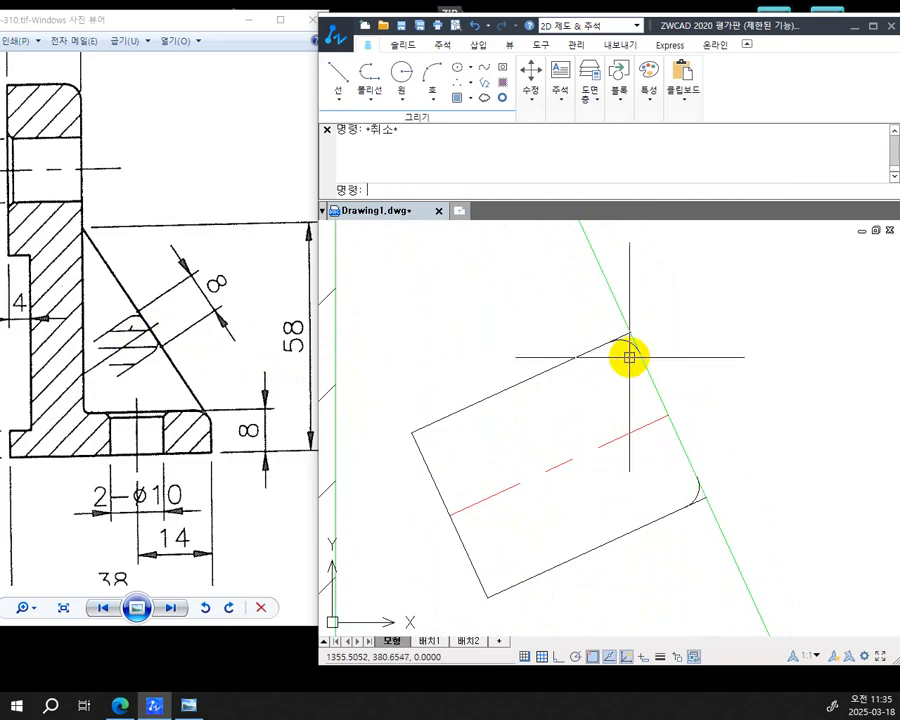
Trim the two offset line ends that project past the fillets, using all objects as cutting edges
type("tr")
key("Return")
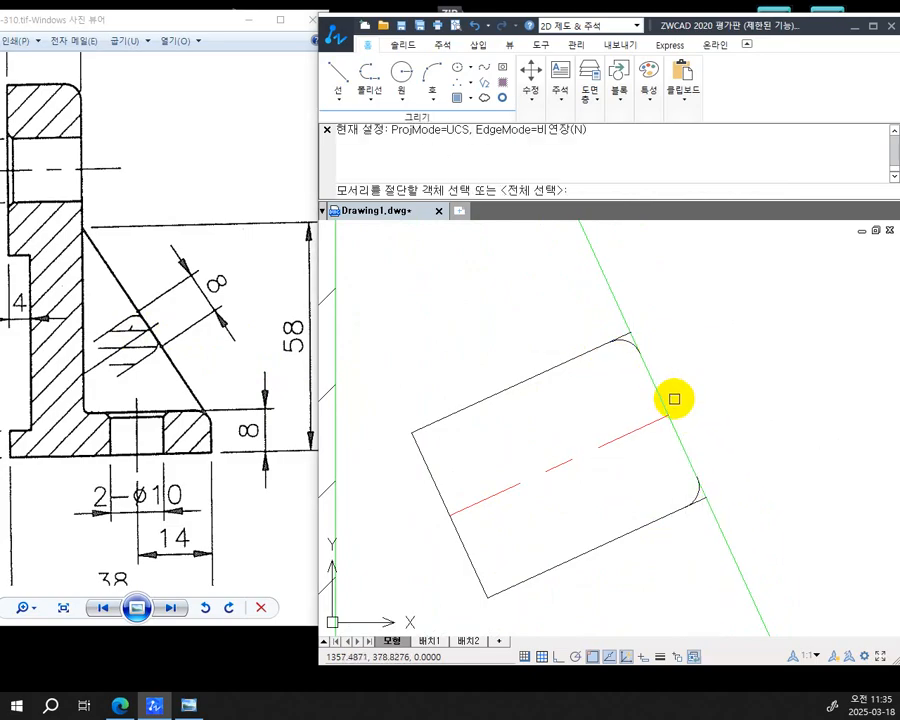
key("Return")
scroll(626, 330, "up", 3)
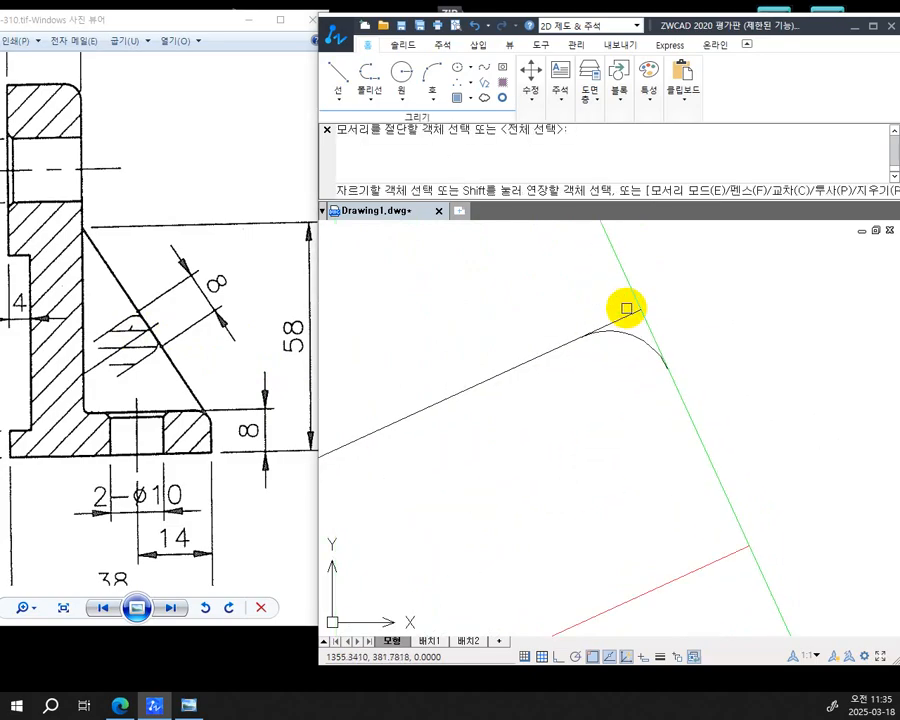
left_click(625, 312)
scroll(706, 474, "down", 4)
middle_click_drag(727, 508, 611, 394)
scroll(626, 474, "up", 3)
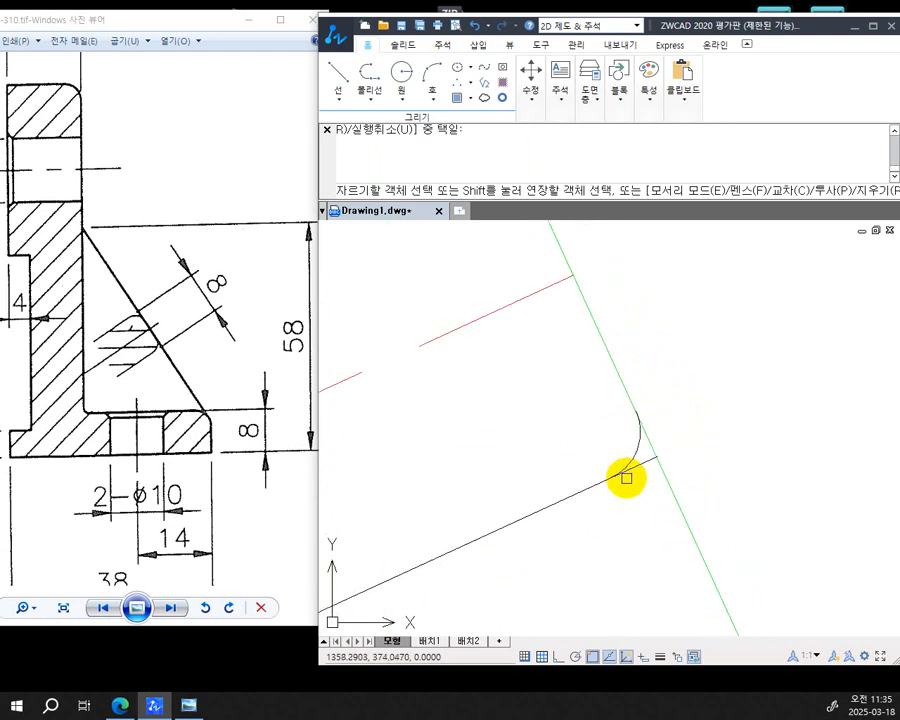
scroll(649, 461, "down", 3)
middle_click_drag(686, 422, 726, 444)
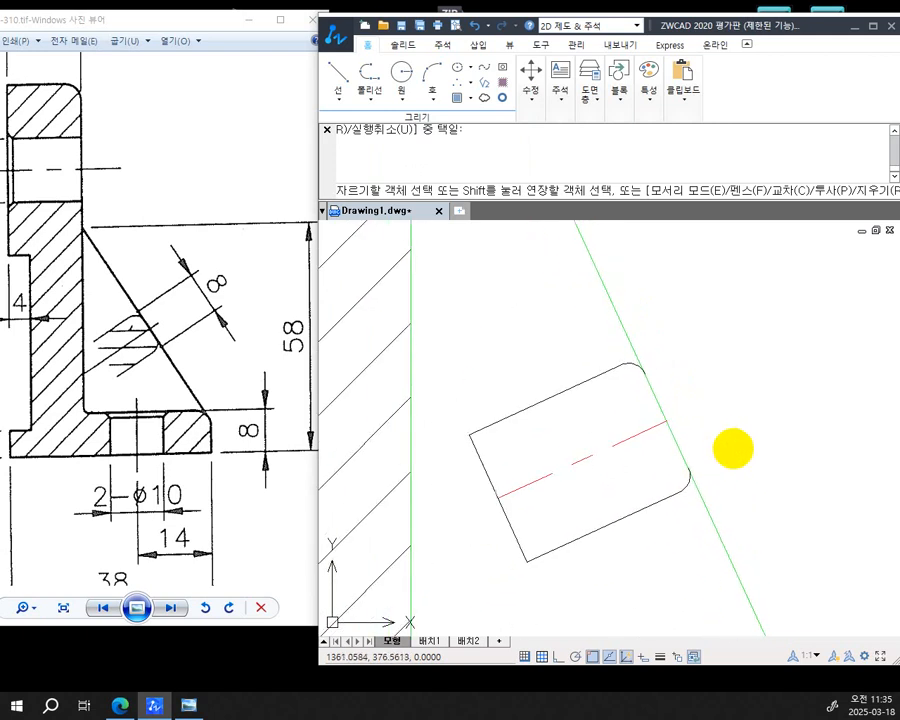
key("Escape")
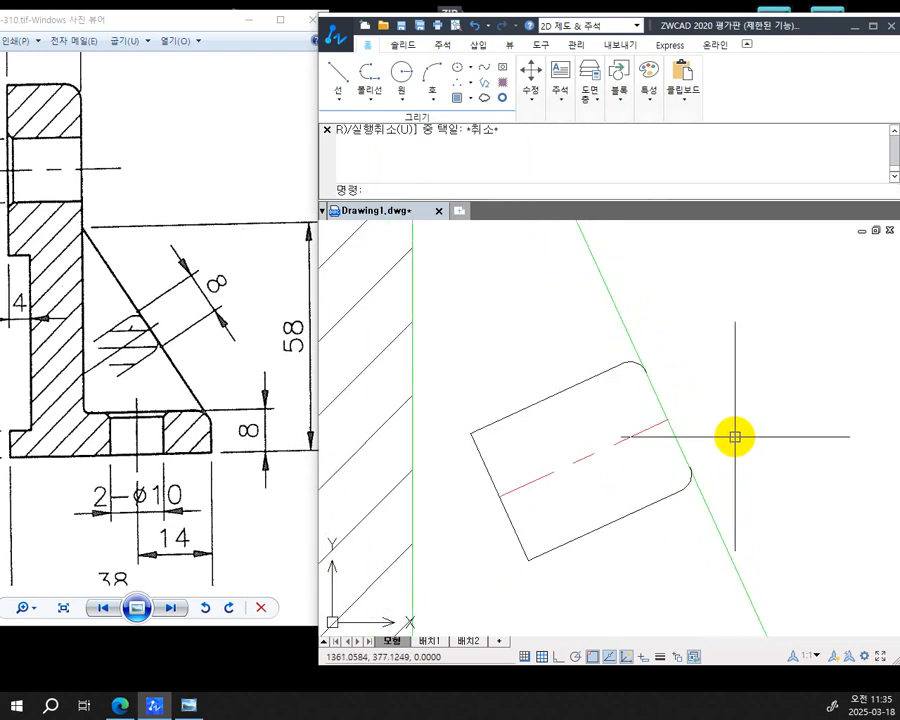
Lengthen the revolved section's centre line at both ends by an increment of 3
type("LEN")
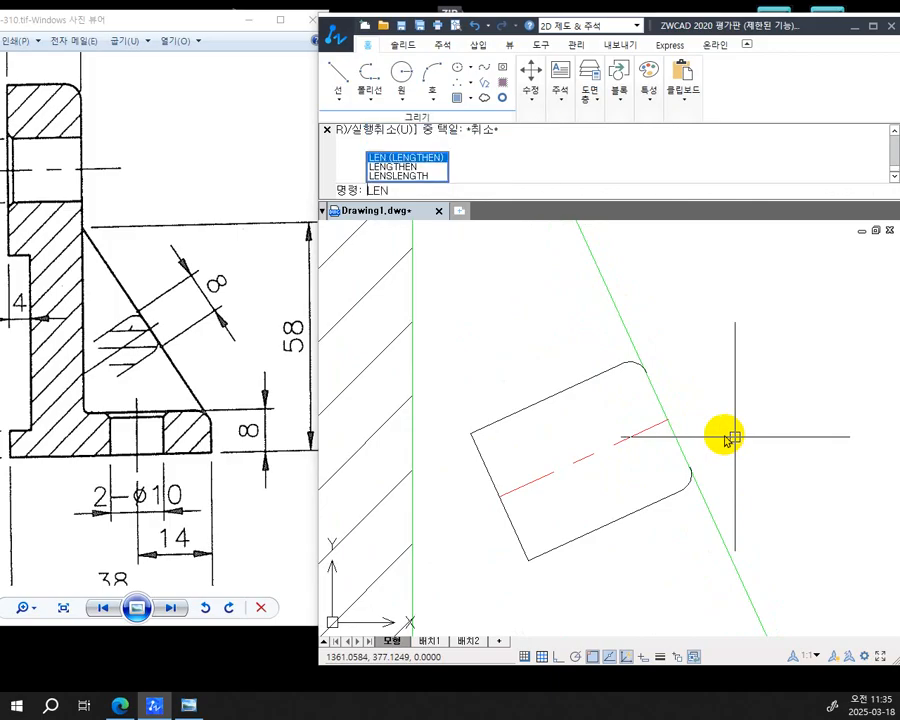
key("Return")
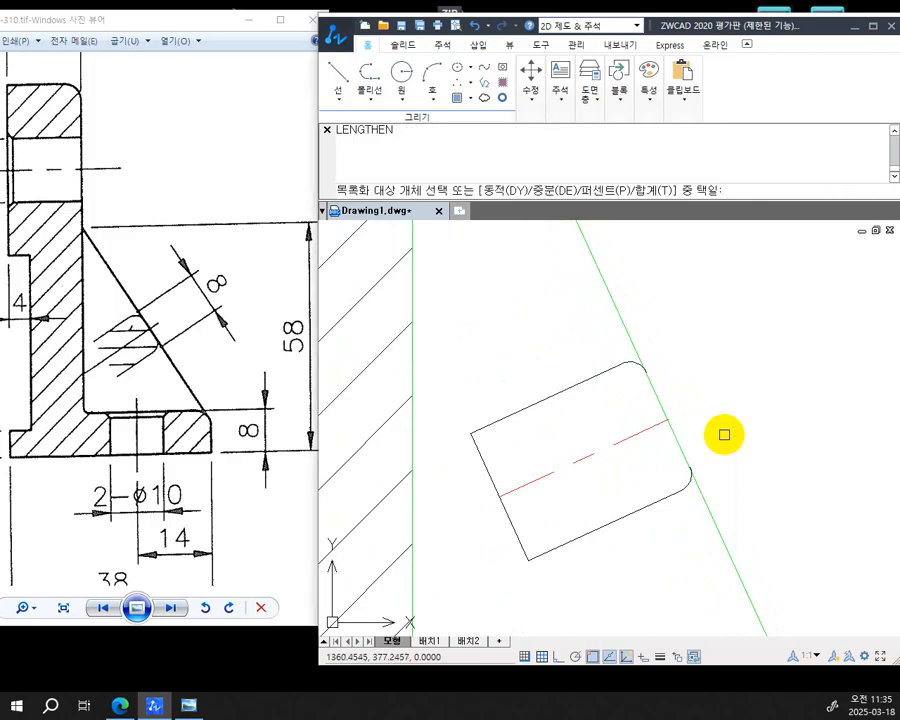
type("DE")
key("Return")
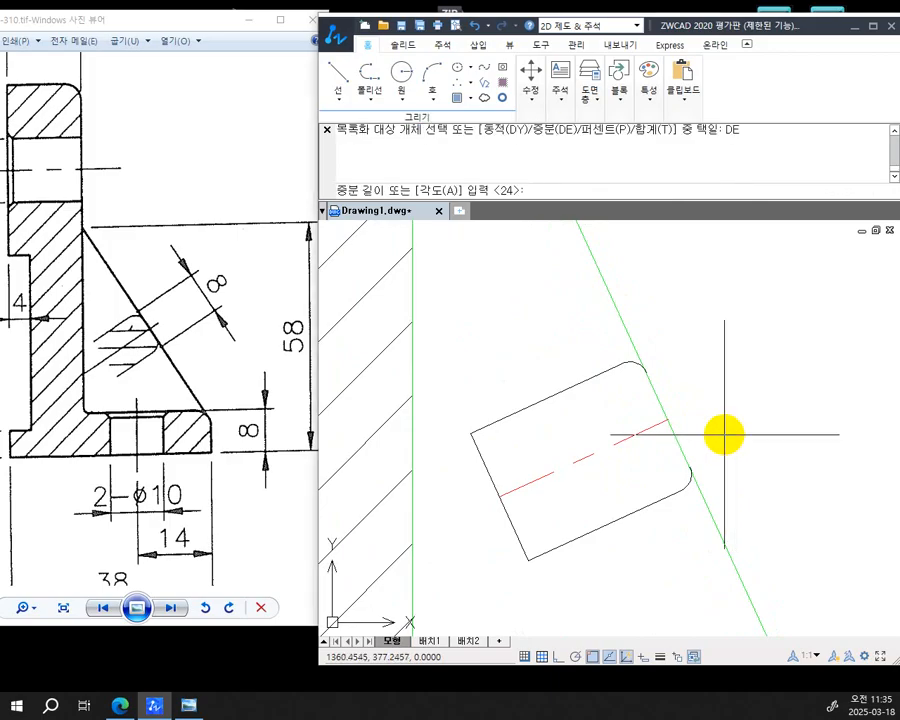
type("3")
key("Return")
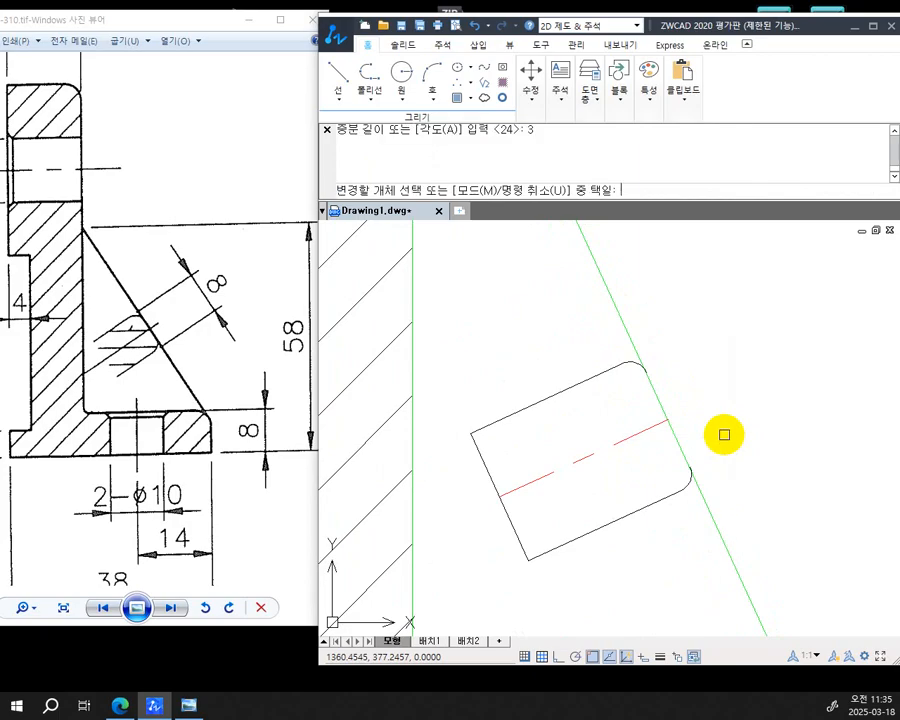
left_click(649, 432)
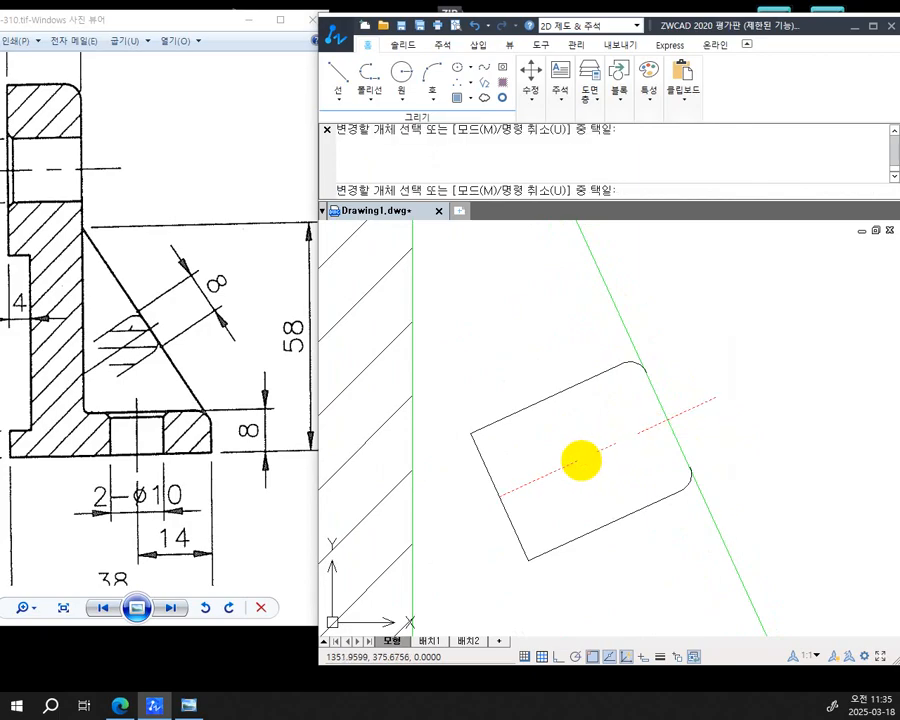
left_click(558, 465)
key("Escape")
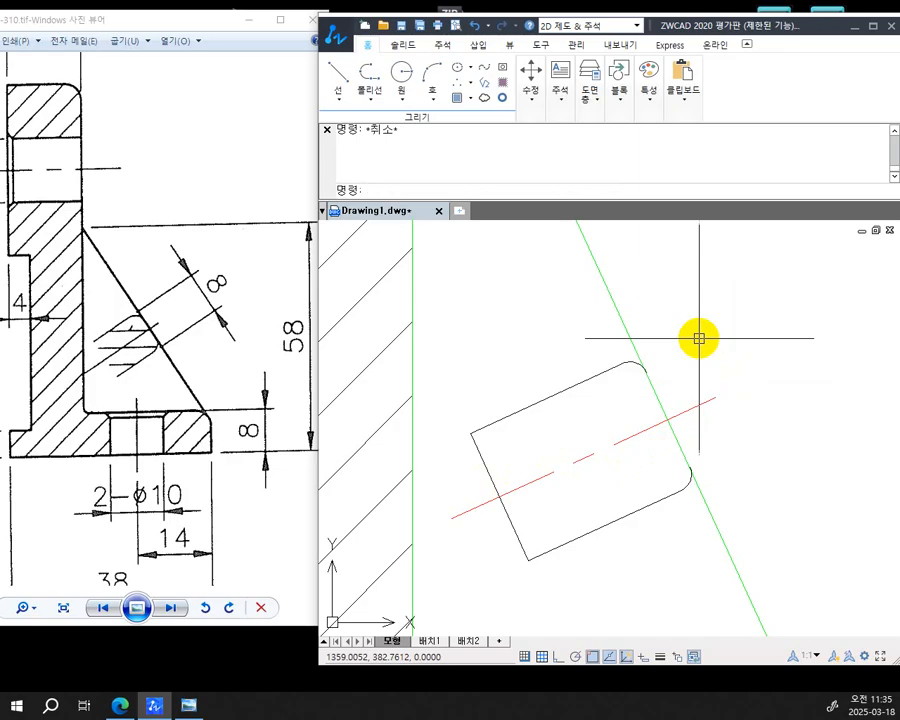
Hatch both halves of the rib's revolved section with the user-defined pattern at angle 0 and spacing 3
left_click(590, 107)
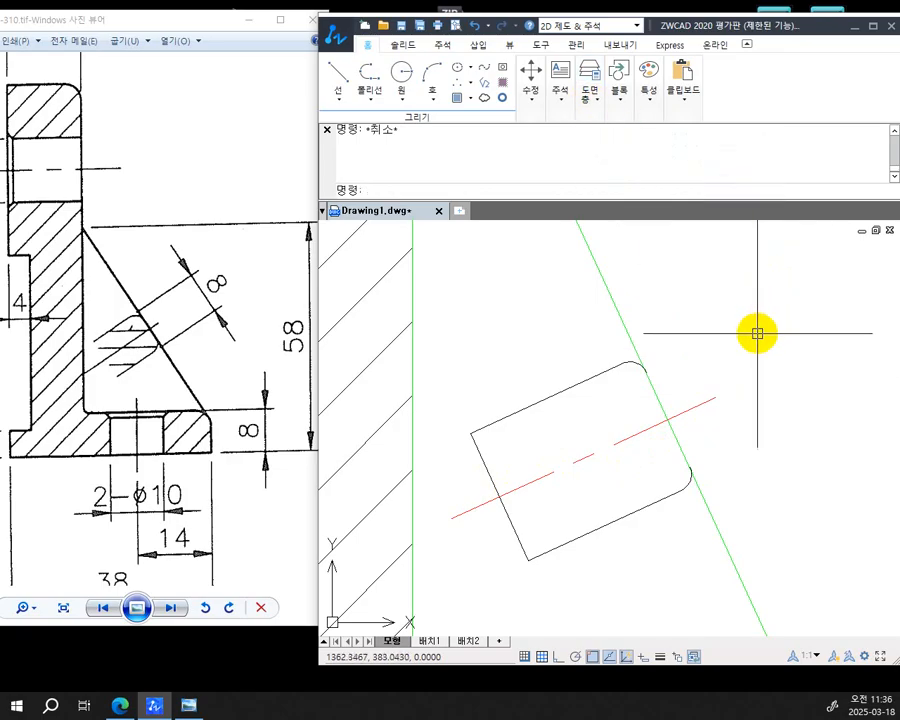
type("h")
key("Return")
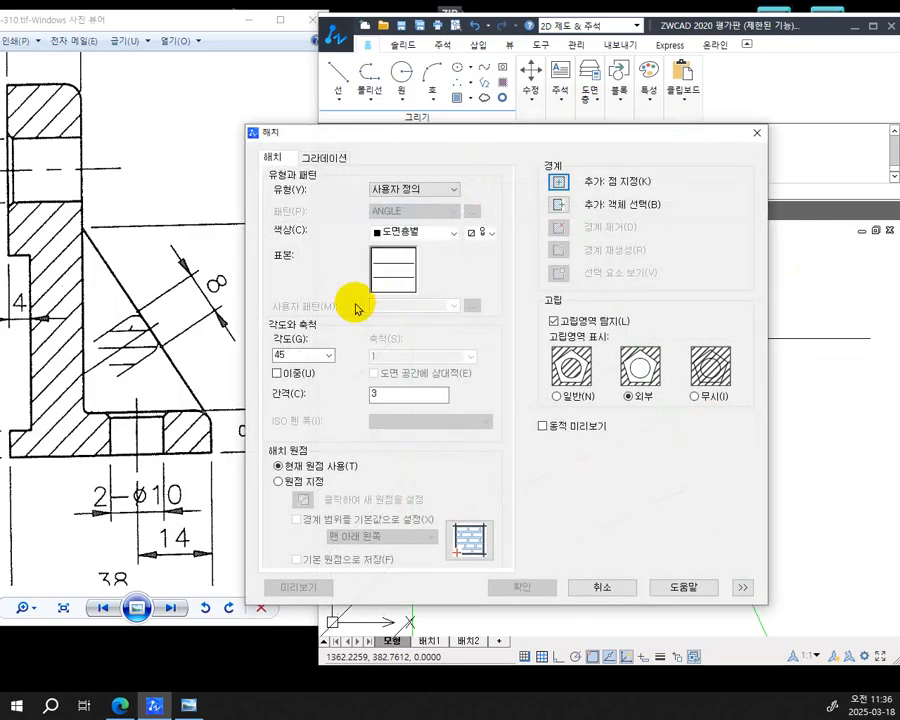
double_click(300, 355)
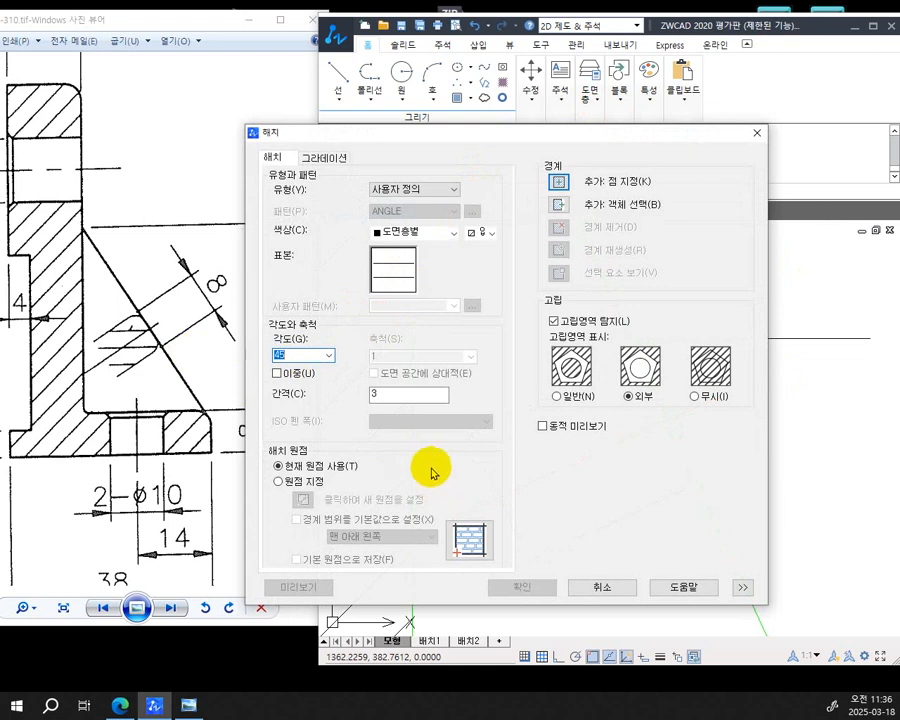
left_click(368, 396)
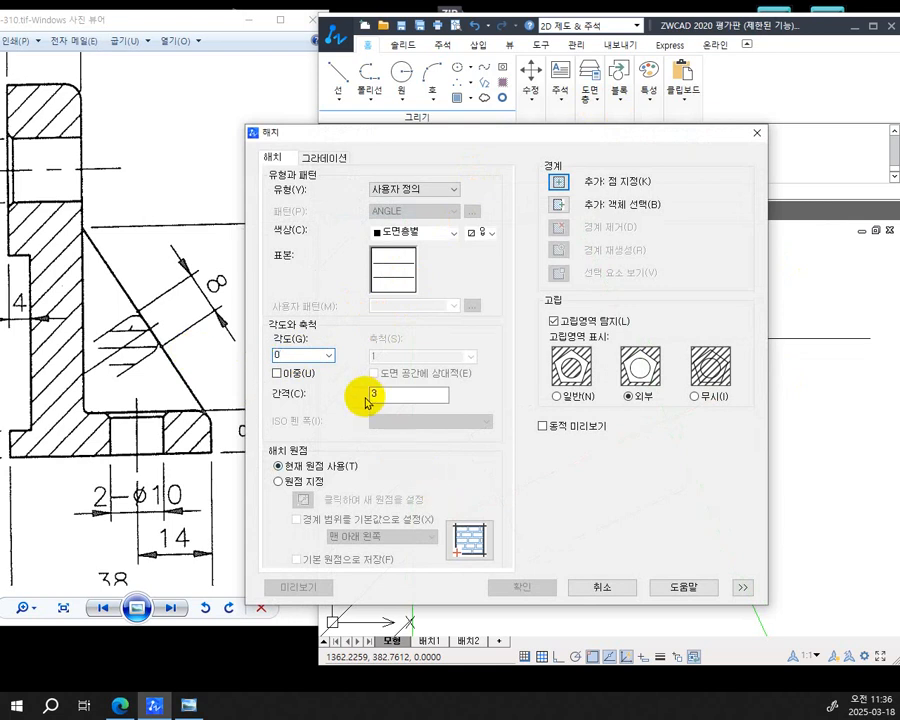
left_click(558, 183)
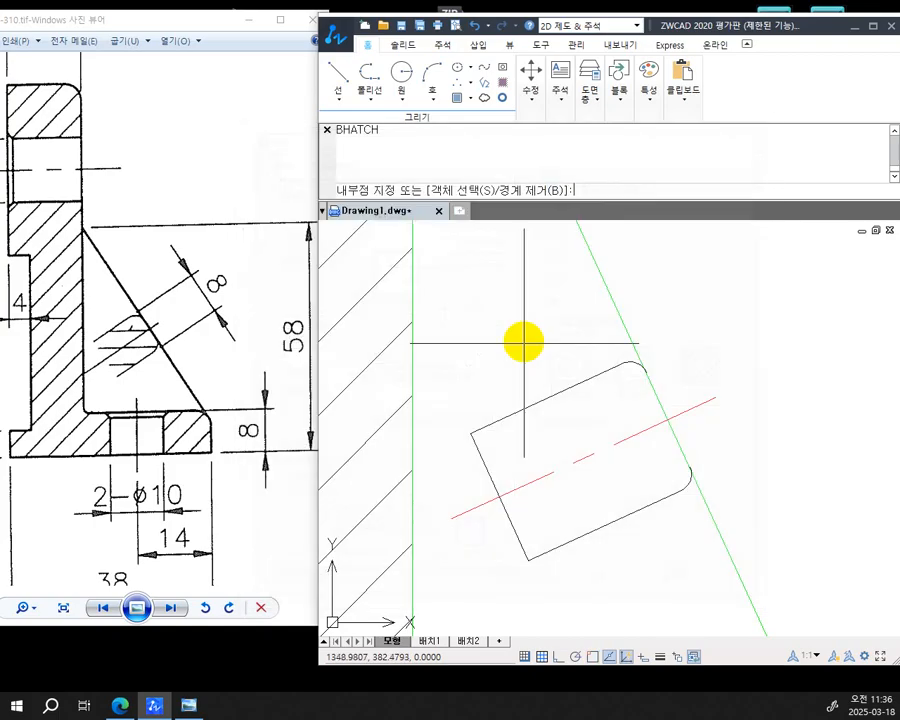
left_click(577, 428)
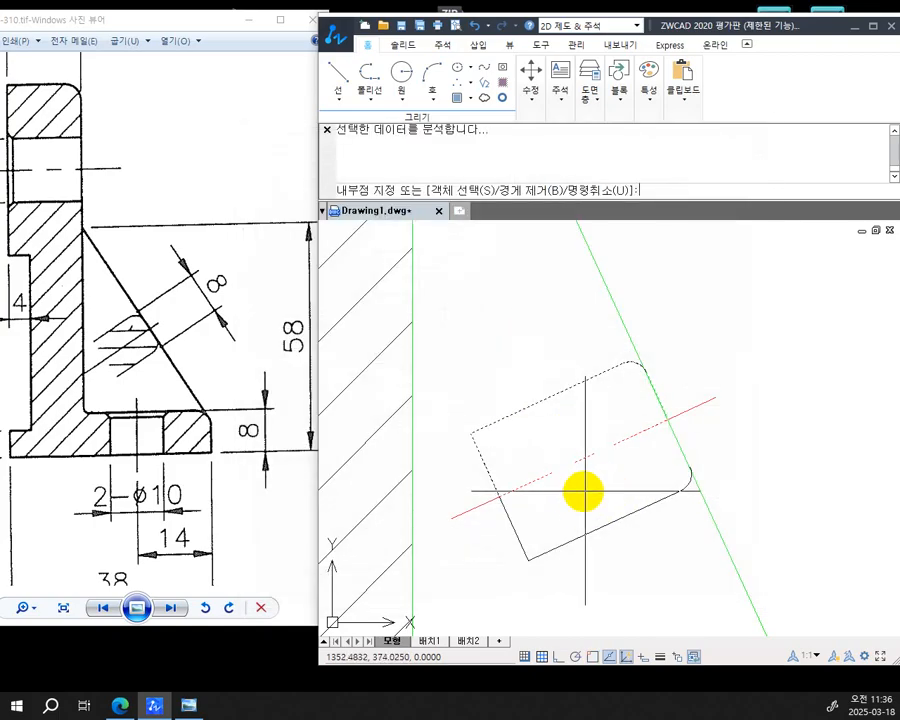
left_click(596, 491)
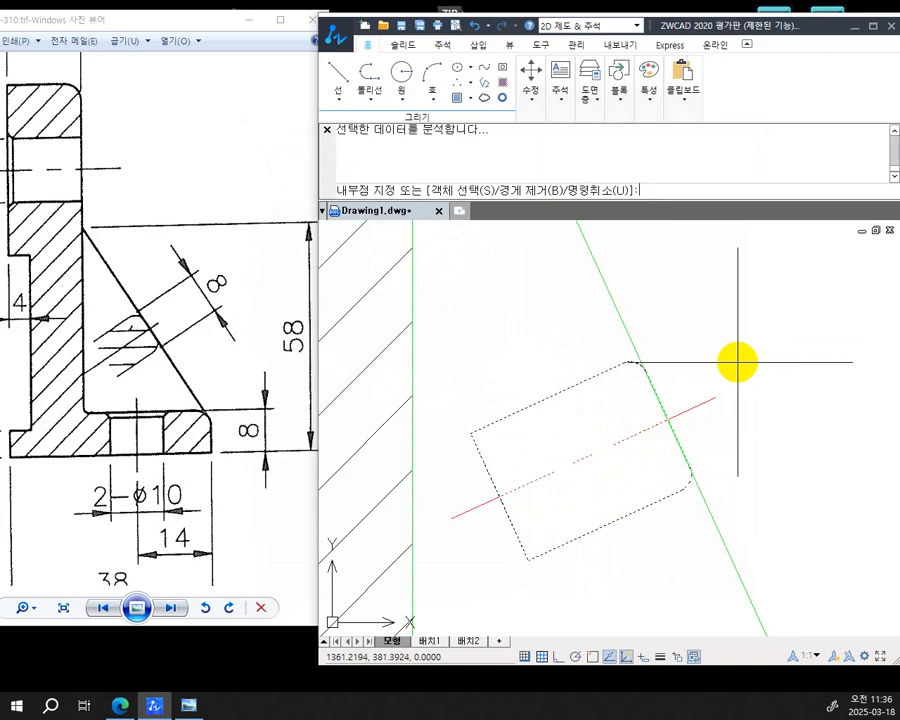
key("Return")
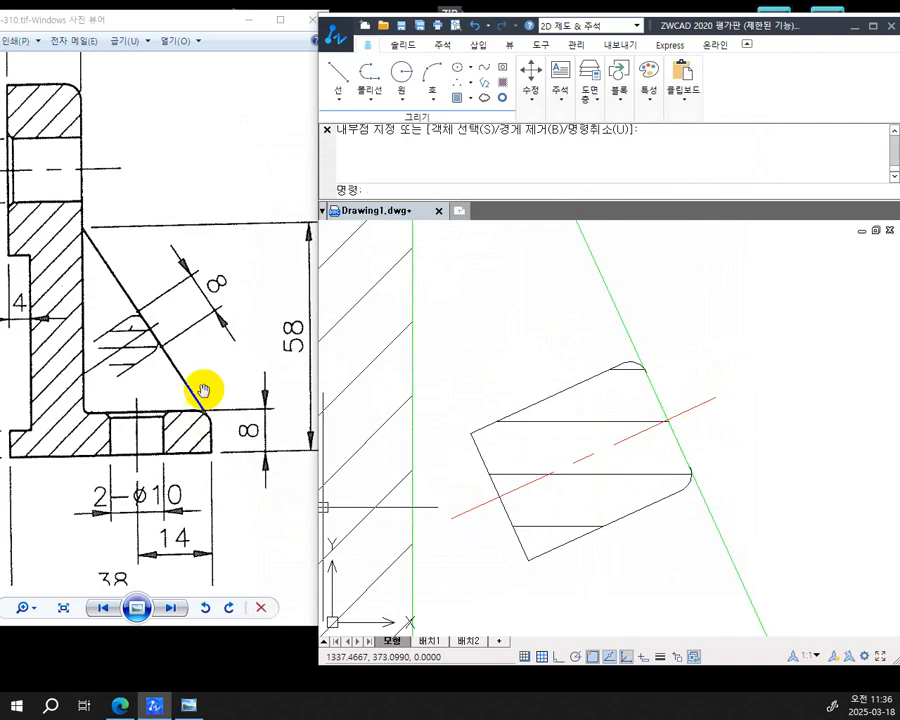
Erase the line closing the inner end of the rib's revolved section
left_click(483, 463)
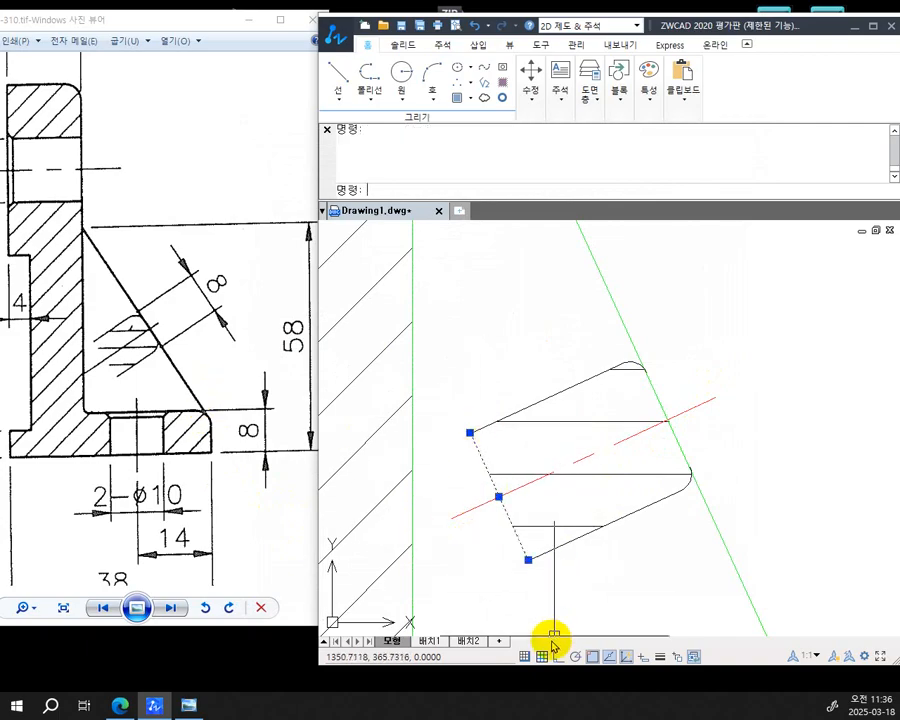
type("e")
key("Return")
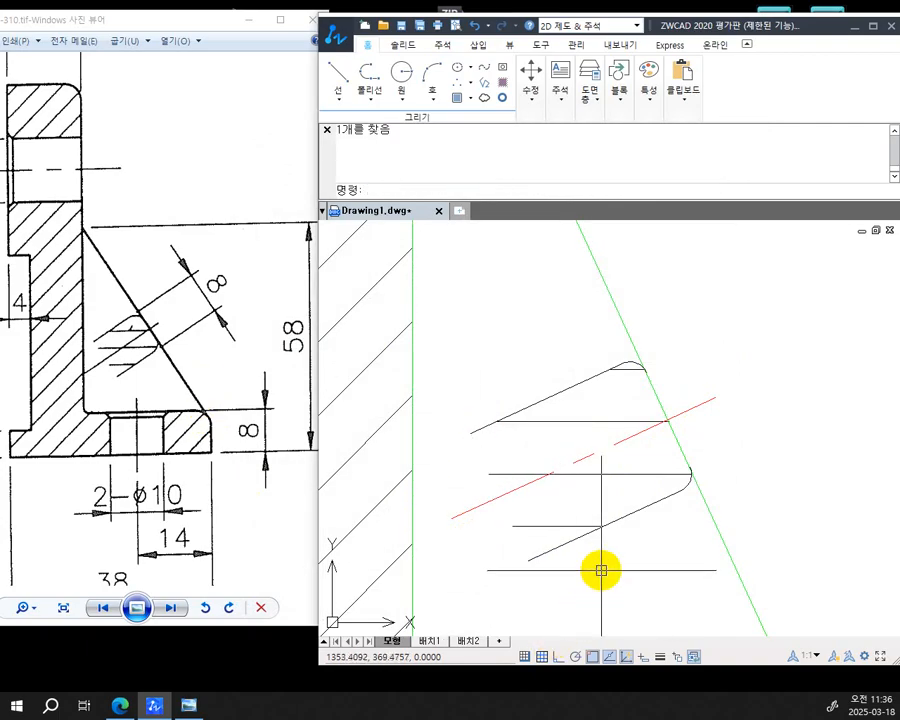
Inspect the revolved section's rounded corners and the whole bracket section view
scroll(645, 568, "down", 2)
mouse_move(645, 568)
middle_mouse_down()
mouse_move(636, 394)
mouse_move(657, 426)
middle_mouse_up()
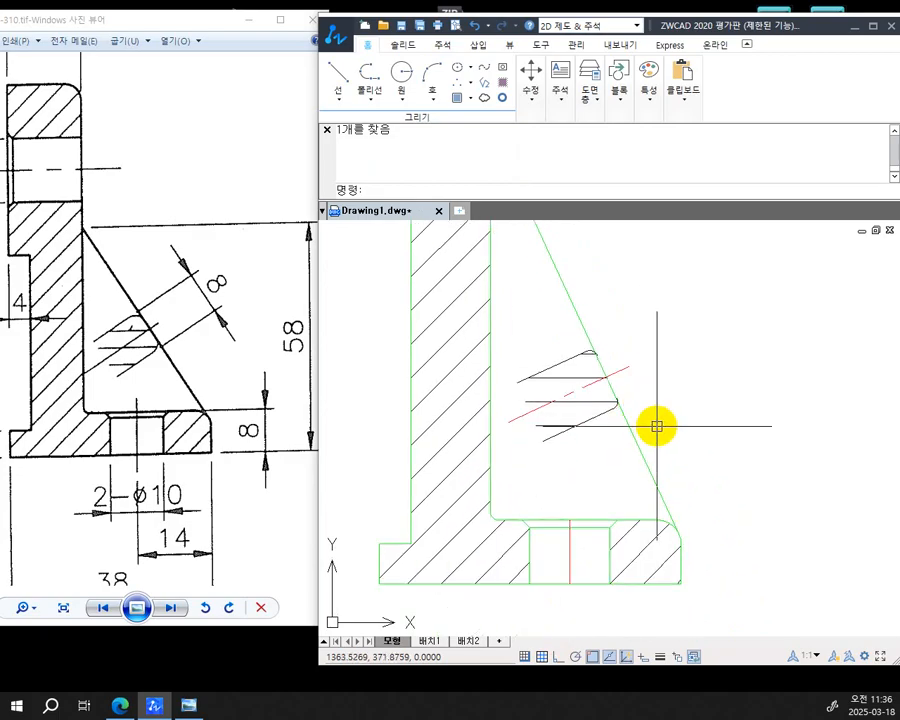
scroll(577, 357, "up", 2)
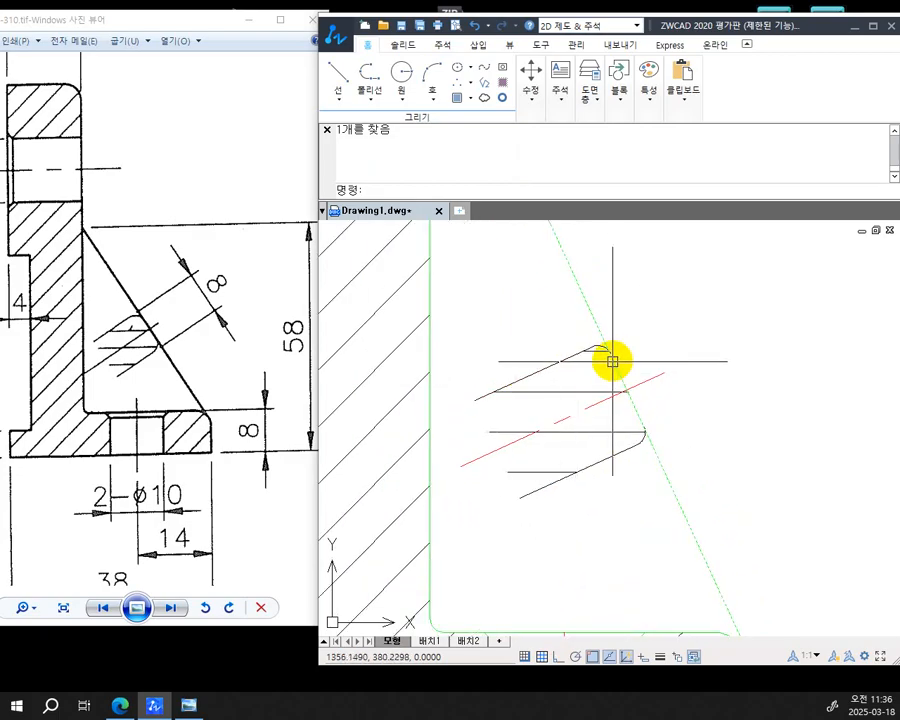
scroll(670, 443, "up", 2)
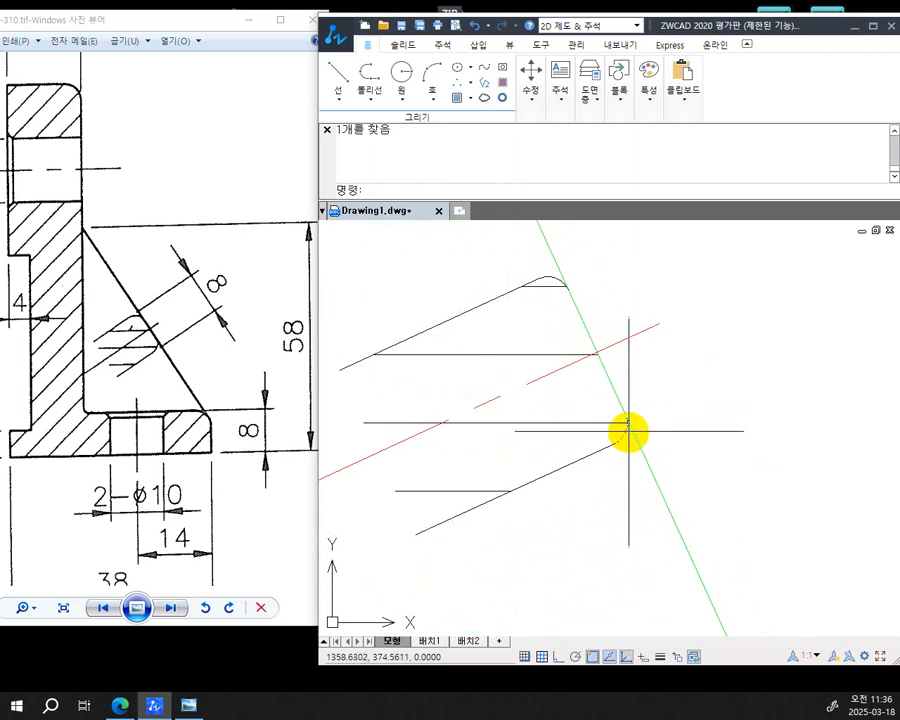
scroll(601, 461, "down", 2)
scroll(603, 458, "down", 2)
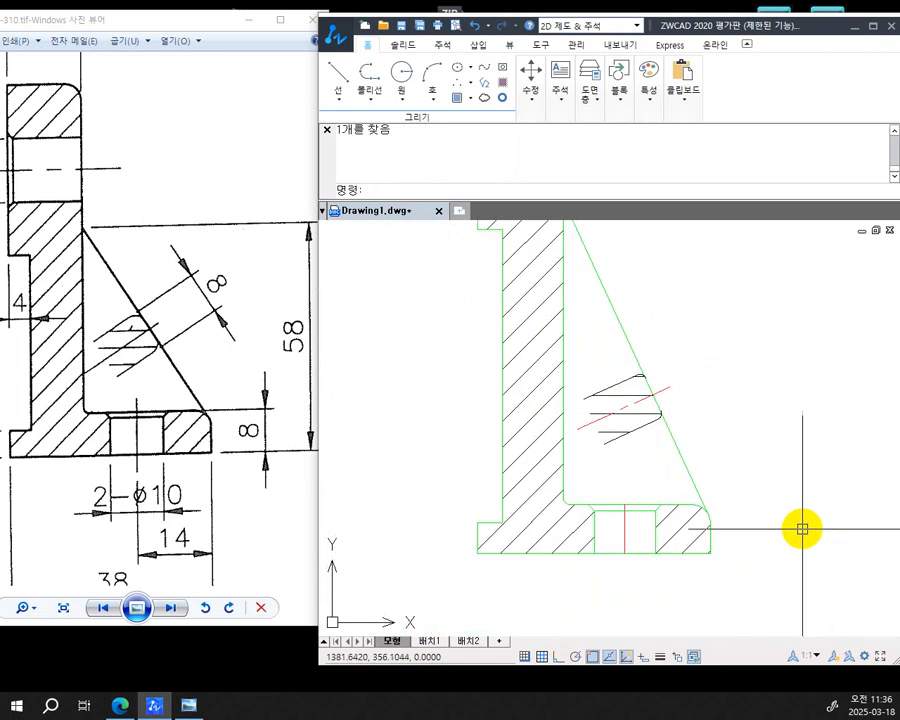
scroll(796, 502, "down", 1)
scroll(790, 504, "down", 1)
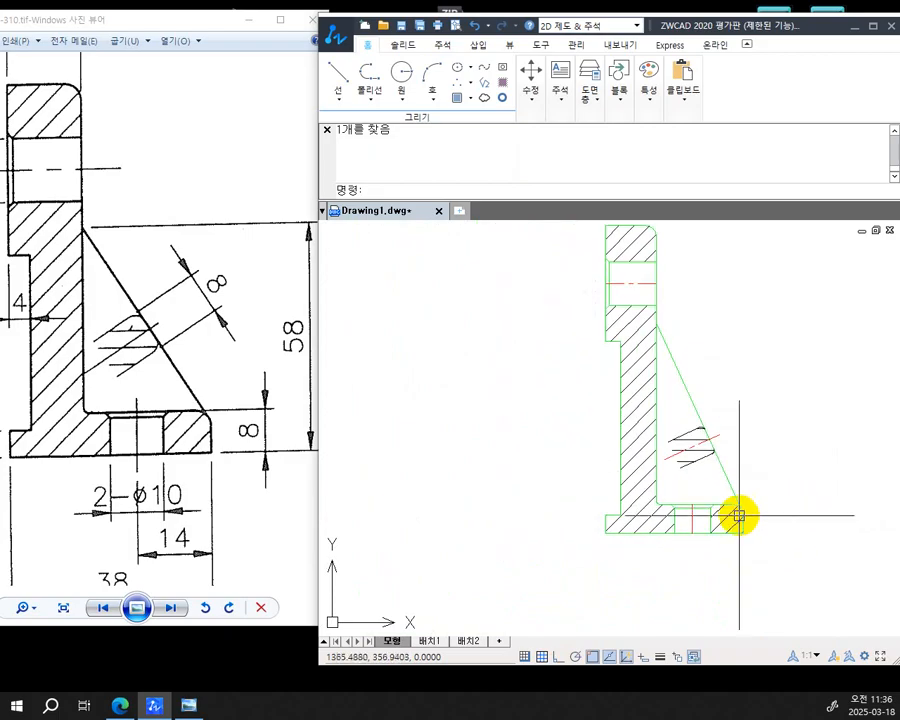
middle_click_drag(745, 427, 621, 467)
scroll(620, 467, "down", 3)
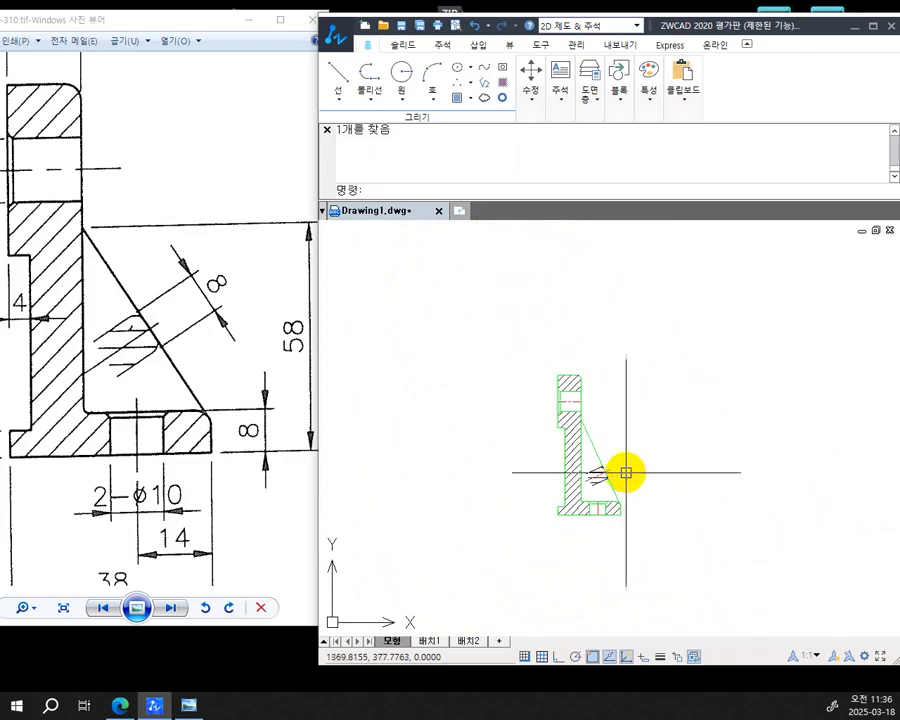
scroll(637, 522, "up", 2)
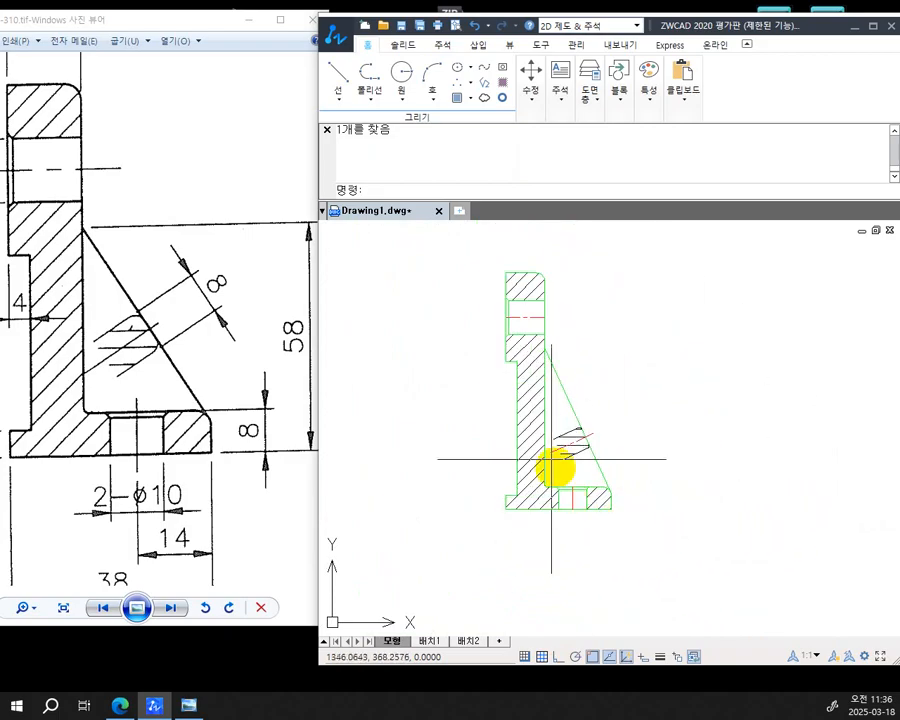
scroll(536, 357, "up", 1)
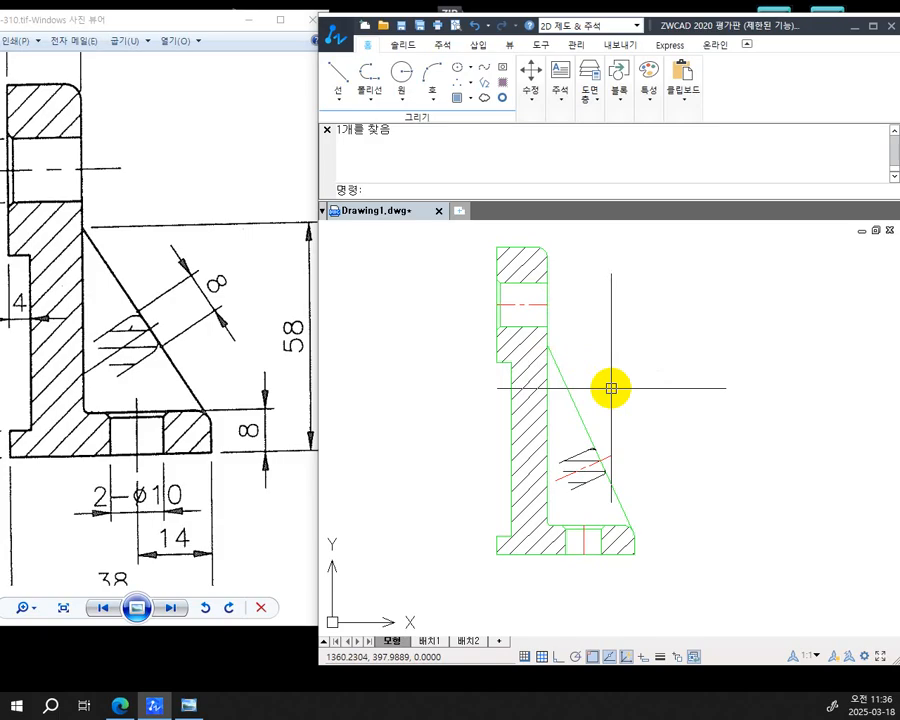
Lengthen the centre lines of the upper bore and the base hole at both ends by an increment of 3
type("LR")
key("BackSpace")
type("EN")
key("Return")
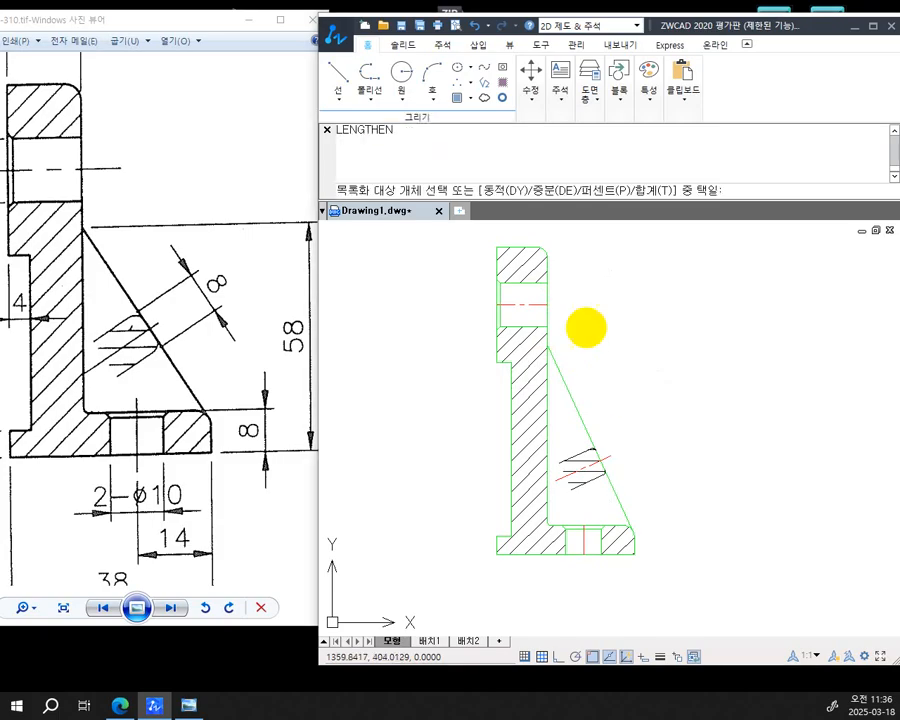
type("DE")
key("Return")
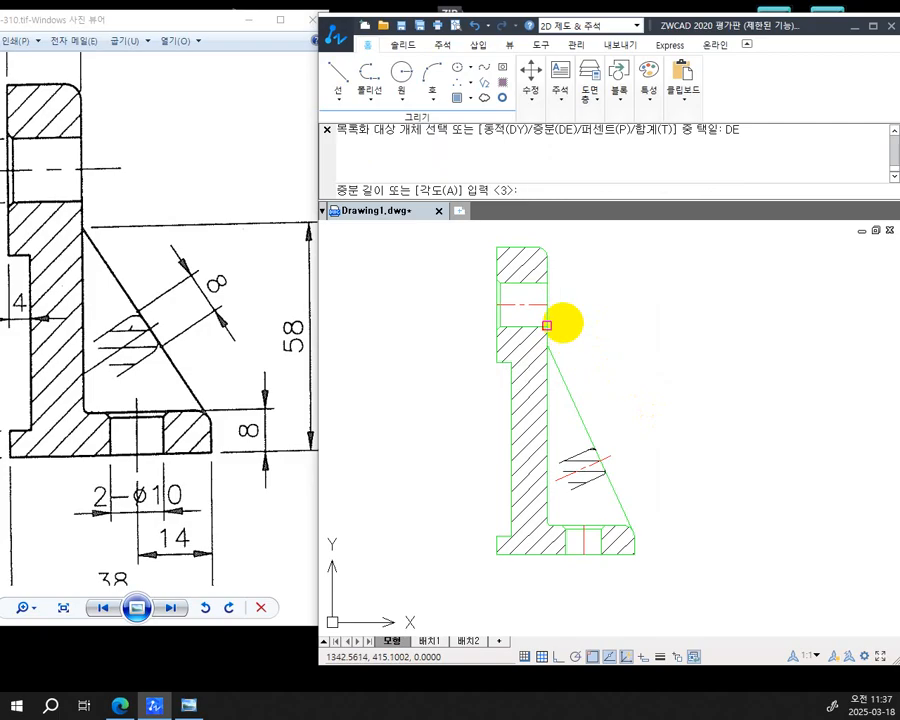
key("Return")
scroll(546, 320, "up", 4)
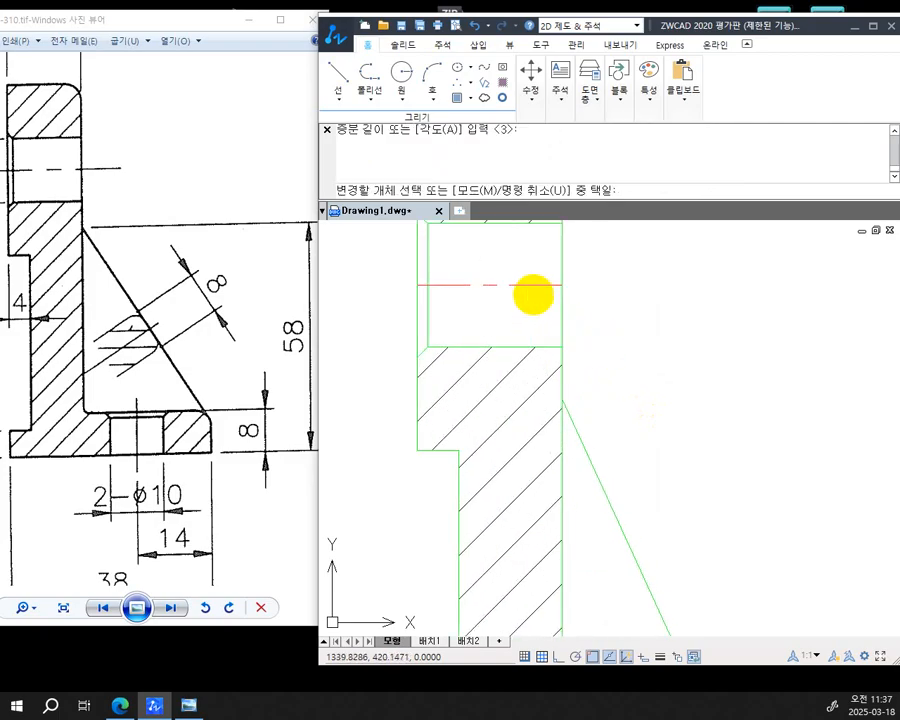
left_click(541, 285)
left_click(439, 285)
scroll(514, 408, "down", 3)
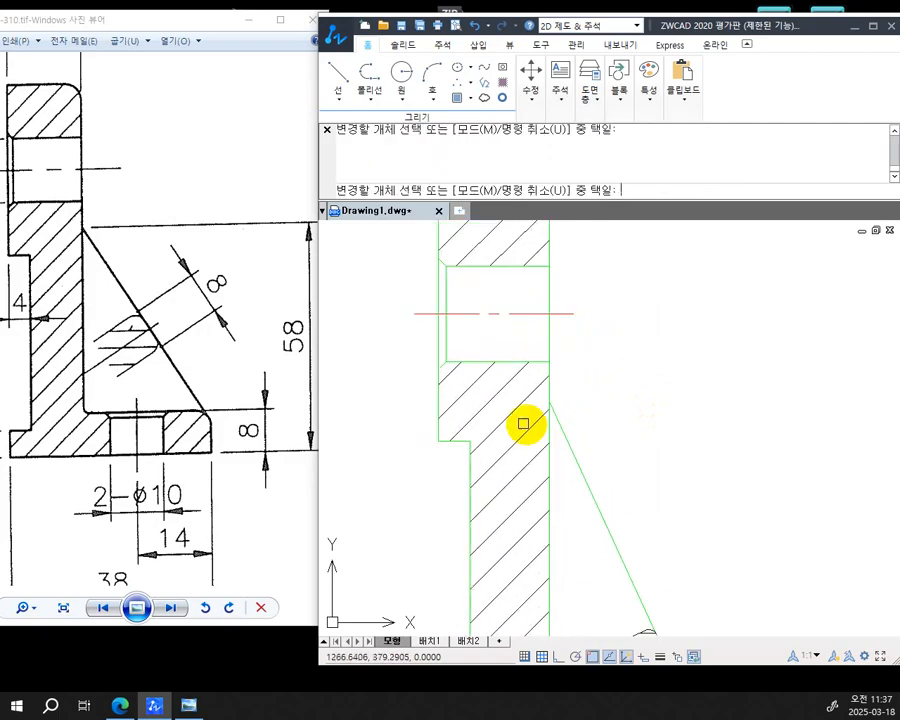
middle_click_drag(606, 469, 592, 305)
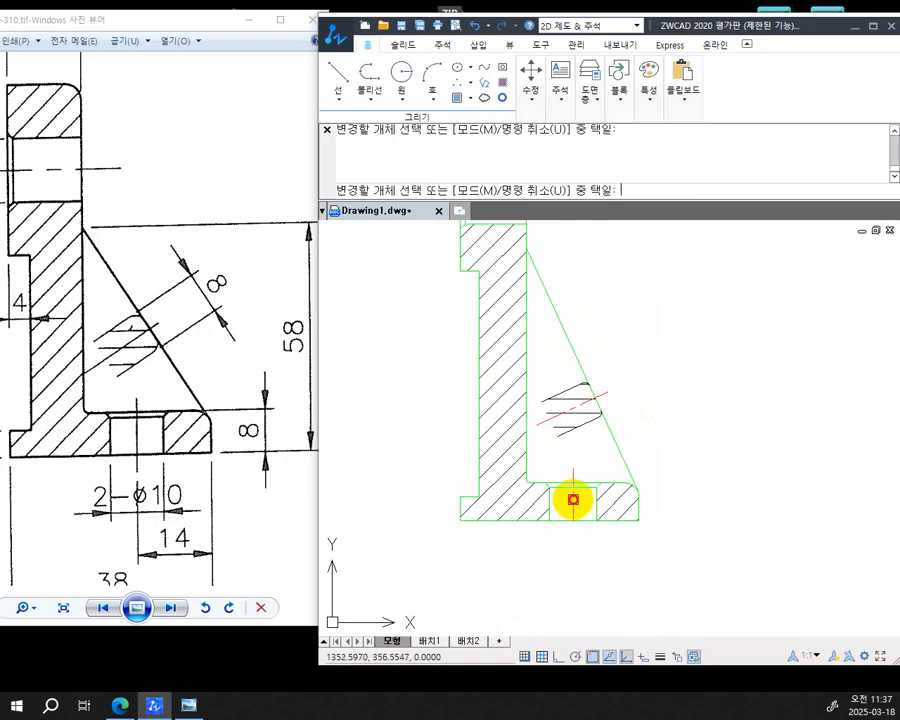
left_click(574, 517)
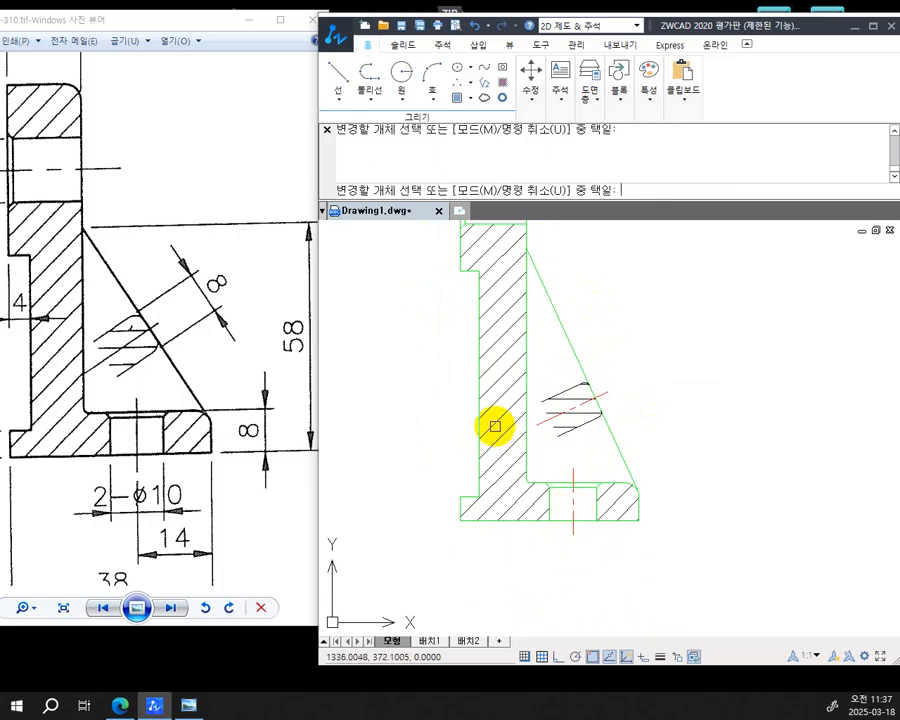
scroll(490, 440, "down", 2)
Switch to the photo viewer and examine the housing sheet's views, dimensions, notes and title block
left_click(158, 186)
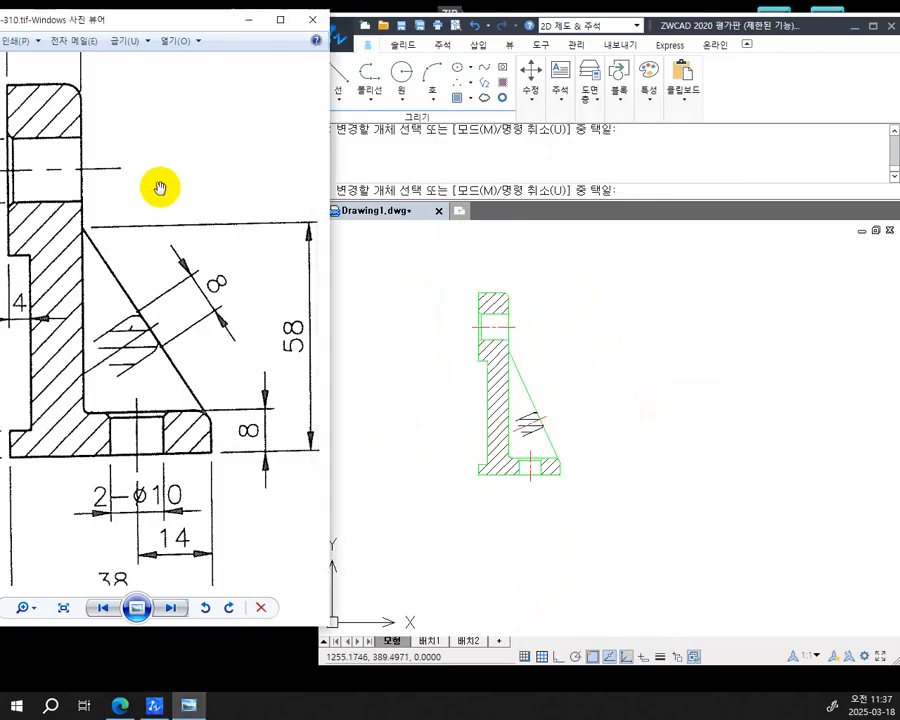
scroll(150, 236, "down", 3)
mouse_move(153, 244)
left_mouse_down()
mouse_move(187, 253)
mouse_move(201, 237)
left_mouse_up()
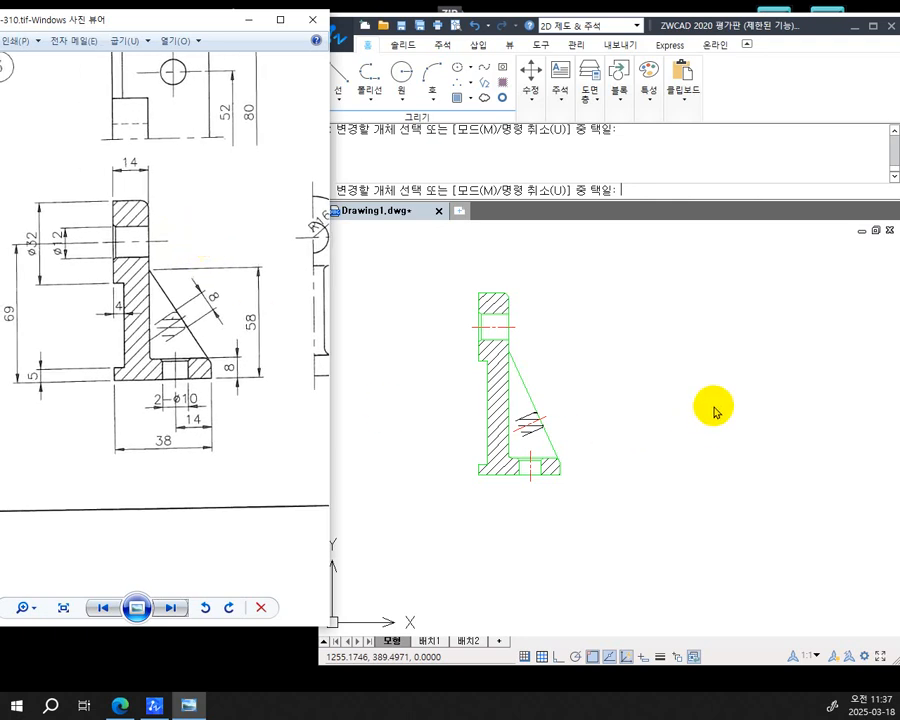
key("F9")
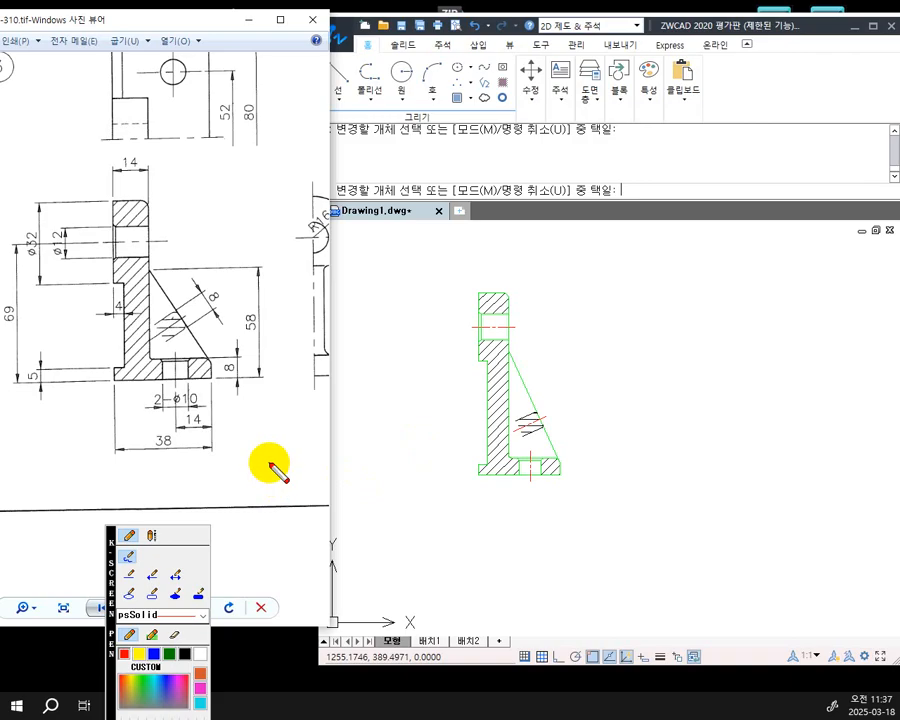
key("Escape")
scroll(269, 462, "down", 5)
scroll(201, 420, "up", 5)
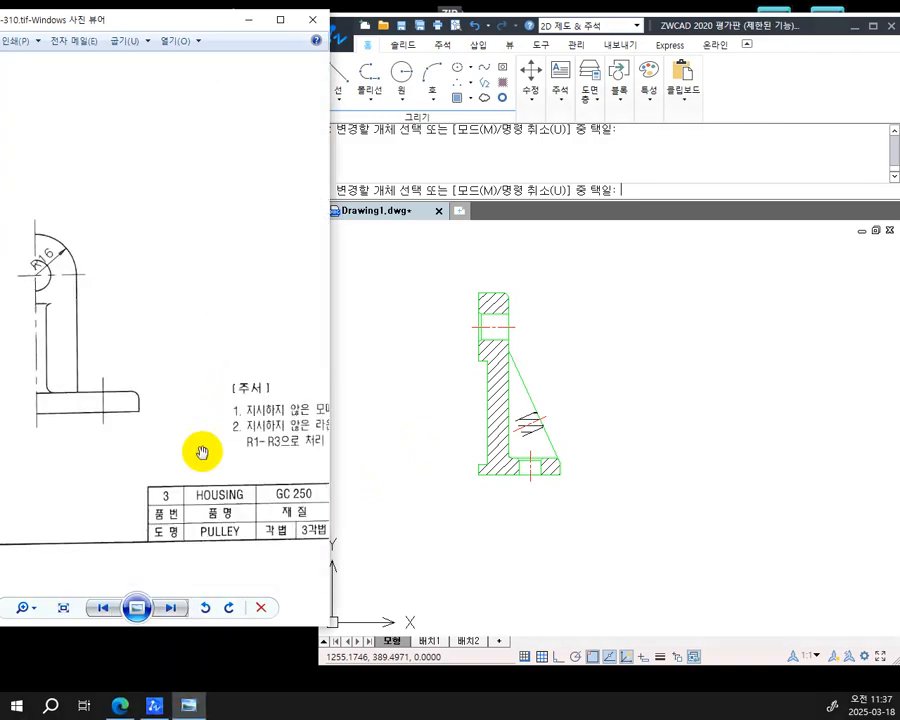
scroll(200, 516, "up", 3)
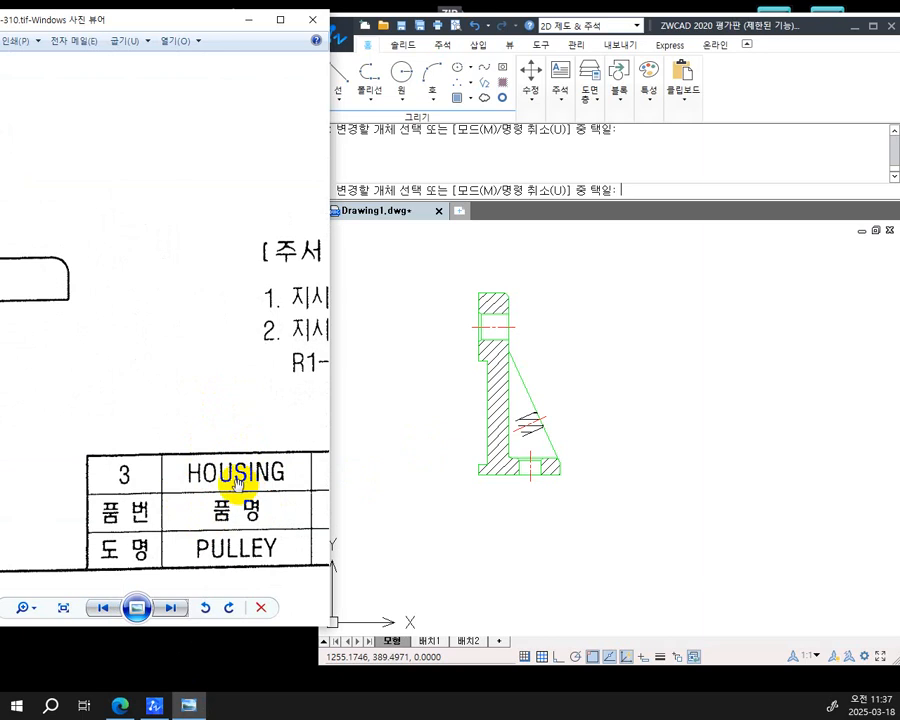
scroll(151, 427, "down", 5)
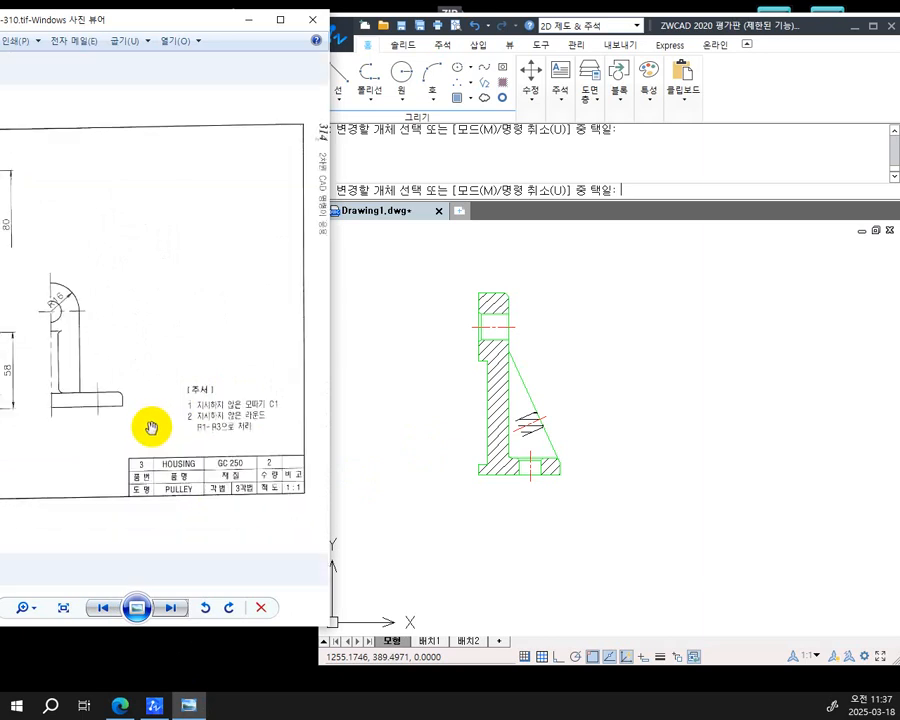
left_click_drag(94, 403, 328, 394)
scroll(215, 412, "down", 2)
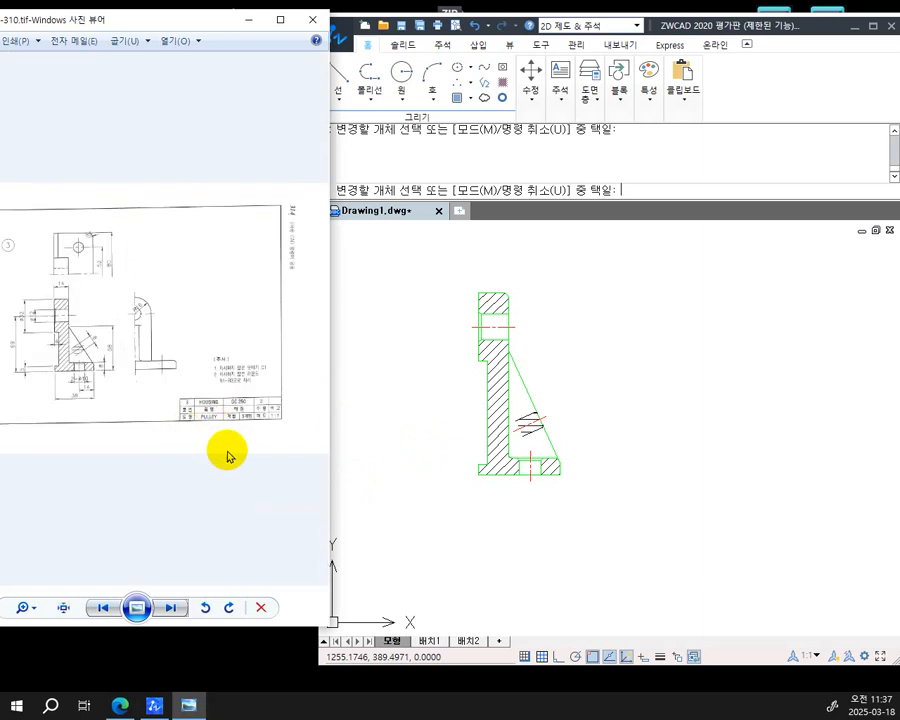
scroll(94, 348, "up", 3)
left_click_drag(90, 348, 200, 347)
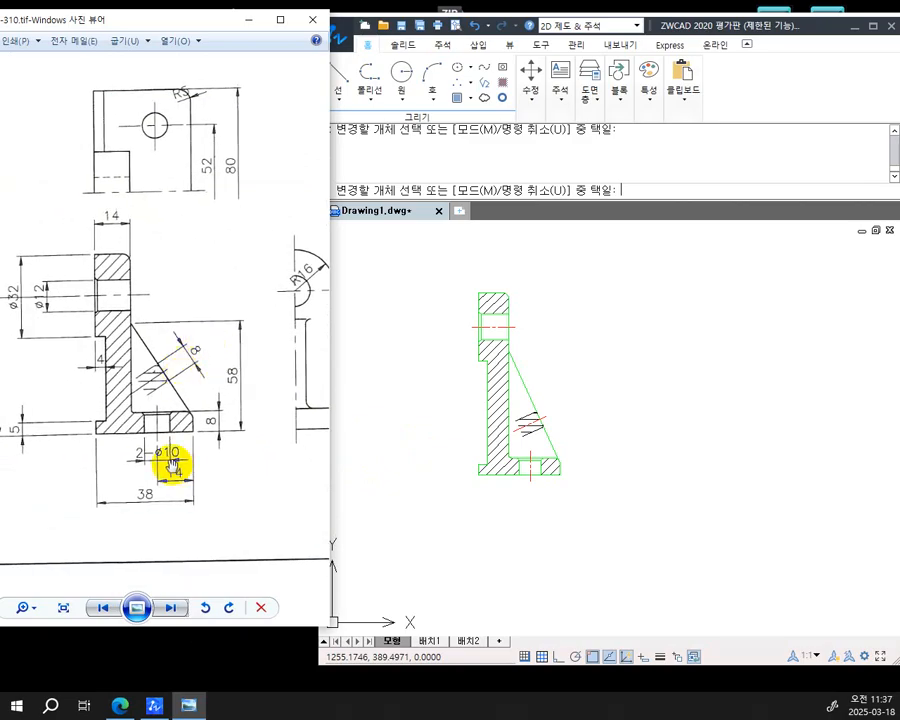
scroll(160, 450, "down", 5)
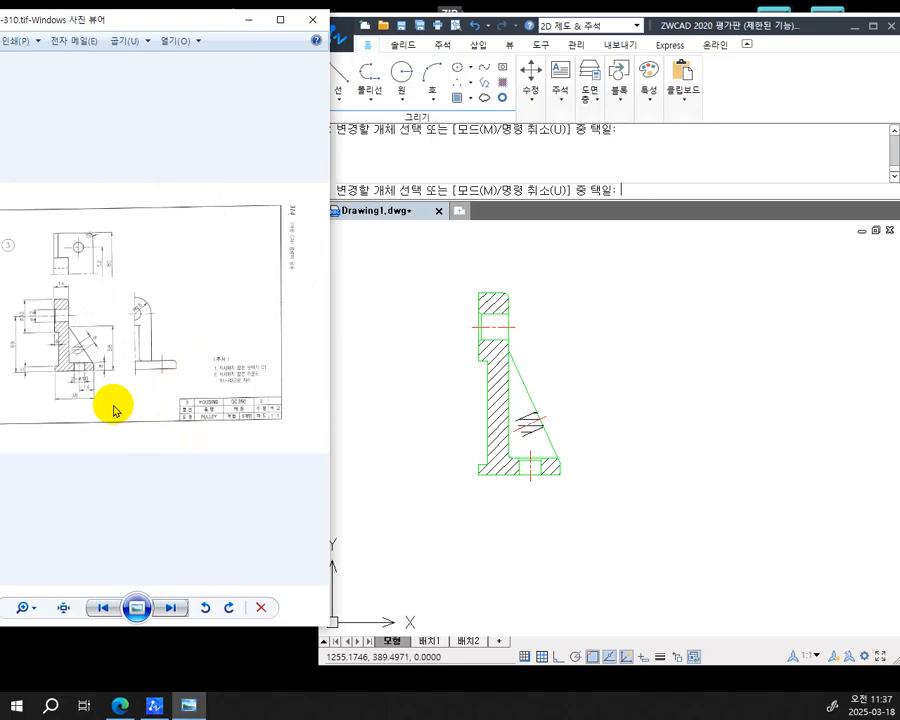
Go back three reference sheets, from image 310 to the pulley assembly drawing in image 307
key("Left")
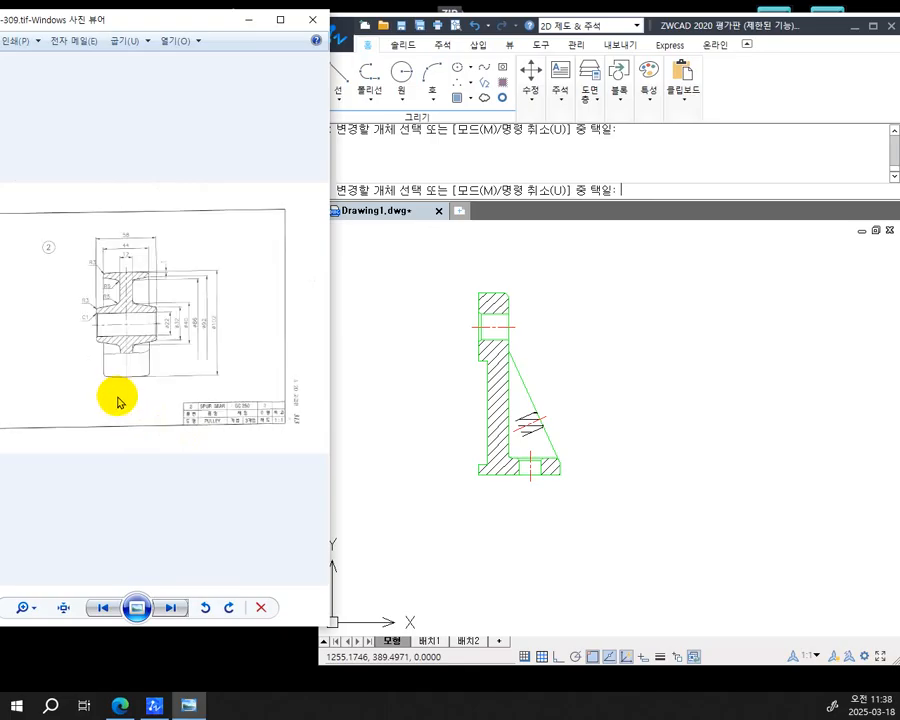
key("Left")
key("Left")
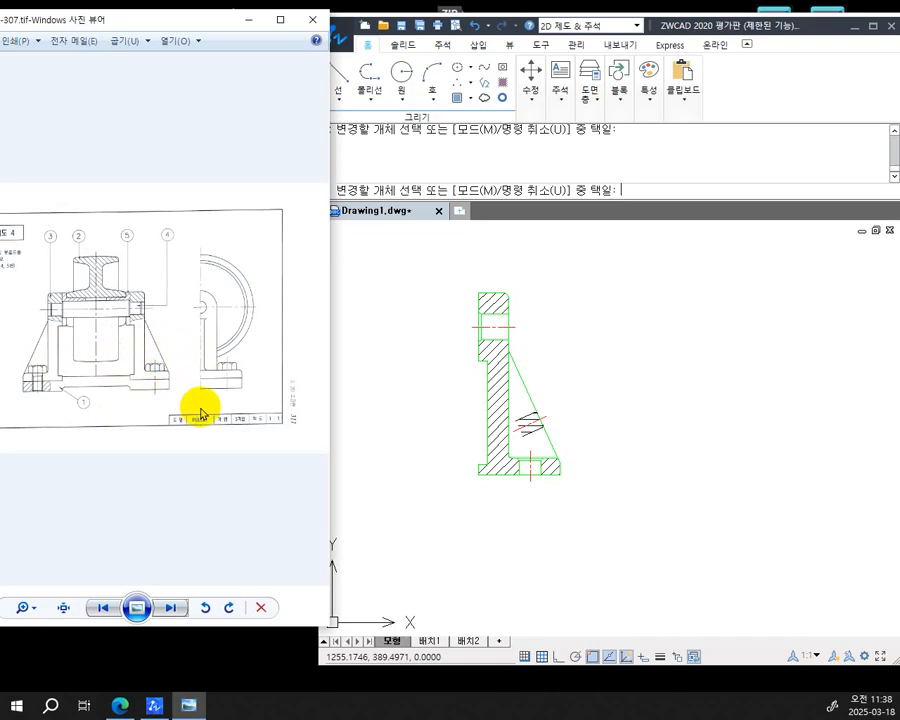
Return to the housing sheet in image 310 and examine the bracket's section view and its dimensions up close
key("Right")
key("Right")
key("Right")
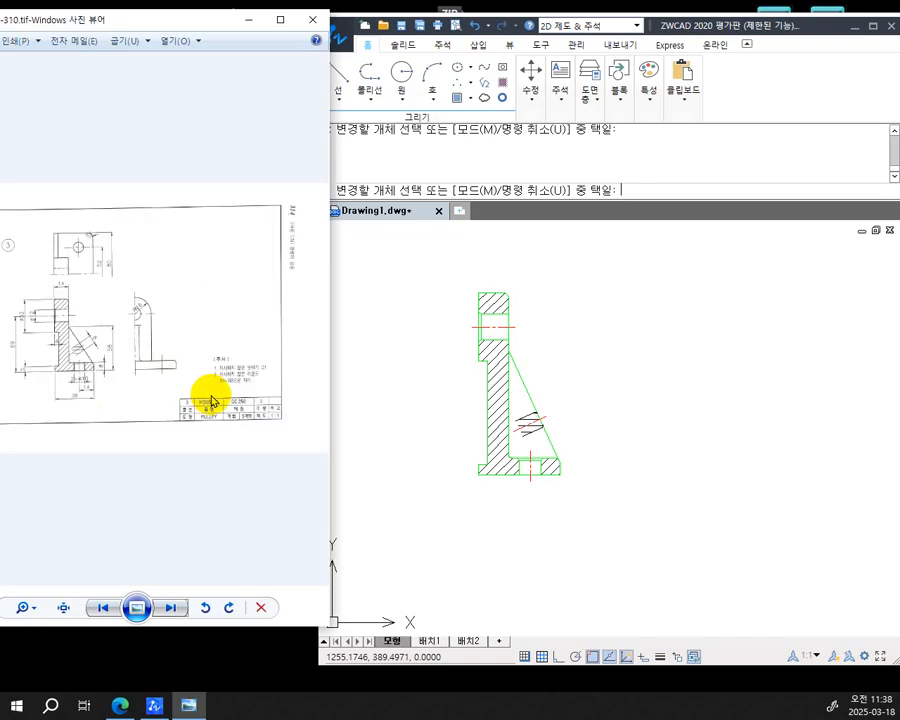
scroll(74, 356, "up", 2)
left_click_drag(20, 366, 170, 344)
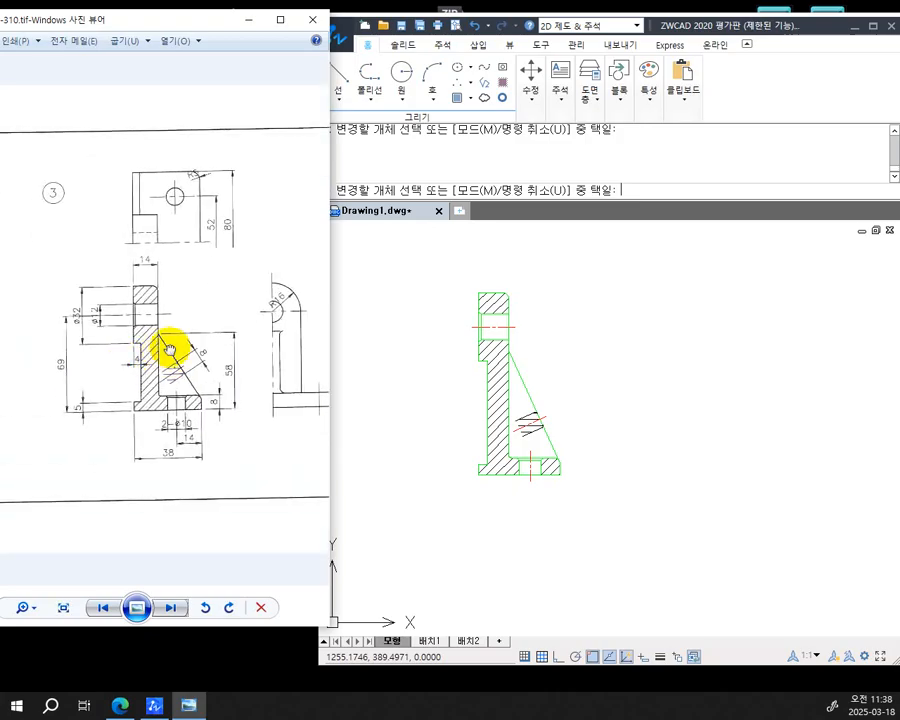
scroll(165, 395, "up", 2)
scroll(165, 395, "up", 1)
left_click_drag(183, 388, 207, 356)
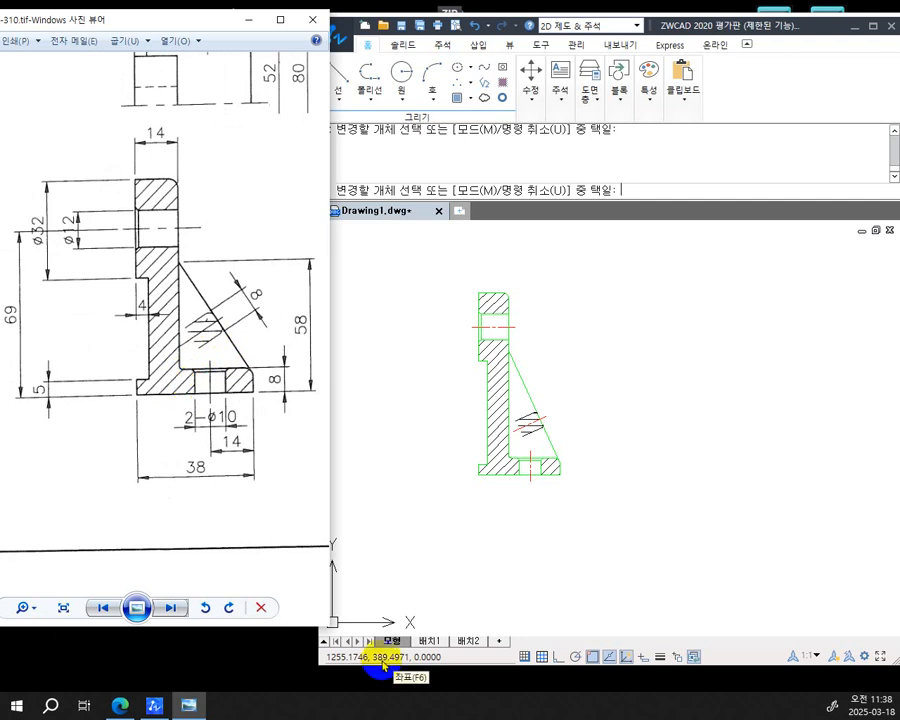
Handwrite screen-pen notes on the bracket, naming the full section "전(온)단면도", the rib "리브(보강대)" and the revolved section "회전단면"
key("ctrl+2")
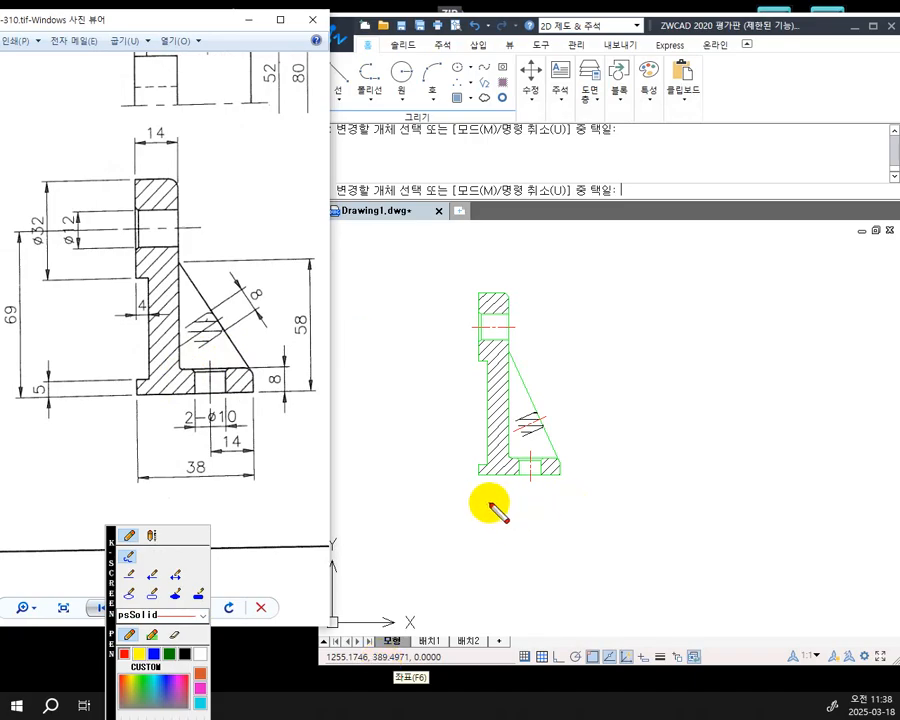
mouse_move(485, 505)
left_mouse_down()
mouse_move(494, 510)
mouse_move(480, 526)
mouse_move(526, 514)
mouse_move(537, 497)
mouse_move(573, 509)
mouse_move(555, 515)
mouse_move(590, 514)
mouse_move(577, 516)
mouse_move(586, 516)
mouse_move(580, 527)
mouse_move(603, 512)
left_mouse_up()
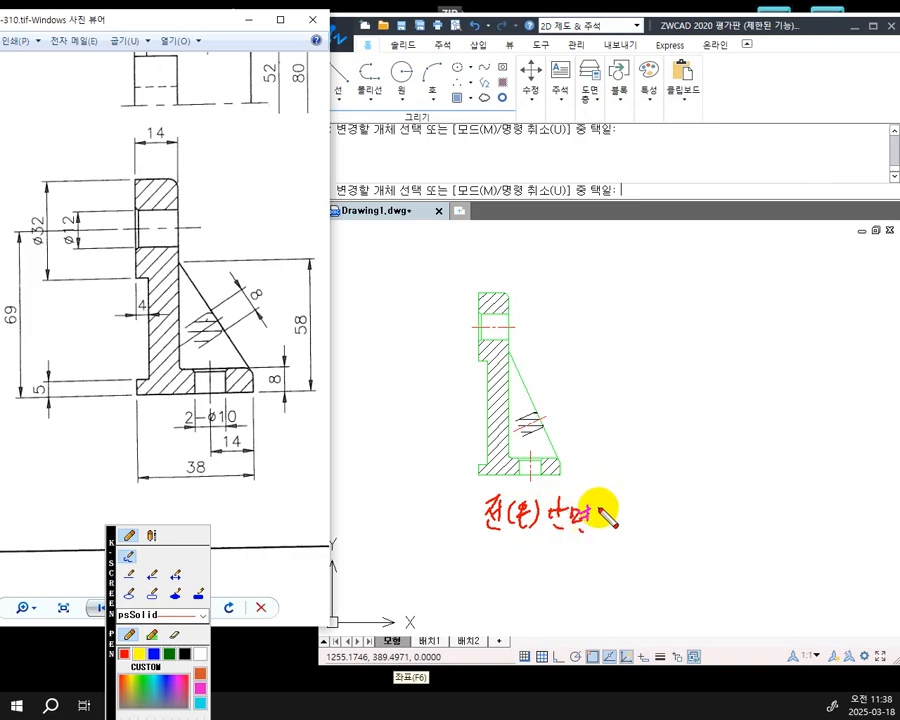
mouse_move(597, 507)
left_mouse_down()
mouse_move(593, 522)
mouse_move(610, 528)
left_mouse_up()
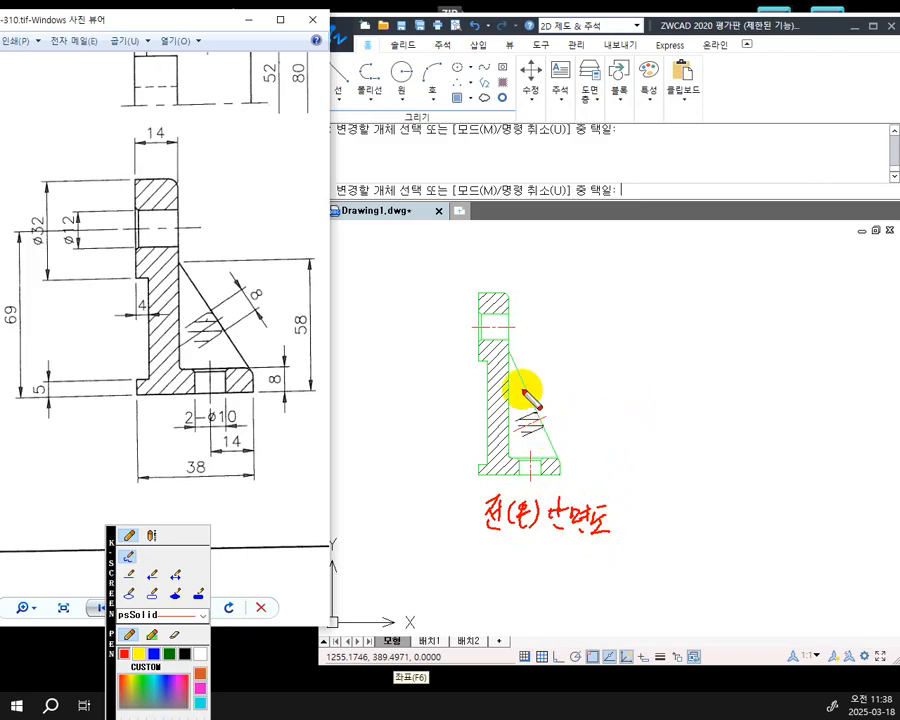
left_click_drag(520, 392, 519, 389)
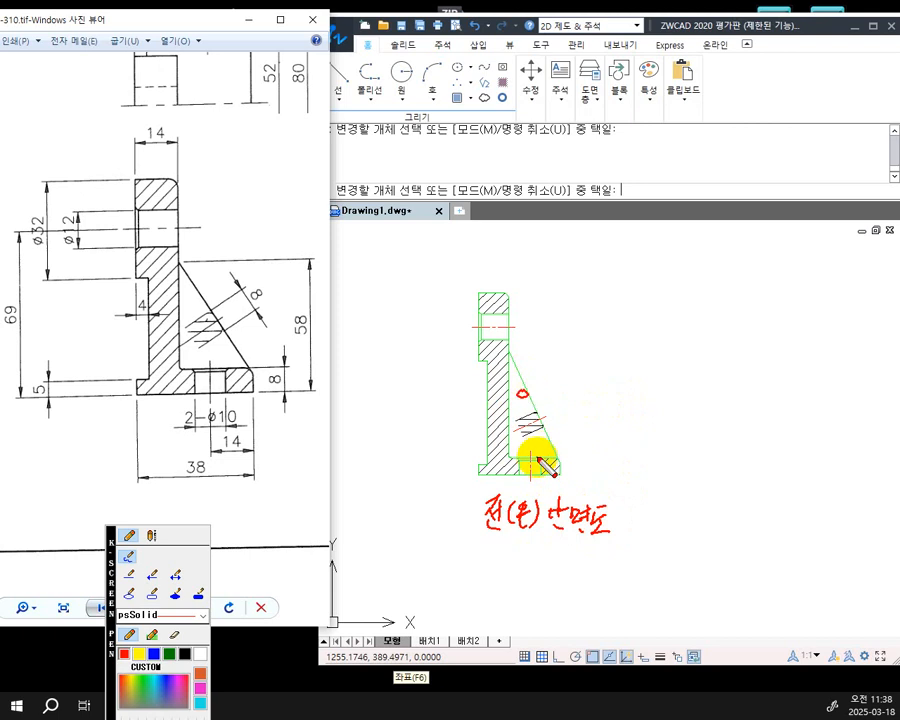
mouse_move(520, 392)
left_mouse_down()
mouse_move(562, 375)
mouse_move(602, 390)
mouse_move(590, 372)
mouse_move(590, 385)
mouse_move(615, 378)
mouse_move(614, 390)
mouse_move(637, 368)
mouse_move(640, 378)
mouse_move(678, 357)
mouse_move(691, 362)
mouse_move(665, 396)
left_mouse_up()
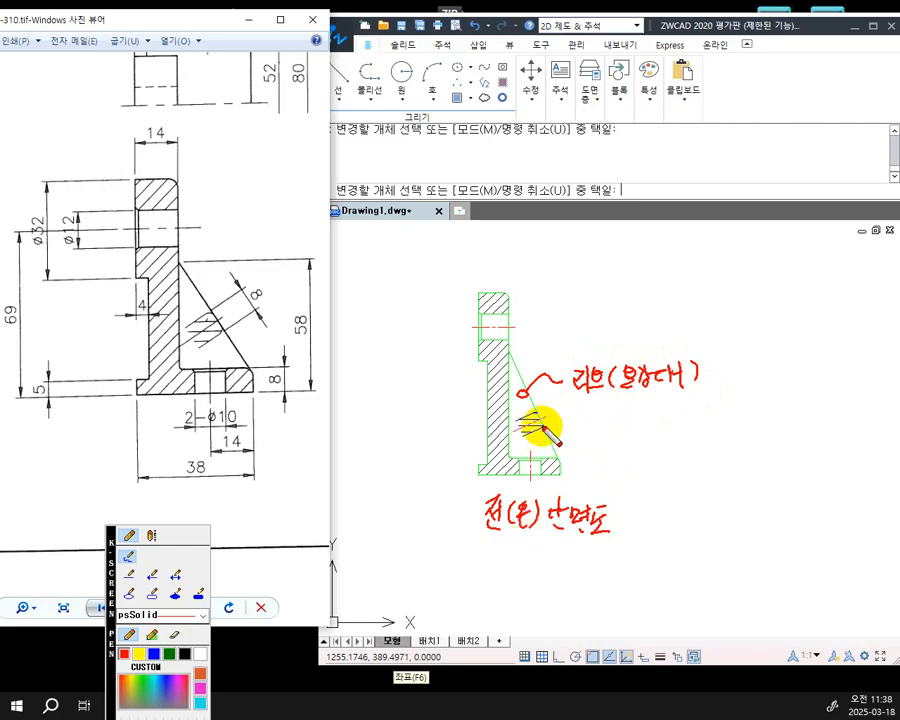
mouse_move(546, 425)
left_mouse_down()
mouse_move(518, 440)
mouse_move(528, 414)
mouse_move(588, 420)
mouse_move(603, 433)
mouse_move(613, 422)
mouse_move(625, 444)
mouse_move(638, 426)
mouse_move(667, 422)
mouse_move(660, 420)
mouse_move(647, 426)
mouse_move(673, 426)
mouse_move(673, 440)
mouse_move(659, 427)
left_mouse_up()
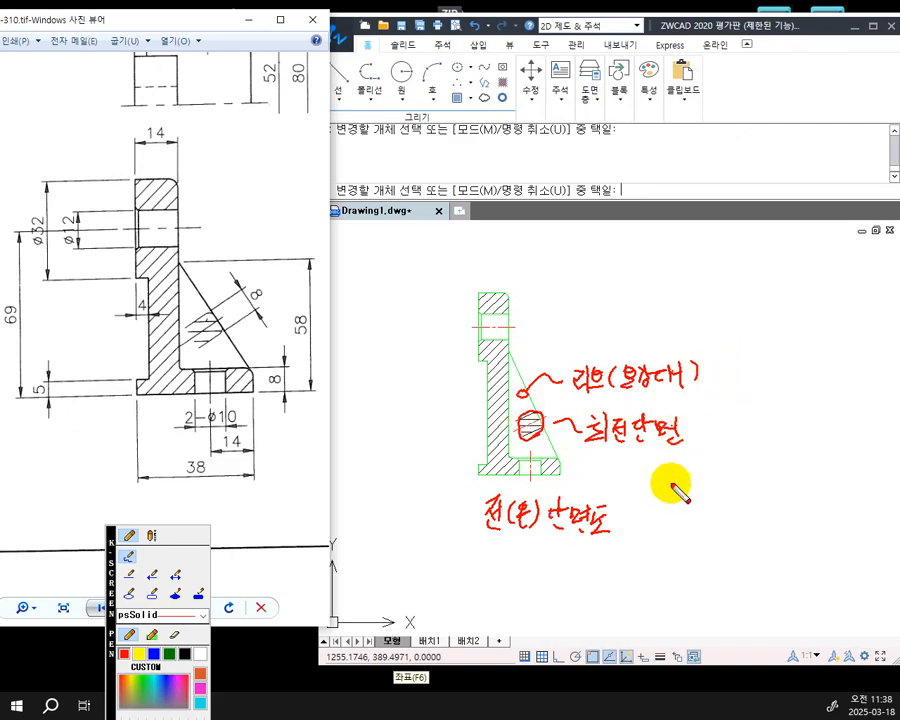
mouse_move(638, 509)
left_mouse_down()
mouse_move(633, 545)
mouse_move(663, 509)
mouse_move(659, 526)
mouse_move(677, 520)
mouse_move(682, 528)
left_mouse_up()
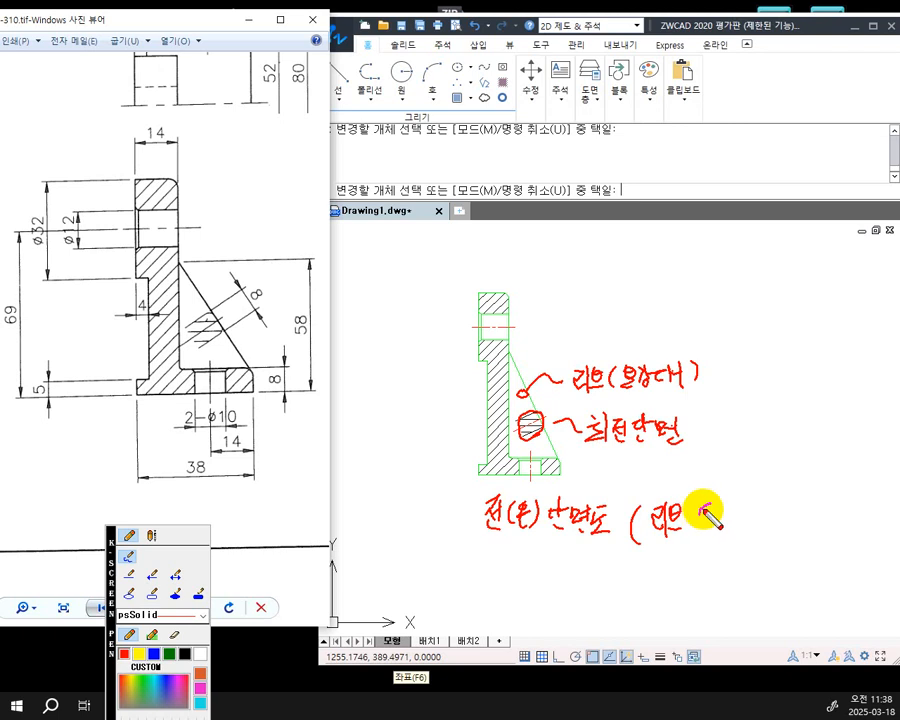
mouse_move(704, 506)
left_mouse_down()
mouse_move(704, 524)
mouse_move(724, 514)
mouse_move(772, 540)
left_mouse_up()
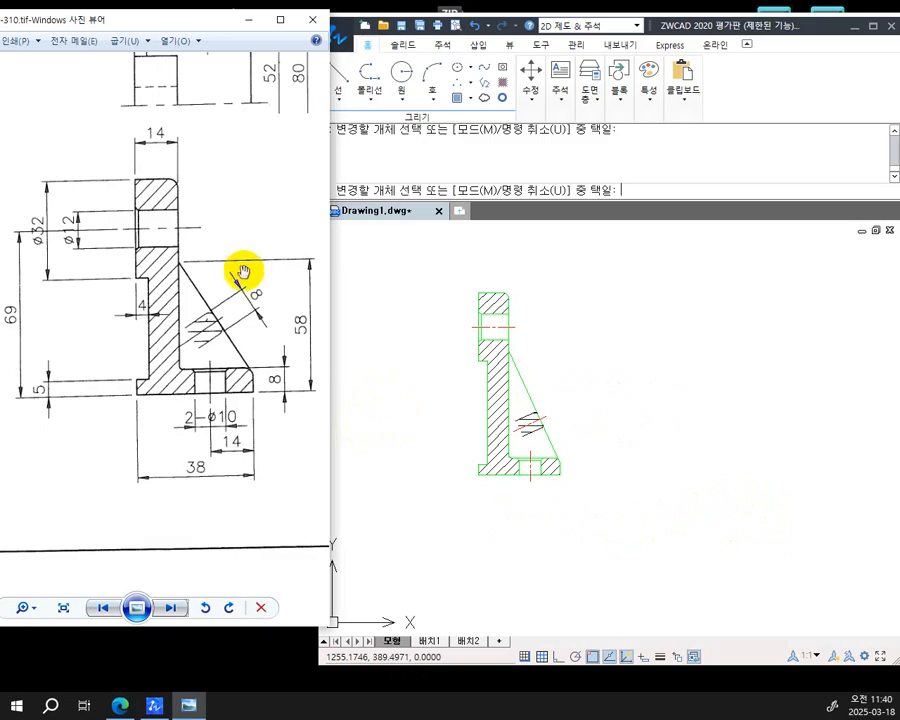
Examine the housing sheet's half side view beside the dimensioned section view
scroll(243, 272, "down", 2)
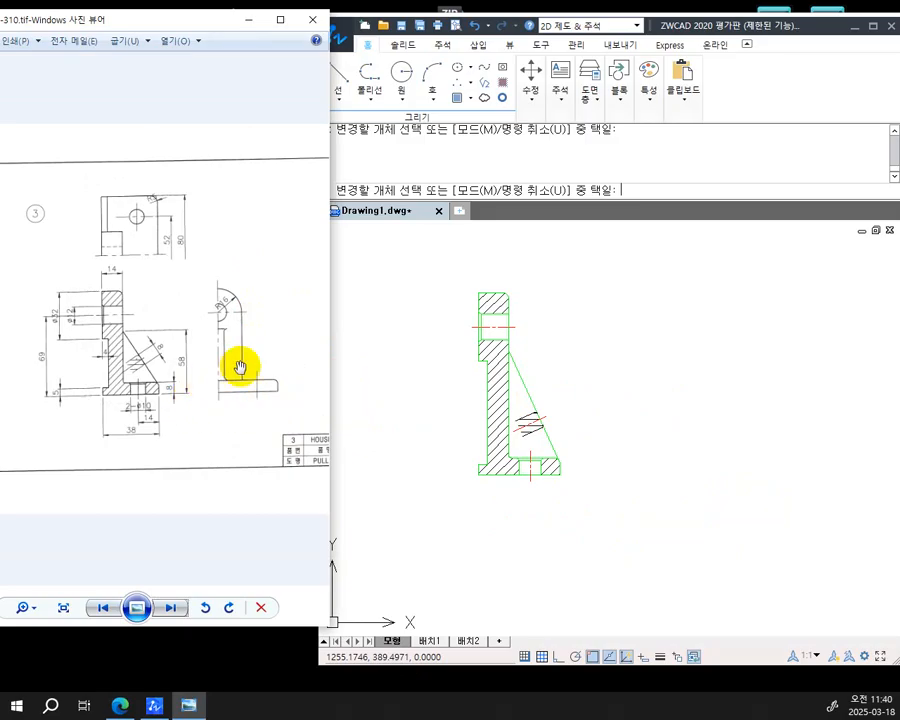
scroll(273, 423, "up", 1)
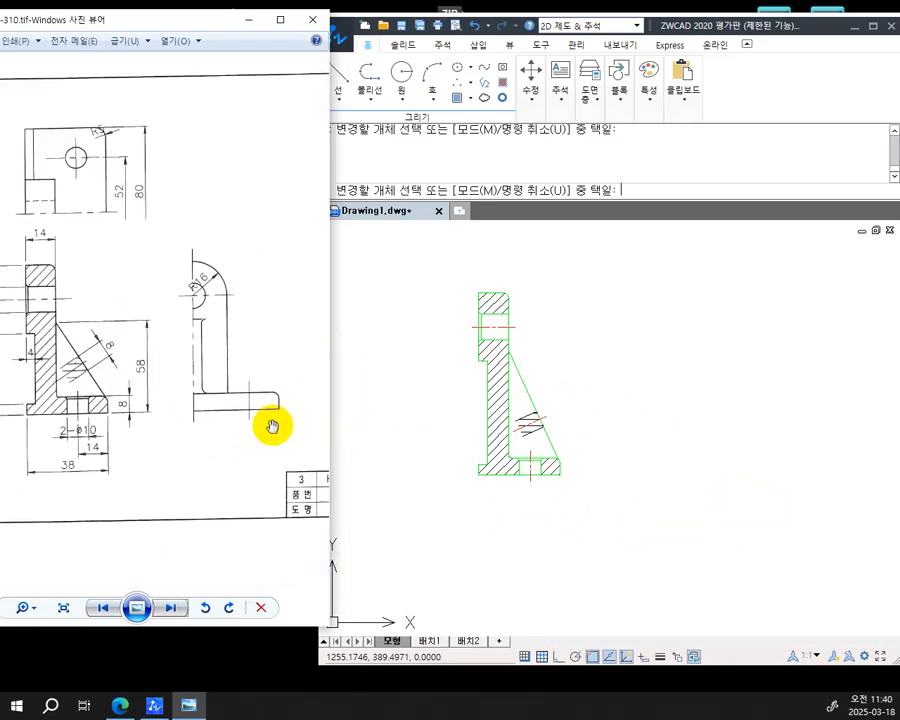
mouse_move(220, 436)
left_mouse_down()
mouse_move(243, 459)
mouse_move(213, 469)
mouse_move(292, 466)
mouse_move(282, 471)
left_mouse_up()
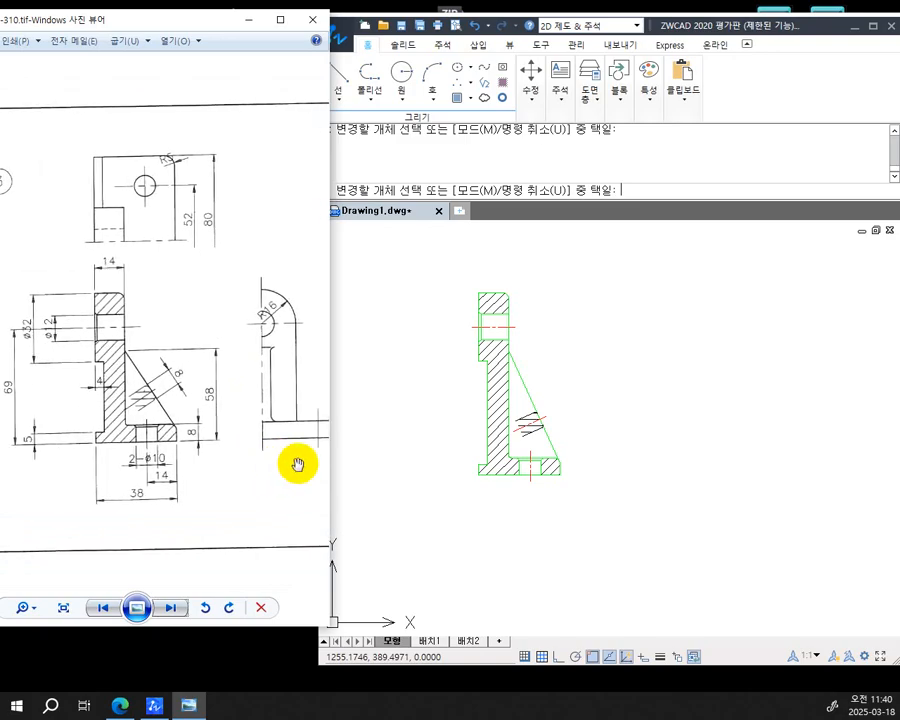
scroll(296, 463, "down", 1)
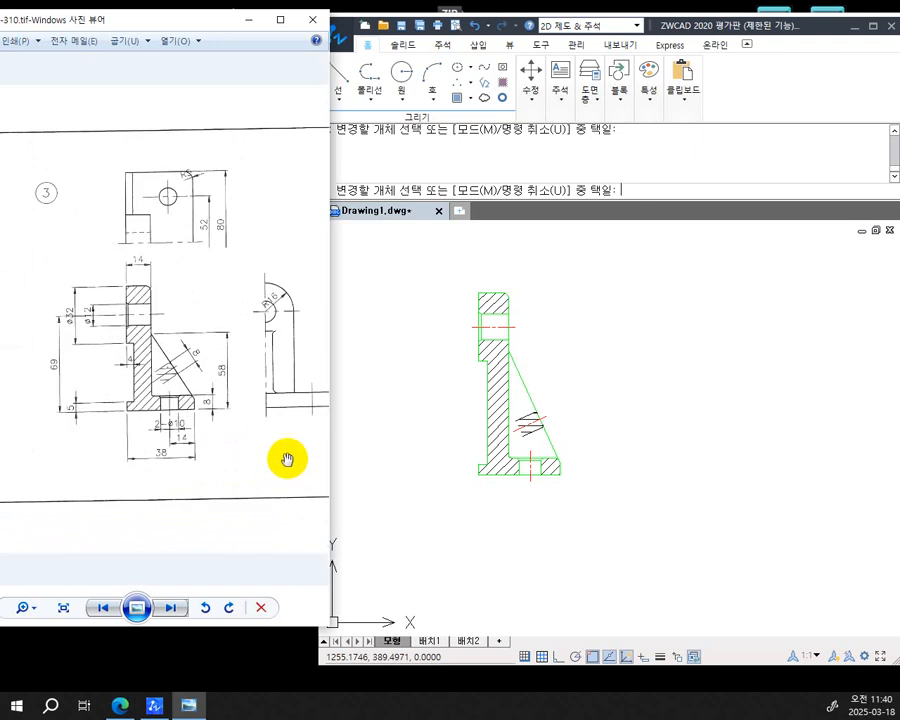
mouse_move(275, 452)
left_mouse_down()
mouse_move(191, 446)
mouse_move(234, 450)
left_mouse_up()
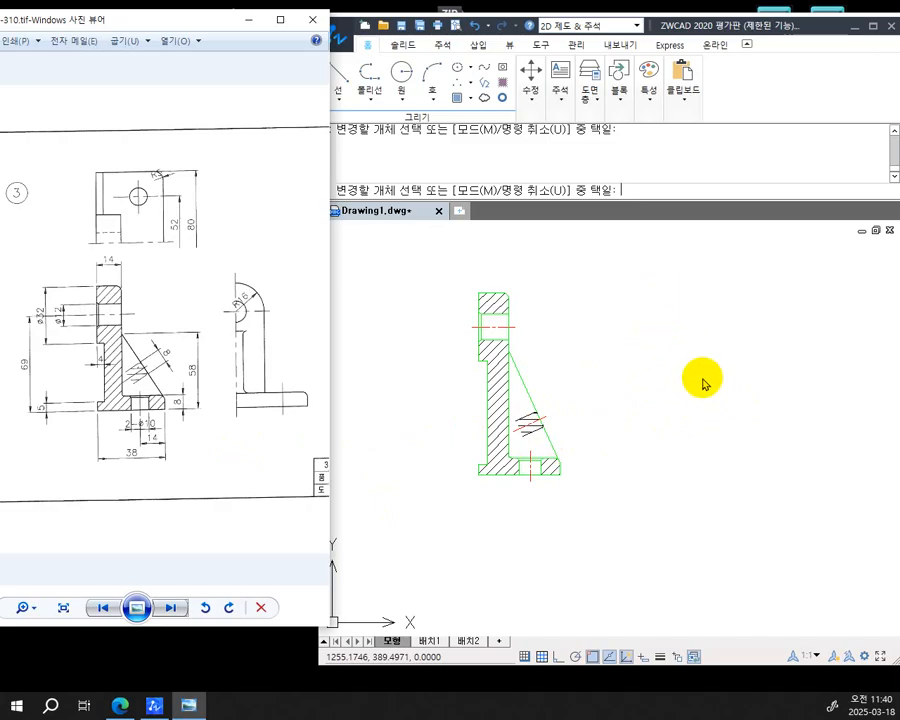
Look at the bush and shaft sheet in image 311 and return to the housing sheet in image 310
key("Right")
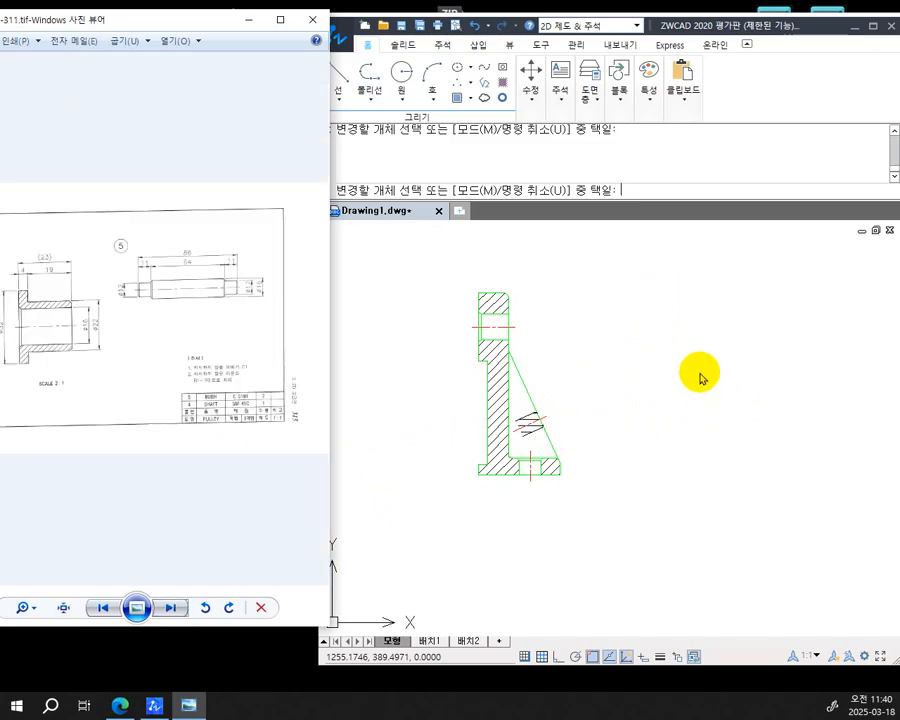
left_click(696, 374)
left_click(153, 472)
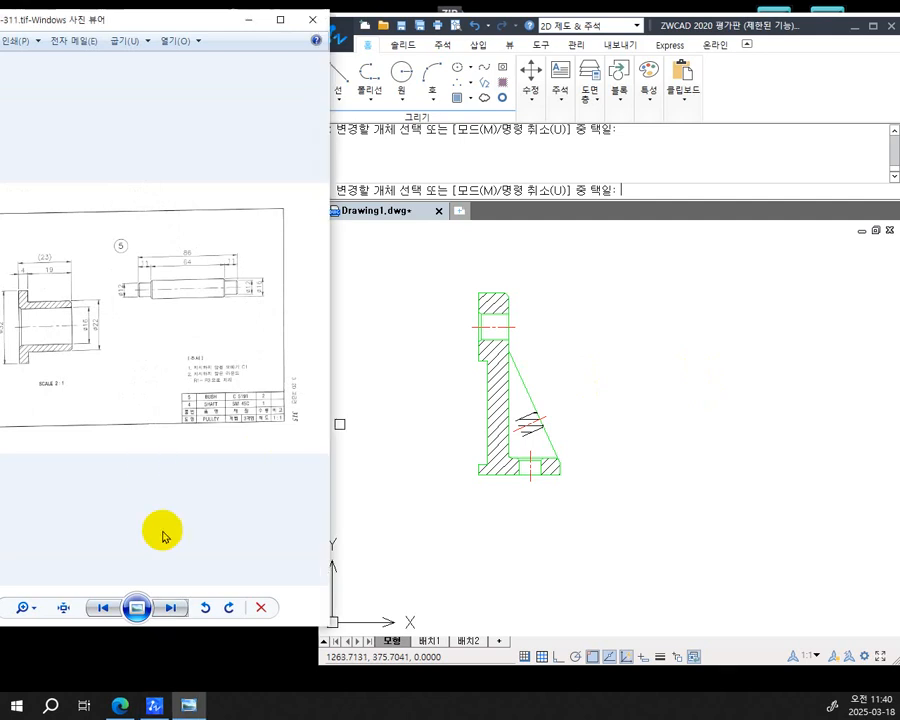
left_click(100, 608)
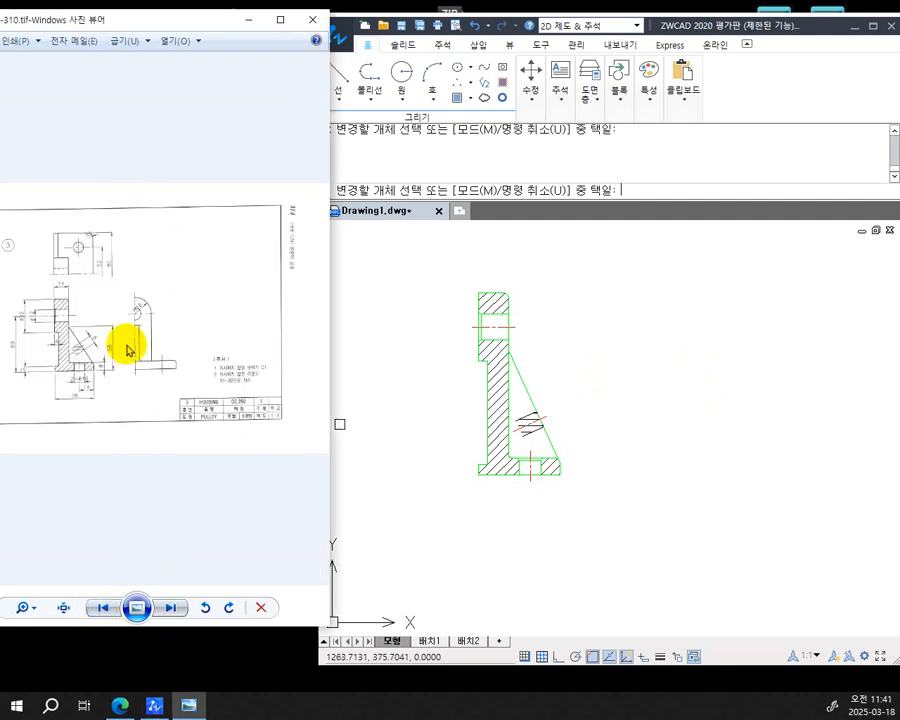
Examine the housing sheet's bore diameter, R16 outer radius and the alignment of its section and side views
scroll(124, 345, "up", 5)
left_click_drag(232, 372, 186, 357)
scroll(186, 357, "up", 3)
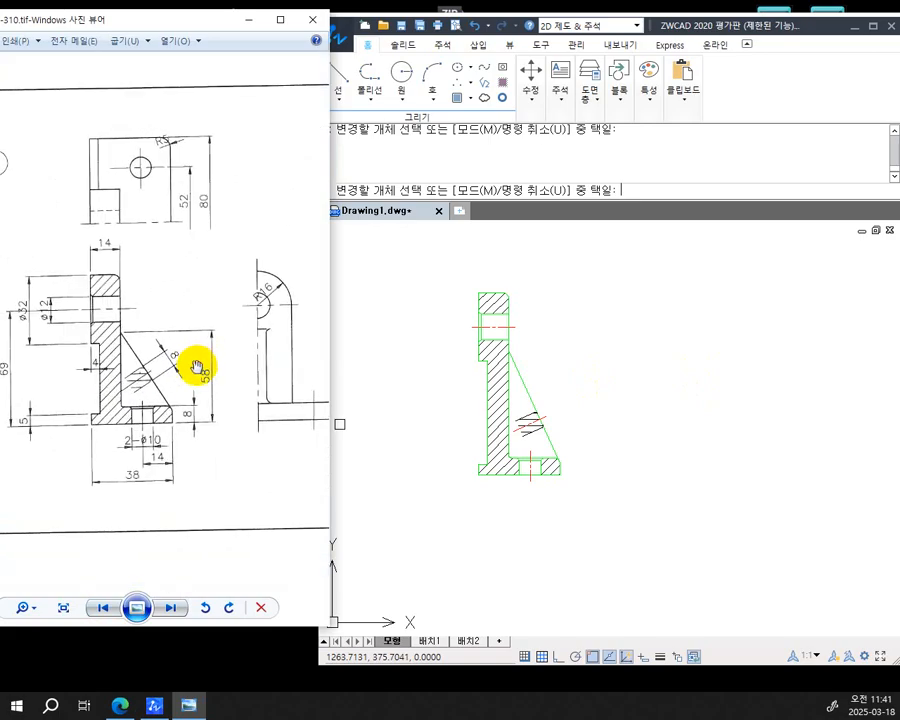
scroll(196, 366, "down", 1)
mouse_move(194, 366)
left_mouse_down()
mouse_move(180, 368)
mouse_move(195, 371)
left_mouse_up()
scroll(180, 367, "up", 1)
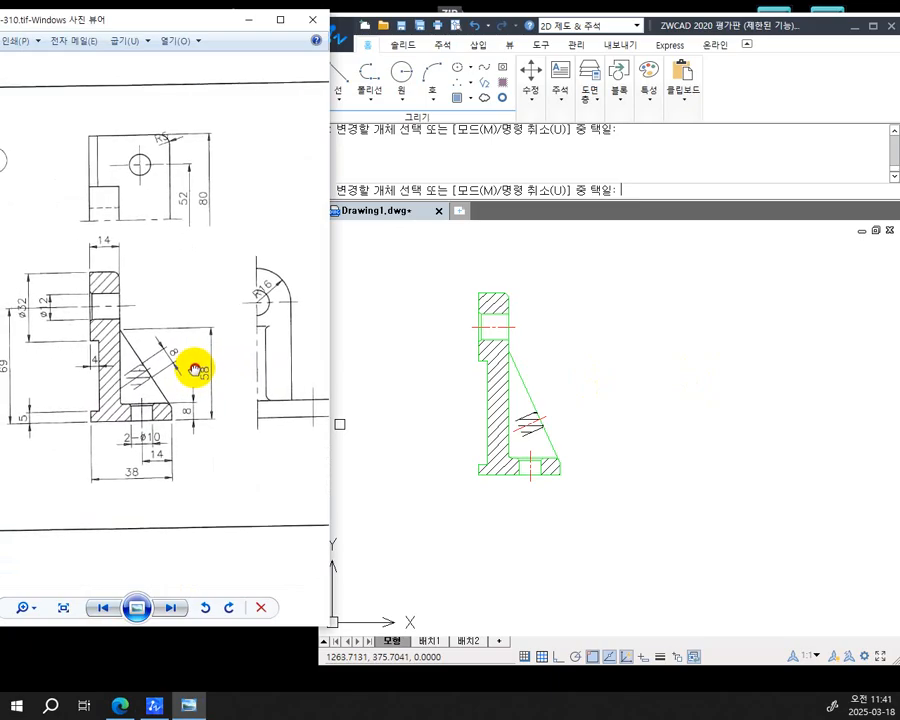
scroll(192, 369, "down", 1)
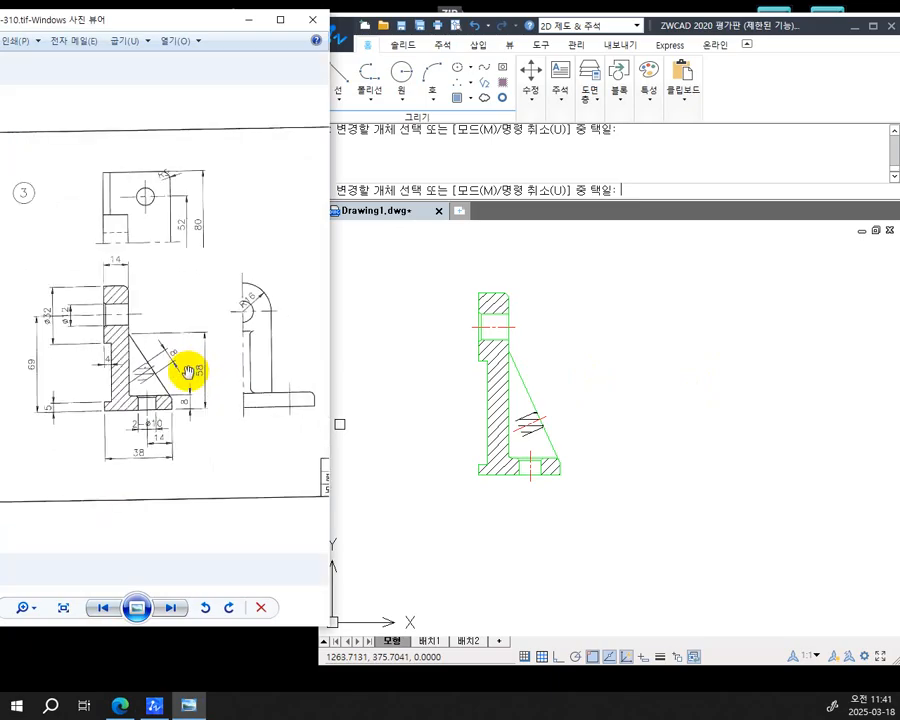
scroll(188, 372, "up", 1)
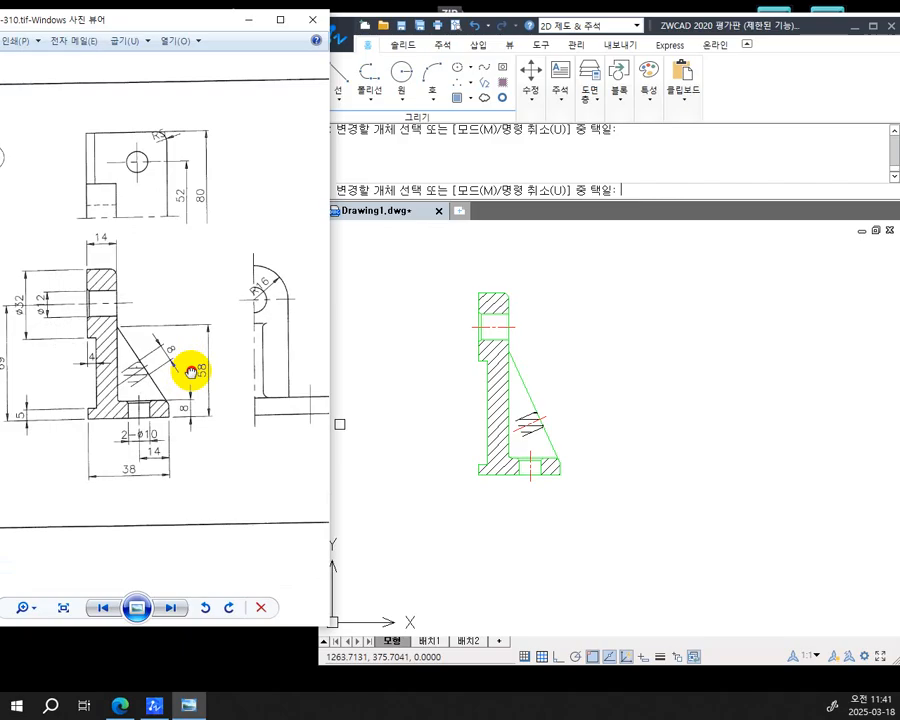
Switch to ZWCAD, cancel the running command and draw a 12 mm diameter circle right of the section view, aligned with the upper bore's centre line
left_click(700, 393)
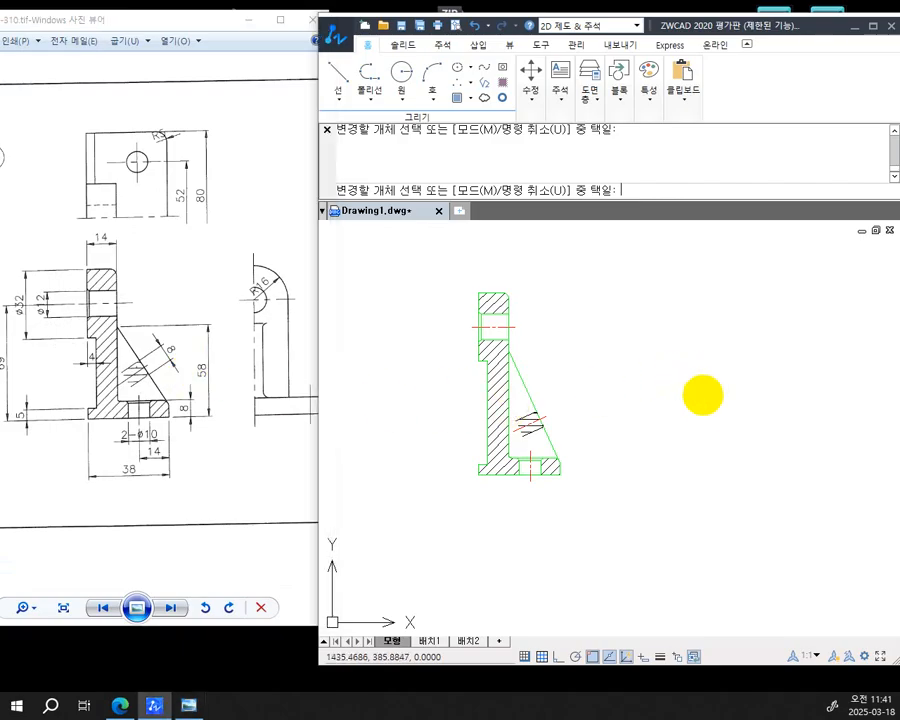
key("Escape")
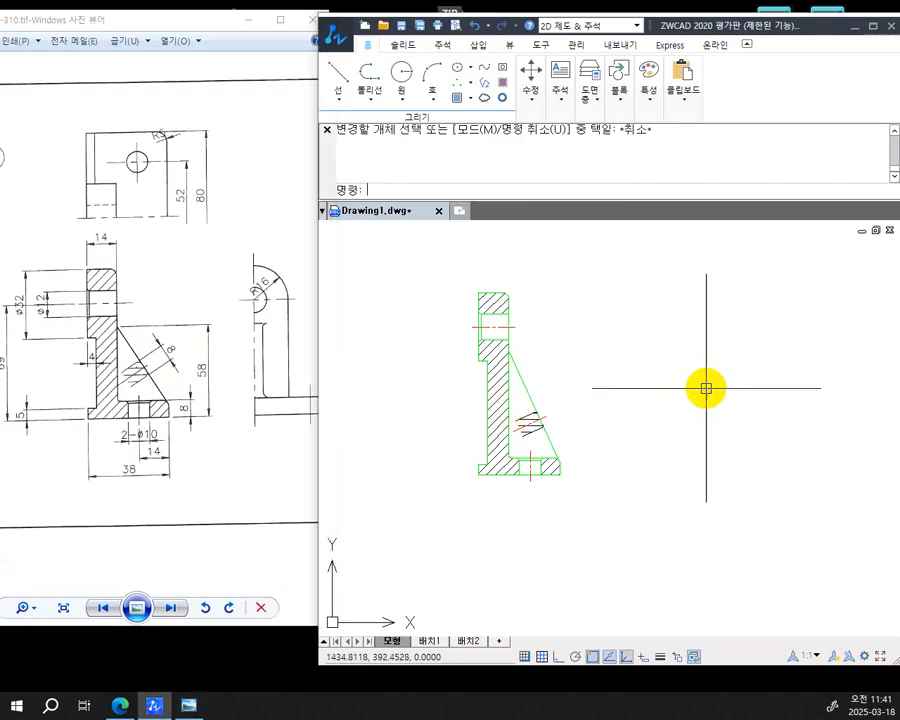
key("Escape")
type("C")
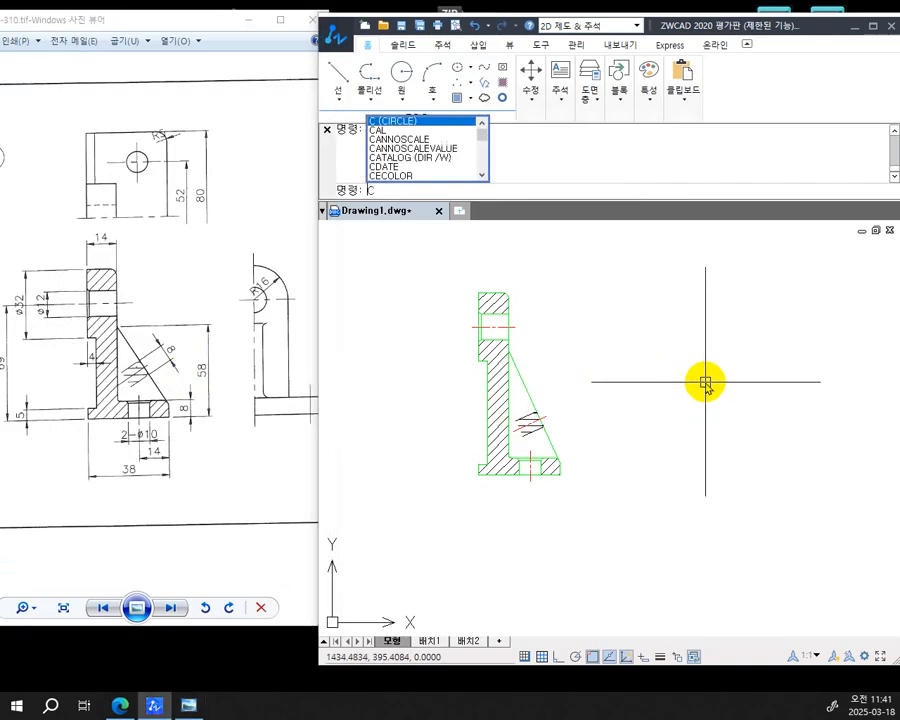
key("Return")
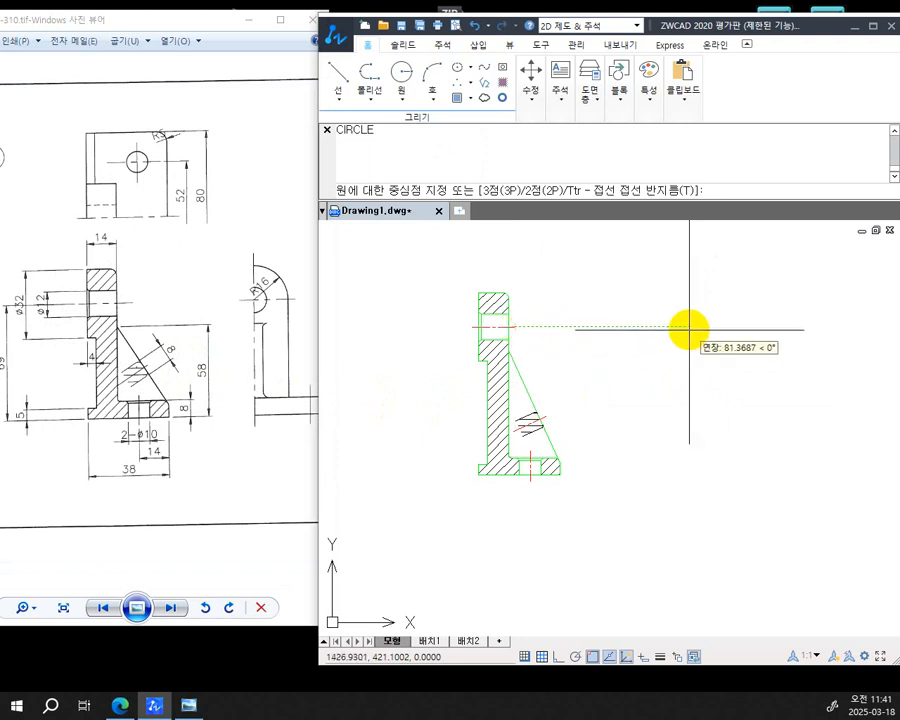
left_click(768, 327)
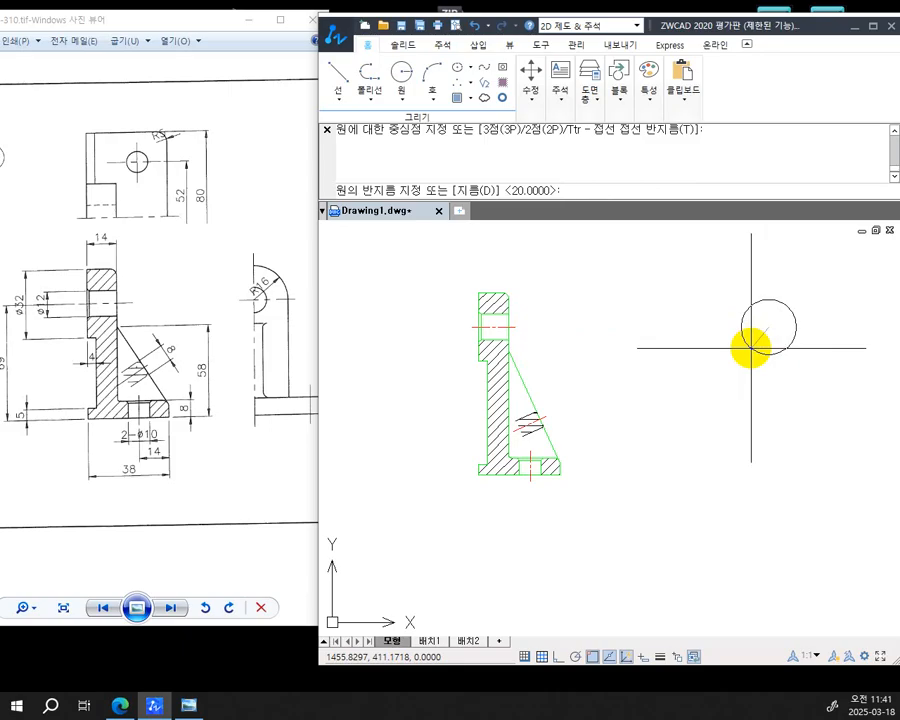
type("D")
key("Return")
type("1")
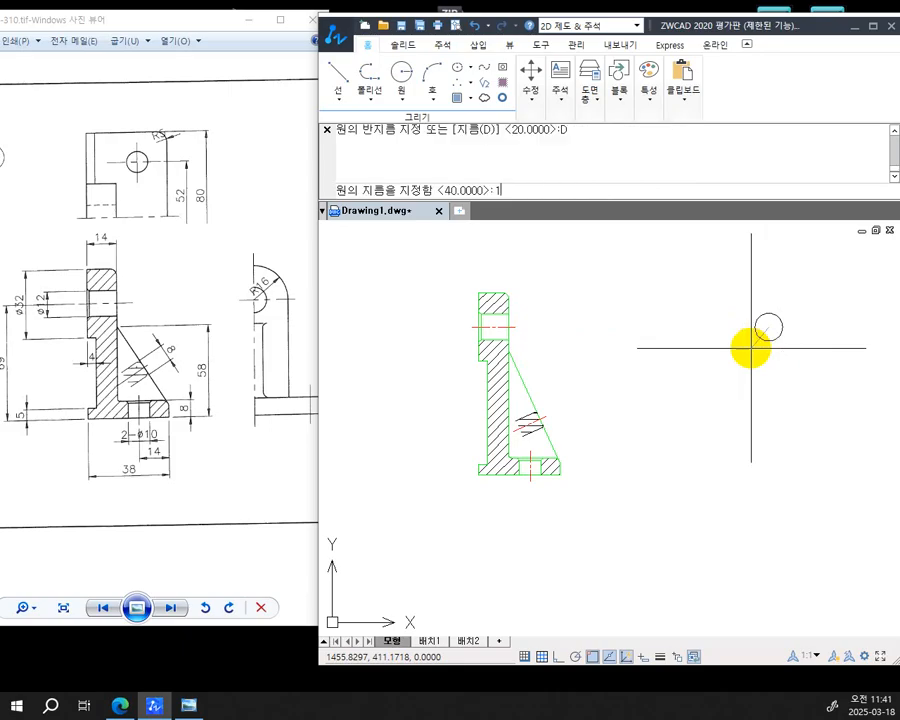
type("2")
key("Return")
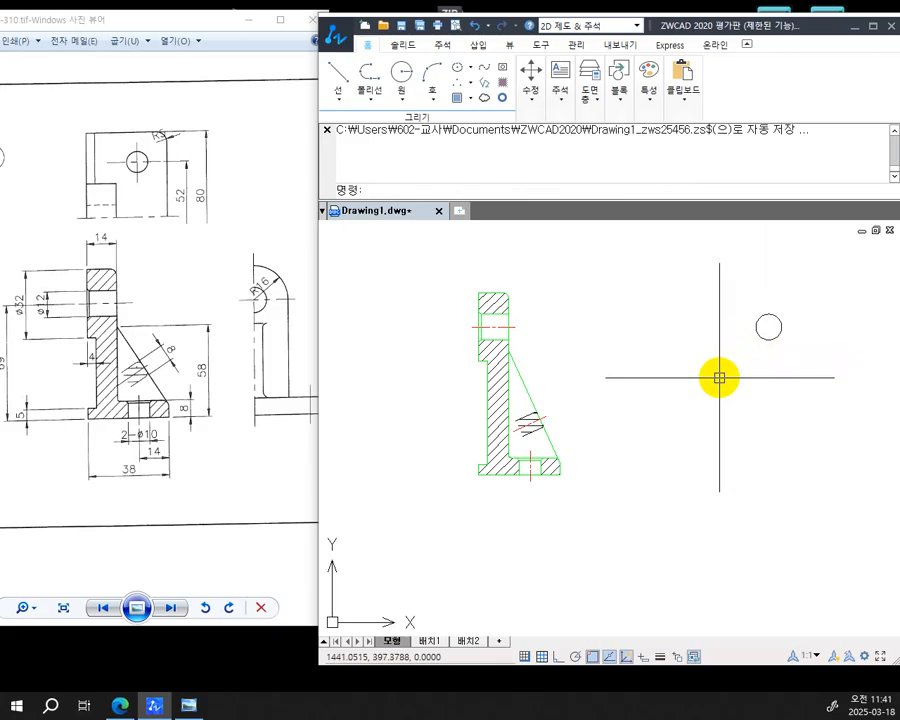
Draw a concentric circle of radius 16 mm around the 12 mm bore circle
type("c")
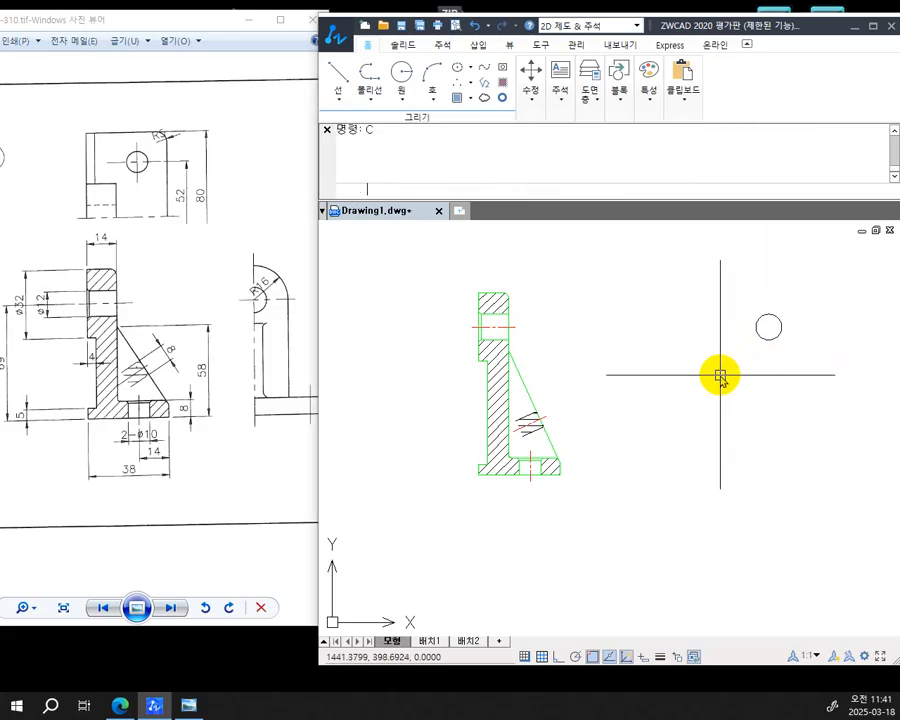
key("Return")
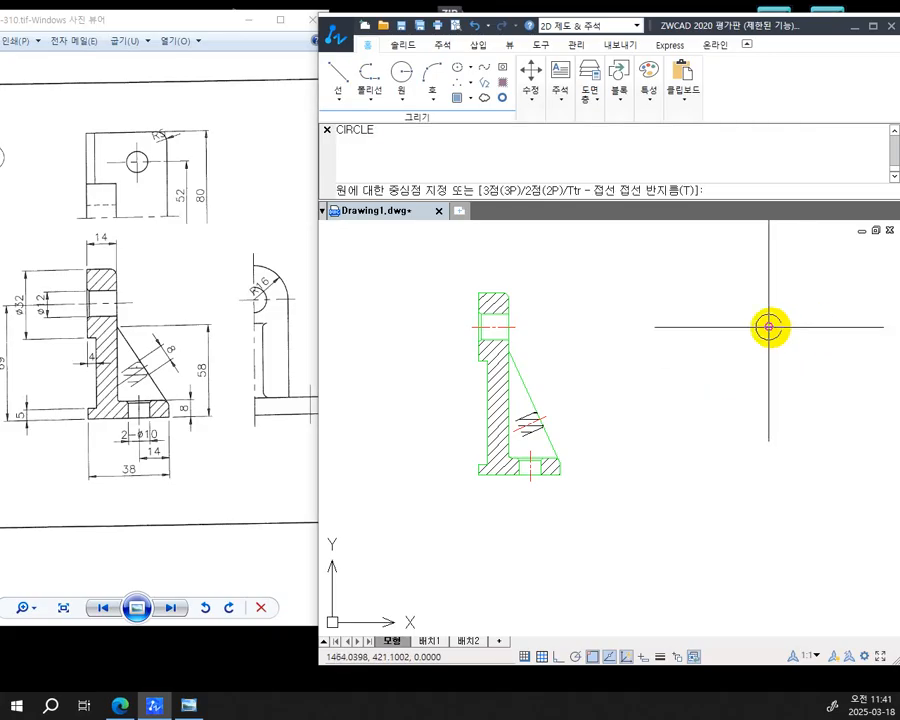
left_click(768, 327)
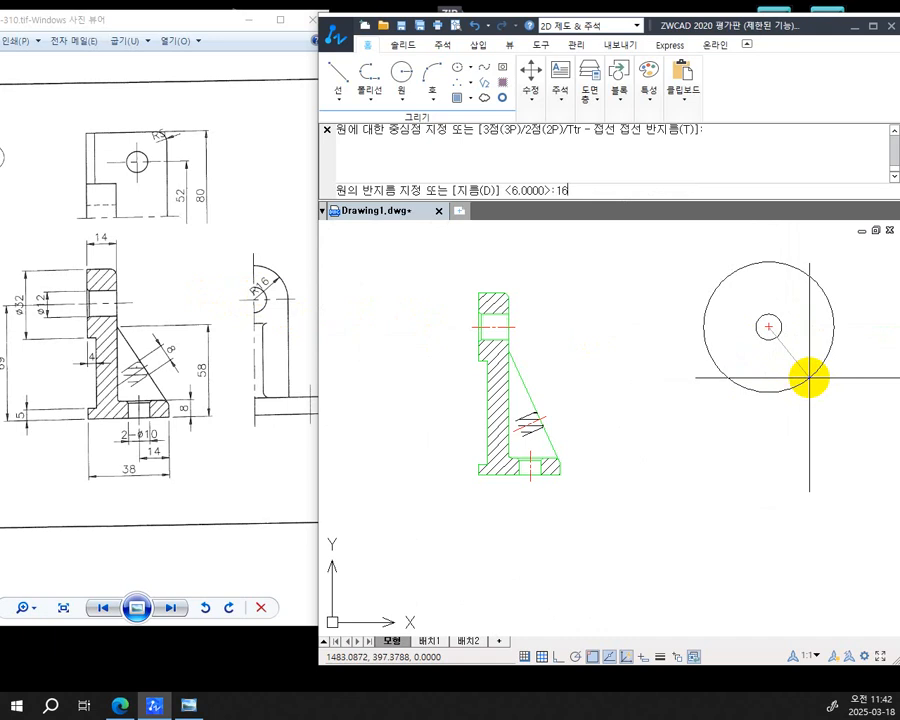
type("16")
key("Return")
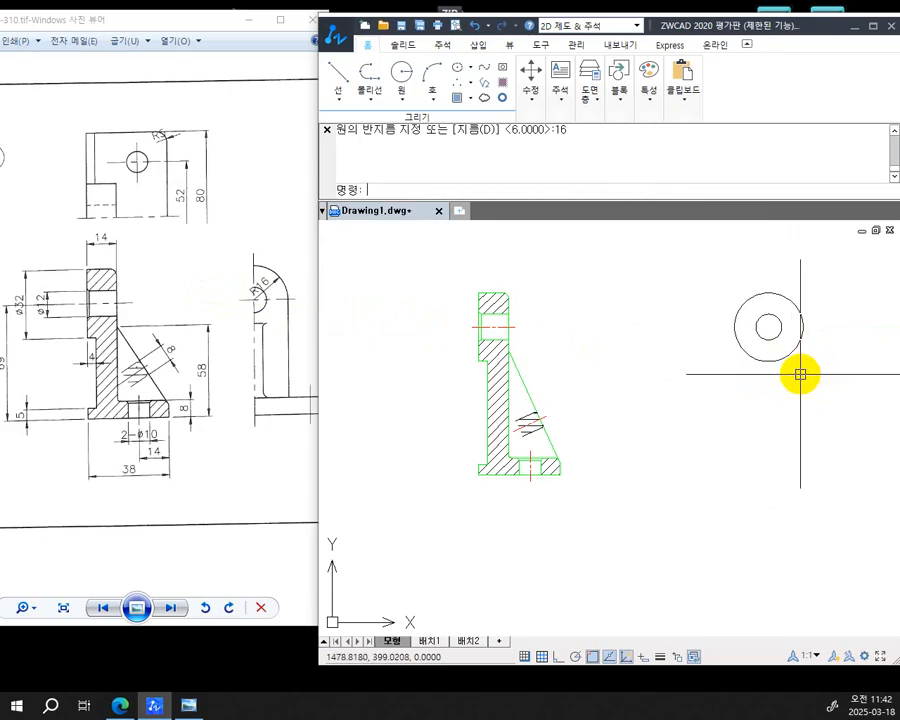
Draw a vertical line 69 mm straight down from the centre of the concentric circles, with ortho mode on
type("L")
key("Return")
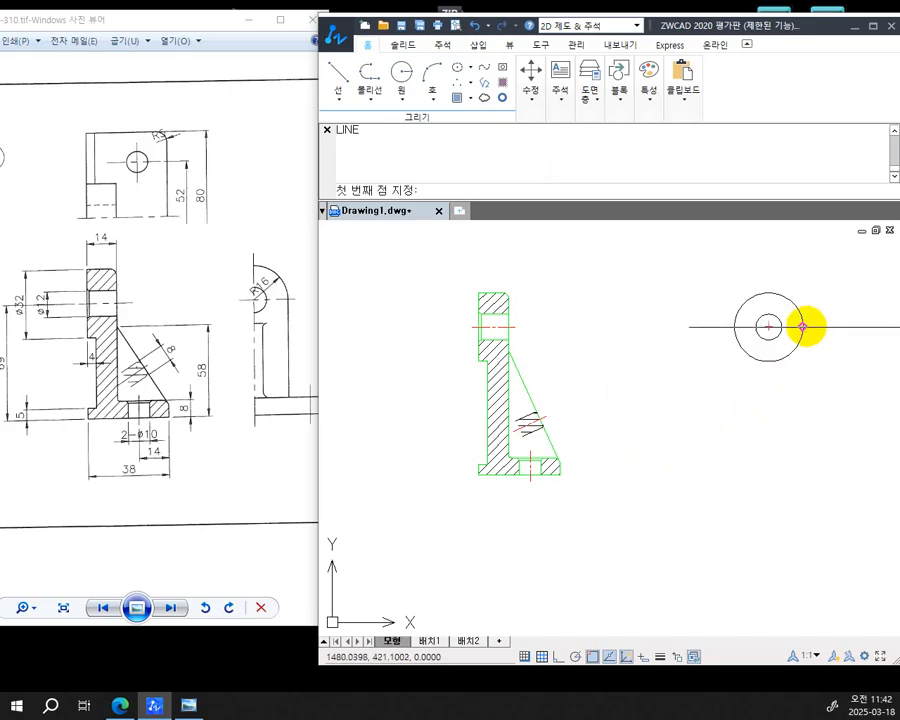
left_click(768, 326)
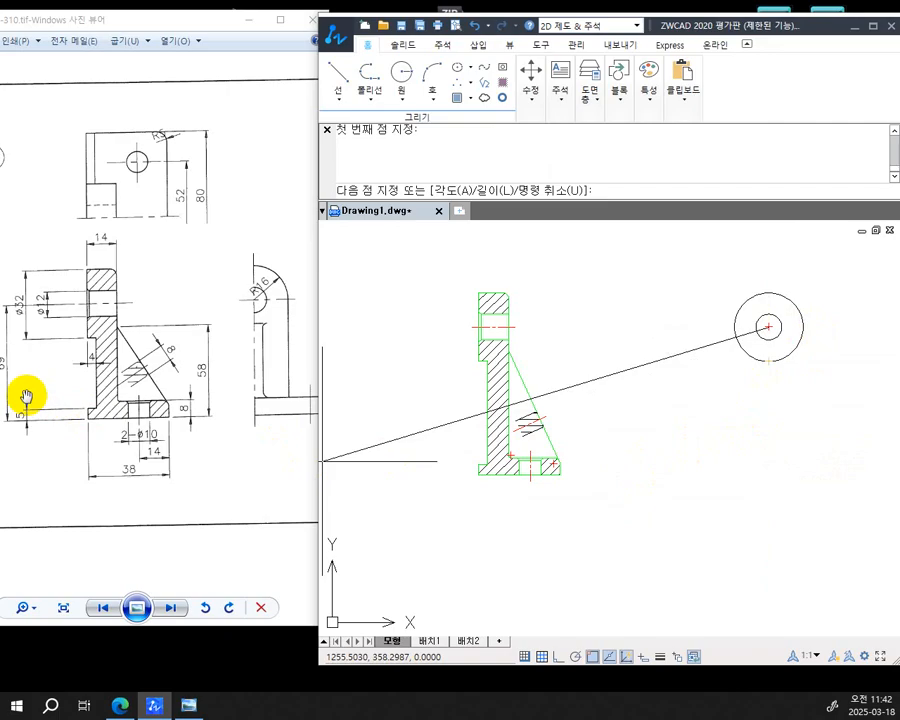
left_click_drag(31, 397, 38, 404)
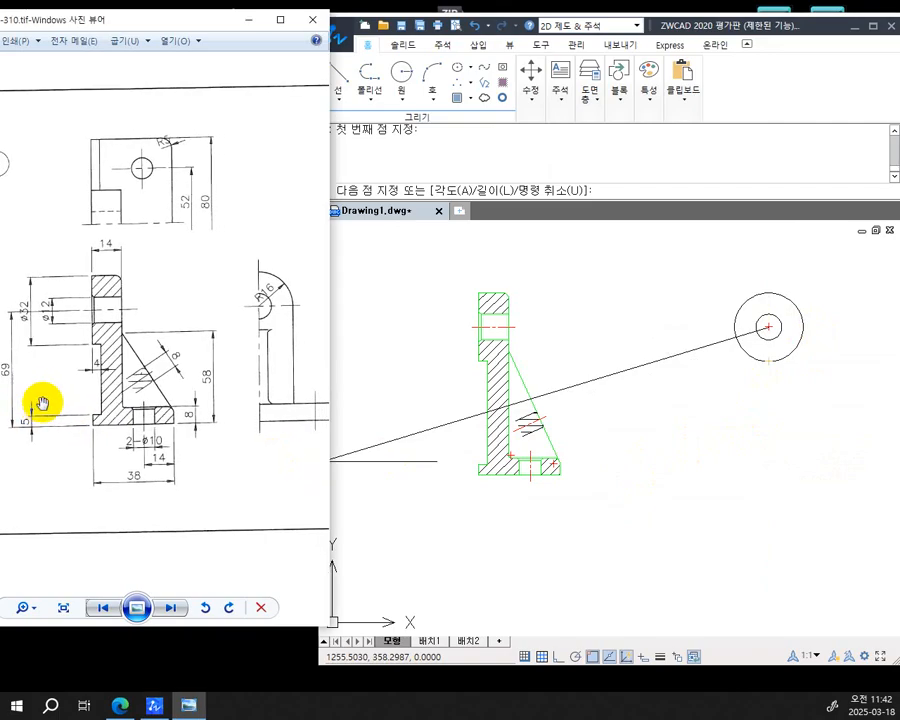
left_click(765, 100)
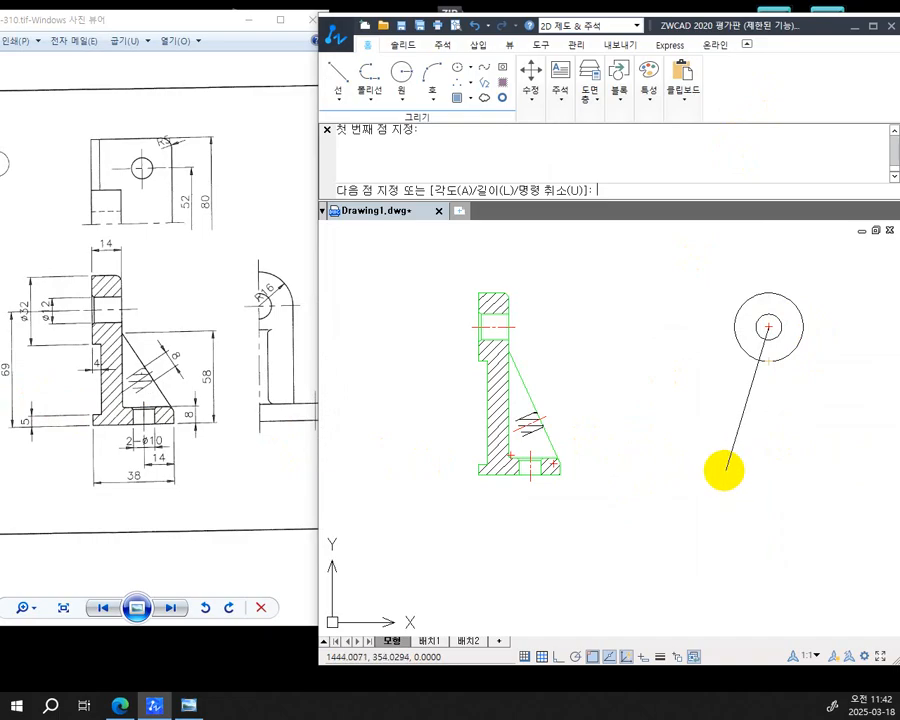
key("F8")
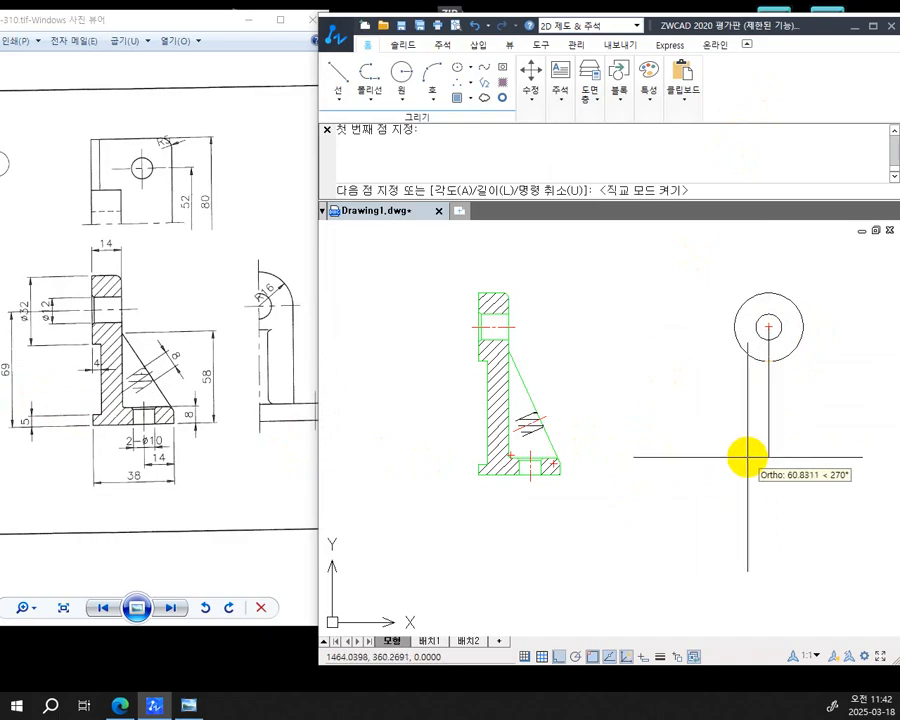
type("69")
key("Return")
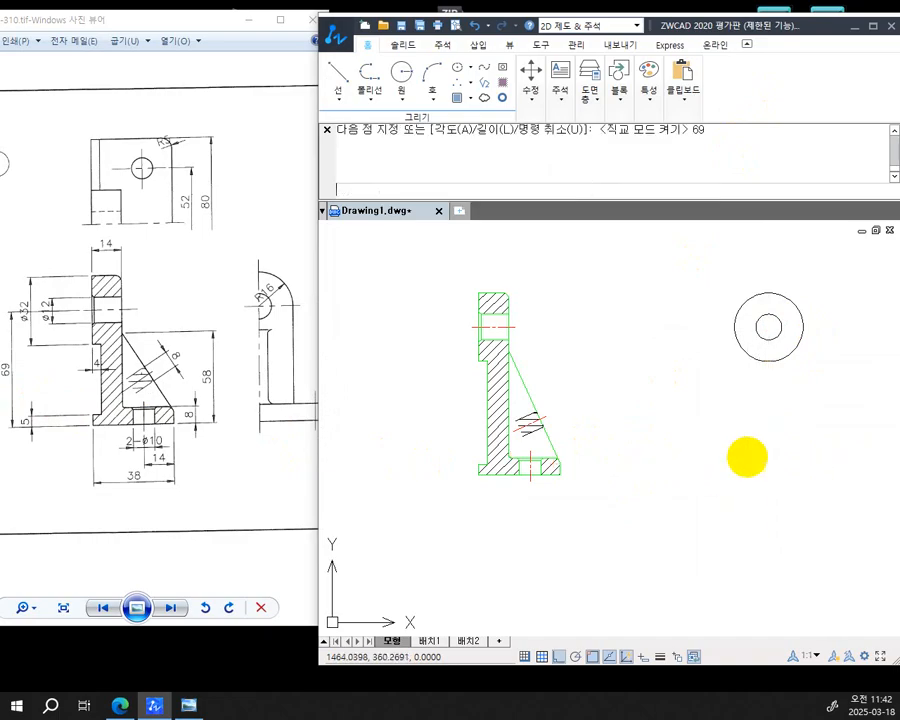
key("Return")
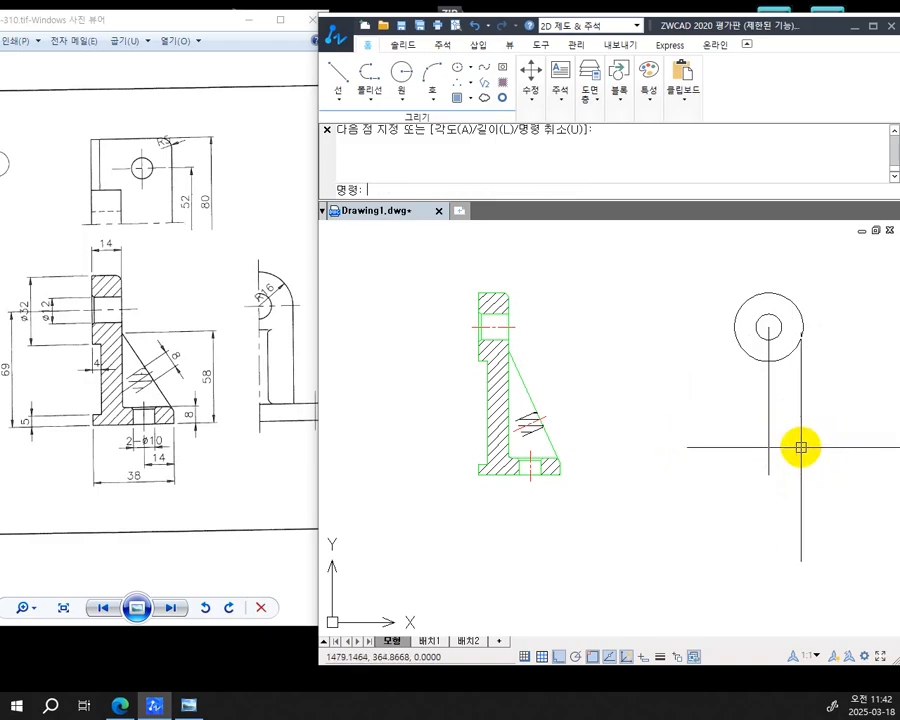
Draw a multiline at scale 89 from the vertical line's lower end, 8 mm upward, for the base plate's two end edges
mouse_move(801, 447)
middle_mouse_down()
mouse_move(762, 448)
mouse_move(744, 428)
middle_mouse_up()
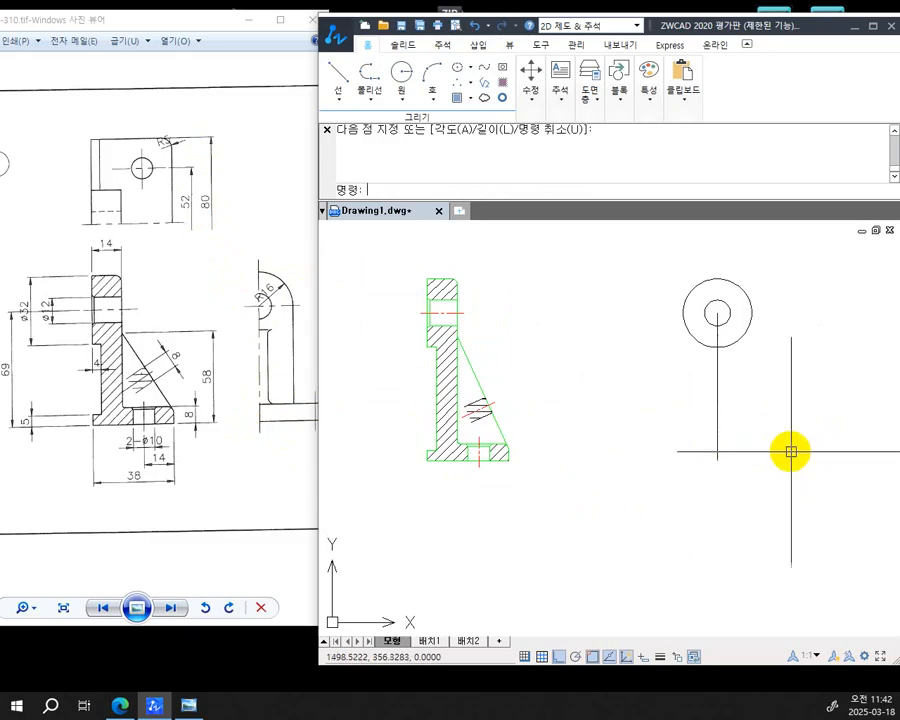
type("ML")
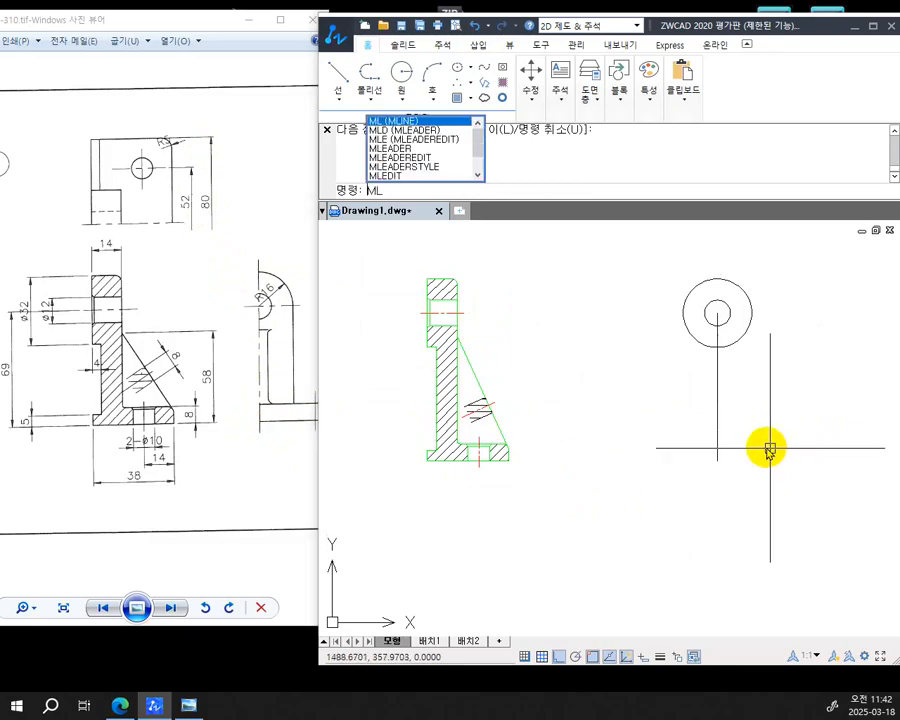
key("Return")
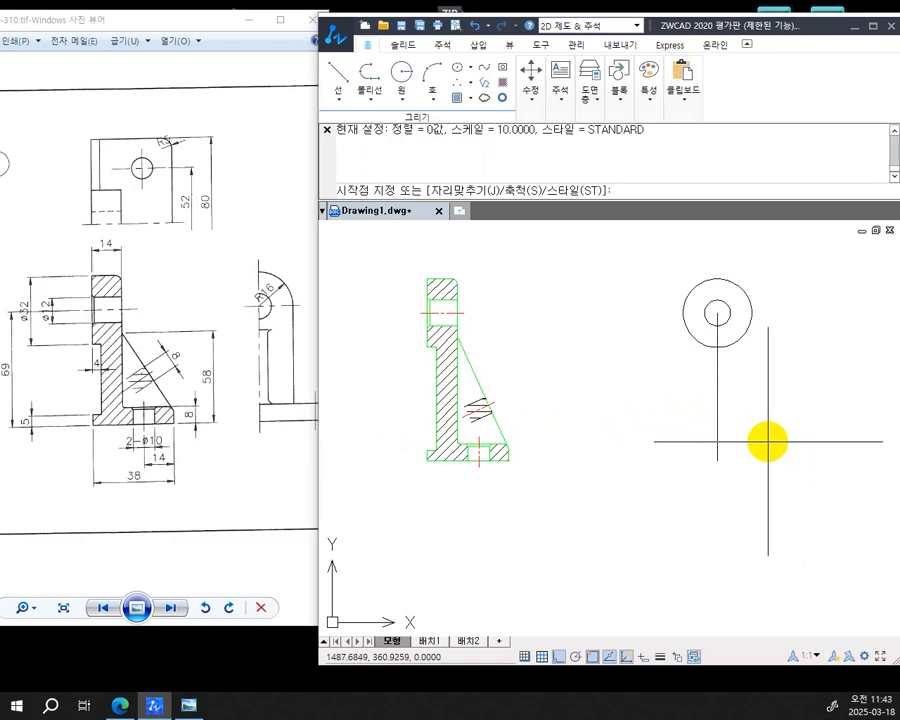
type("S")
key("Return")
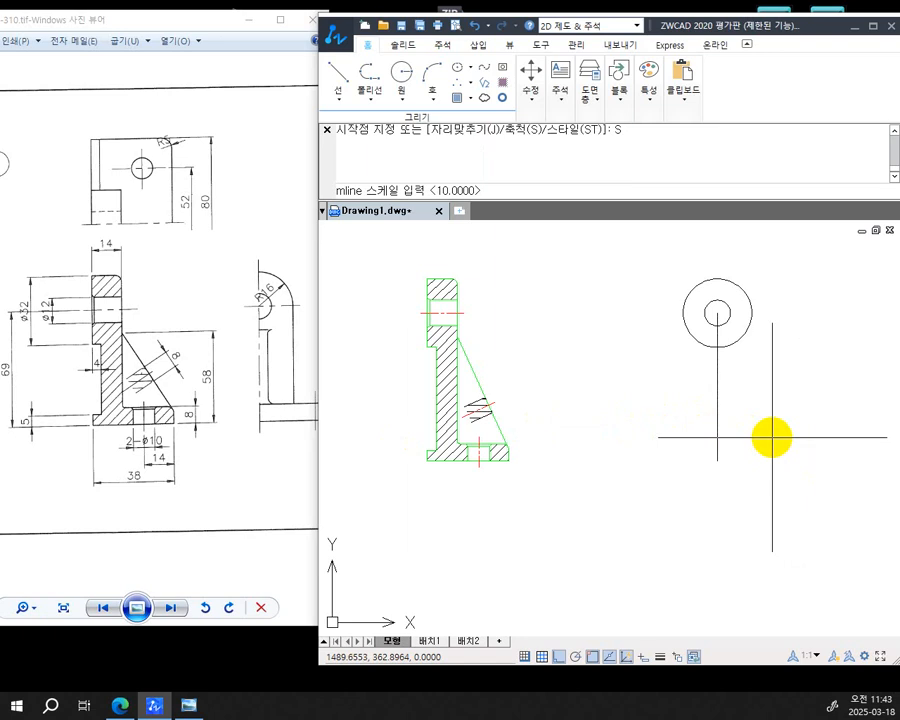
key("Return")
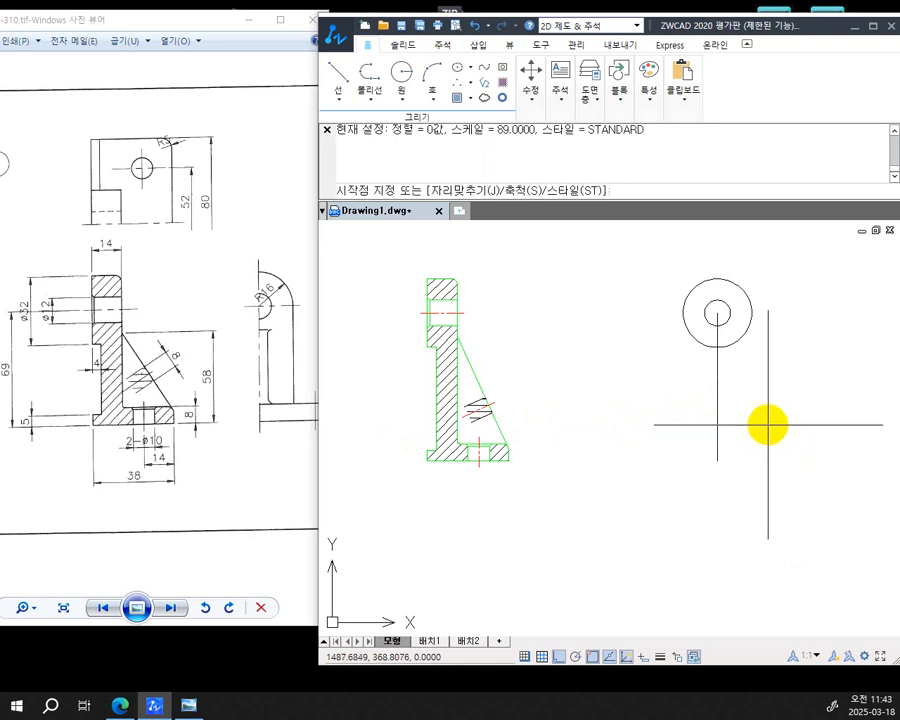
left_click(717, 460)
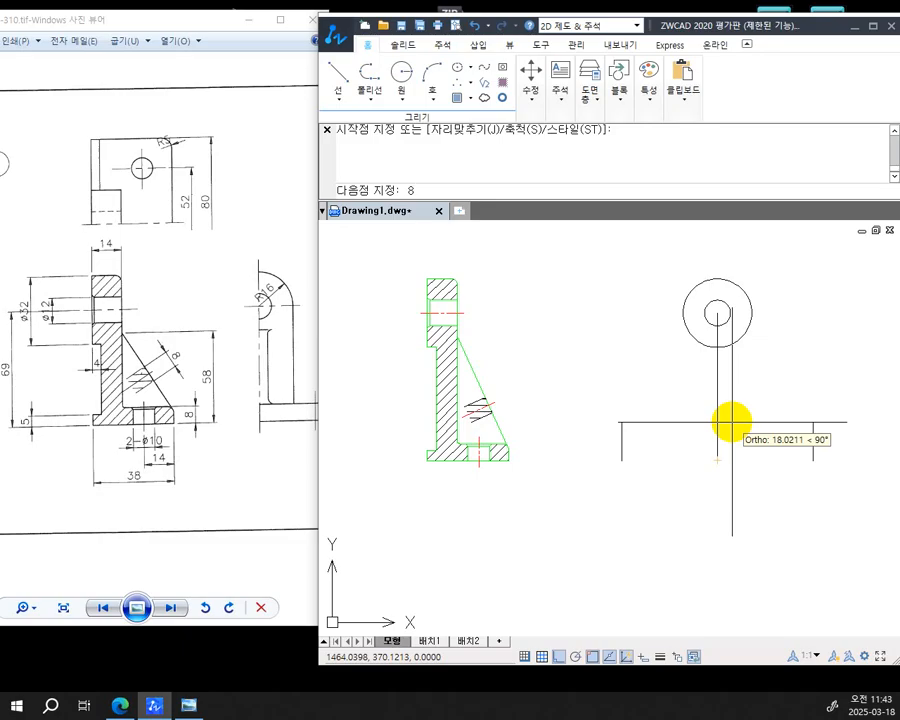
key("Return")
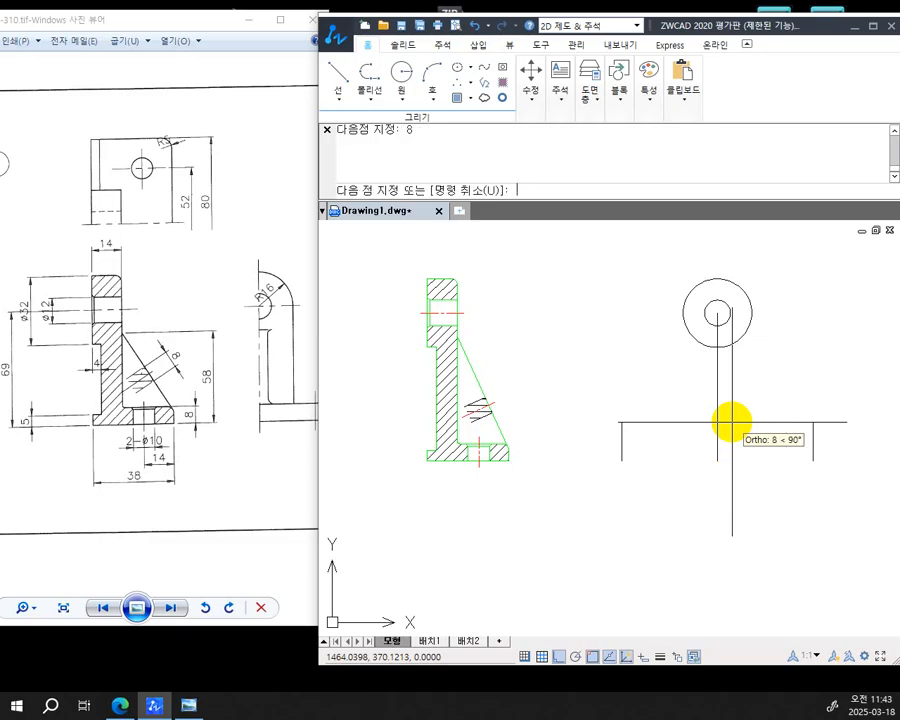
key("Return")
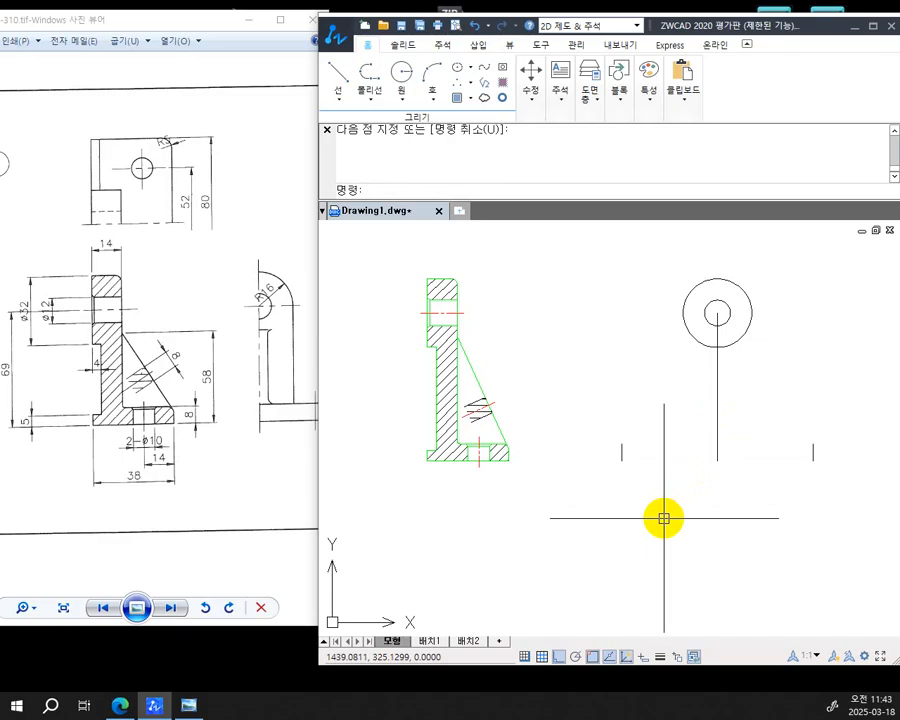
Close the base plate outline with horizontal lines joining the lower ends and the upper ends of its two end edges
type("L")
key("Return")
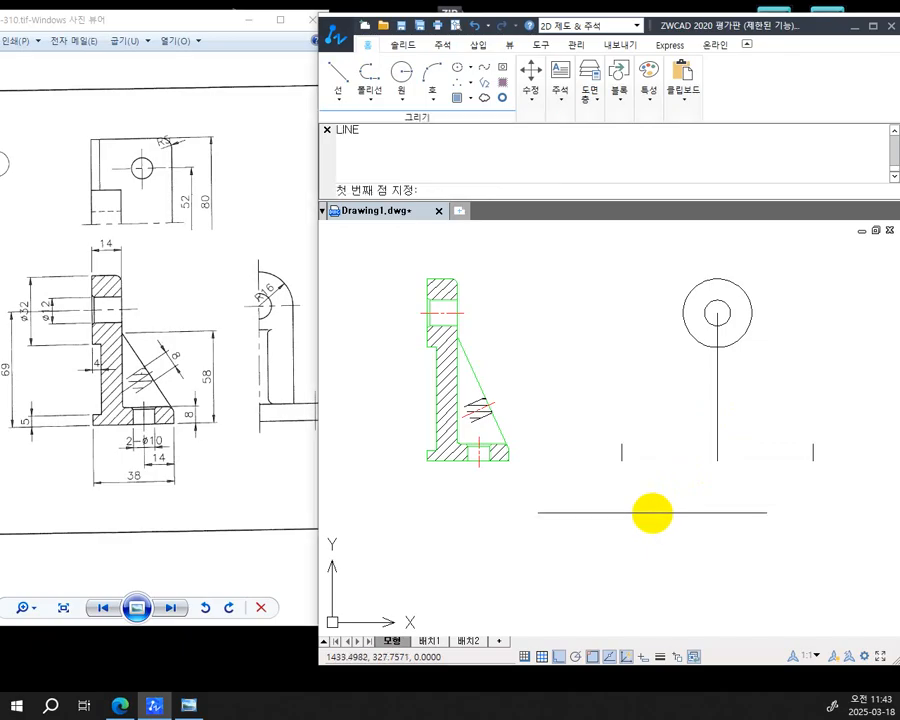
left_click(624, 461)
left_click(812, 461)
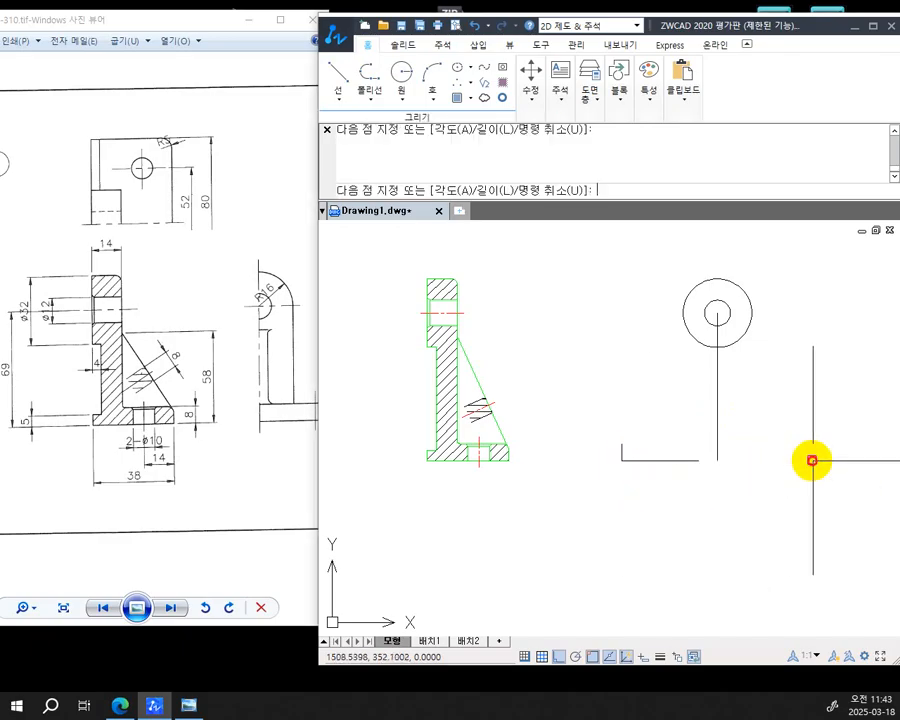
key("Return")
key("Return")
left_click(622, 443)
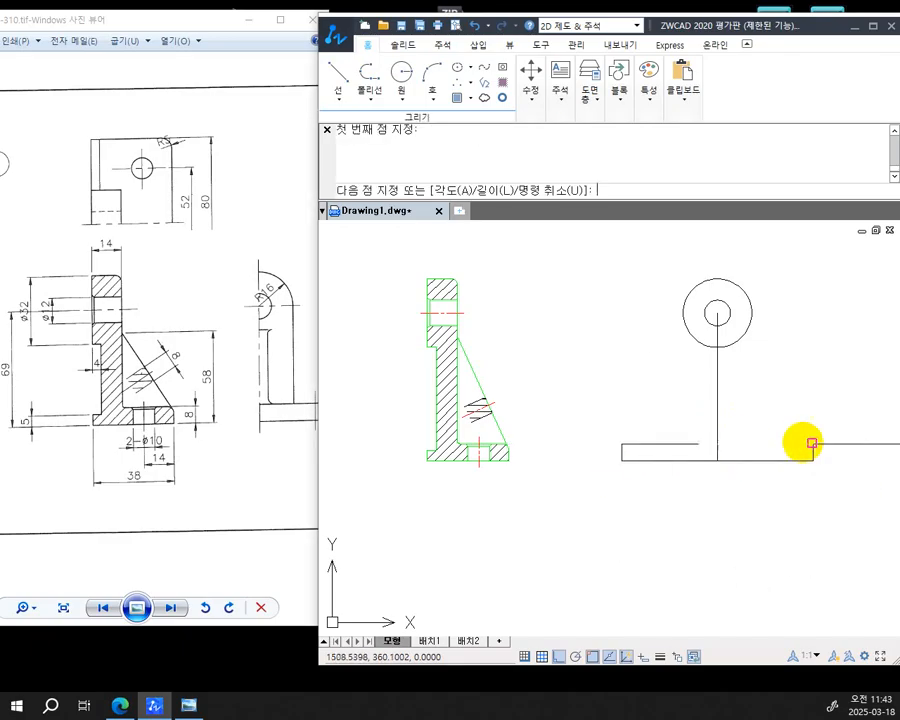
left_click(812, 443)
key("Return")
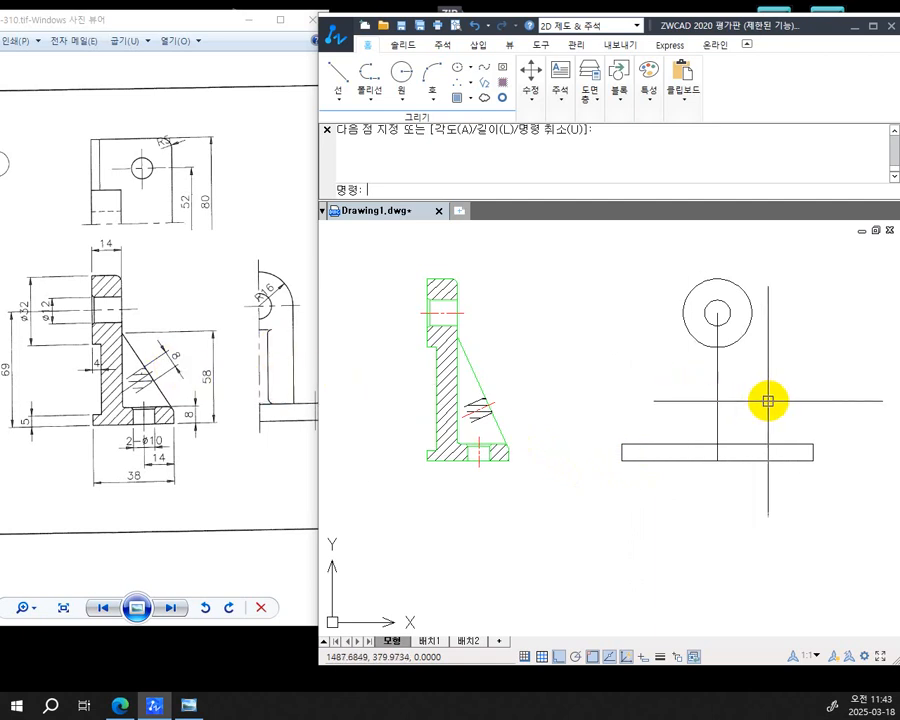
Draw the central rib as a multiline at scale 8, running 50 mm upward from the midpoint of the base plate's top edge
type("ML")
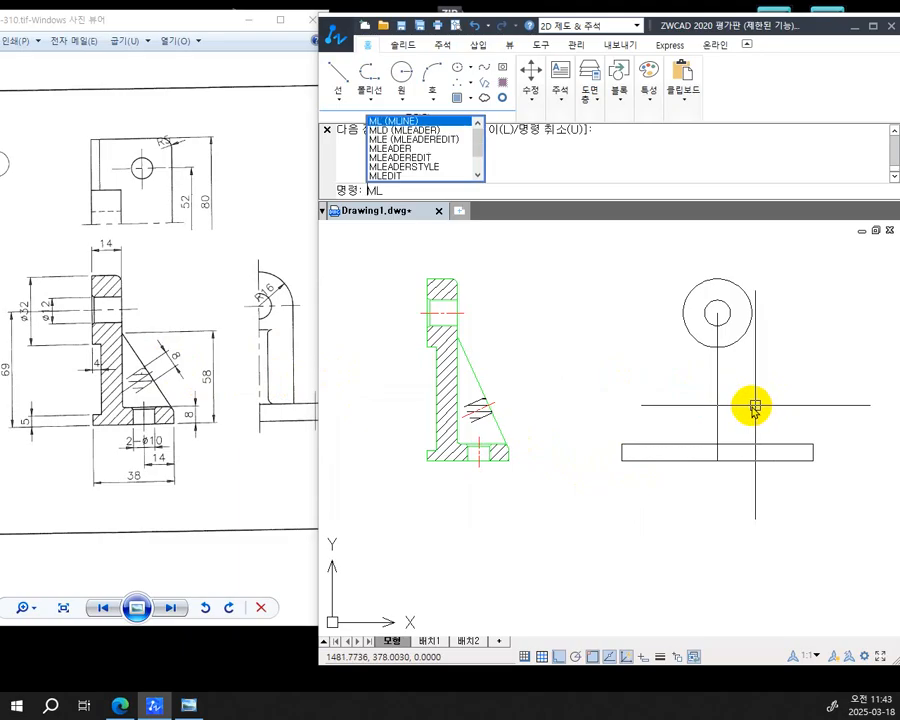
key("Return")
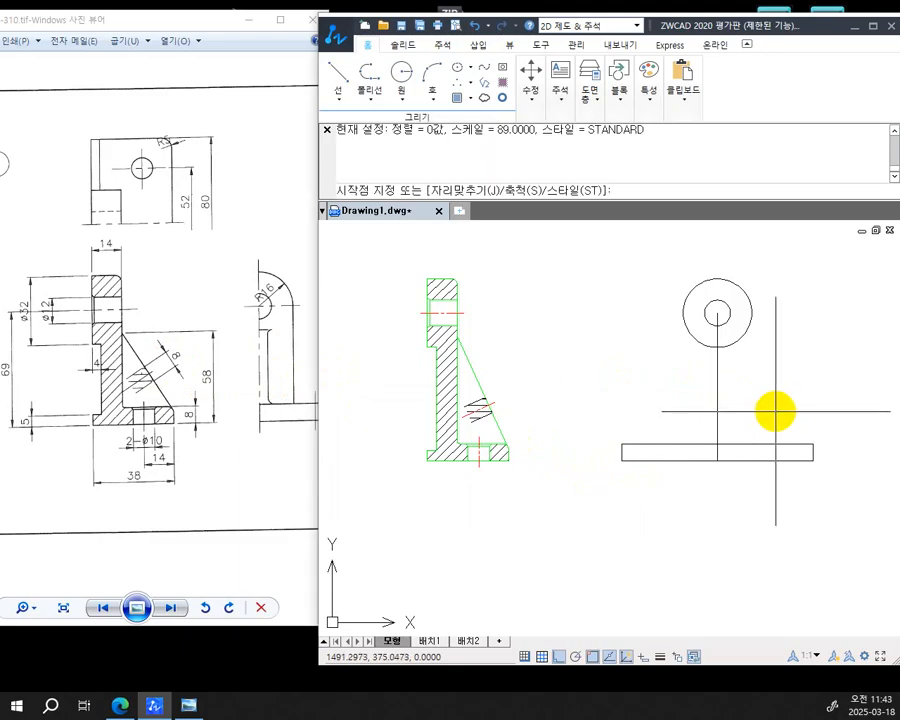
type("S")
key("Return")
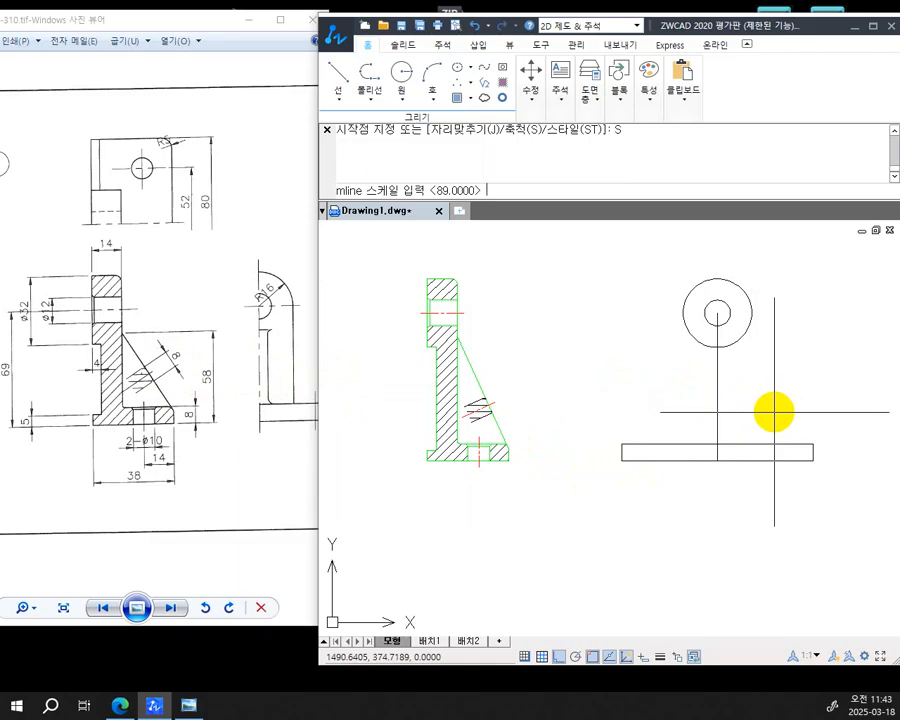
key("Return")
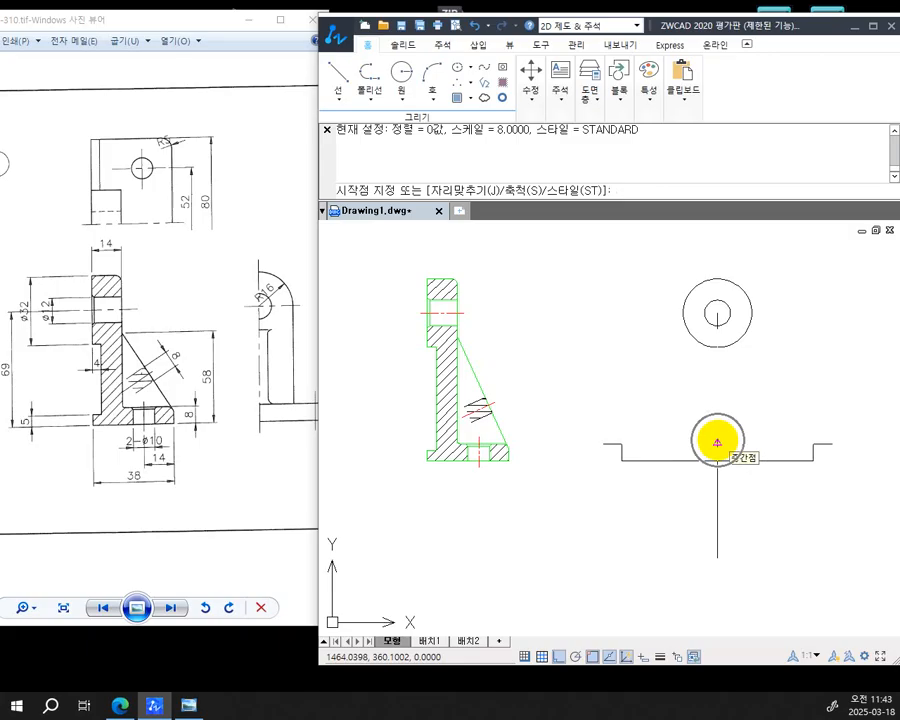
left_click(717, 441)
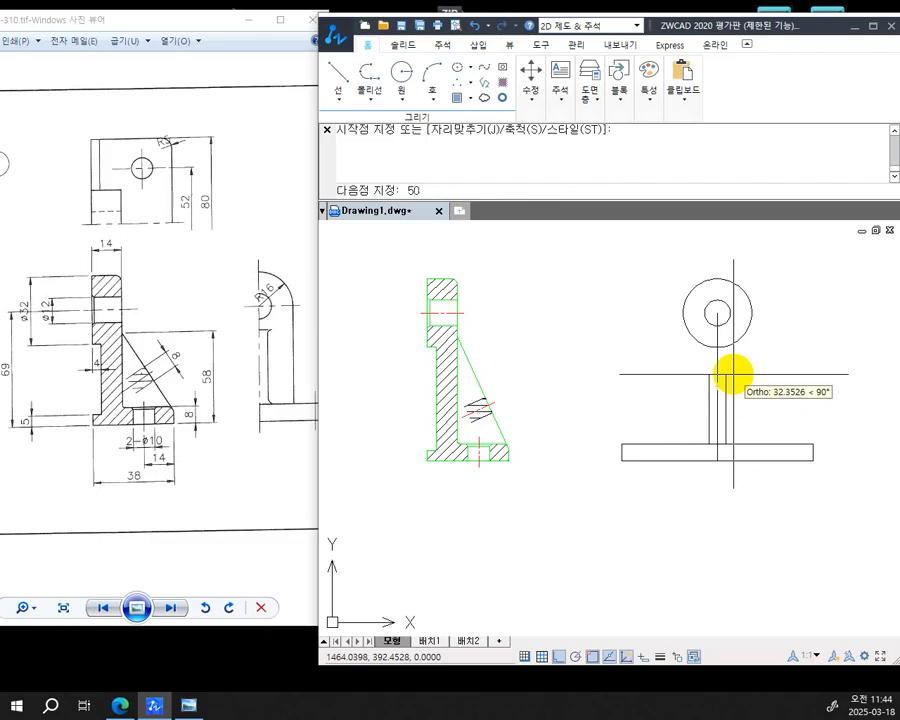
type("50")
key("Return")
key("Return")
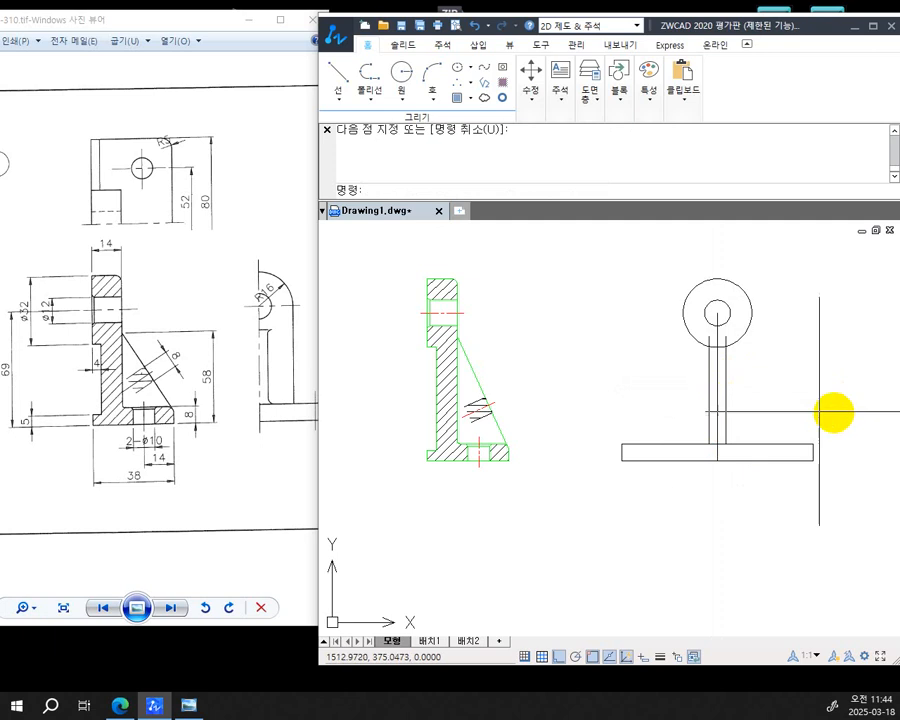
Draw the upright's outer edges as a multiline at scale 32 from the circles' centre down to the midpoint of the base plate's top edge
scroll(551, 157, "up", 2)
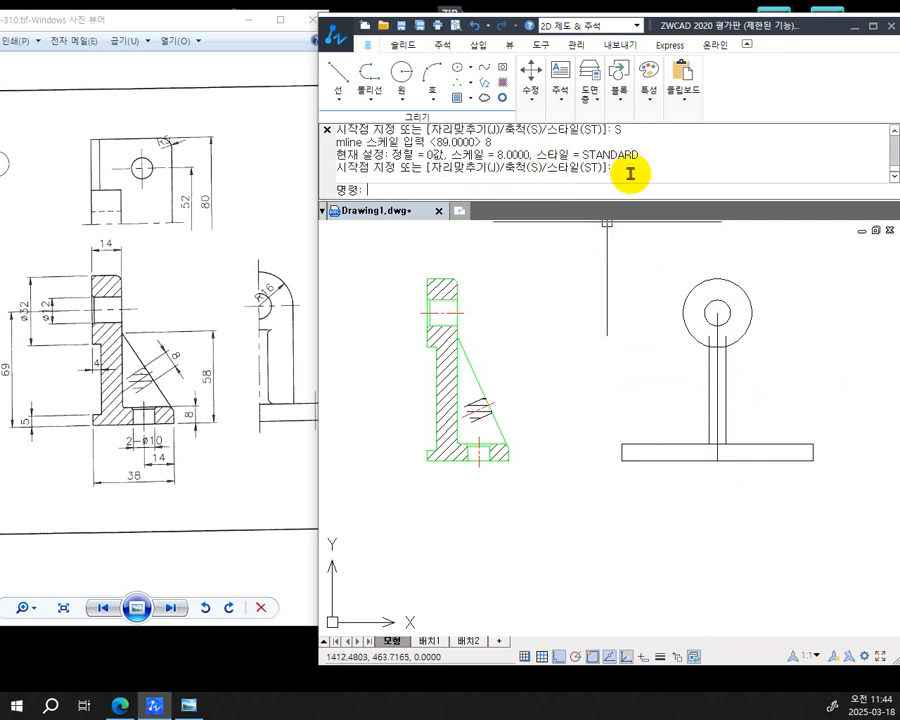
scroll(683, 162, "down", 1)
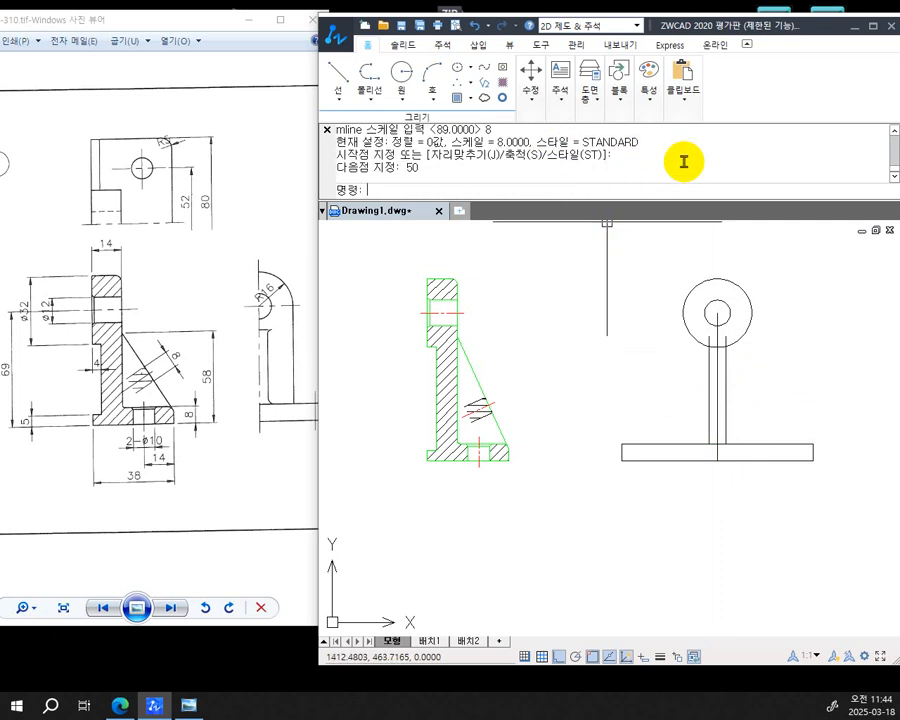
scroll(683, 162, "down", 1)
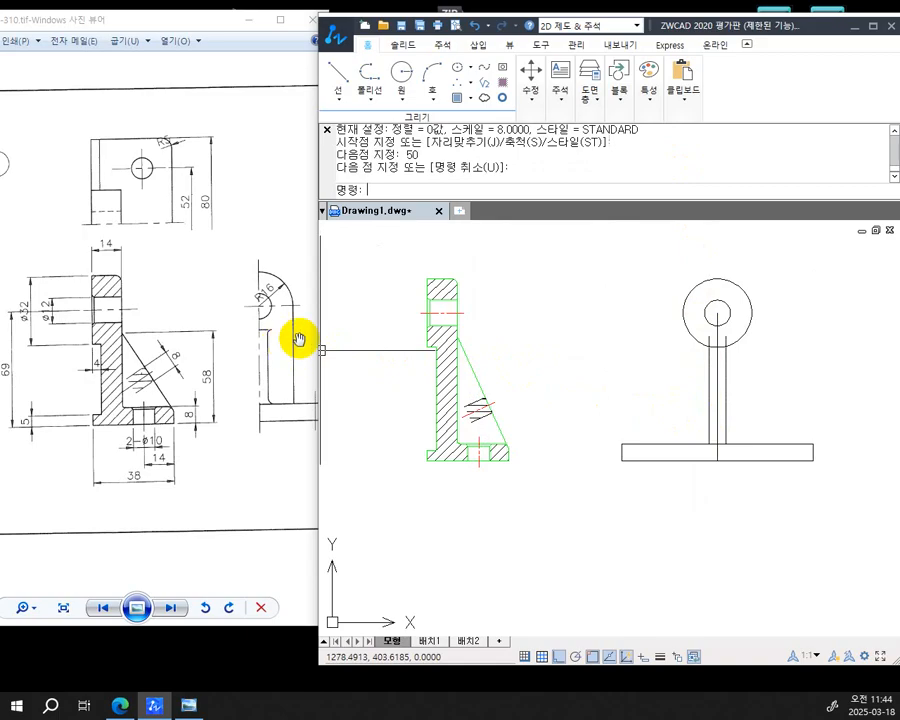
scroll(770, 350, "up", 1)
scroll(766, 364, "down", 1)
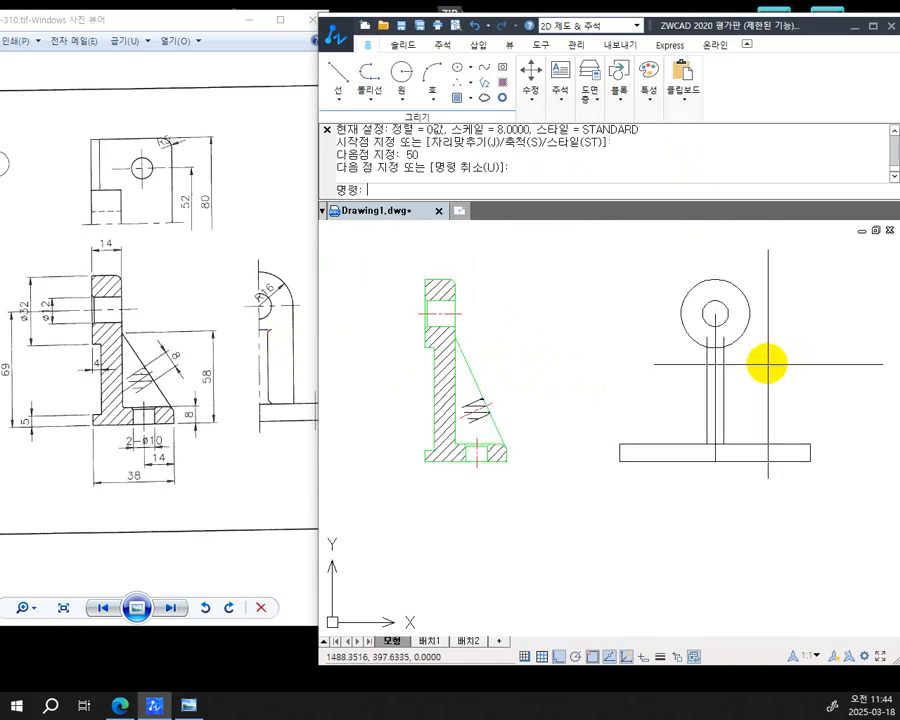
scroll(766, 364, "down", 1)
key("Escape")
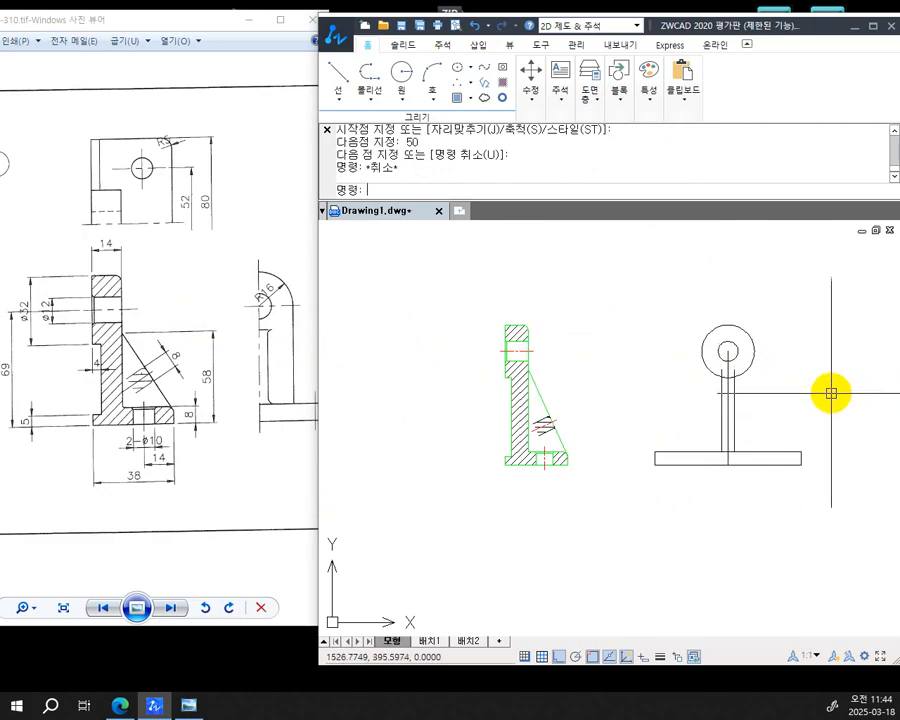
key("Return")
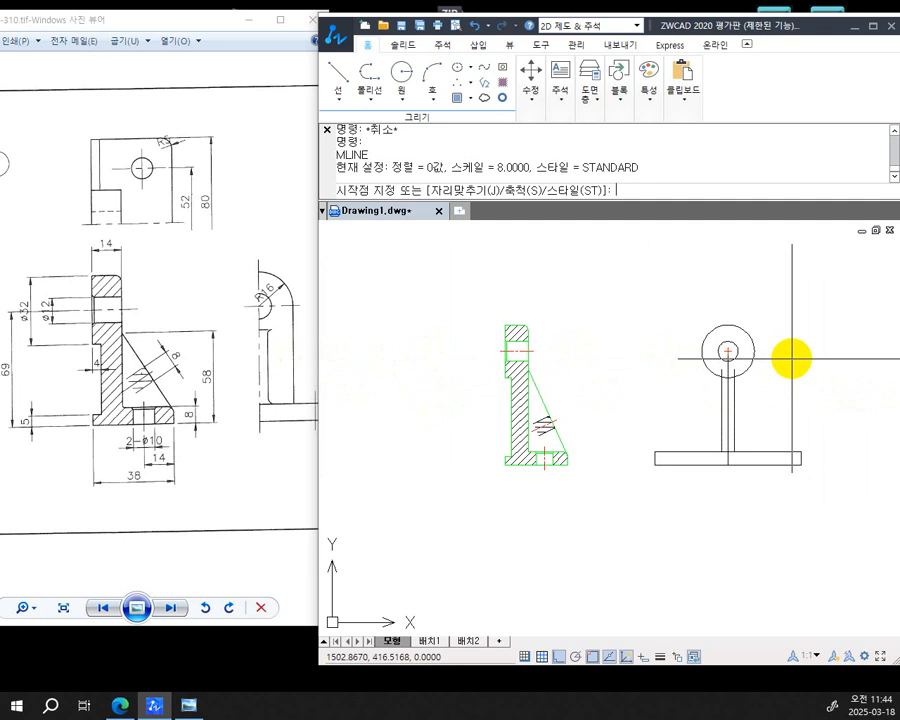
key("Return")
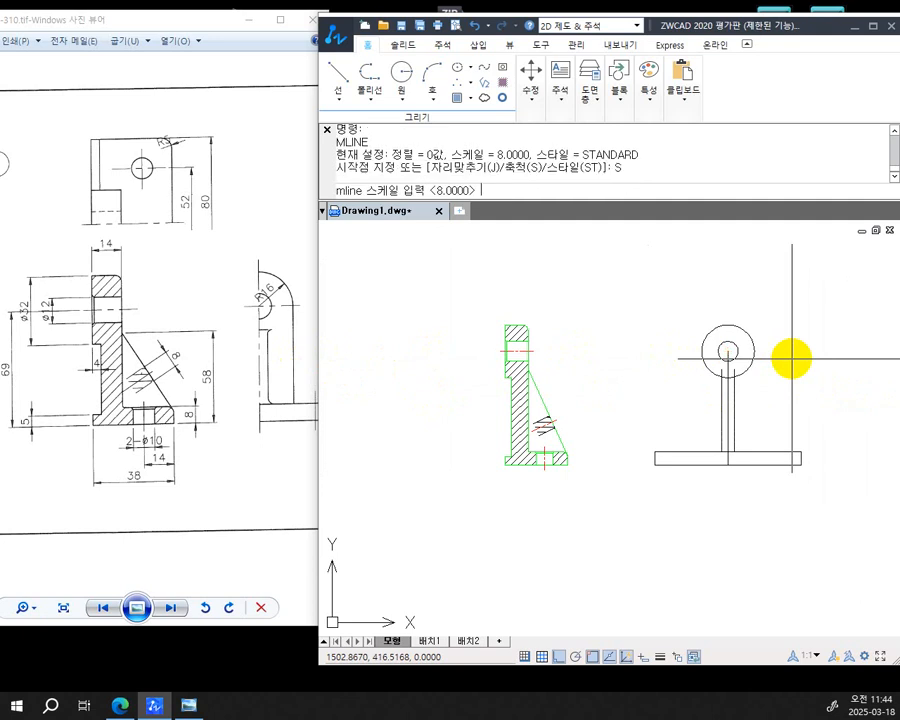
key("Return")
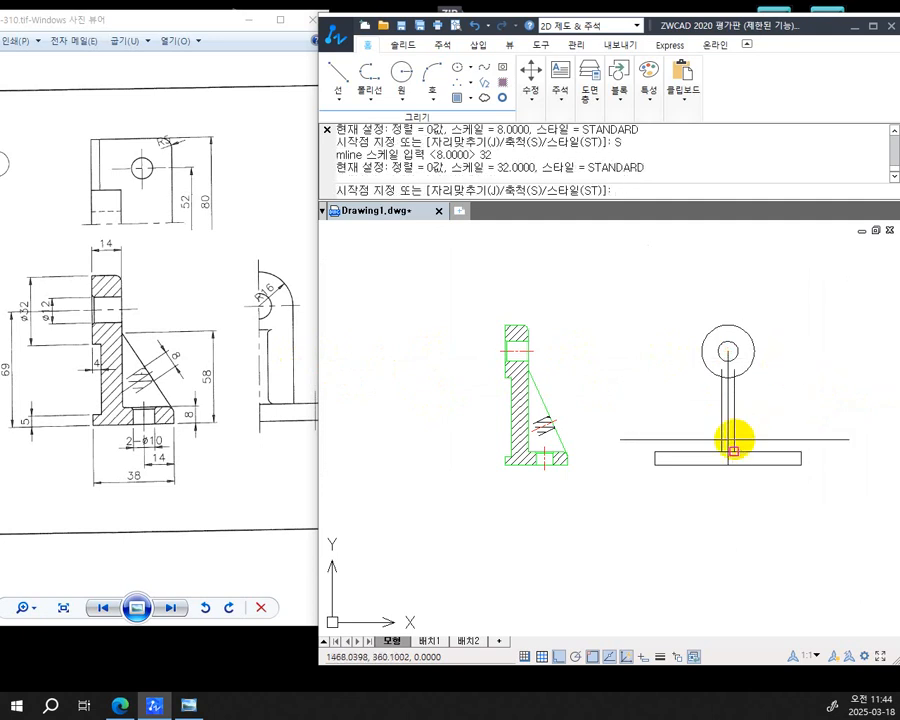
left_click(728, 350)
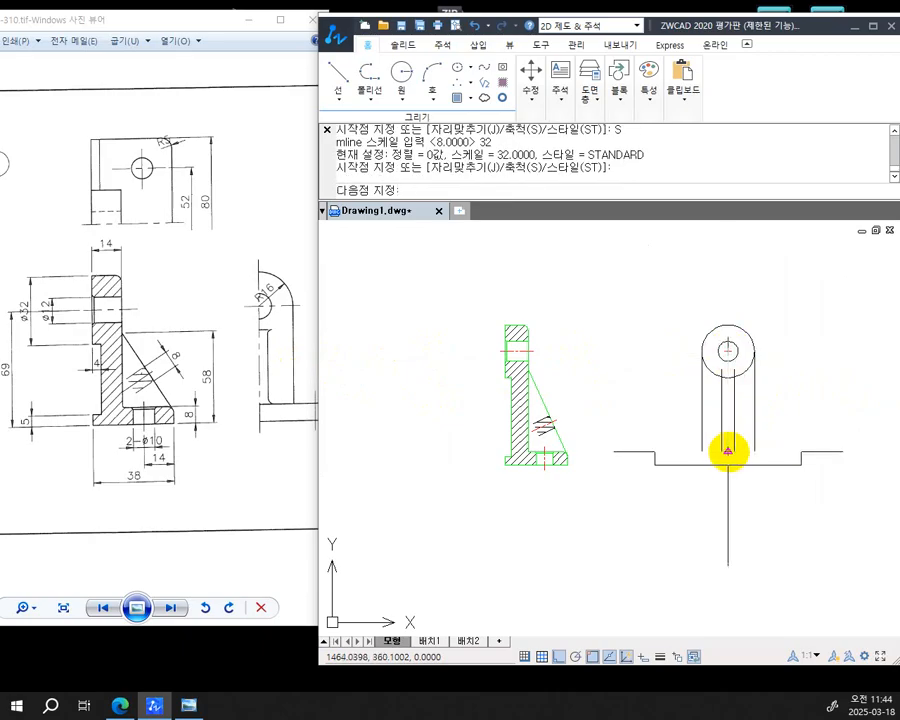
left_click(728, 450)
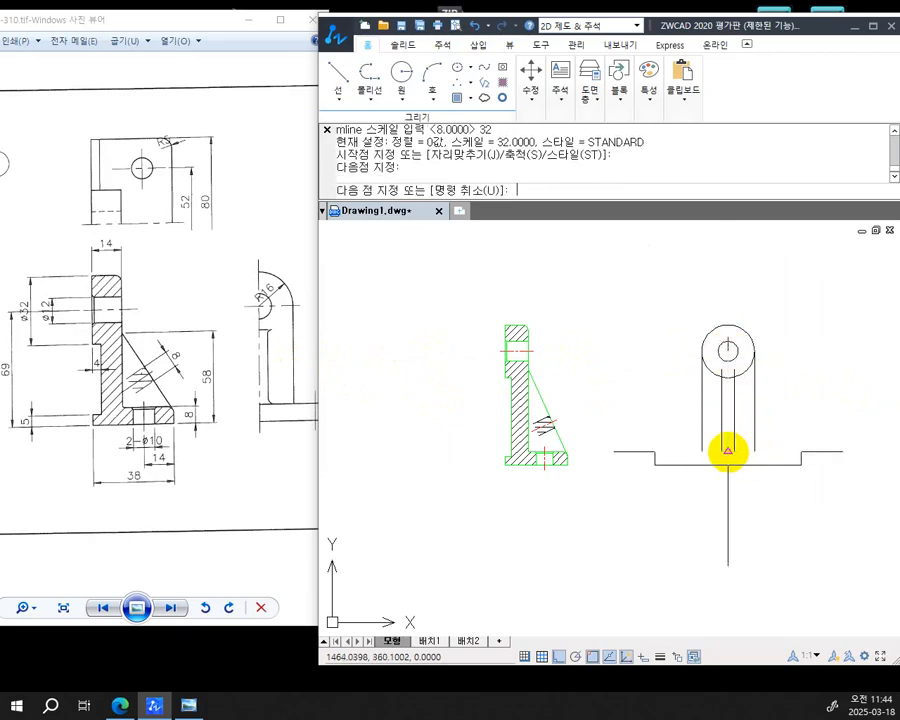
Finish the upright's multiline and explode all of the side view's multilines into separate lines
key("Return")
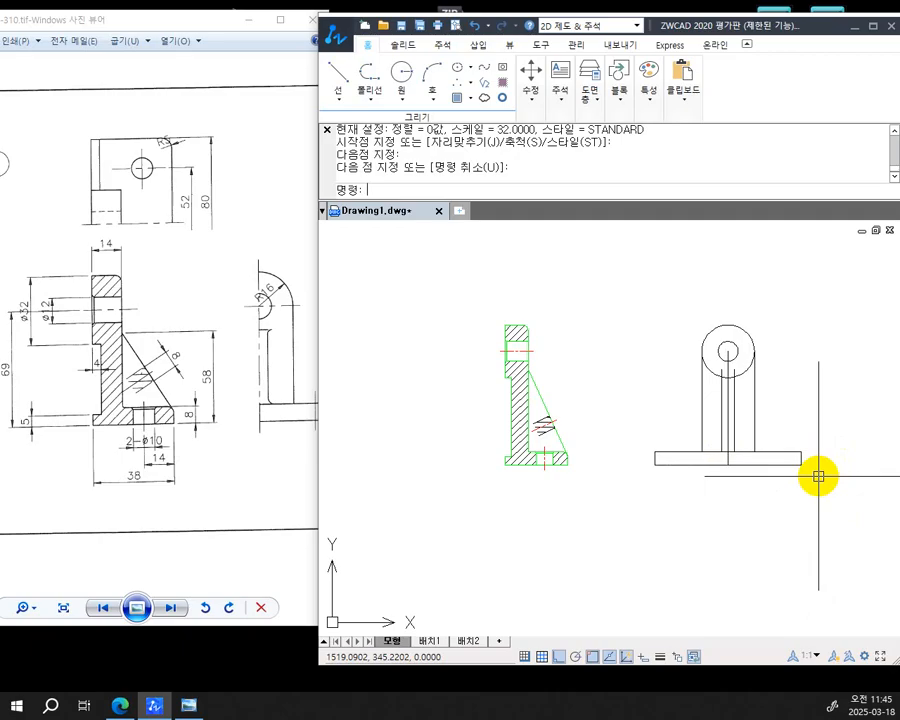
type("x")
key("Return")
left_click(817, 499)
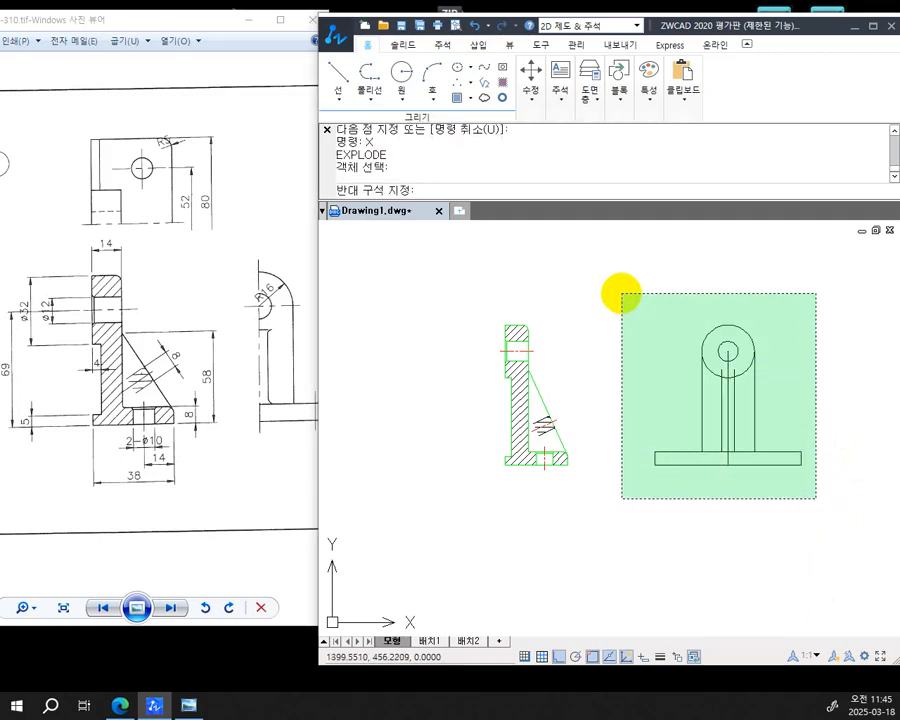
left_click(621, 294)
key("Return")
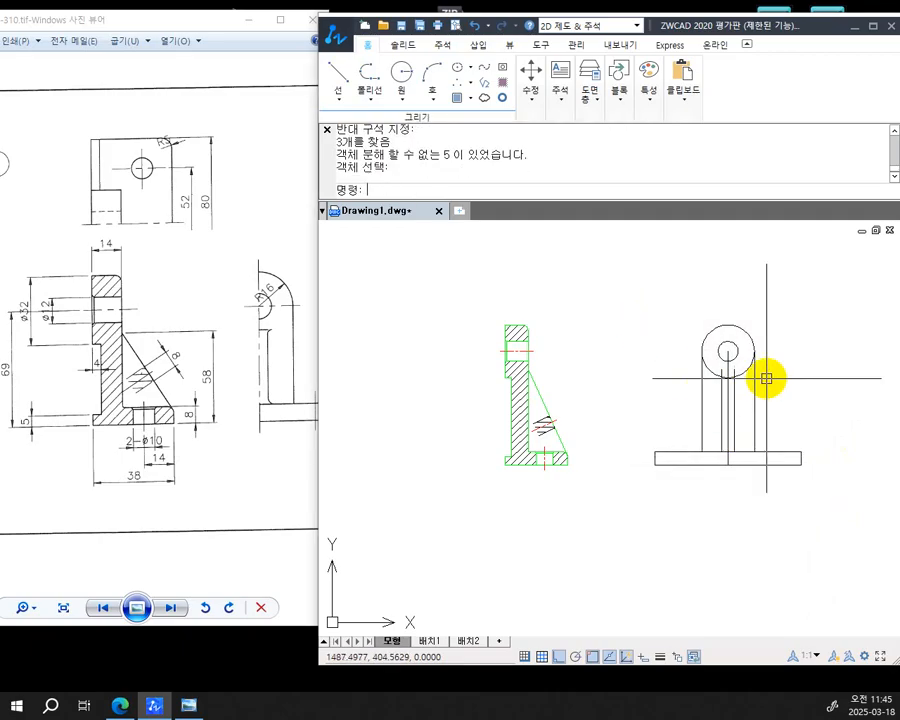
Trim away the lower half of the outer circle between the upright's two outer edges
type("tr")
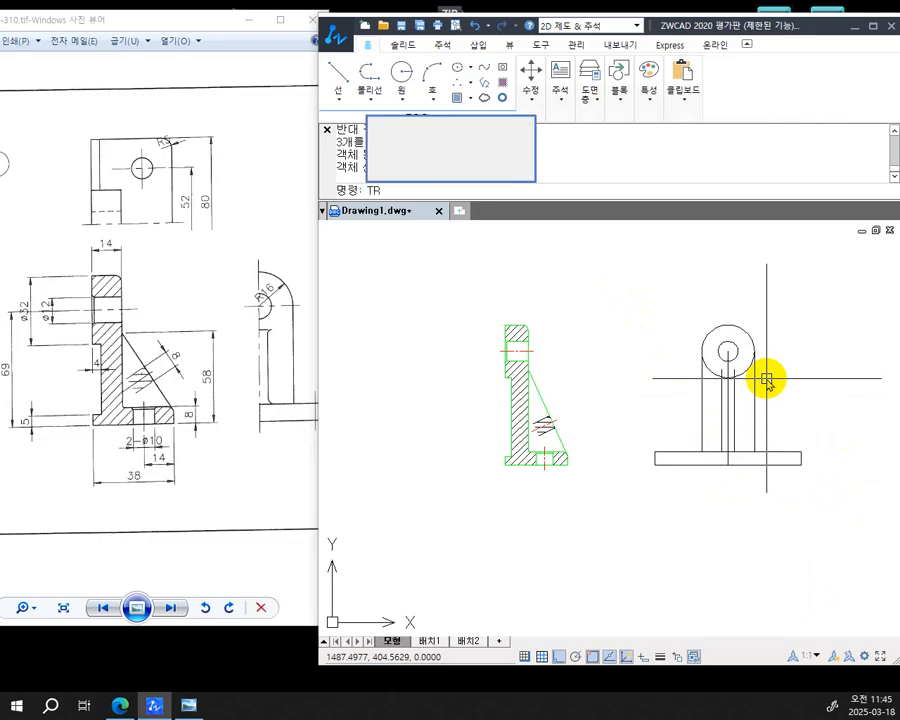
key("Return")
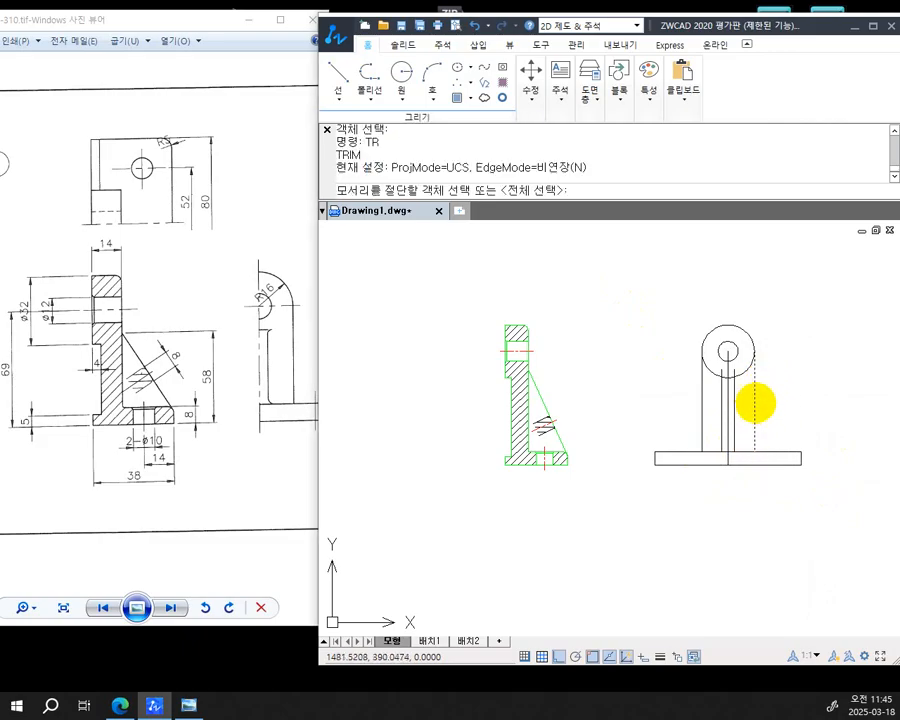
left_click(755, 387)
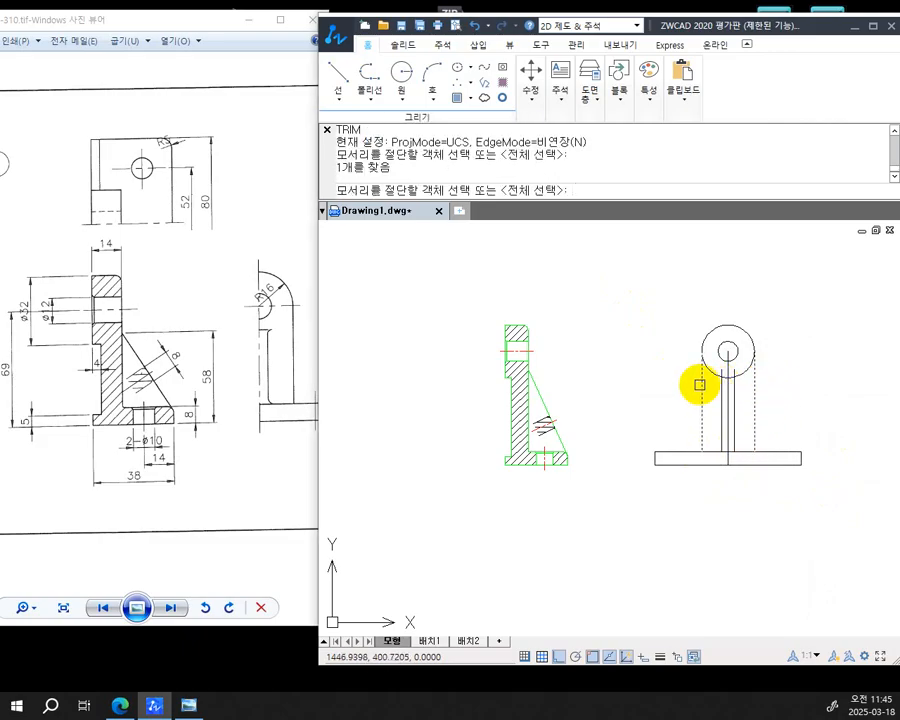
left_click(700, 384)
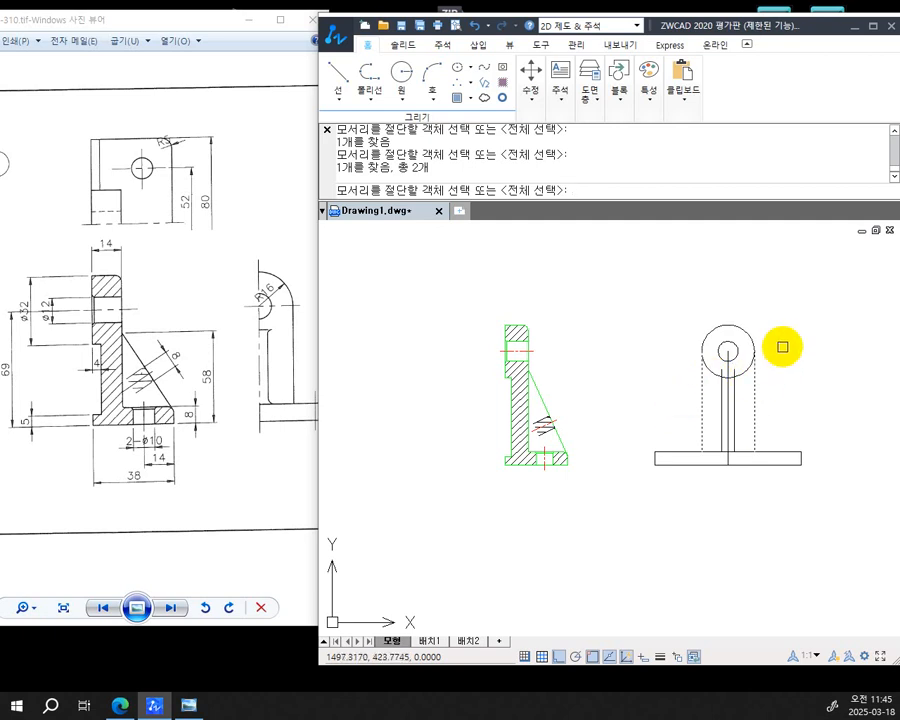
key("Return")
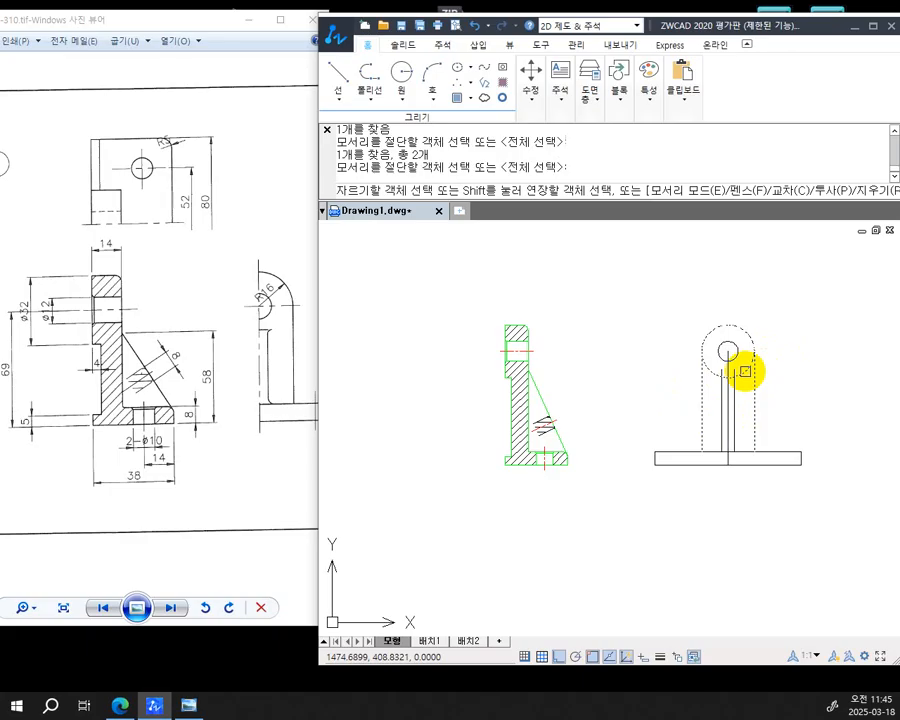
left_click(745, 371)
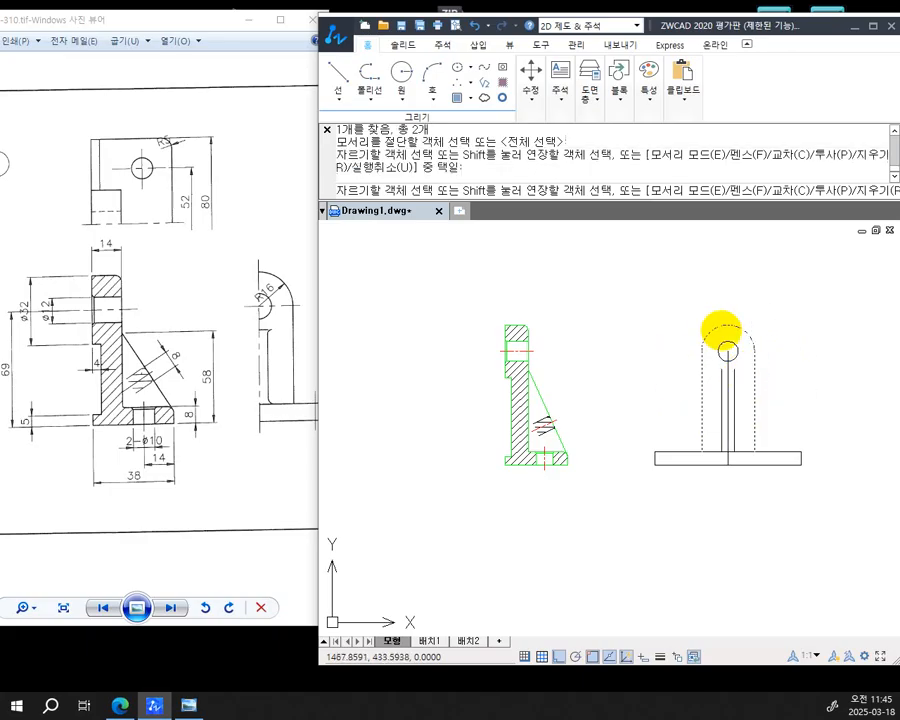
key("Escape")
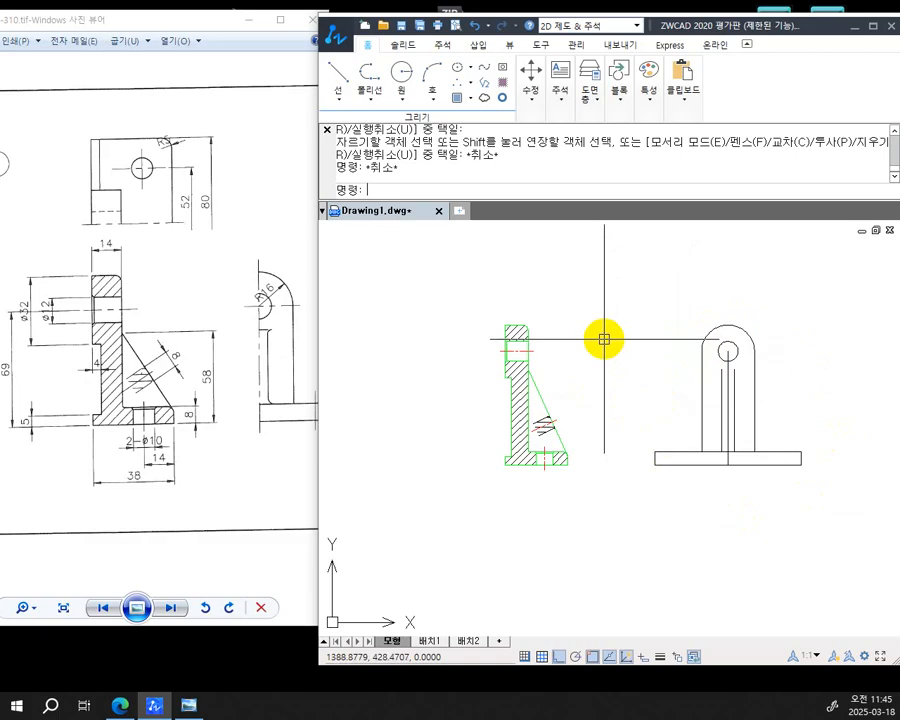
Match the properties of the section view's sloped rib edge onto the entire side view
type("MA")
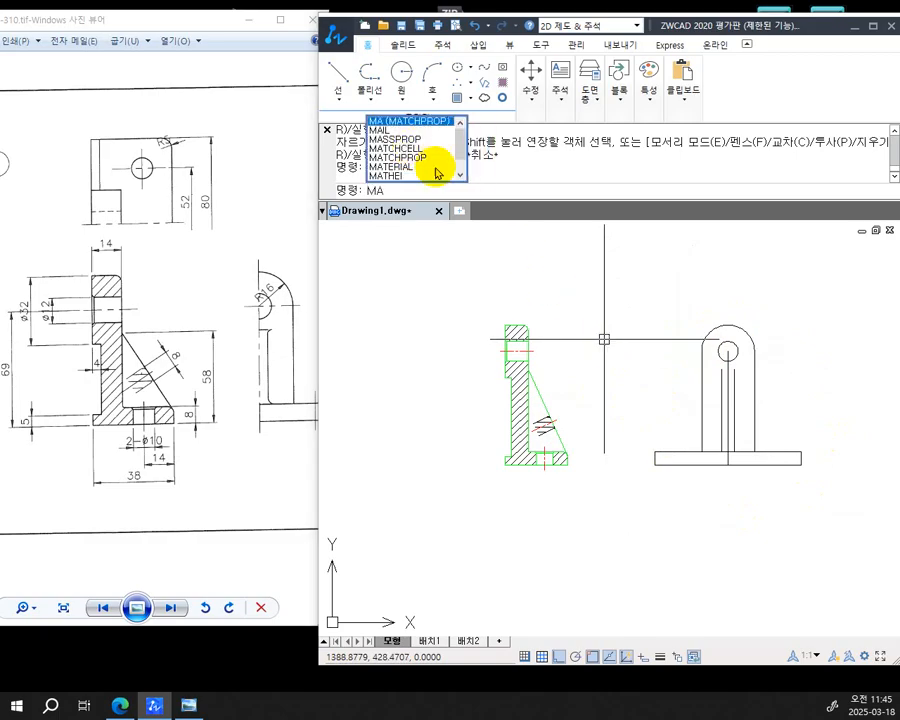
key("Return")
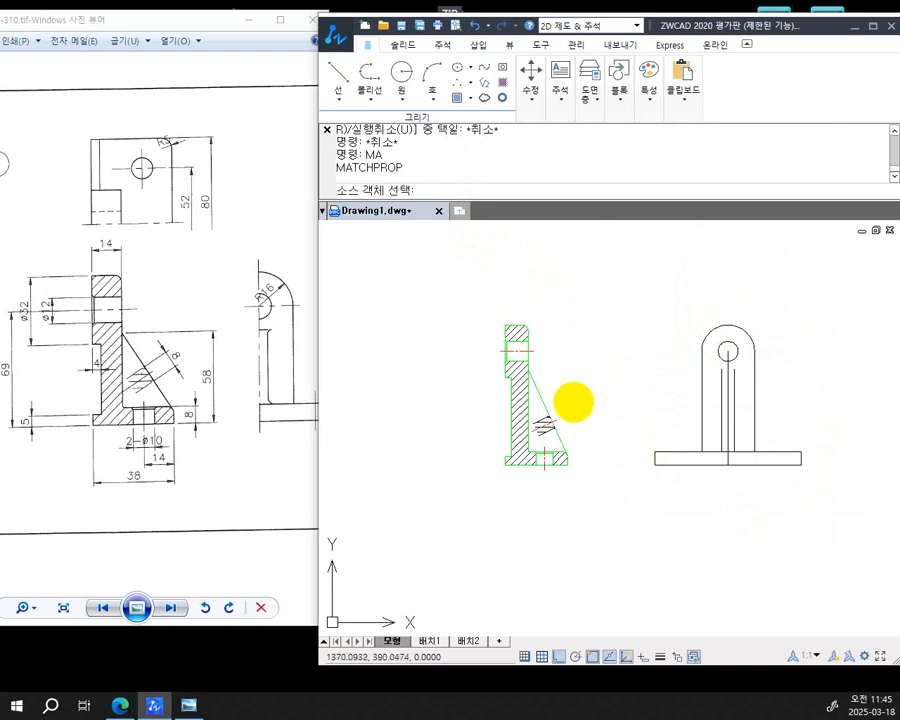
left_click(545, 403)
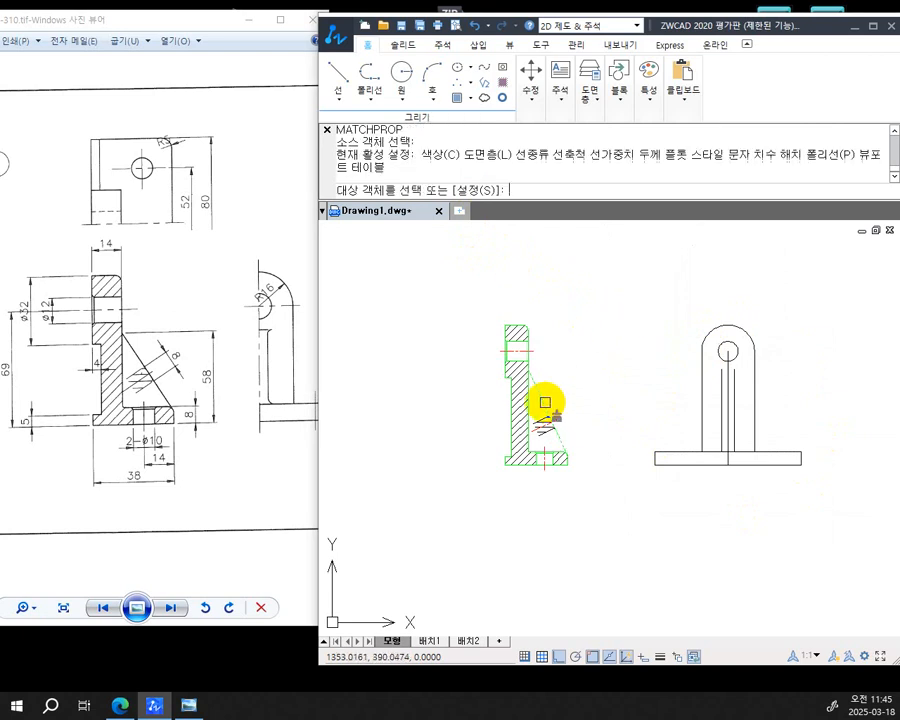
left_click(629, 289)
left_click(854, 545)
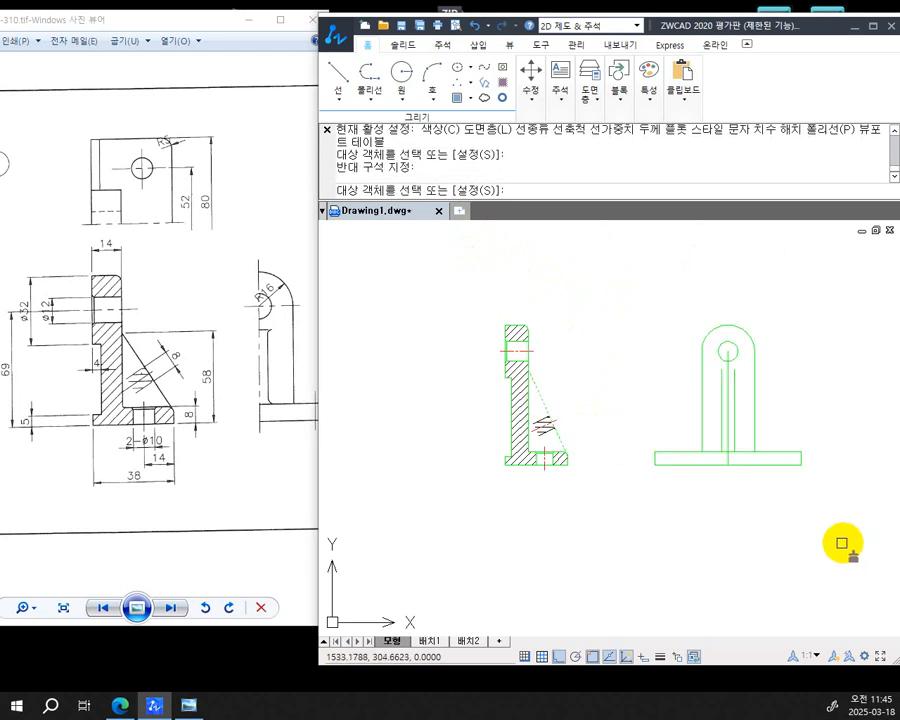
key("space")
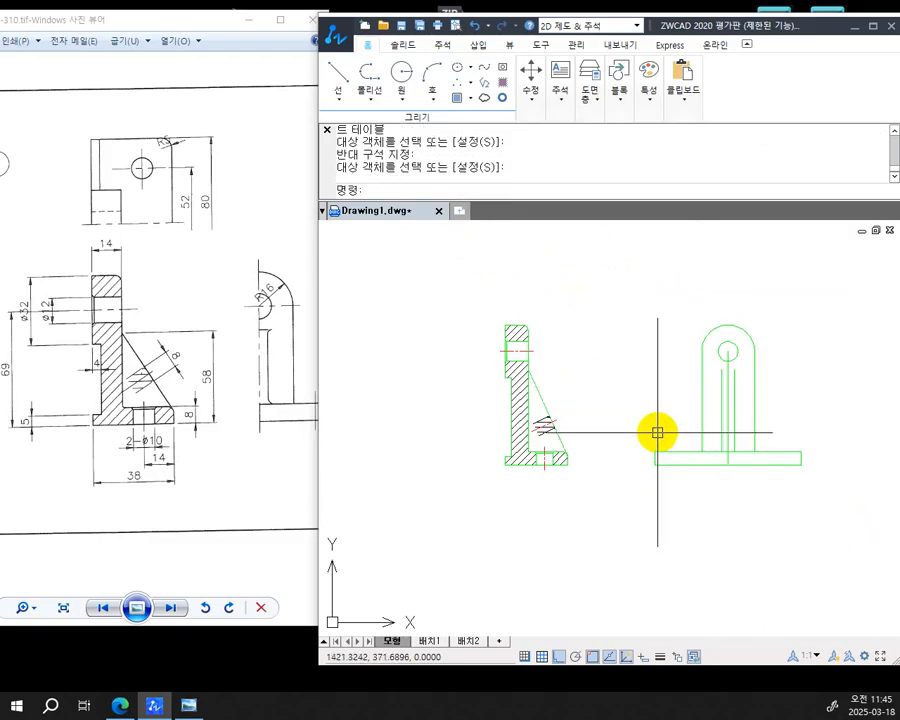
Match the properties of the section view's upper hole centreline onto the side view's vertical centre line
key("space")
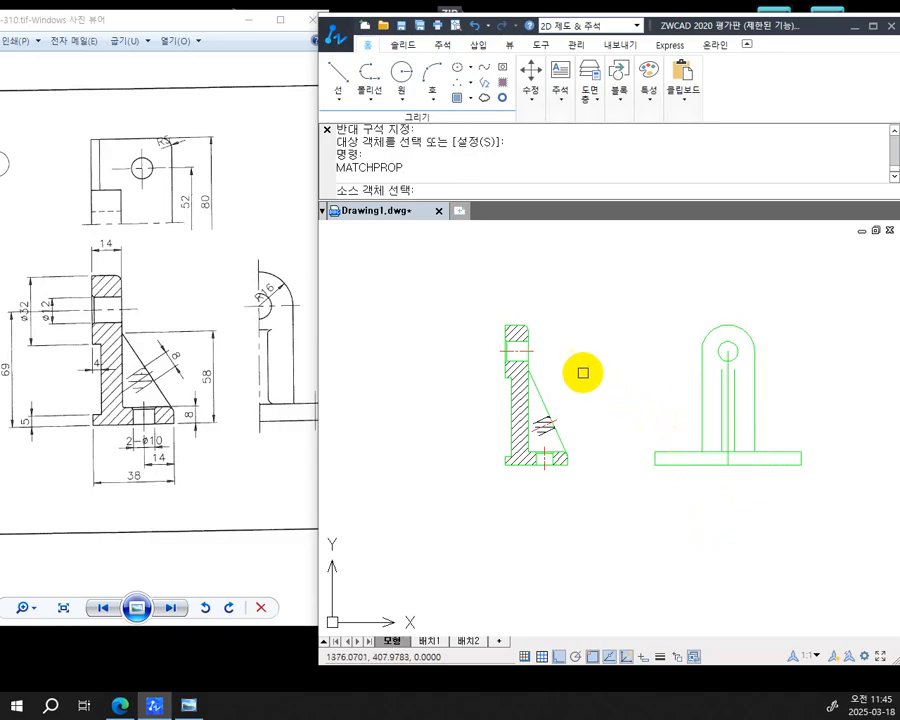
left_click(514, 352)
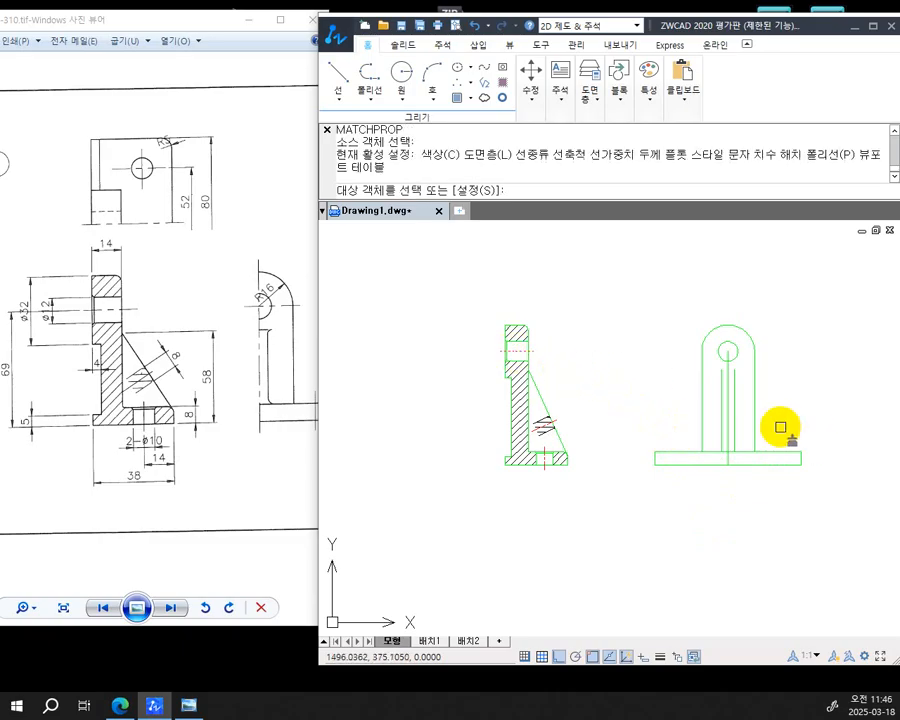
left_click(726, 372)
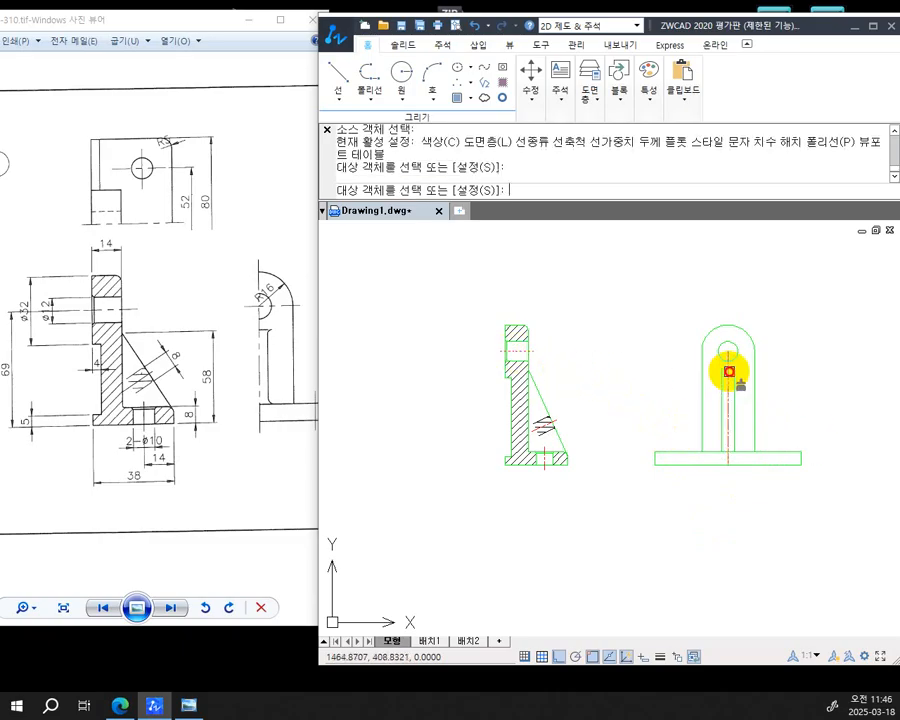
key("Return")
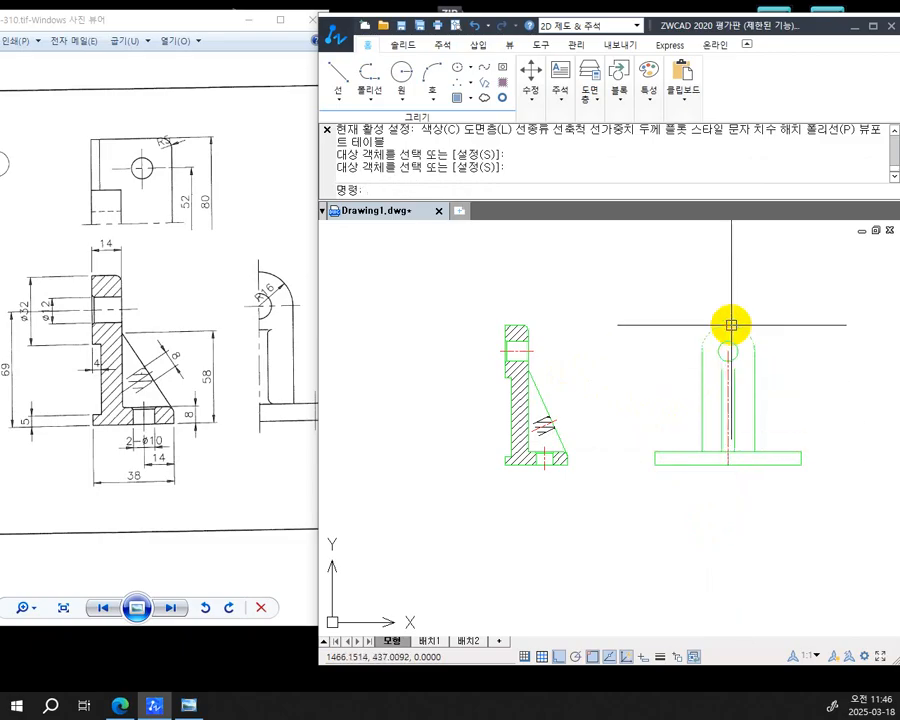
Extend the side view's vertical centreline up to the top arc of the upright
scroll(788, 390, "up", 3)
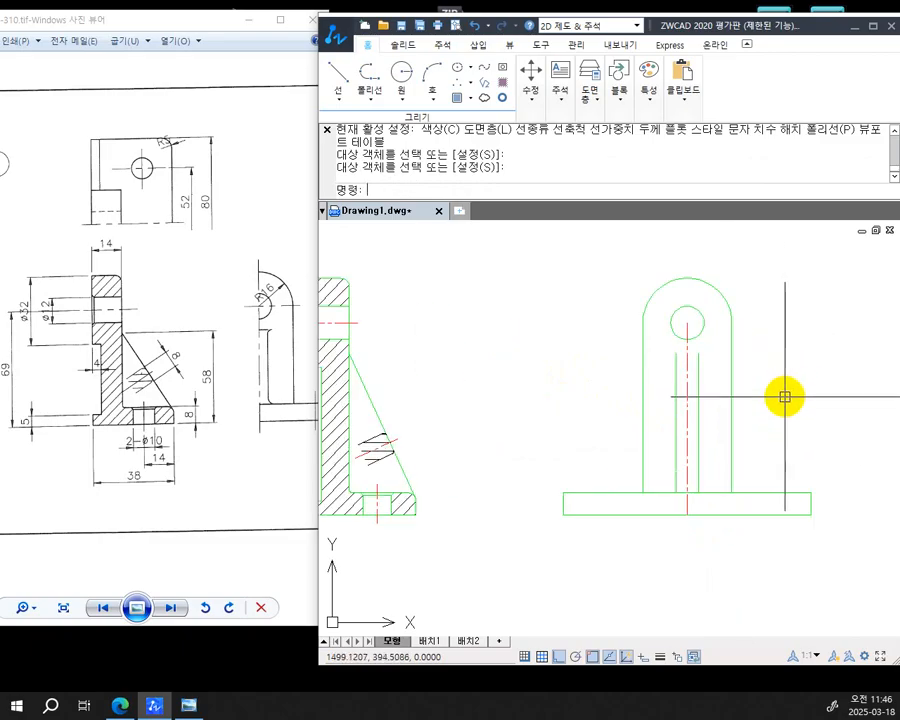
type("EX")
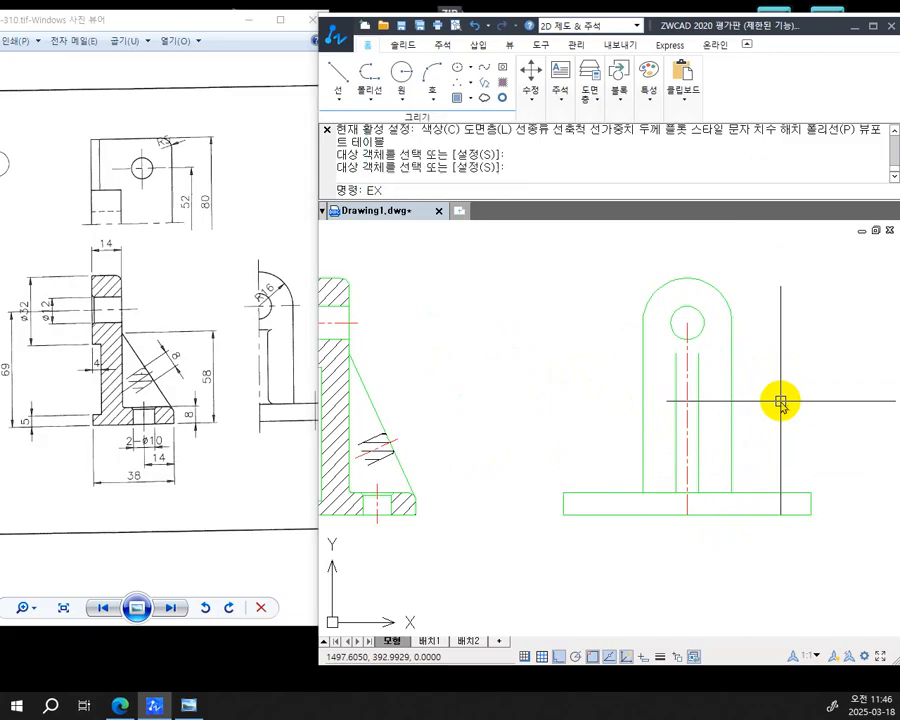
key("Return")
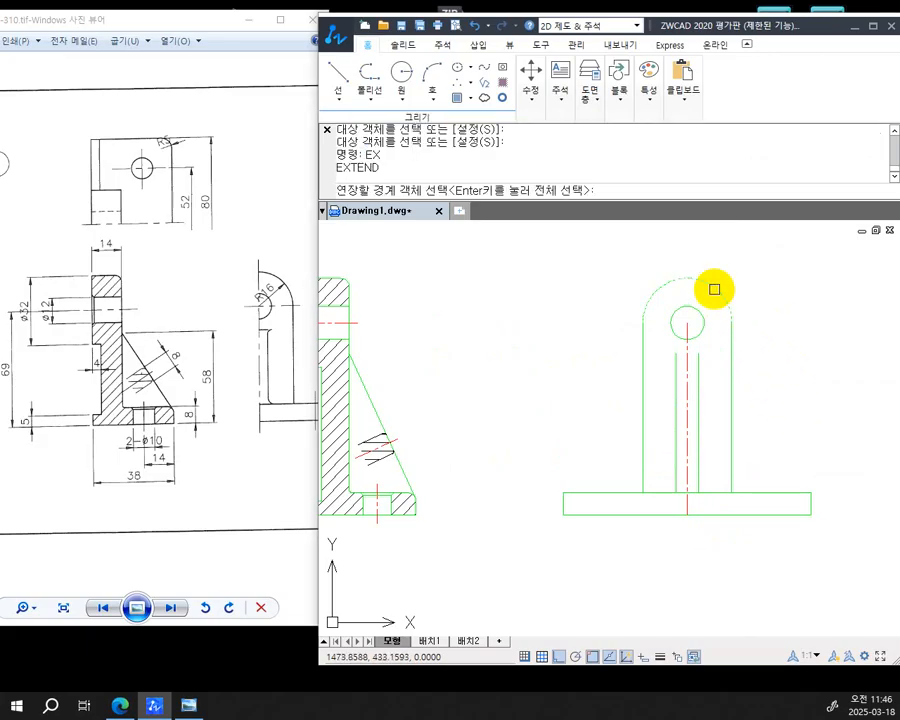
left_click(714, 289)
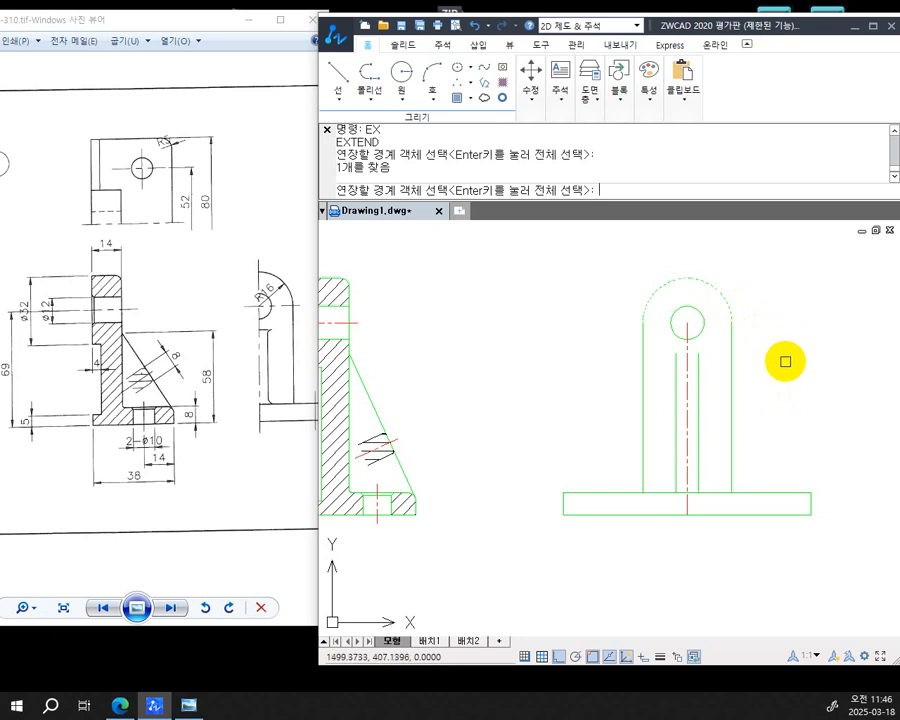
key("Return")
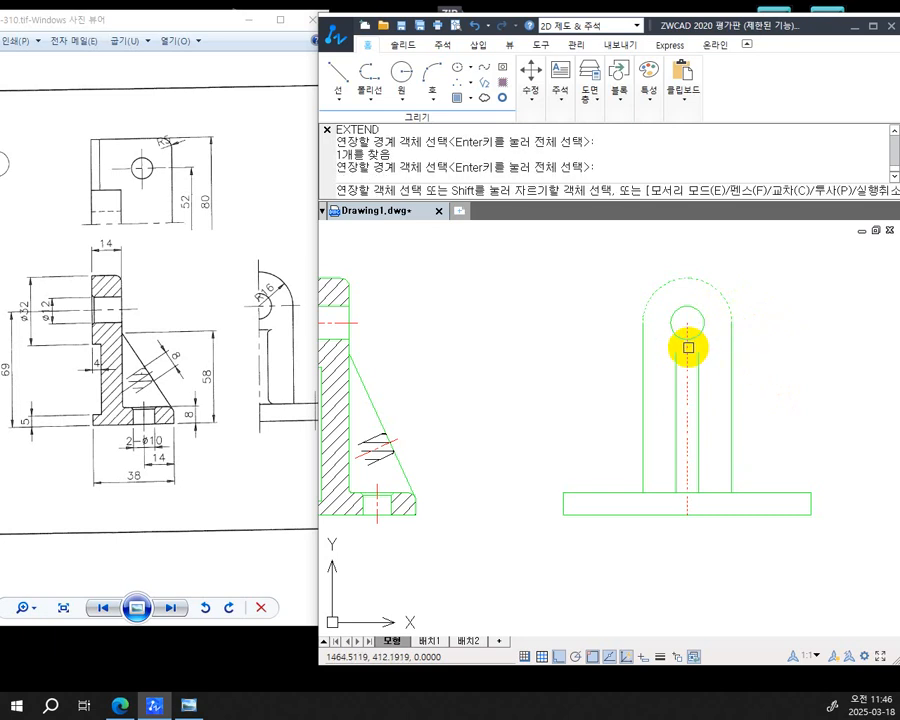
left_click(688, 347)
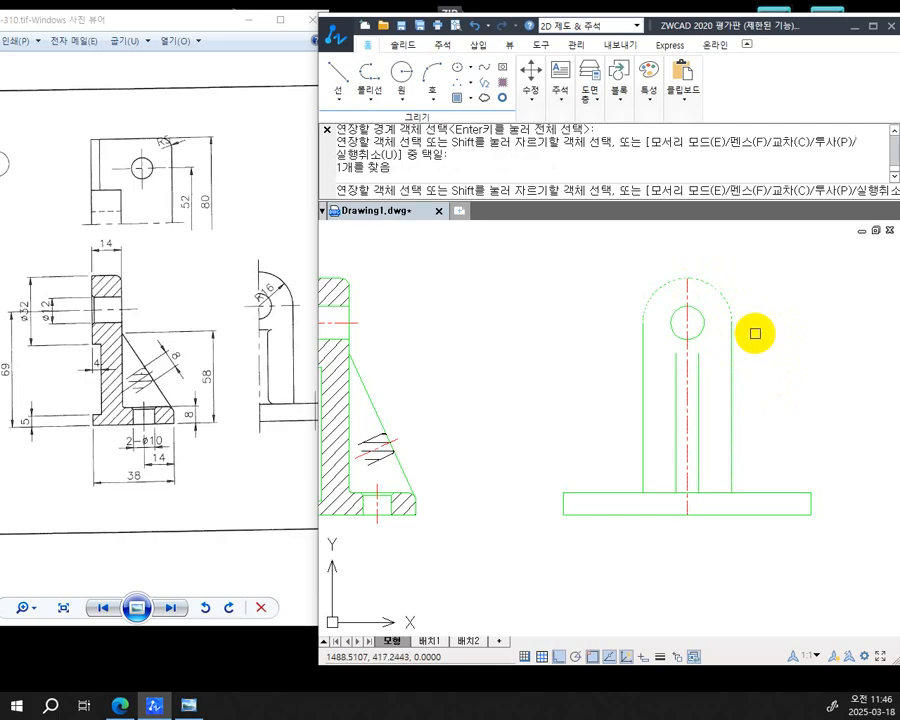
key("Escape")
Draw a horizontal line joining the upper ends of the central rib's two edges
scroll(764, 390, "down", 2)
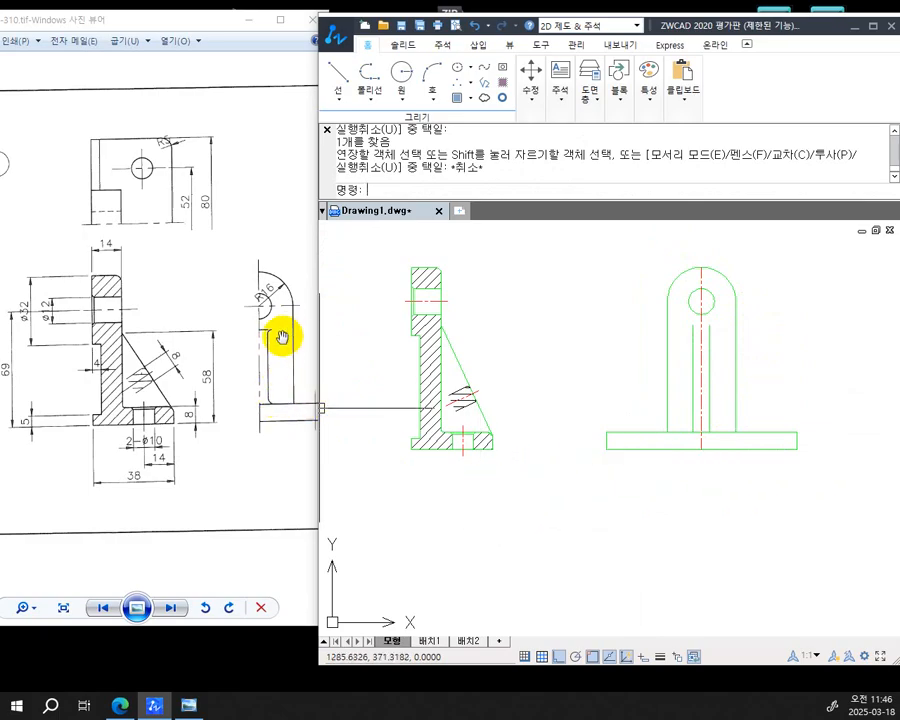
scroll(713, 339, "up", 2)
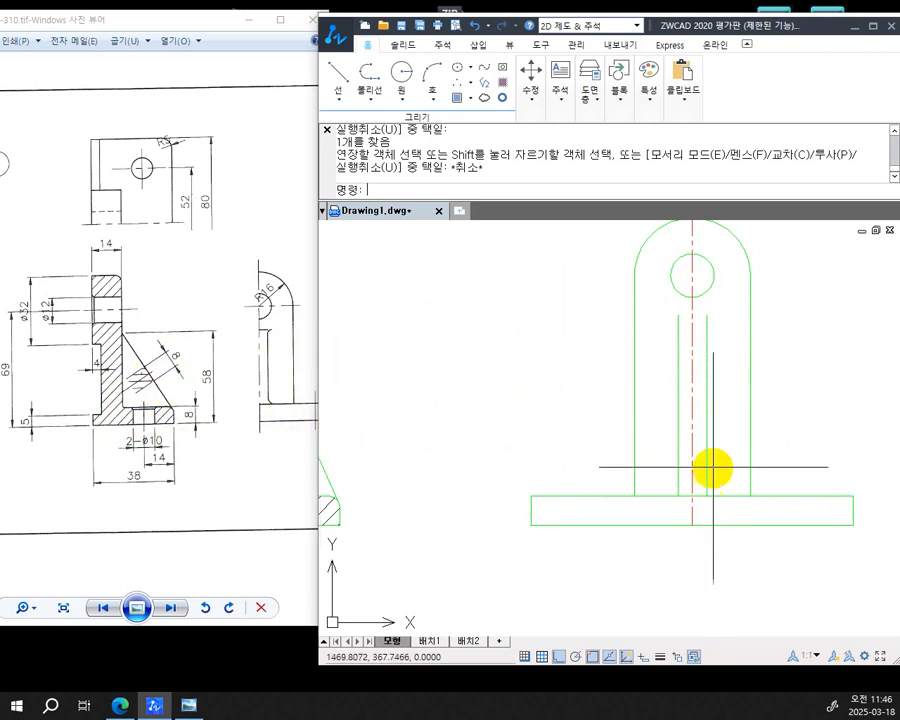
scroll(707, 331, "up", 3)
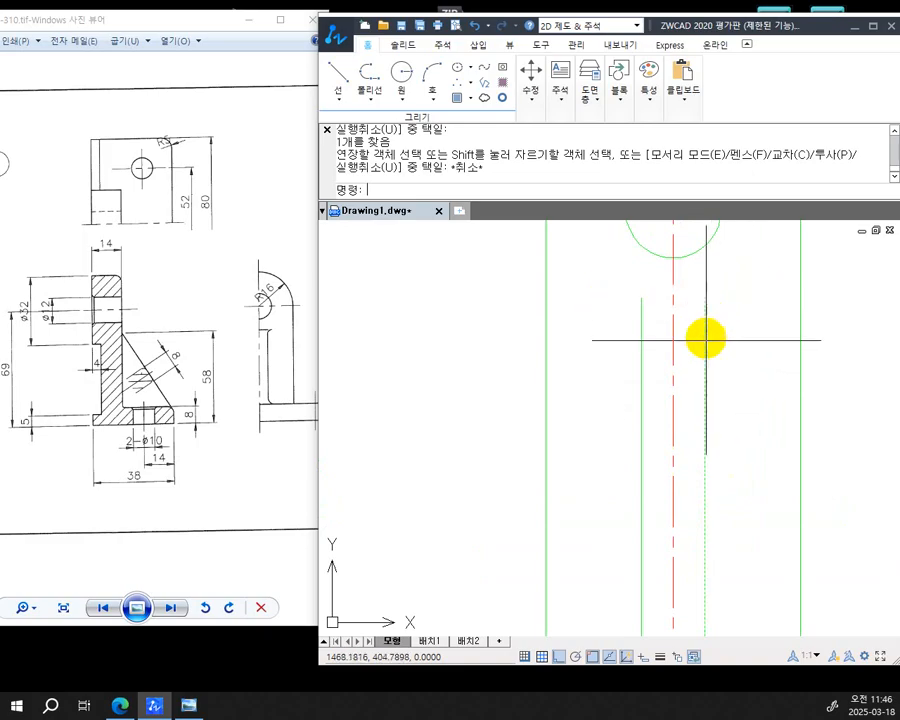
mouse_move(723, 438)
middle_mouse_down()
mouse_move(687, 398)
mouse_move(653, 328)
middle_mouse_up()
mouse_move(675, 412)
middle_mouse_down()
mouse_move(683, 466)
mouse_move(722, 520)
middle_mouse_up()
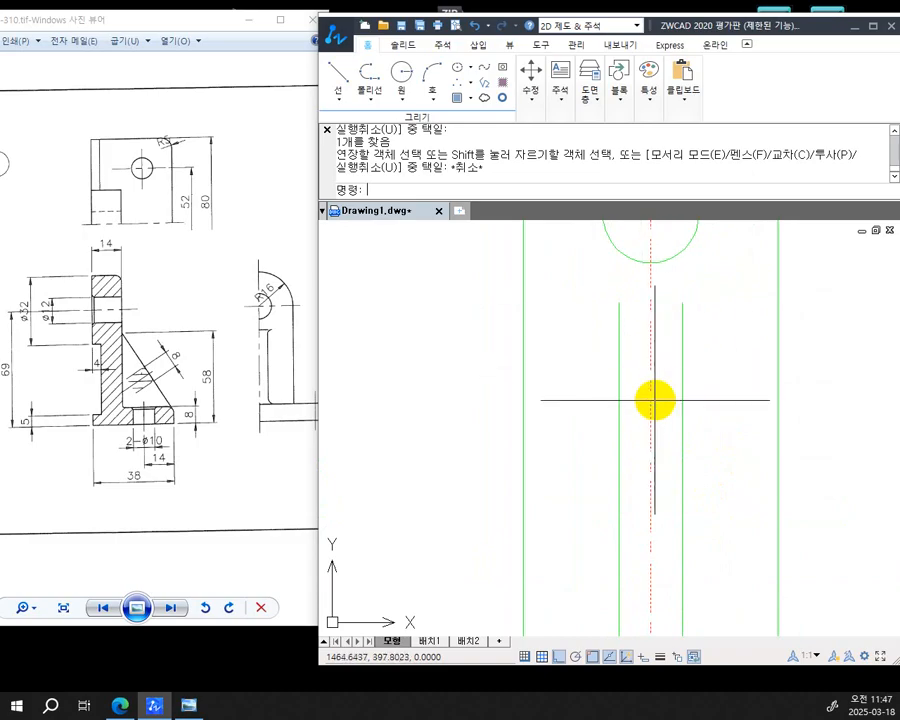
type("l")
key("Return")
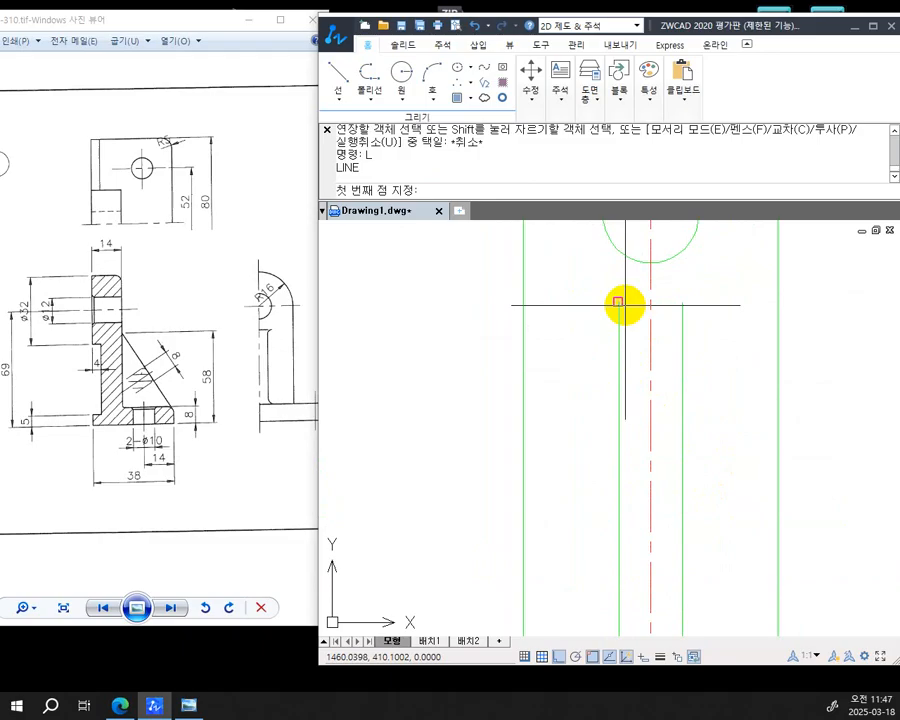
left_click(618, 302)
left_click(682, 302)
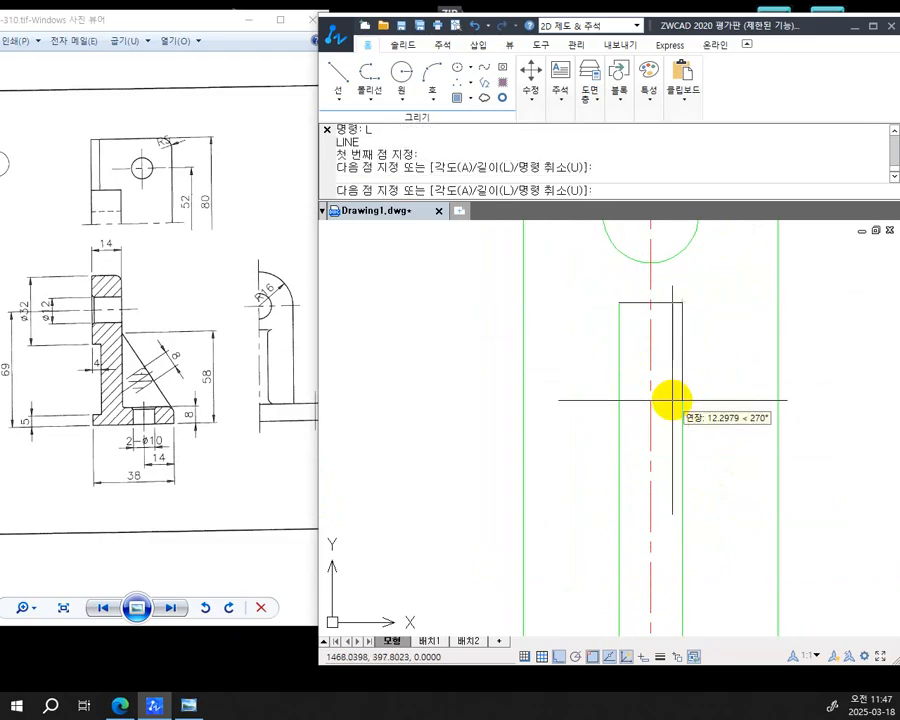
key("Escape")
Make the green 외형선 layer the current layer
scroll(725, 404, "down", 3)
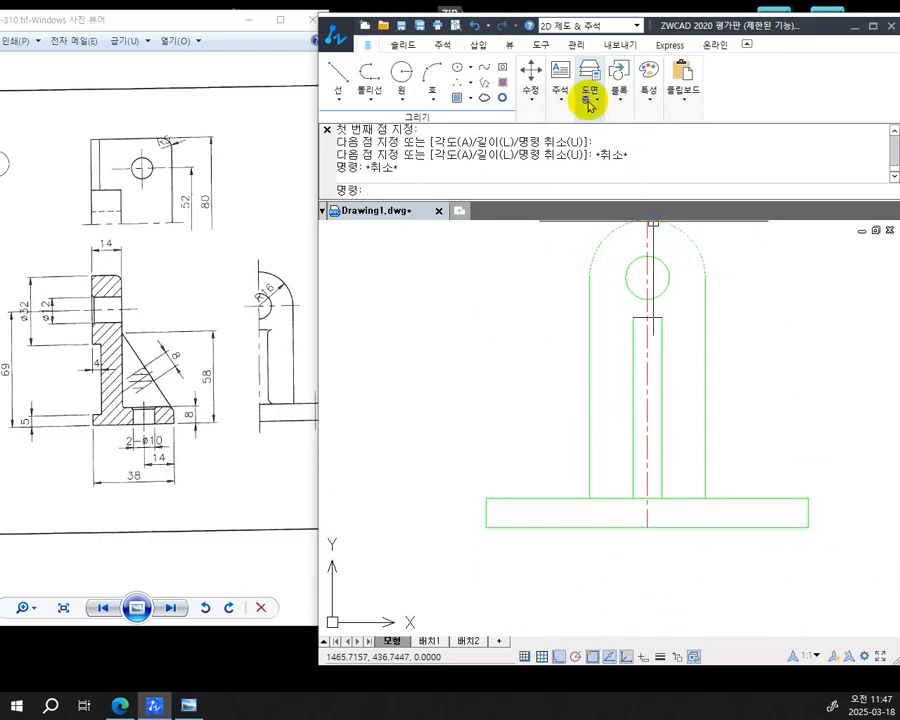
left_click(590, 100)
left_click(705, 168)
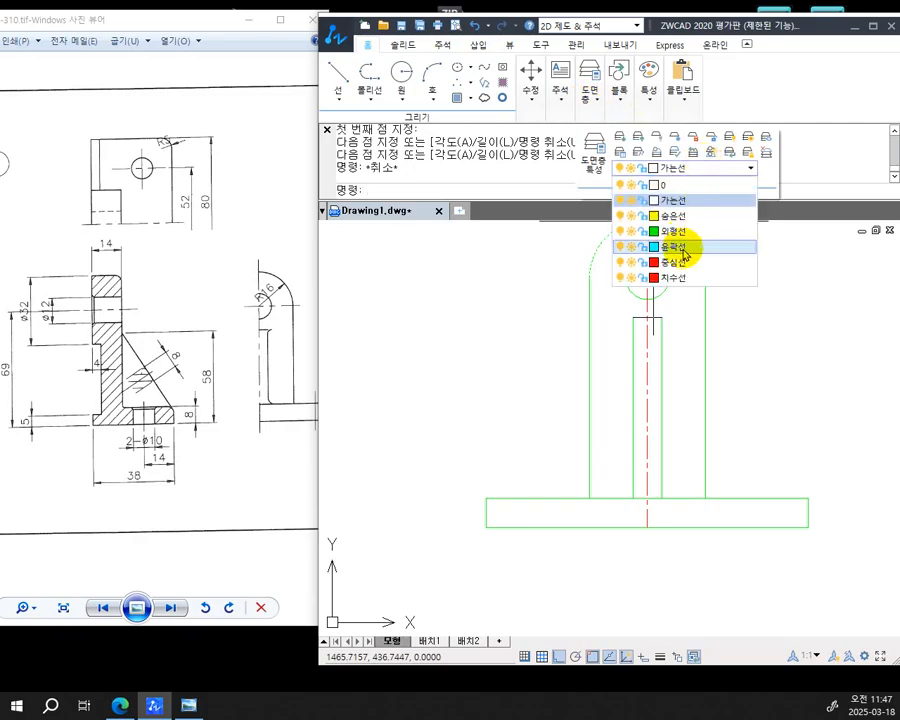
left_click(689, 236)
key("Escape")
key("Escape")
key("Escape")
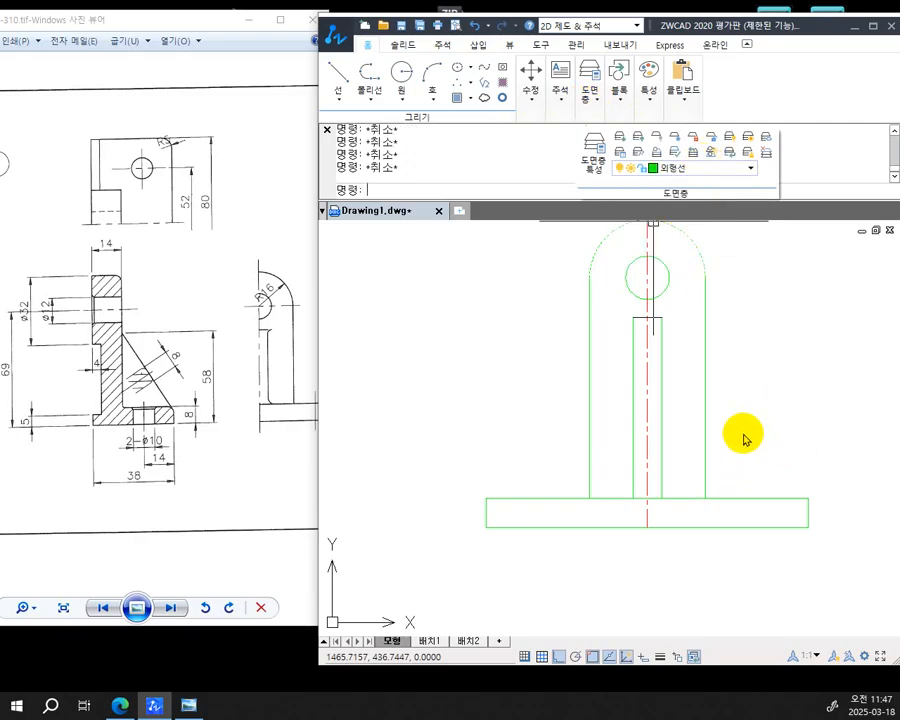
Fillet both lower corners where the central rib meets the base plate, with radius 1 in no-trim mode
type("f")
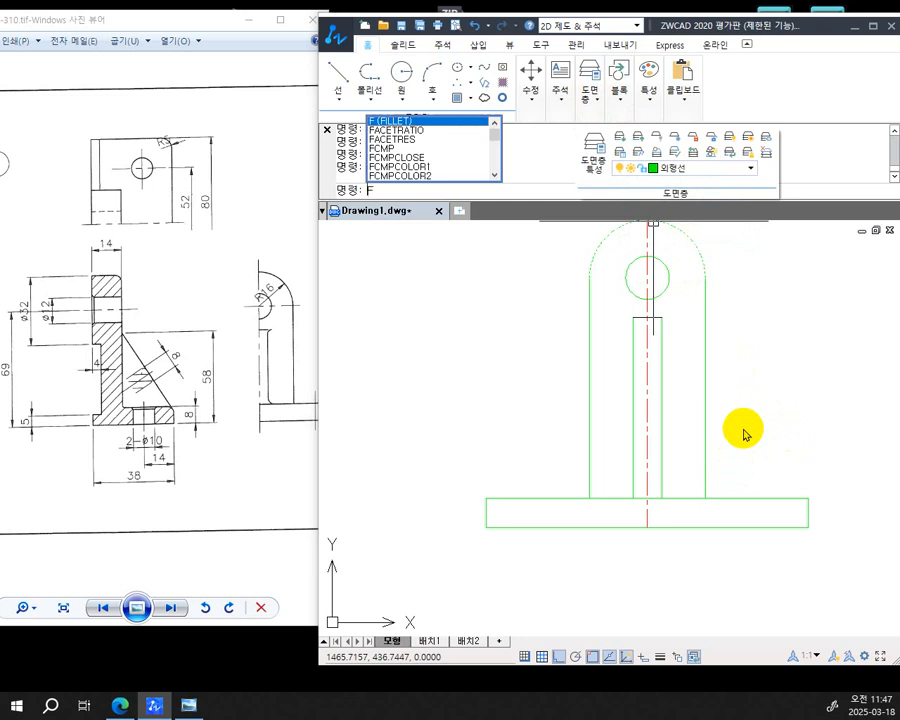
key("Return")
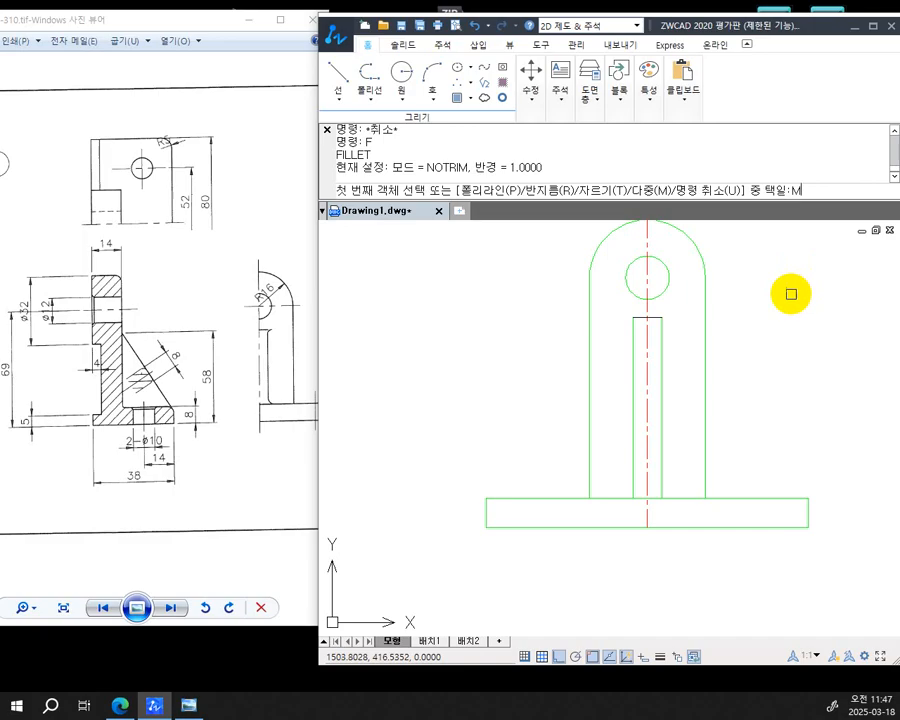
key("Return")
scroll(659, 517, "up", 5)
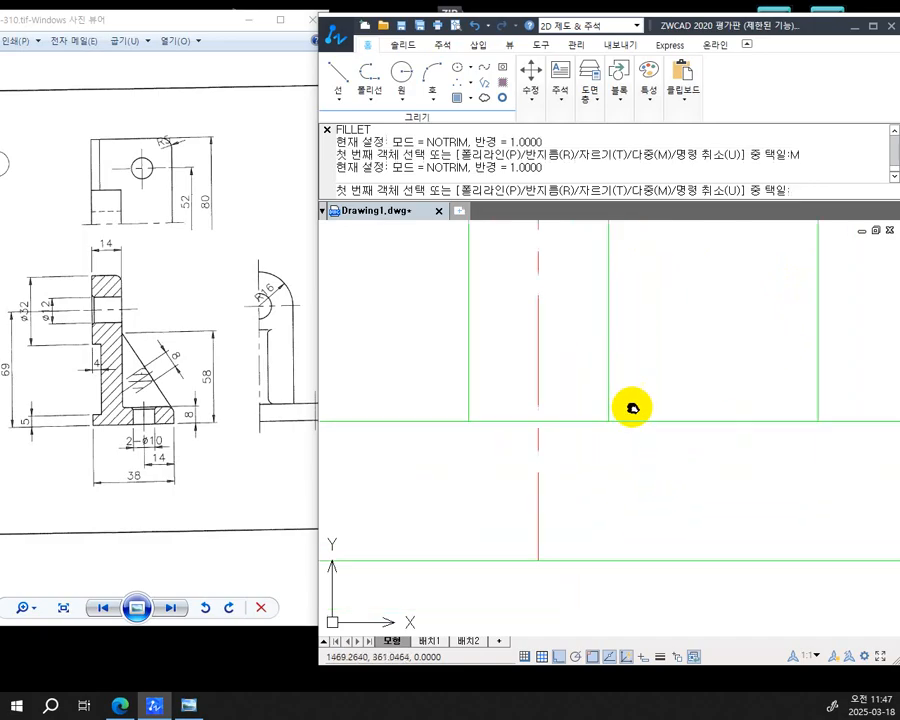
middle_click_drag(632, 408, 598, 337)
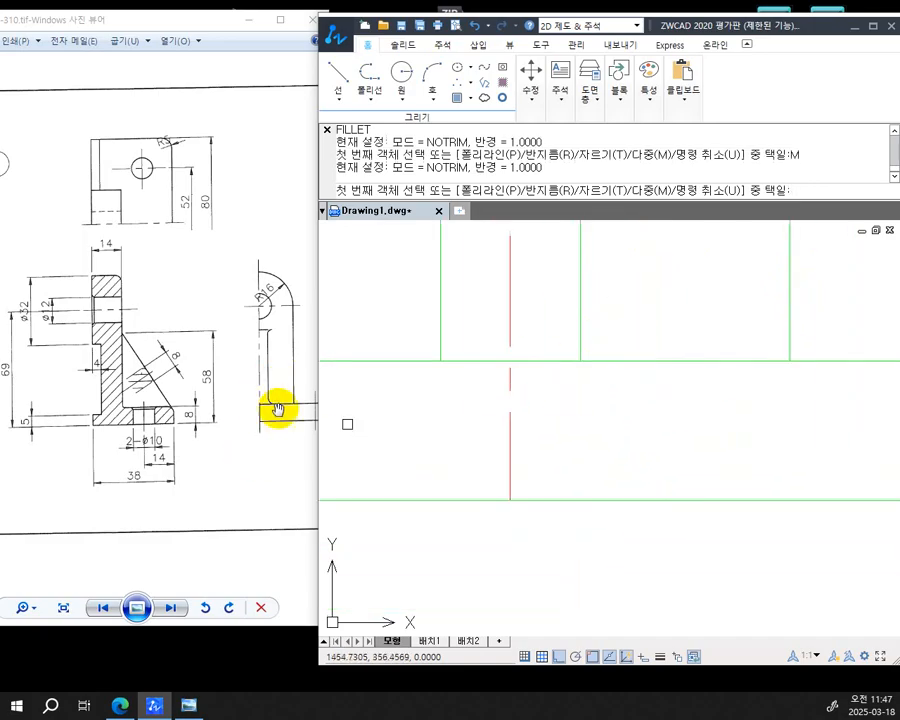
left_click(581, 322)
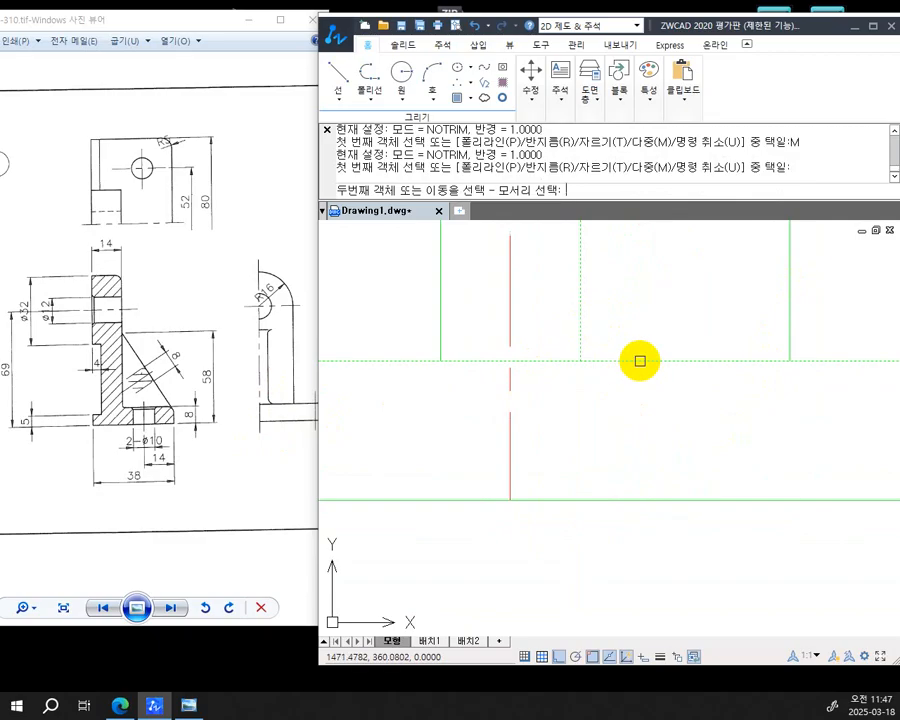
left_click(640, 361)
key("space")
mouse_move(431, 326)
middle_mouse_down()
mouse_move(578, 372)
mouse_move(587, 394)
middle_mouse_up()
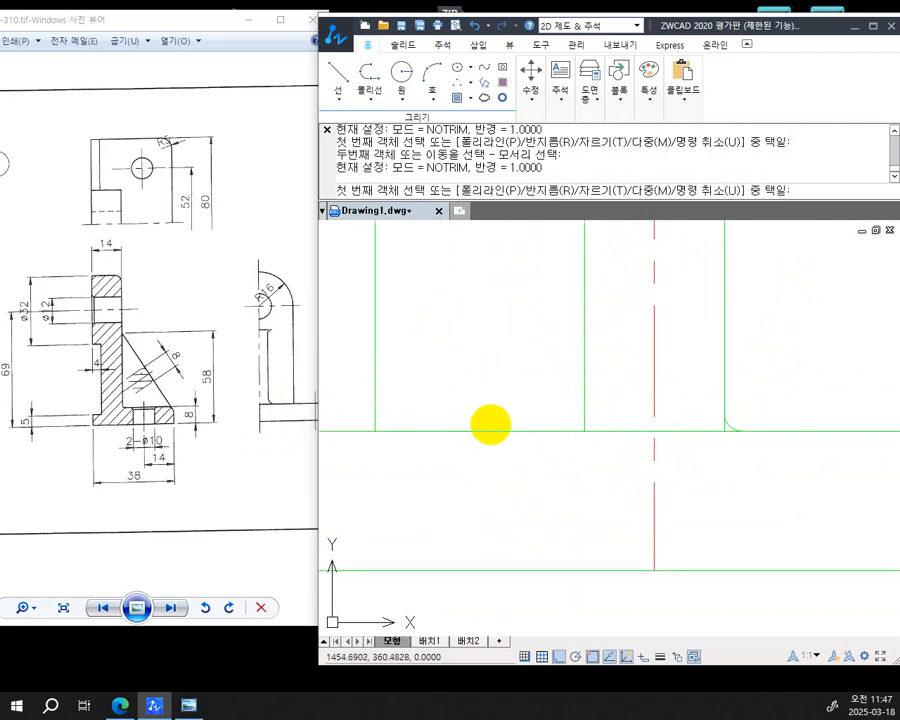
left_click(584, 349)
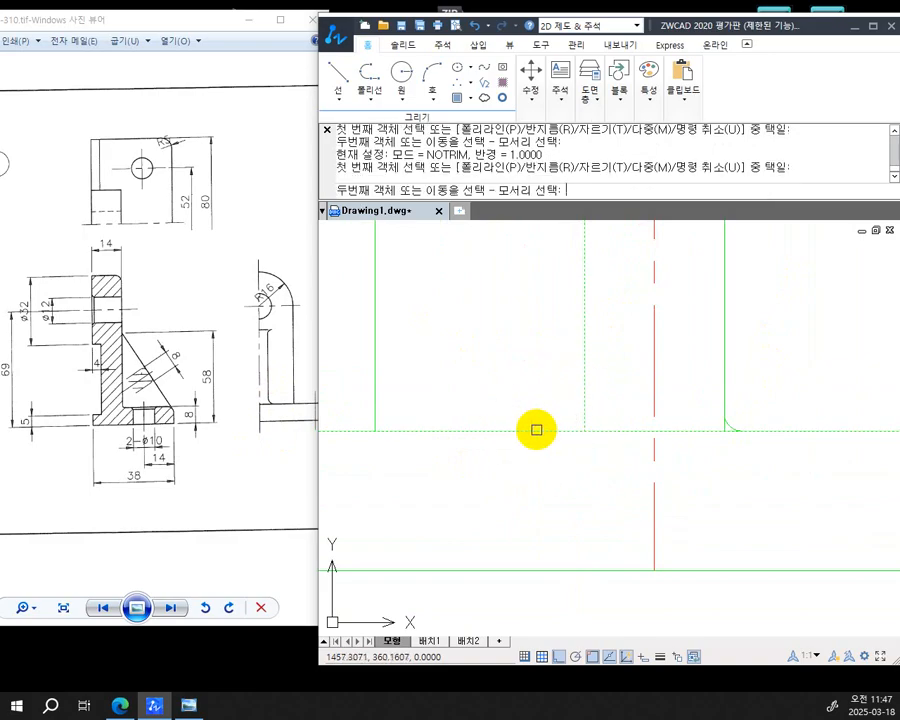
left_click(536, 430)
key("space")
middle_click_drag(619, 327, 566, 498)
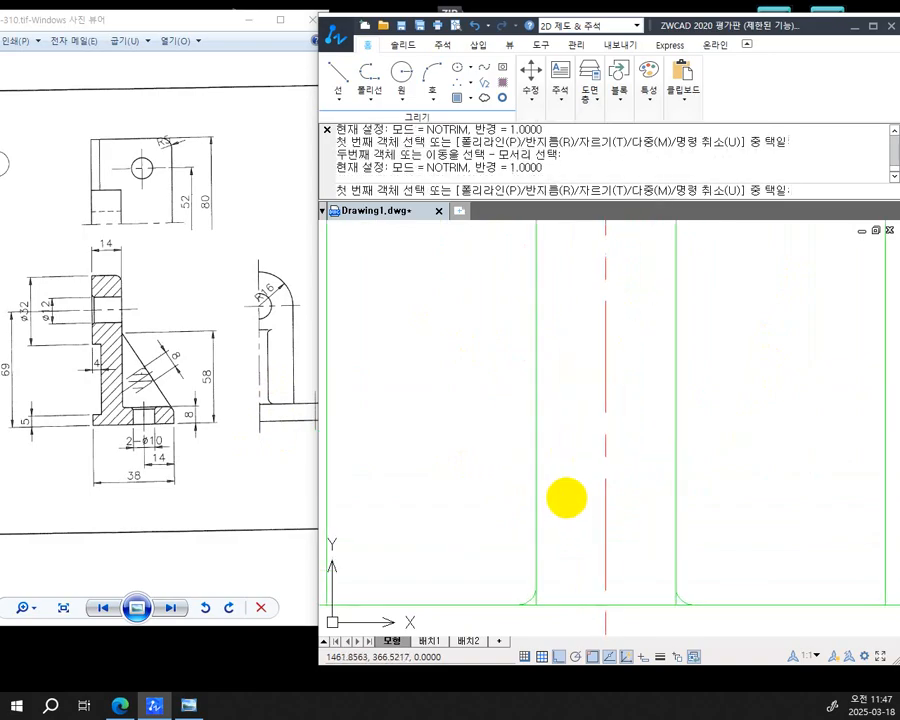
scroll(568, 473, "down", 3)
middle_click_drag(605, 356, 582, 564)
scroll(600, 356, "up", 4)
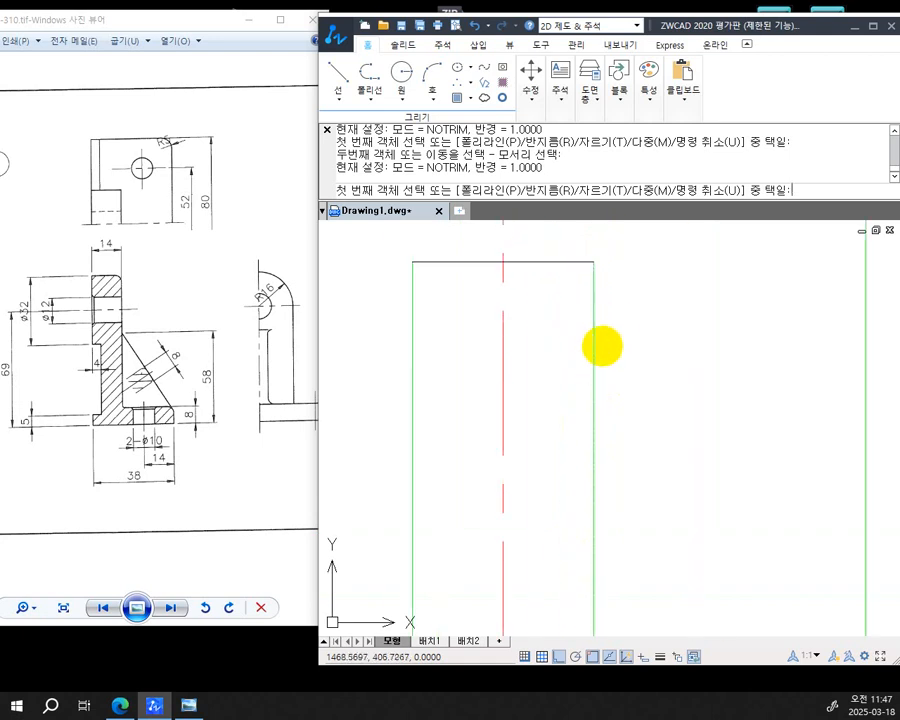
middle_click_drag(600, 346, 587, 527)
left_click(575, 484)
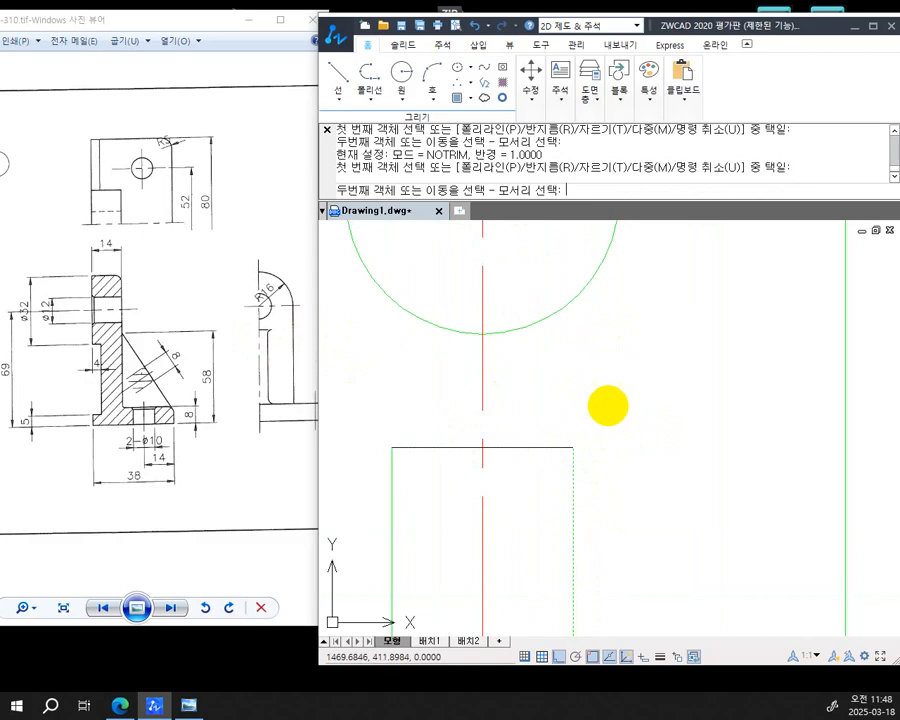
key("Escape")
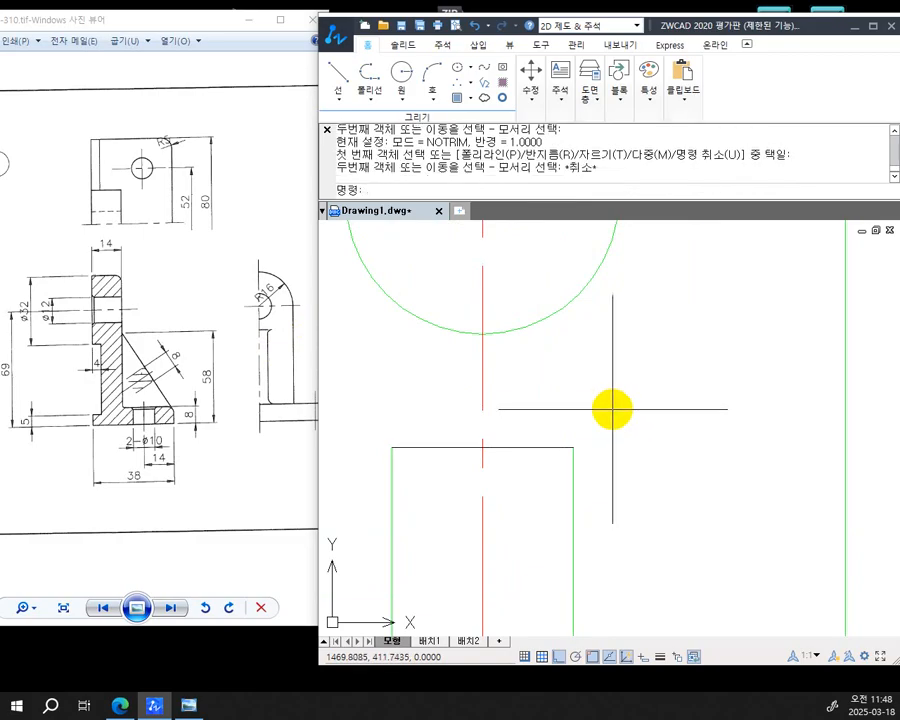
Lengthen the horizontal line across the rib's upper end by 1 at both ends
middle_click_drag(618, 411, 632, 372)
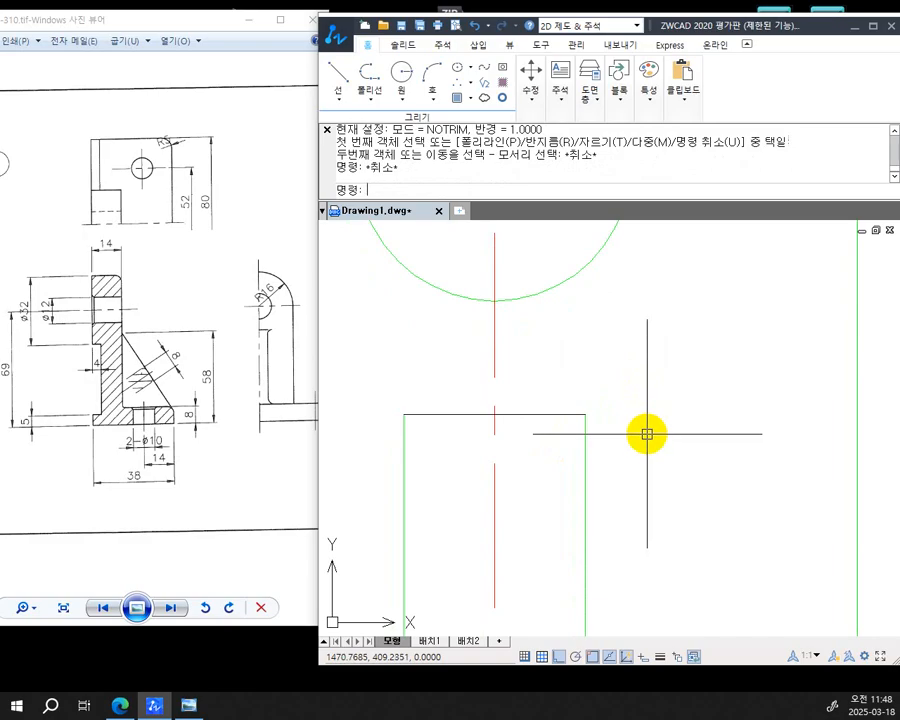
type("LE")
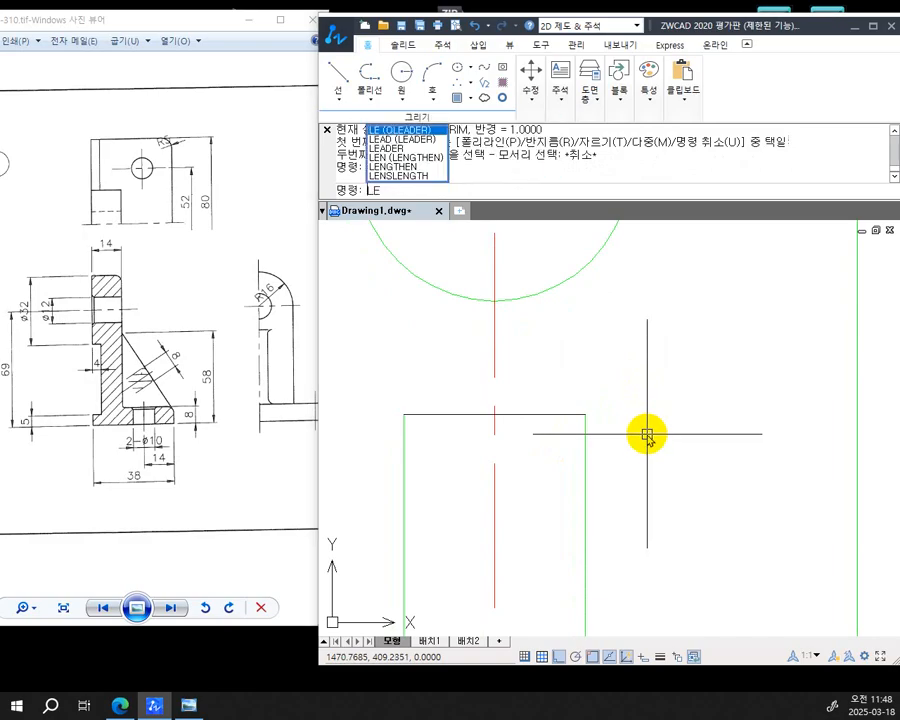
type("N")
key("Return")
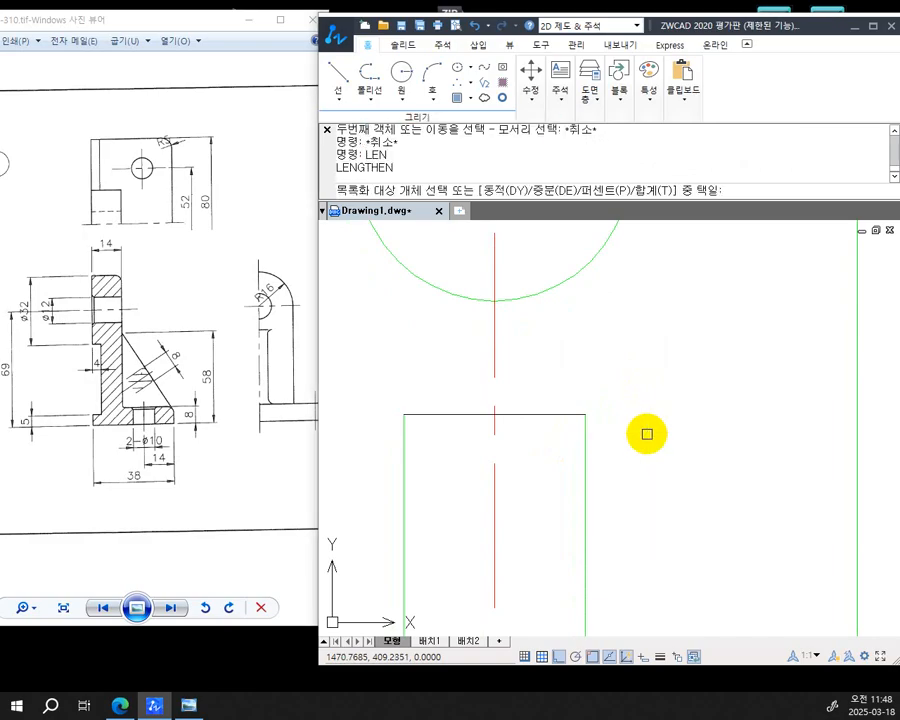
type("DE")
key("Return")
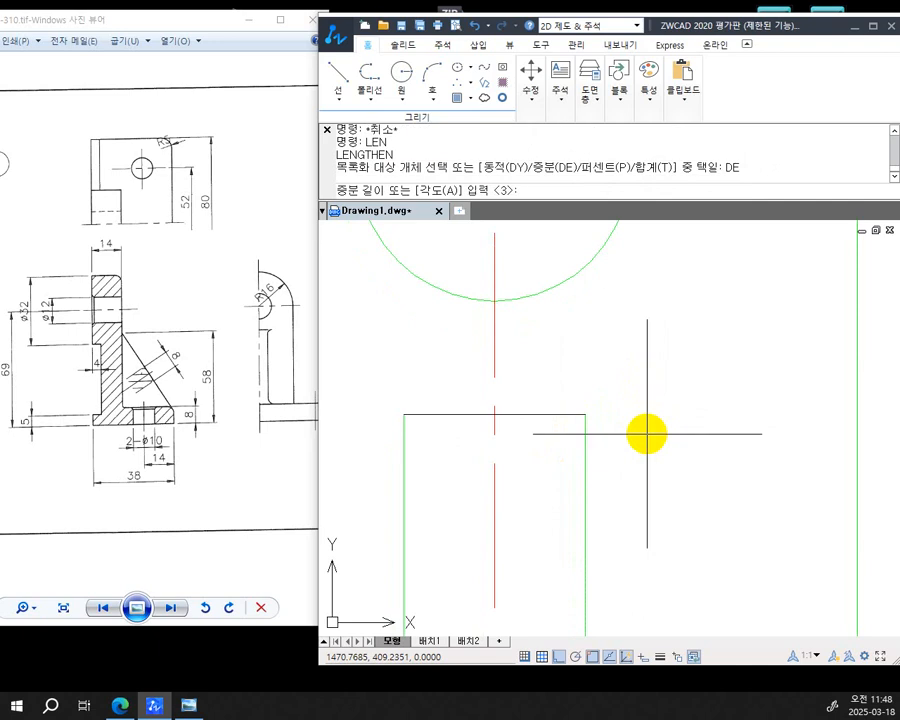
type("1")
key("Return")
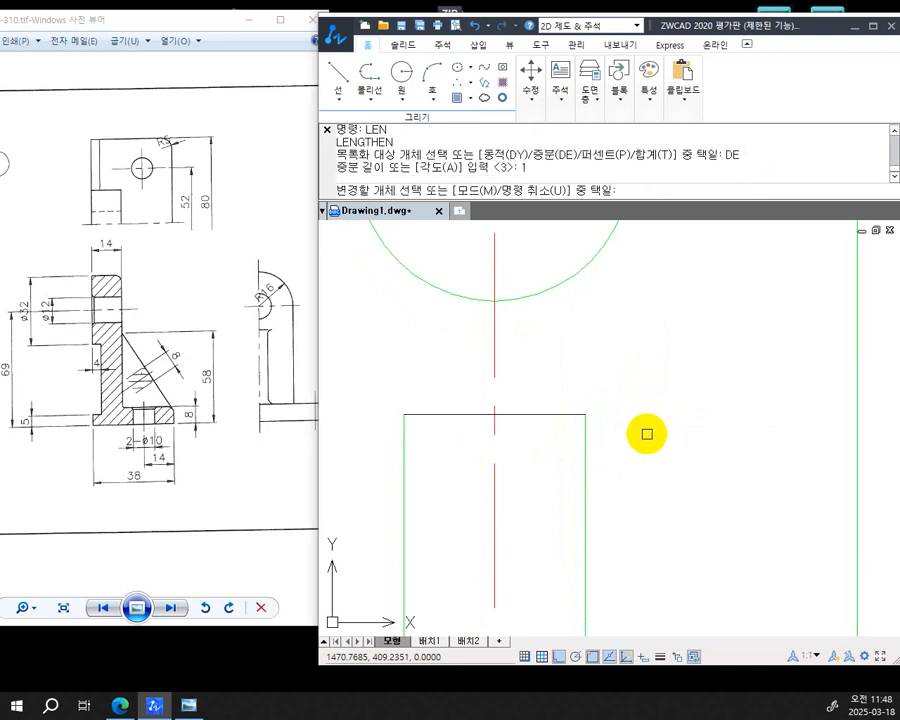
left_click(570, 413)
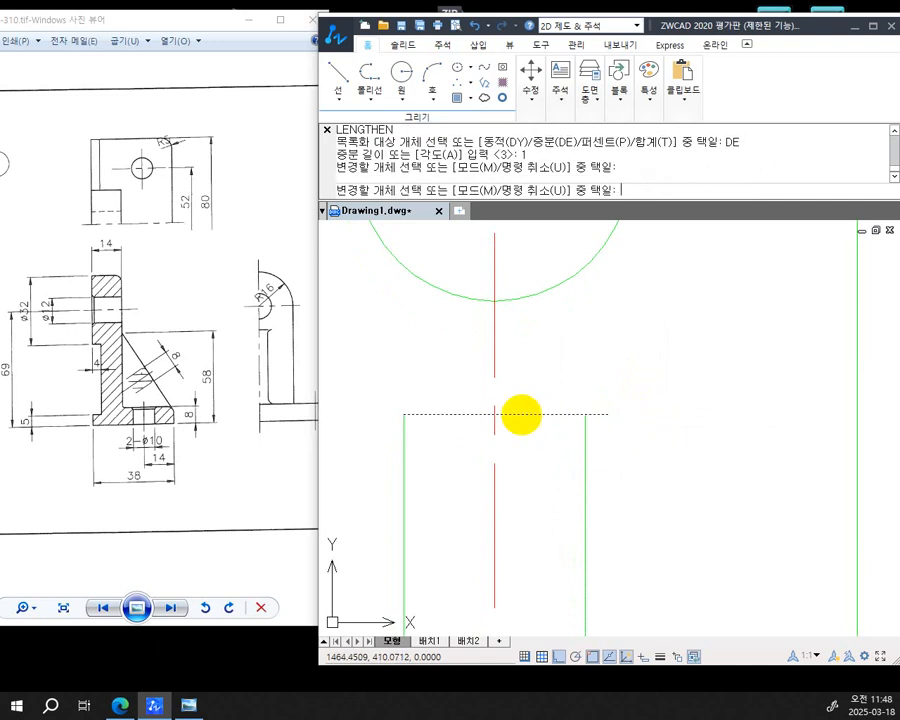
left_click(420, 414)
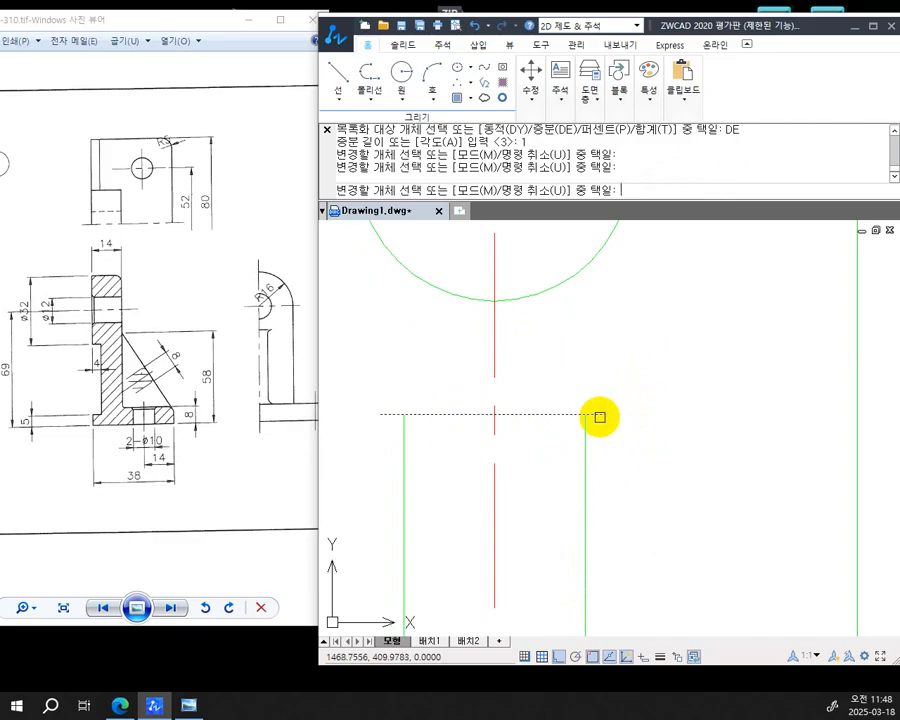
key("Escape")
key("Escape")
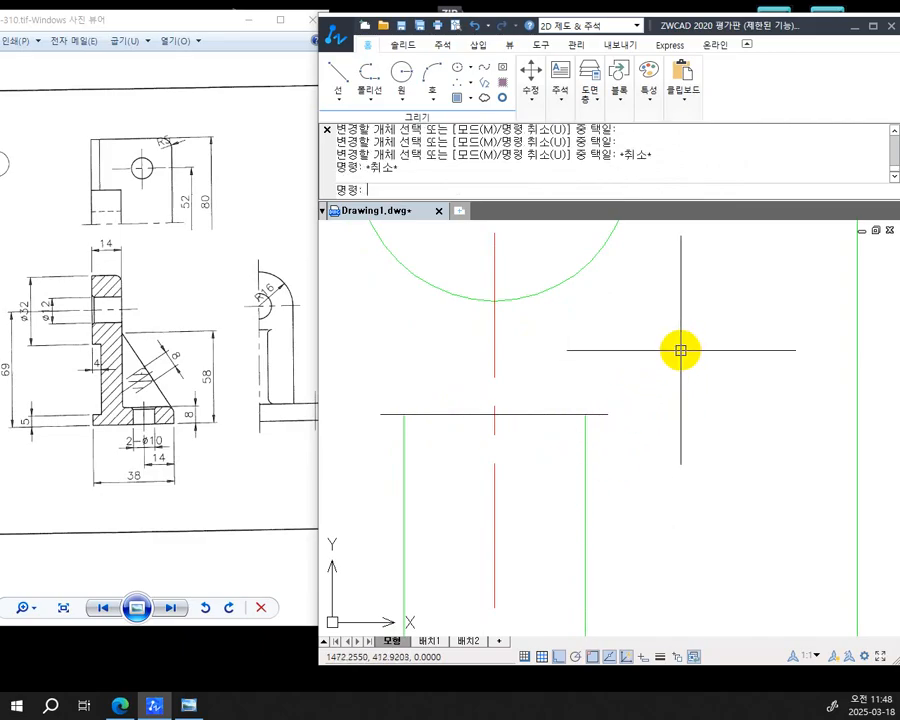
Fillet both rib edges to the overhanging ends of the top line, with radius 1 in no-trim mode
type("f")
key("Return")
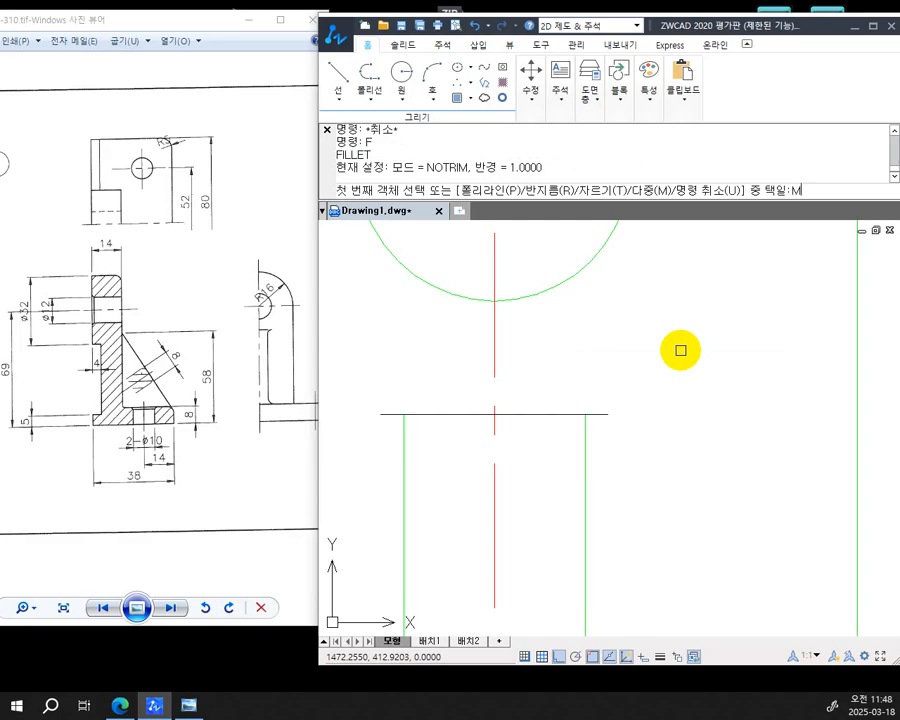
type("M")
key("Return")
left_click(586, 436)
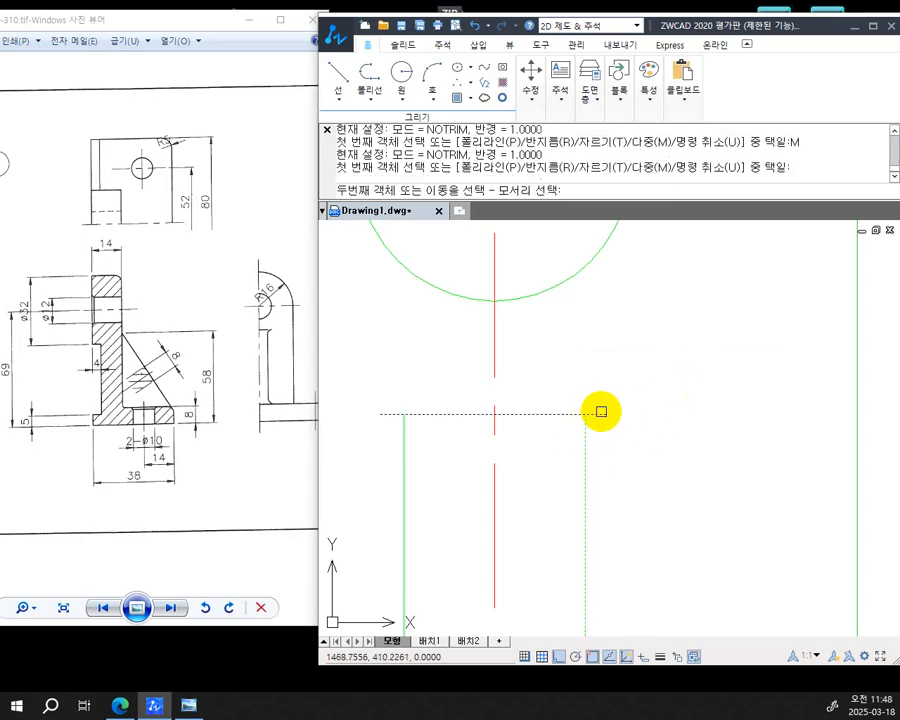
left_click(601, 411)
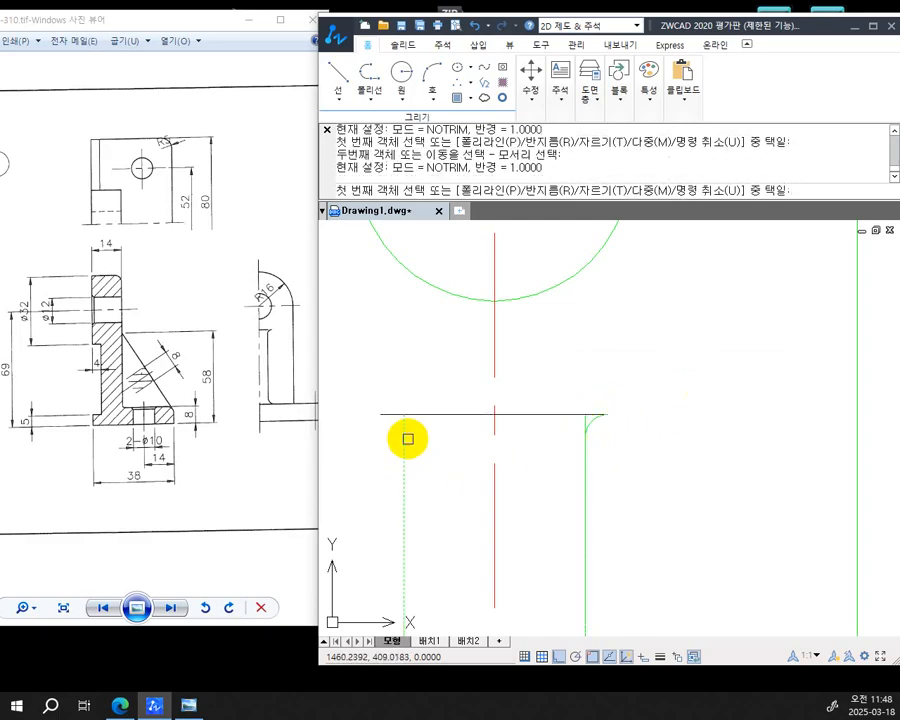
left_click(406, 438)
left_click(385, 414)
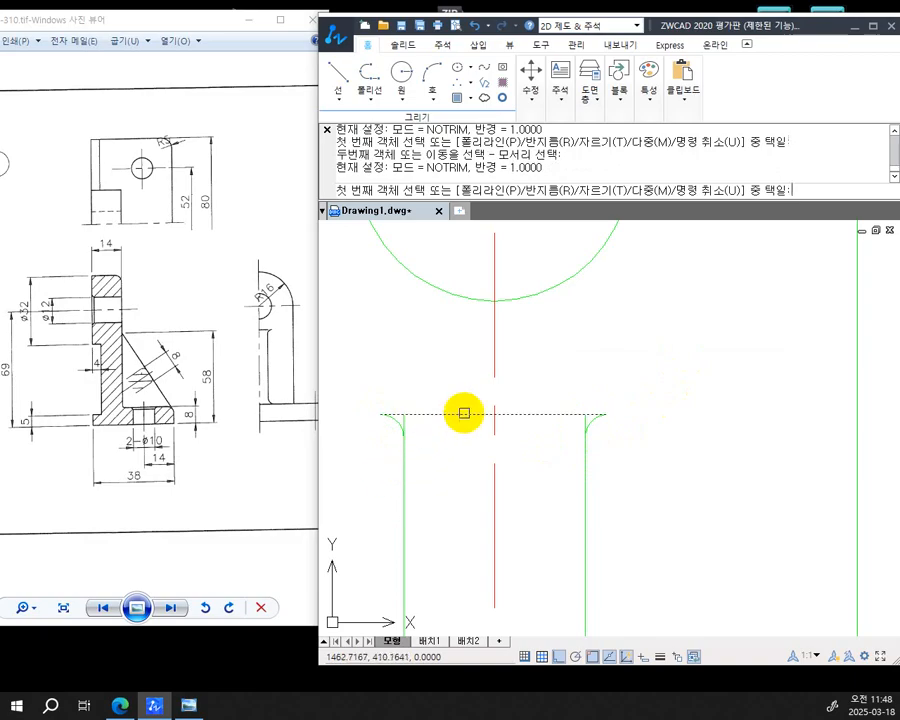
key("Return")
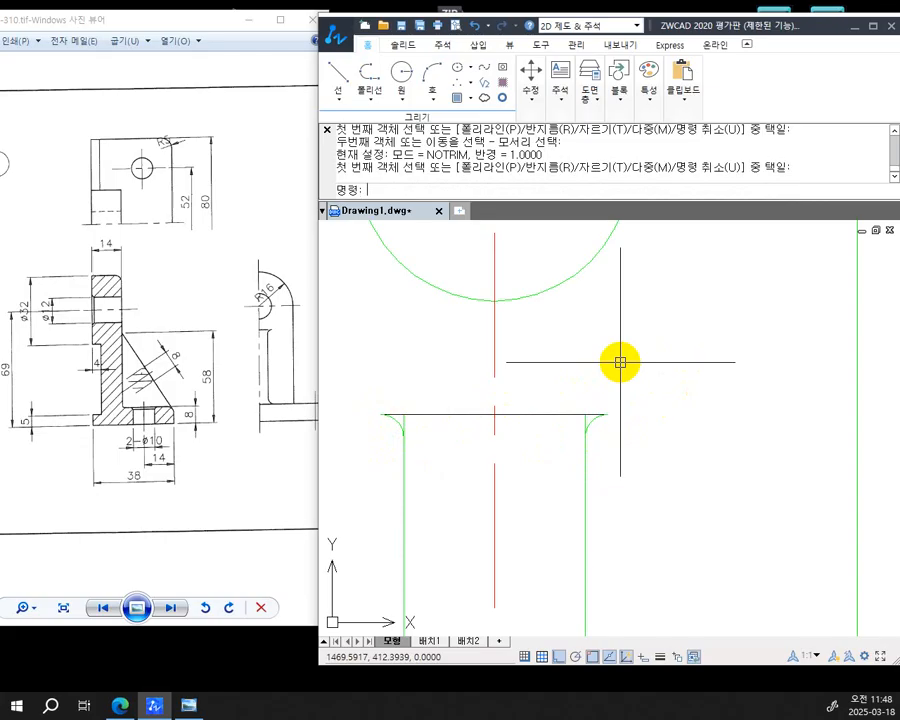
Trim the ends of both rib edges that extend above the upper fillets
type("TR")
key("Return")
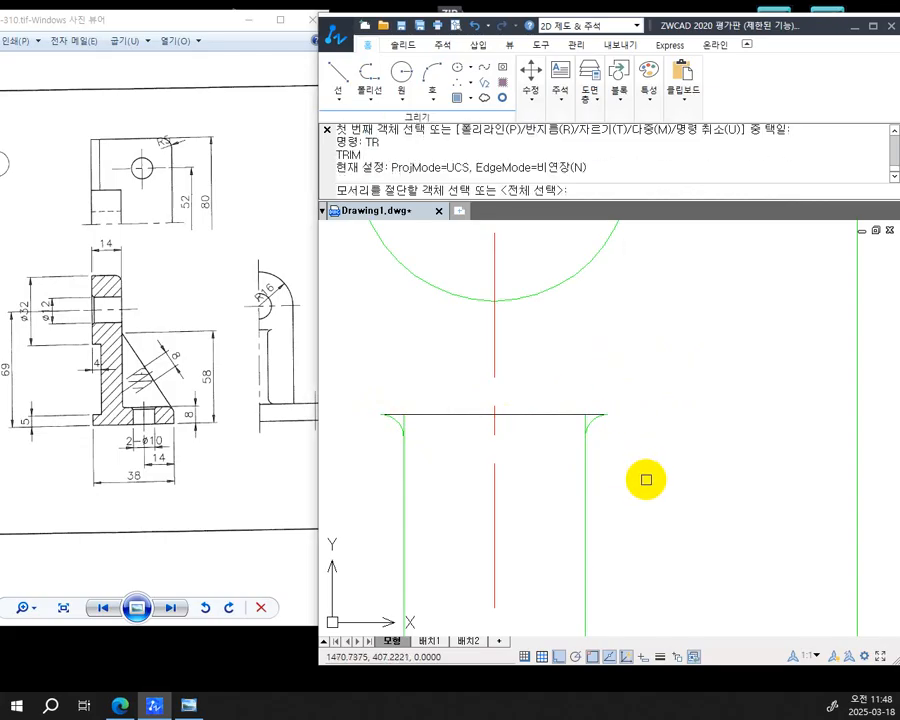
key("Return")
scroll(592, 450, "up", 3)
left_click(570, 357)
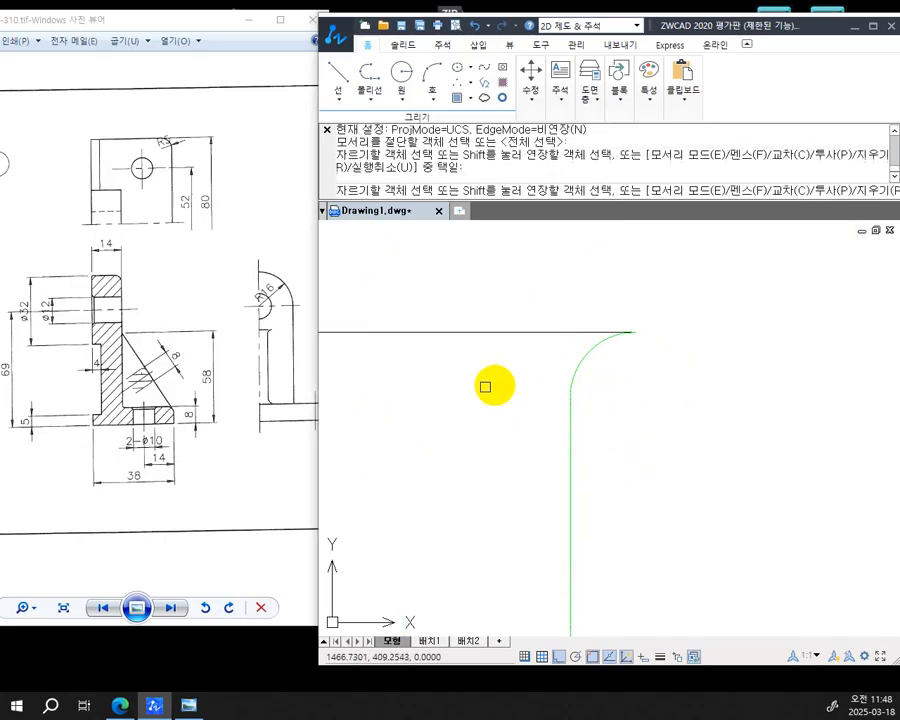
scroll(435, 428, "down", 3)
middle_click_drag(434, 428, 629, 422)
scroll(532, 421, "up", 4)
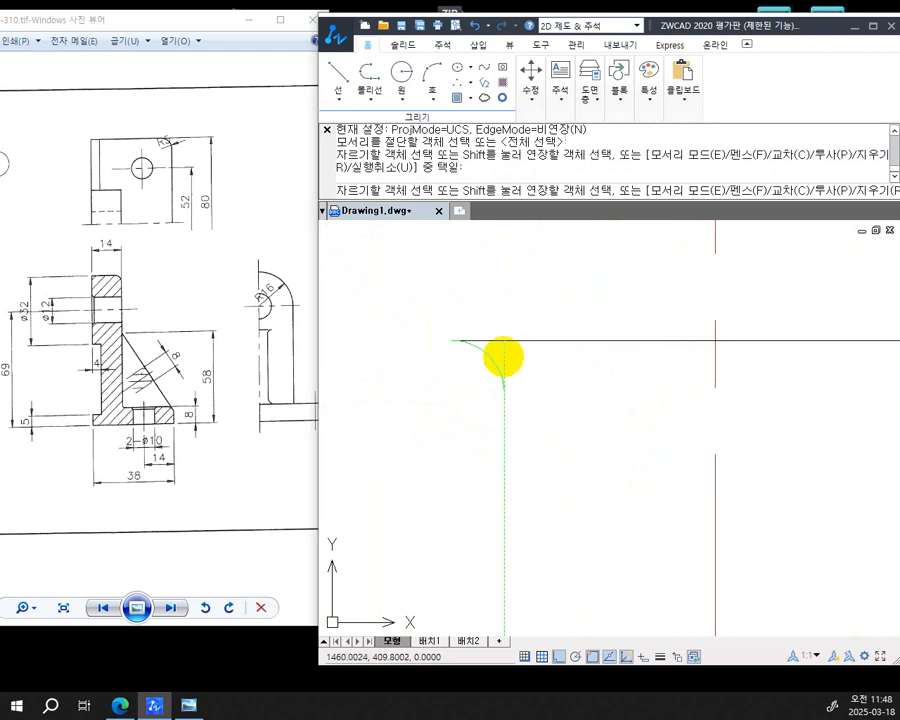
left_click(505, 357)
Trim the ends of both rib edges that extend below the start of the base fillets
scroll(621, 530, "down", 5)
scroll(625, 428, "up", 2)
scroll(625, 520, "down", 3)
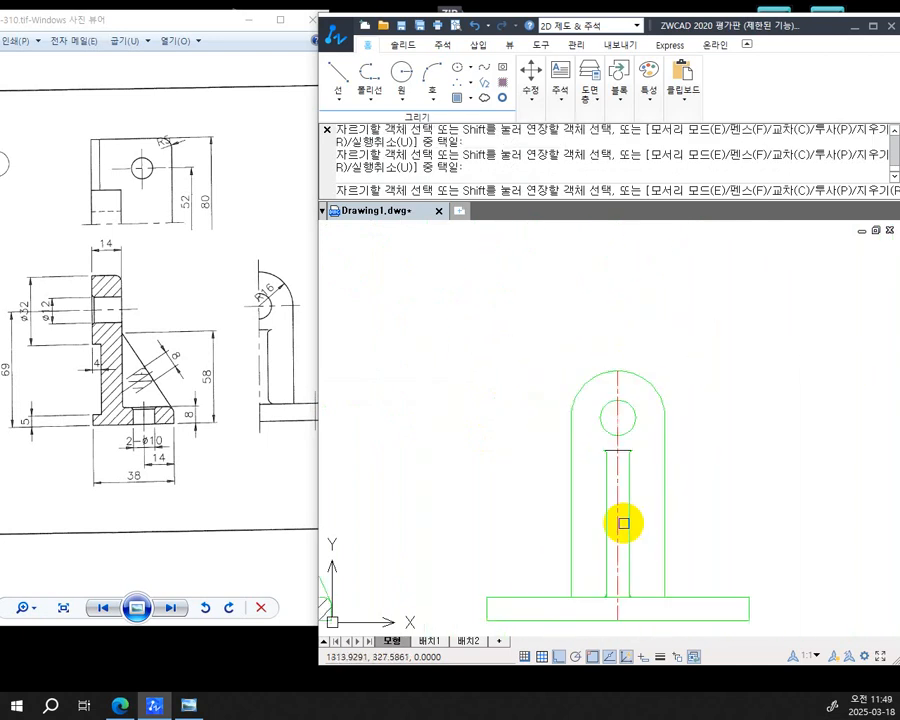
scroll(626, 575, "up", 4)
middle_click_drag(639, 630, 637, 450)
scroll(641, 516, "up", 4)
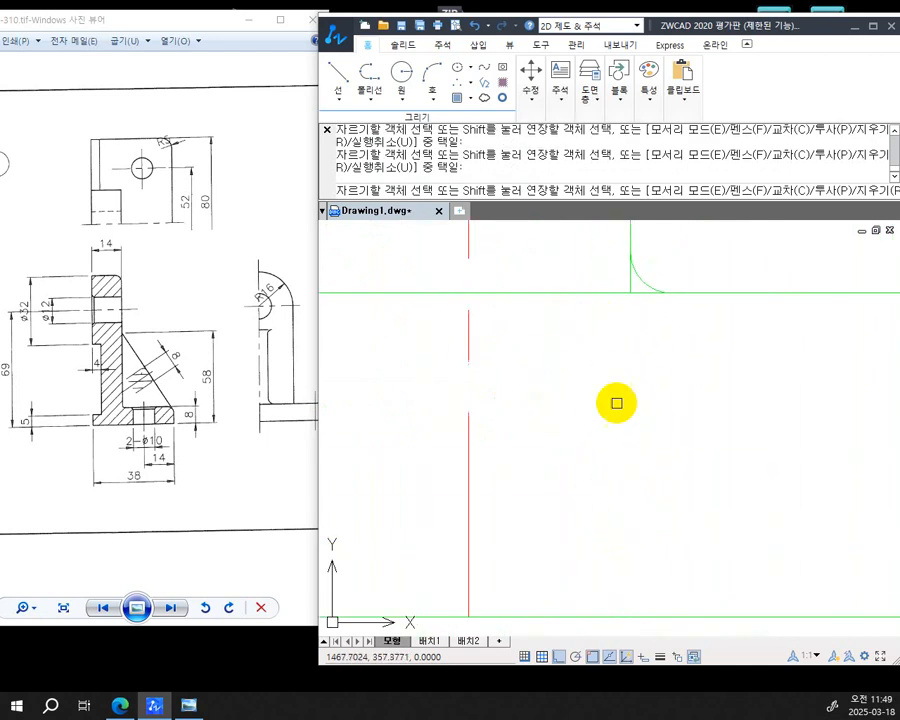
left_click(627, 284)
scroll(548, 368, "down", 3)
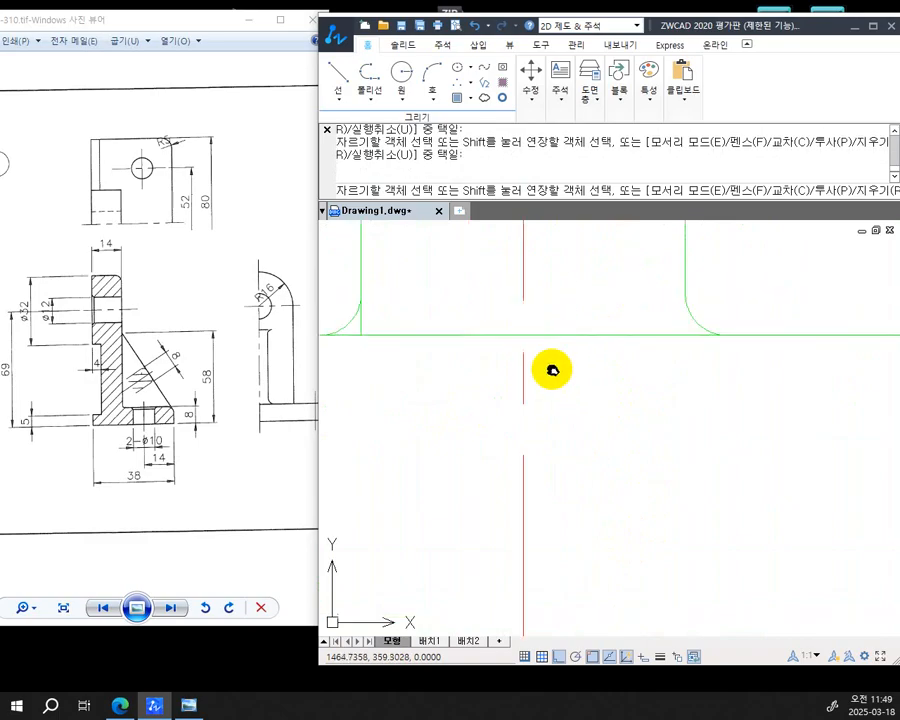
scroll(564, 461, "up", 3)
scroll(515, 470, "down", 2)
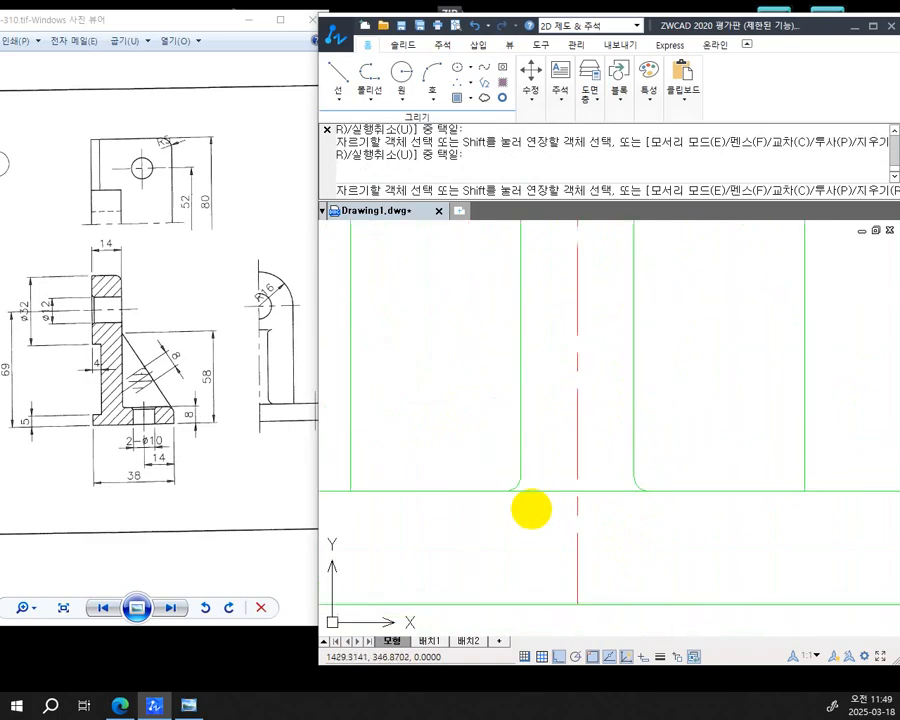
scroll(605, 530, "down", 3)
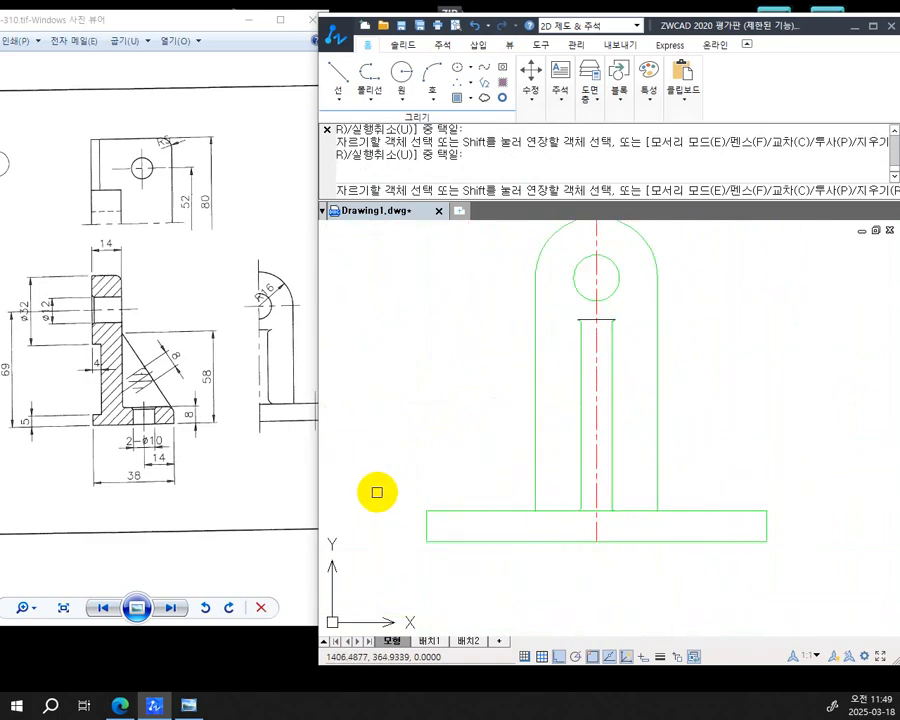
scroll(377, 494, "down", 2)
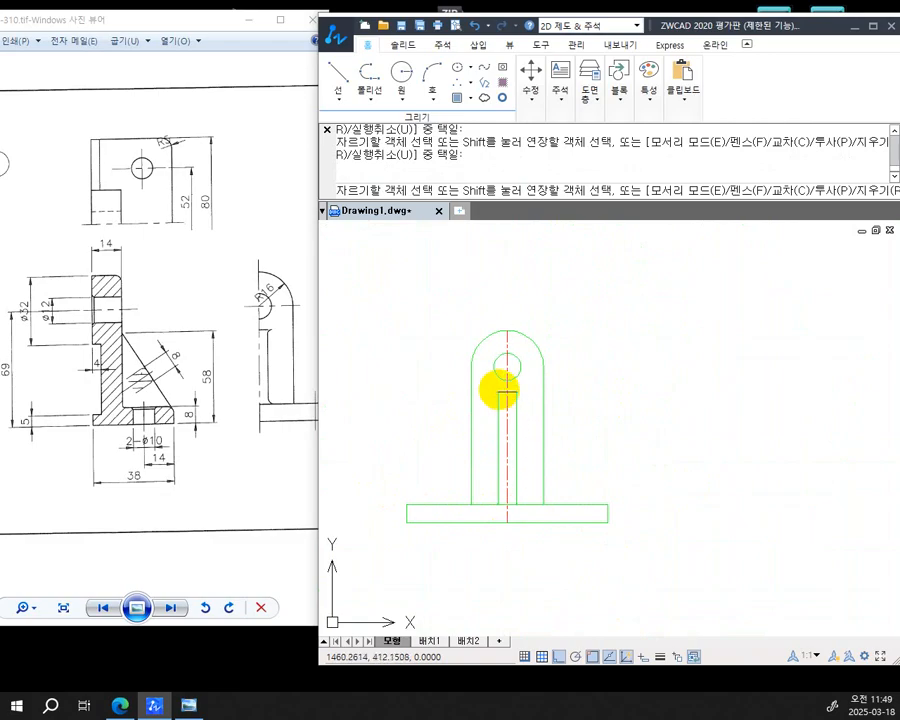
scroll(495, 385, "up", 4)
key("Escape")
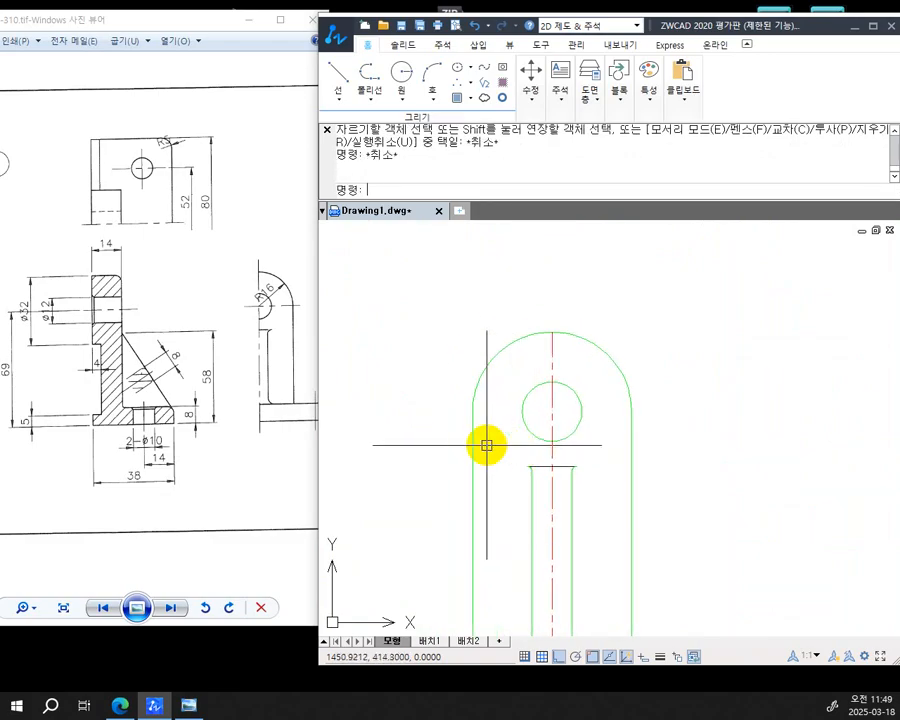
Draw a horizontal centreline through the side view's hole, between both endpoints of the rounded top's arc, on the 중심선 layer
left_click(594, 98)
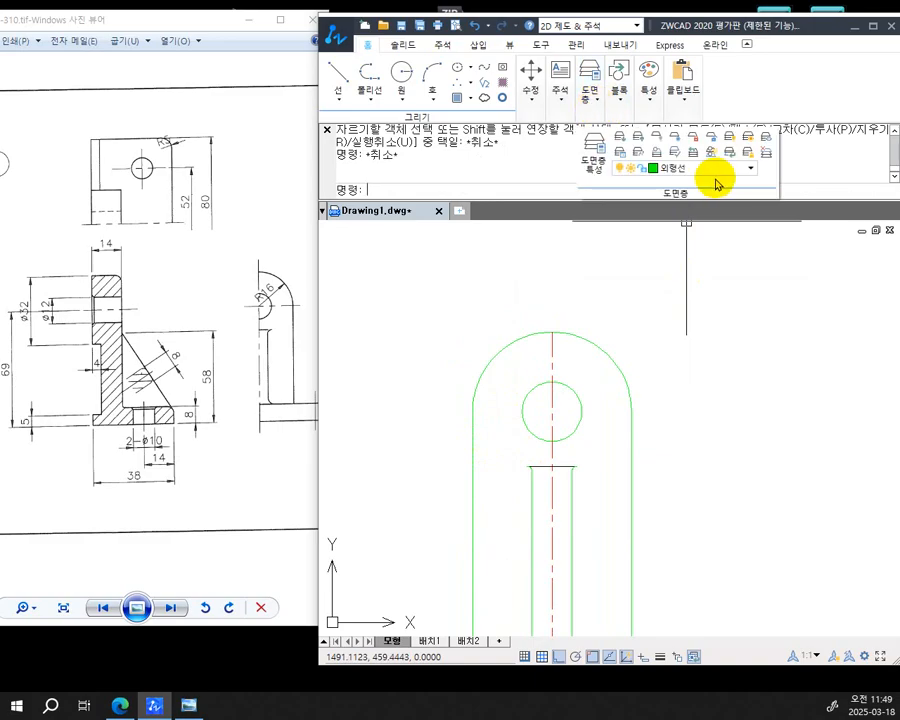
left_click(727, 170)
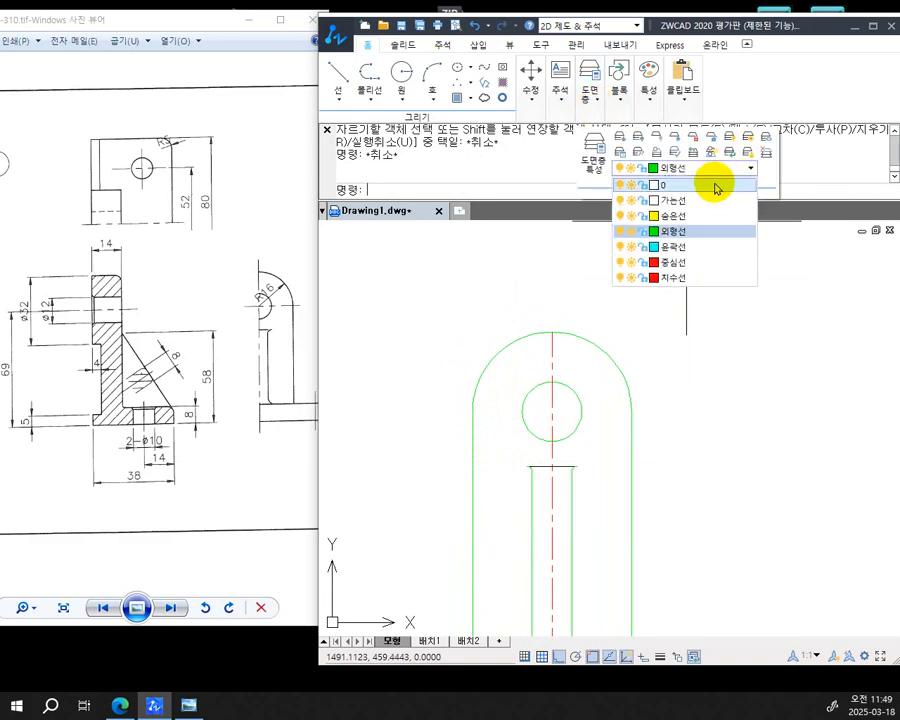
left_click(676, 262)
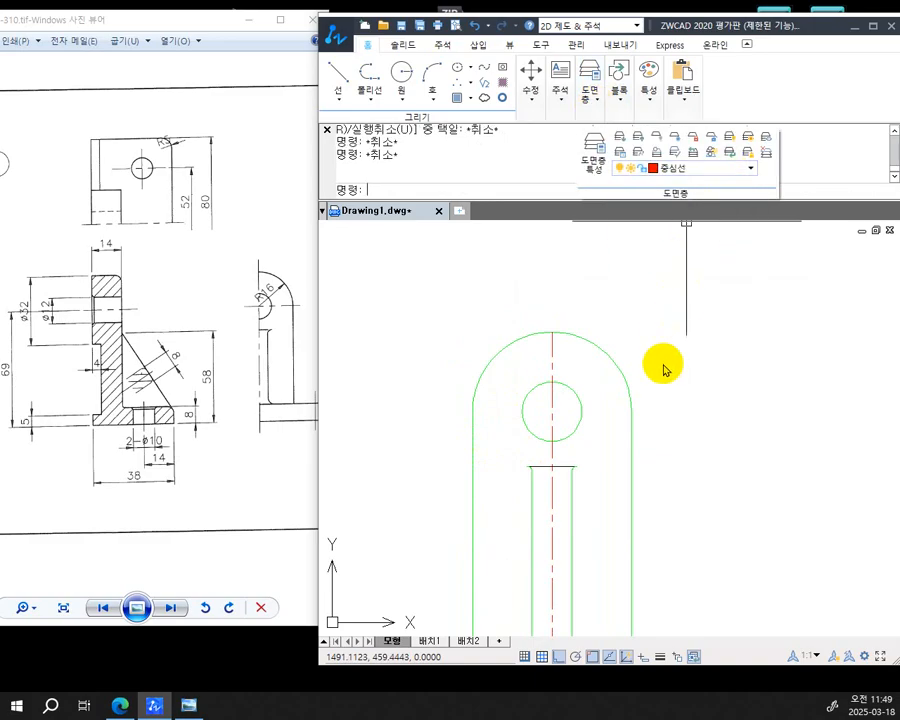
type("L")
key("Return")
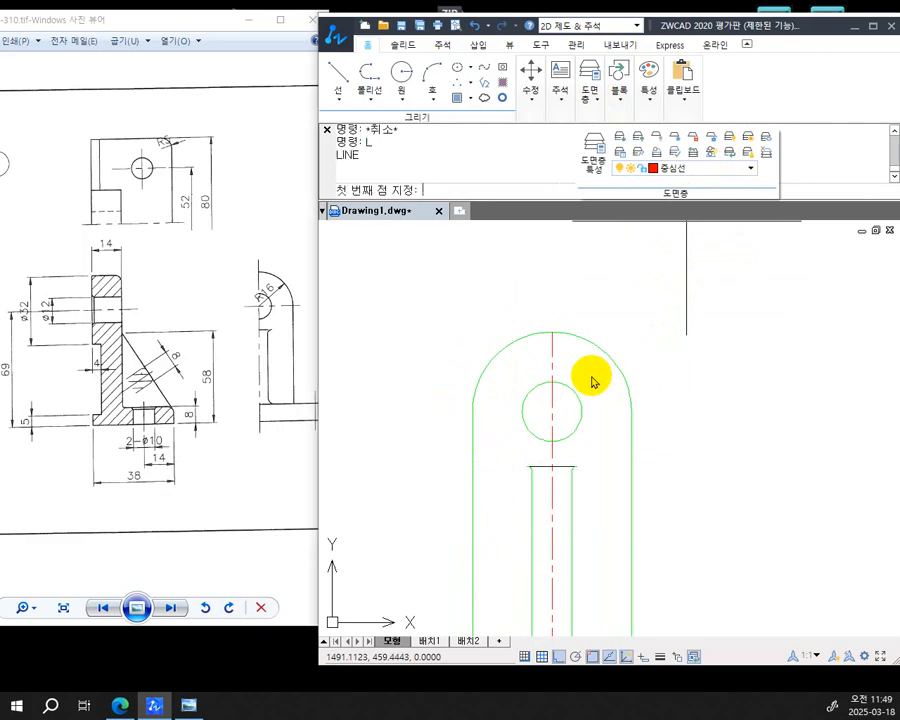
left_click(631, 410)
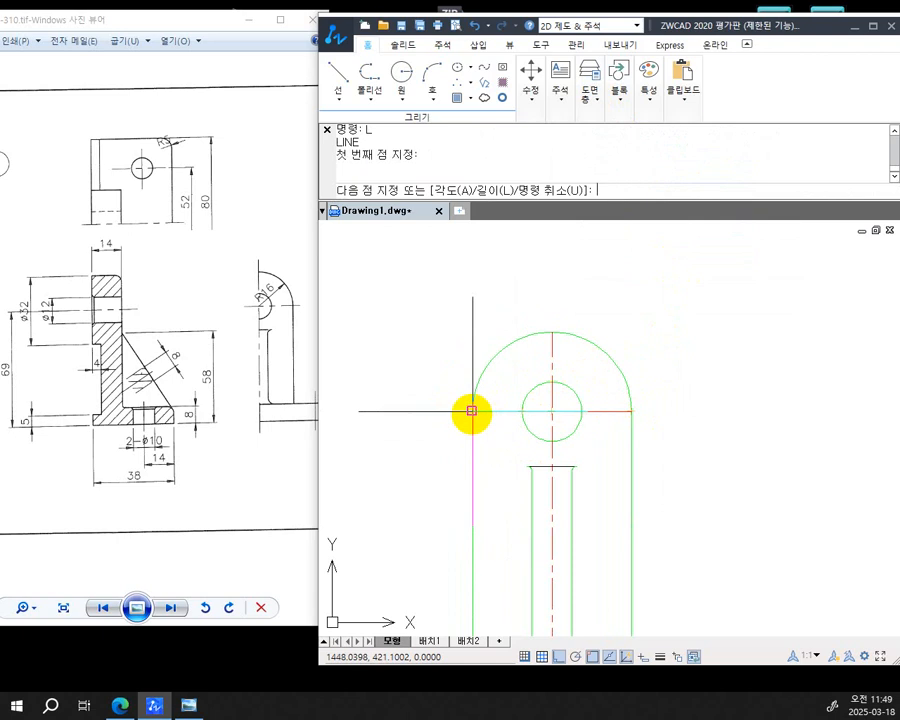
left_click(473, 410)
key("Return")
Lengthen the side view's horizontal centreline through the hole by 3 at both ends
scroll(663, 402, "down", 5)
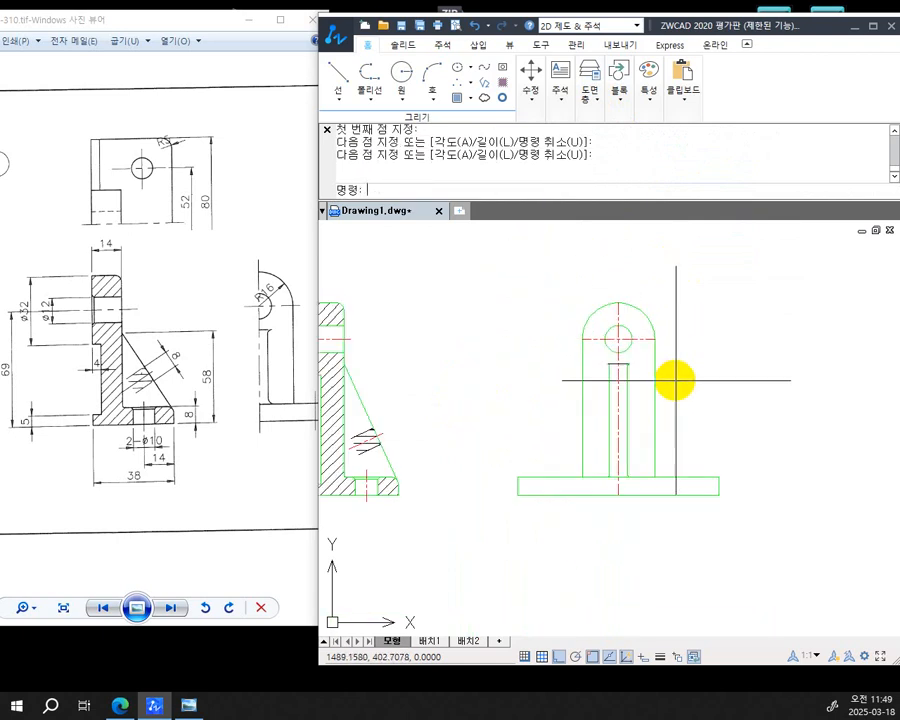
type("L")
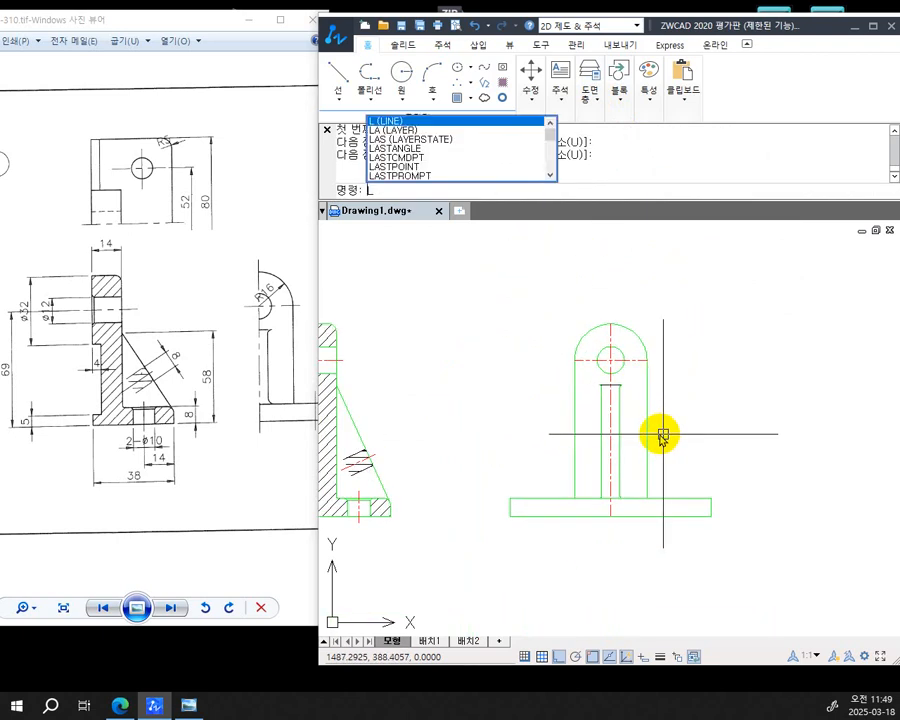
type("EN")
key("Return")
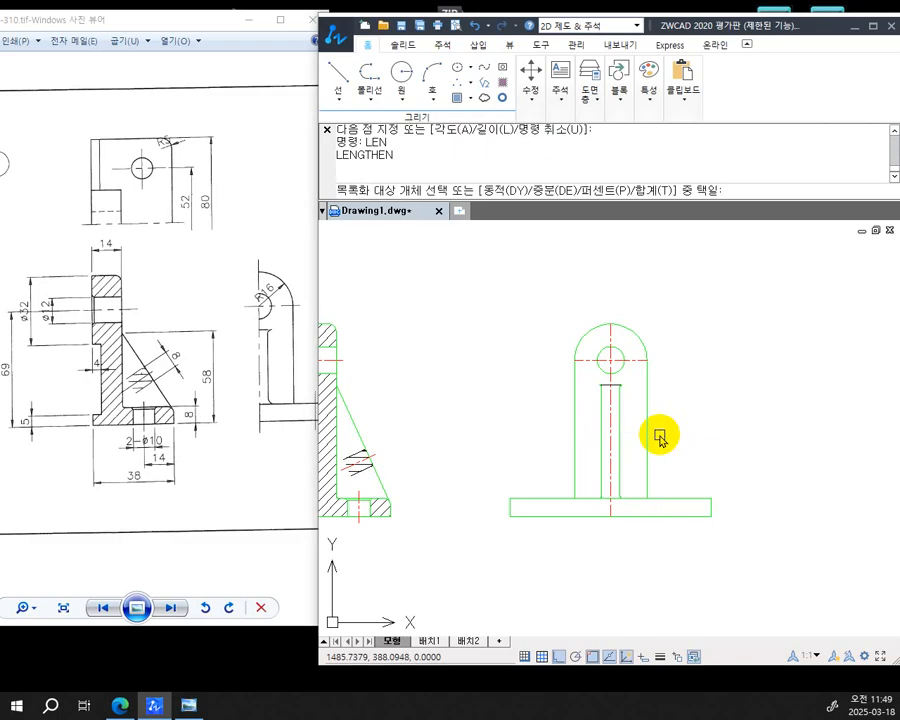
type("DE")
key("Return")
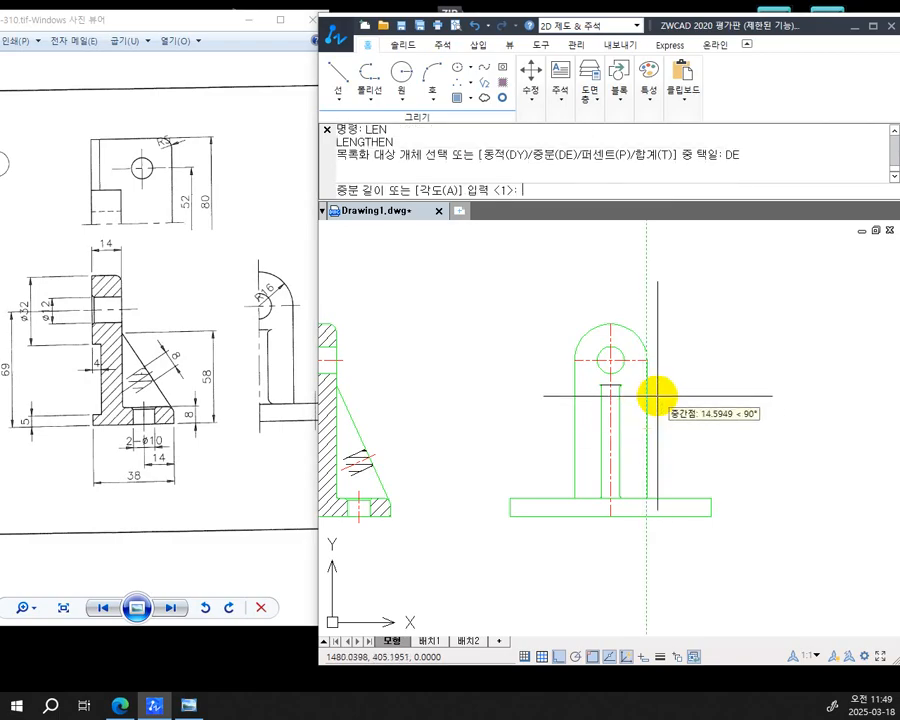
type("3")
key("Return")
scroll(634, 368, "up", 5)
left_click(632, 363)
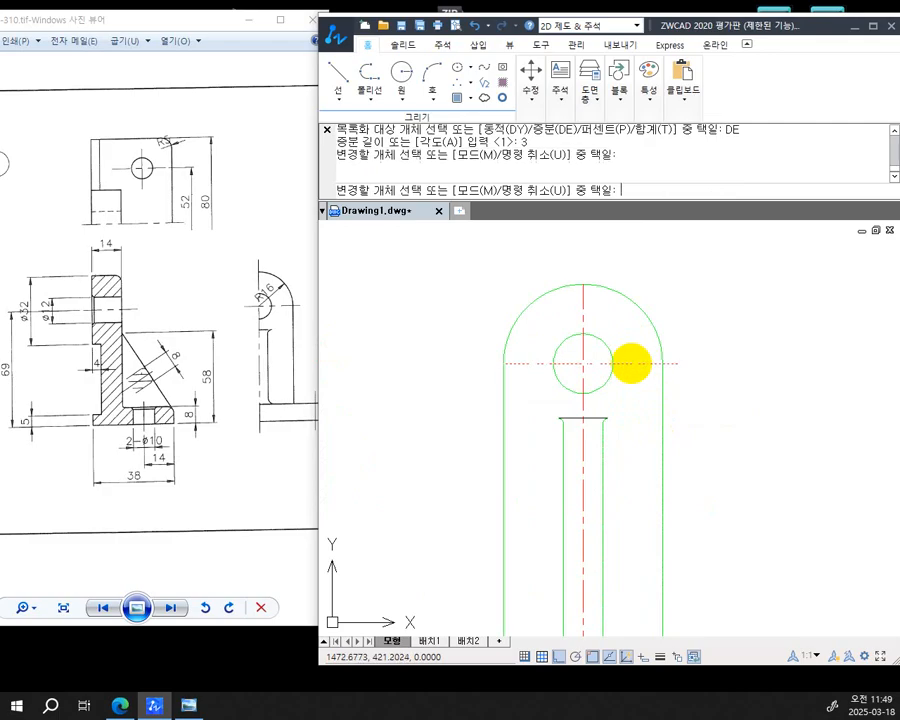
left_click(518, 361)
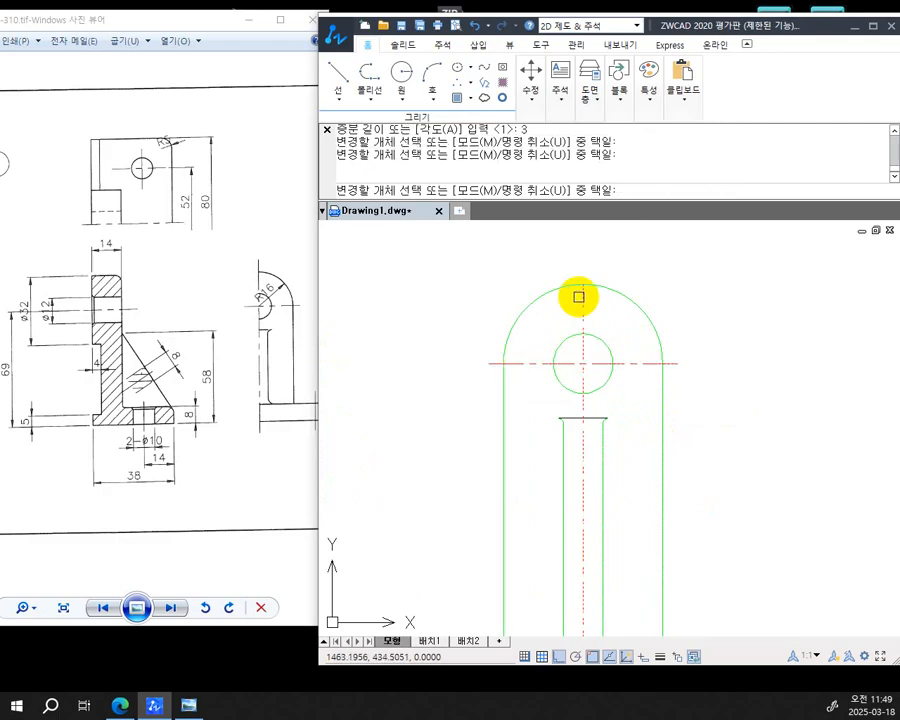
Lengthen the side view's vertical centreline by the same increment of 3 at its upper and lower ends
left_click(580, 296)
scroll(605, 472, "down", 3)
middle_click_drag(600, 535, 594, 486)
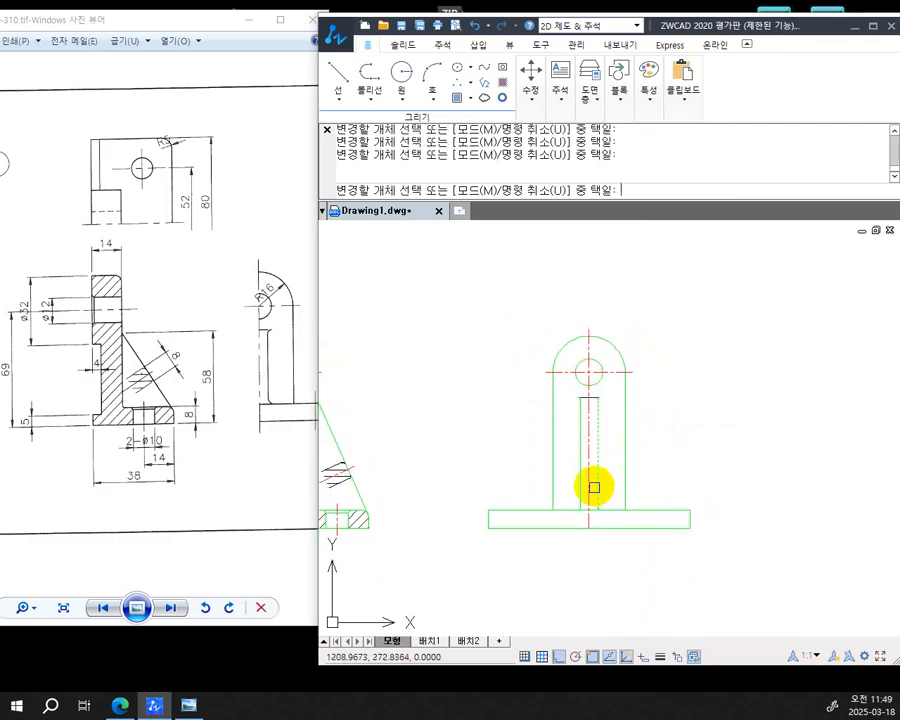
scroll(593, 488, "up", 3)
left_click(581, 565)
scroll(588, 551, "down", 3)
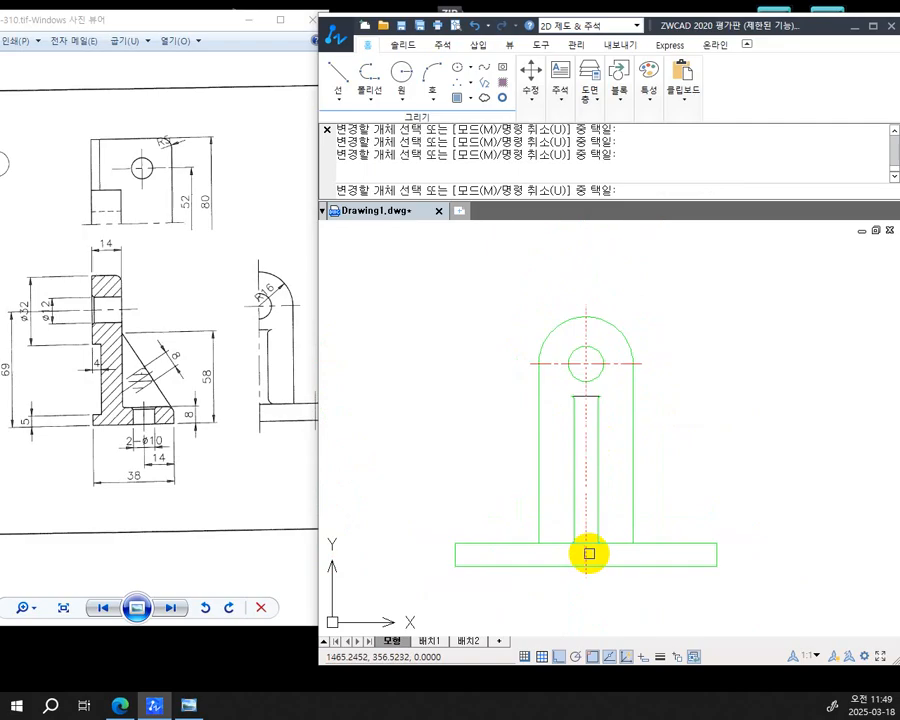
middle_click_drag(616, 514, 626, 527)
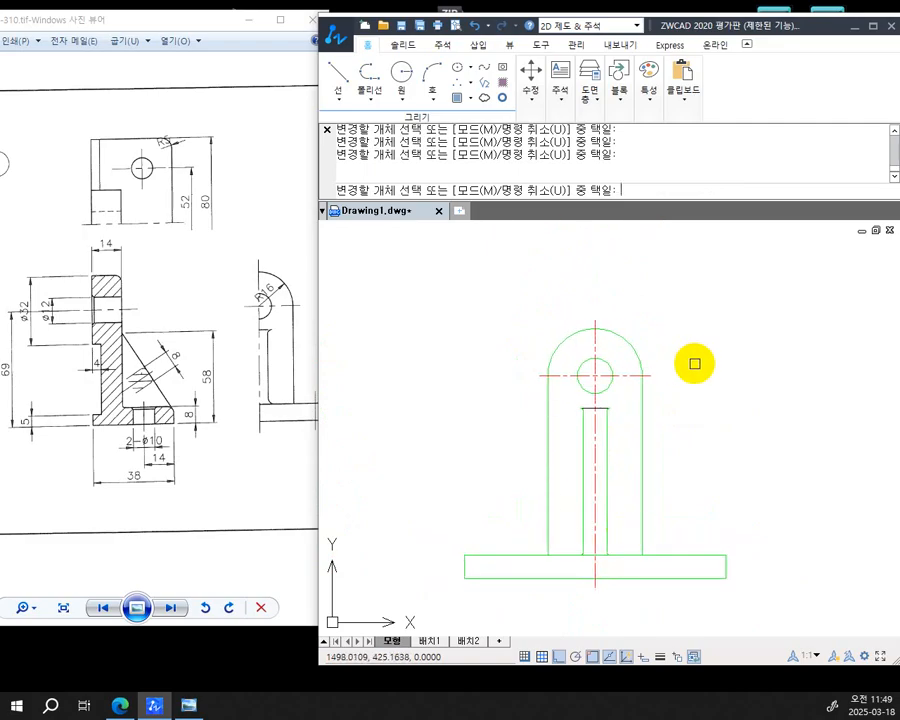
key("Escape")
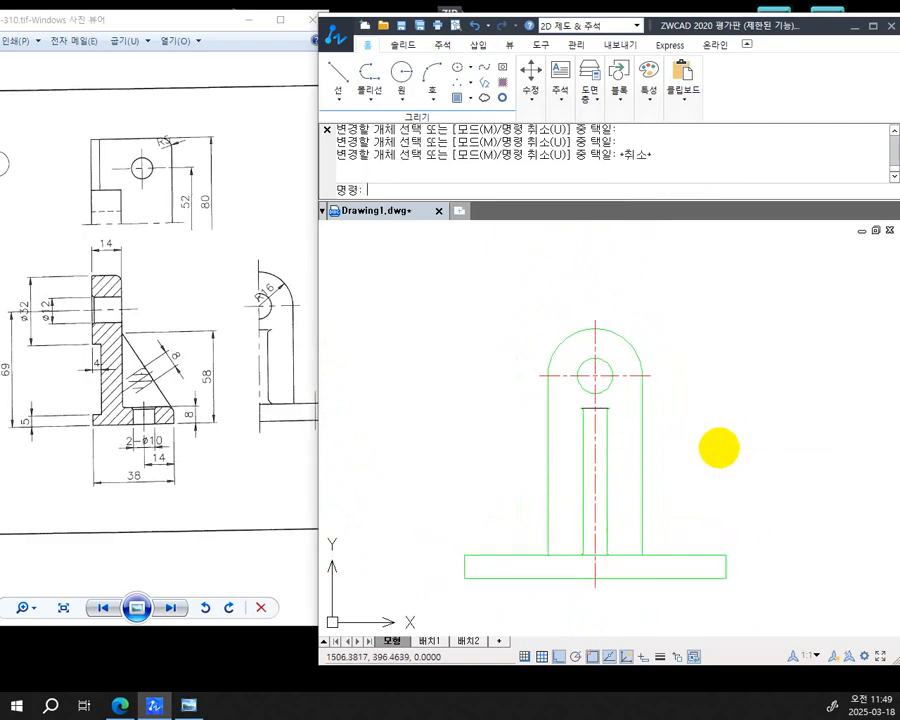
scroll(719, 437, "down", 5)
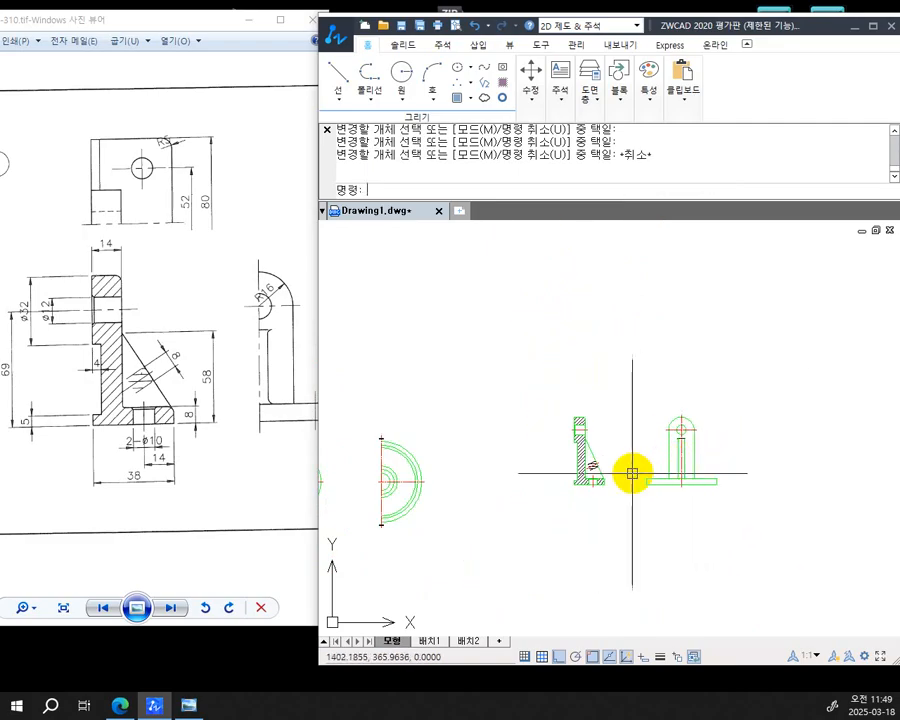
scroll(594, 481, "up", 4)
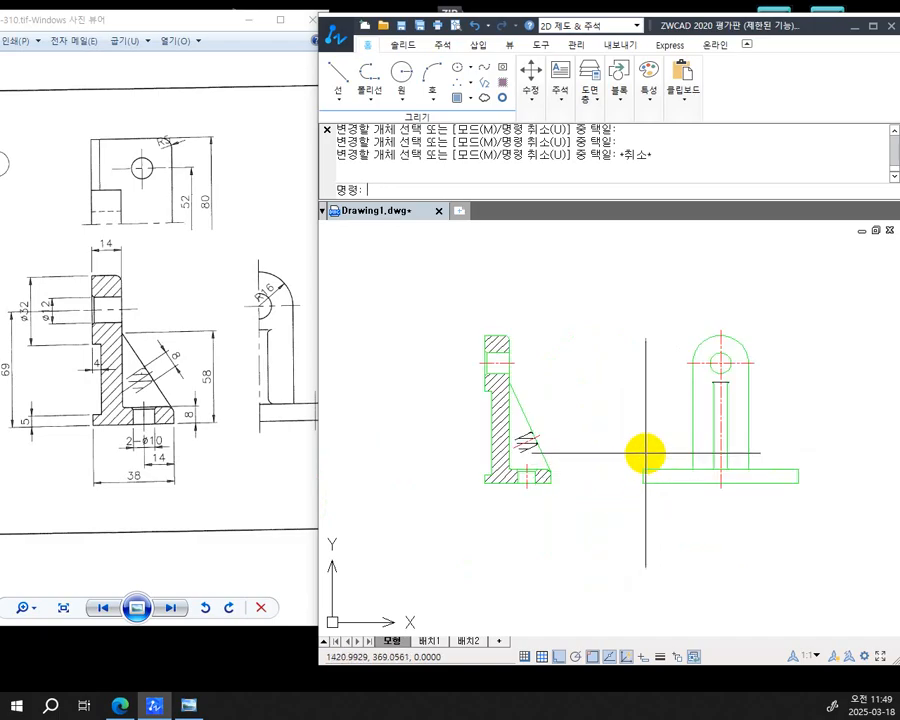
scroll(645, 450, "down", 3)
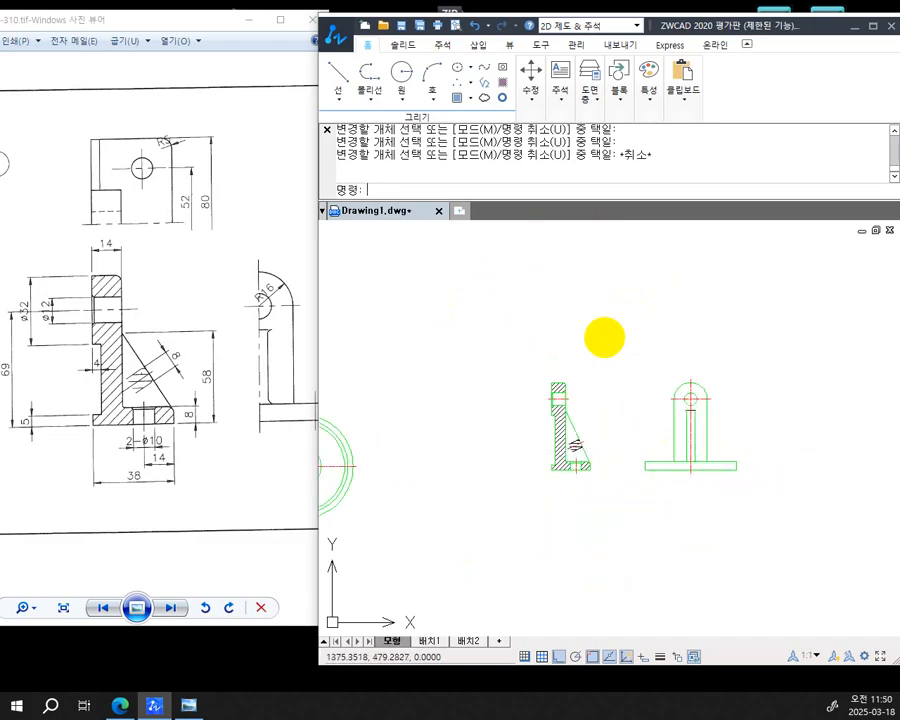